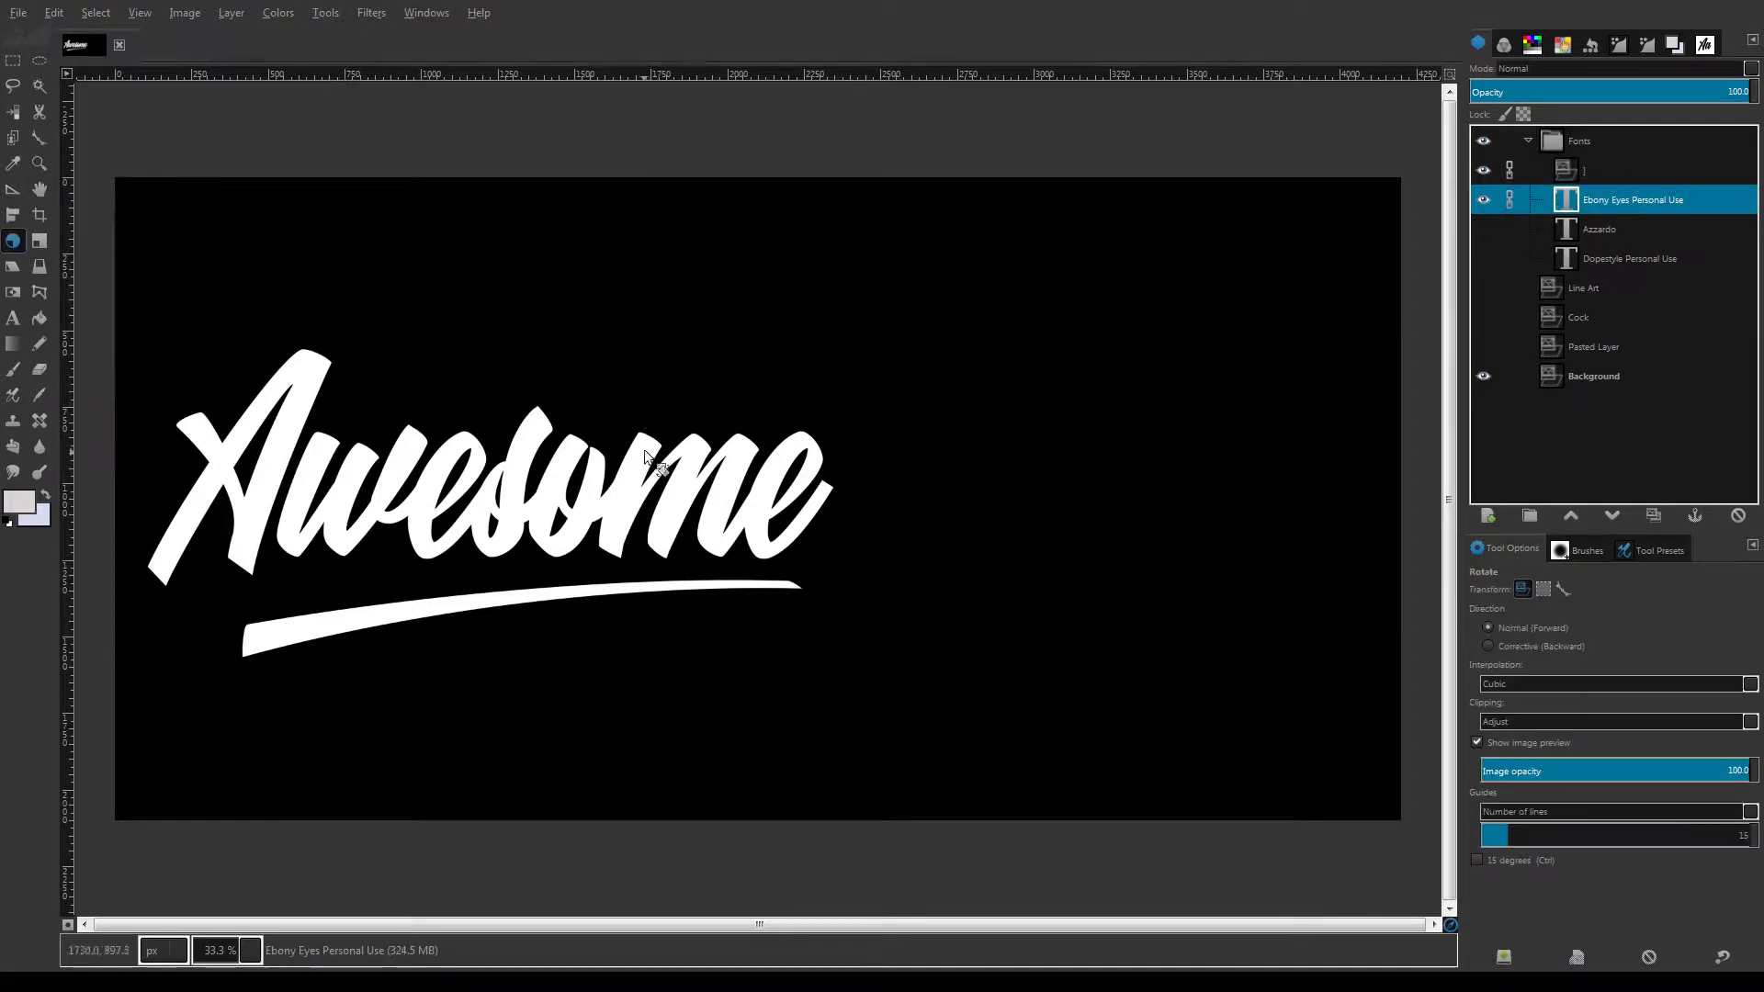
# Rotate the linked Awesome lettering and underline slightly counterclockwise, then unlink the underline and adjust its angle separately
pyautogui.moveTo(867, 354); pyautogui.dragTo(862, 335)
pyautogui.click(1272, 669)
pyautogui.click(1510, 172)
pyautogui.click(1514, 175)
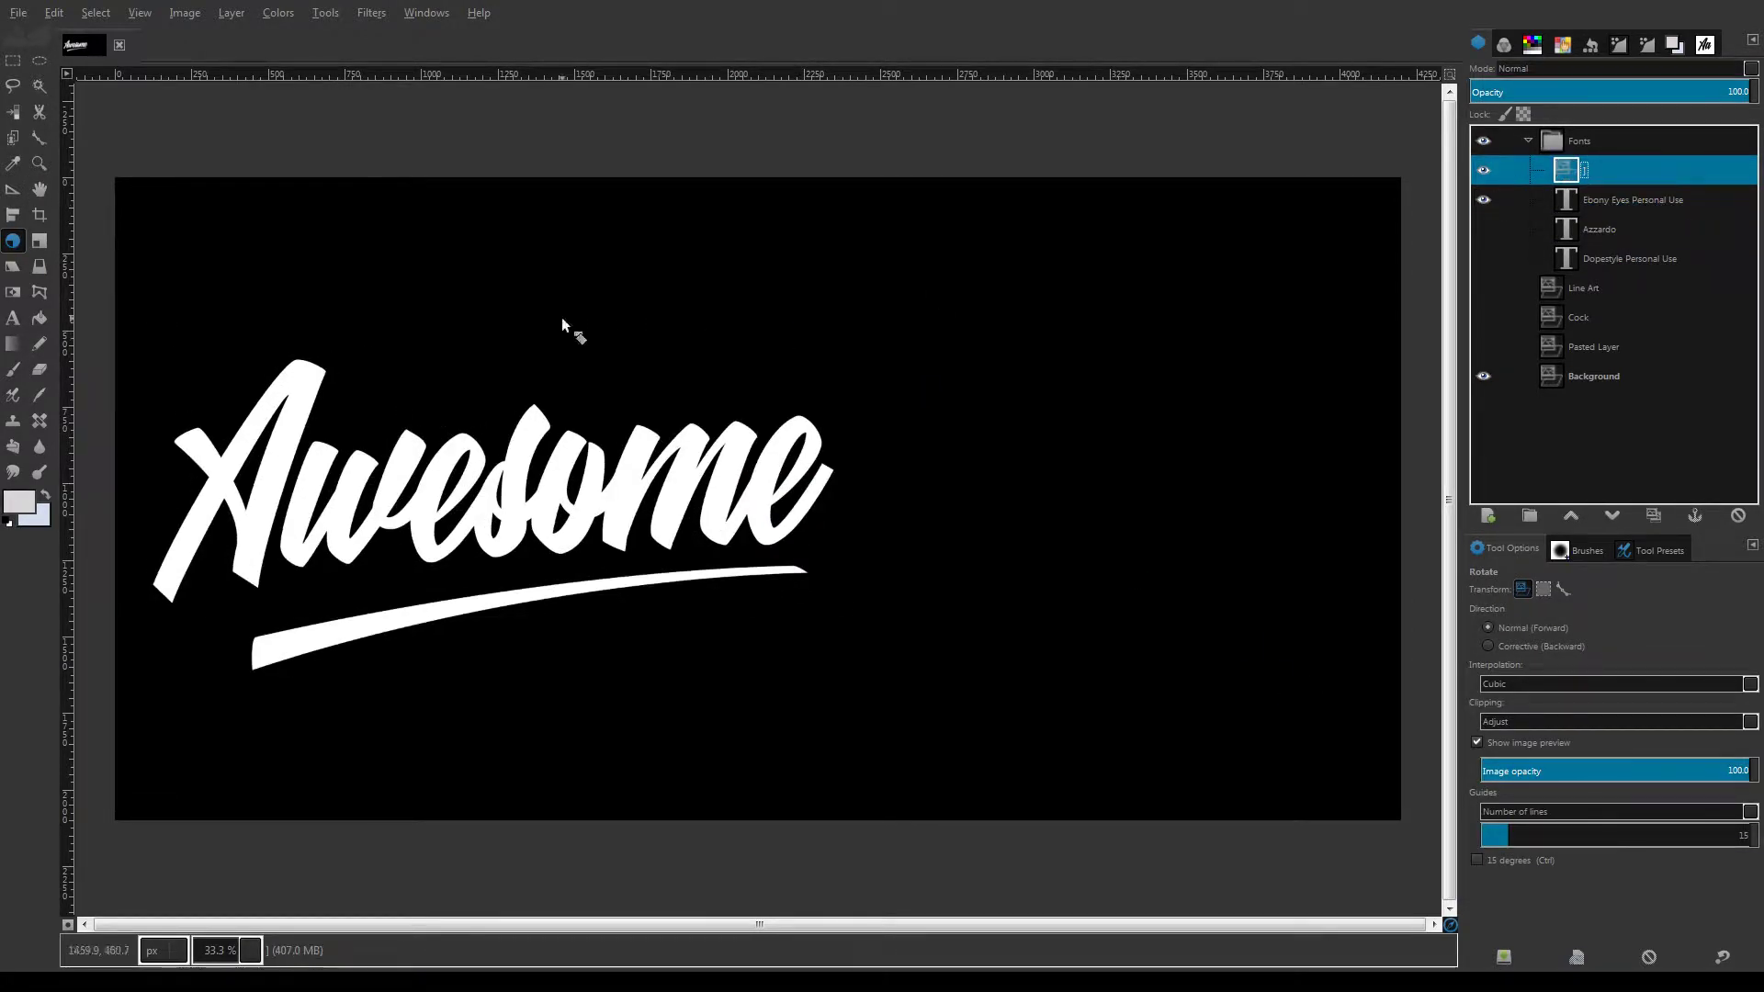
pyautogui.moveTo(561, 317); pyautogui.dragTo(829, 450)
pyautogui.press('Return')
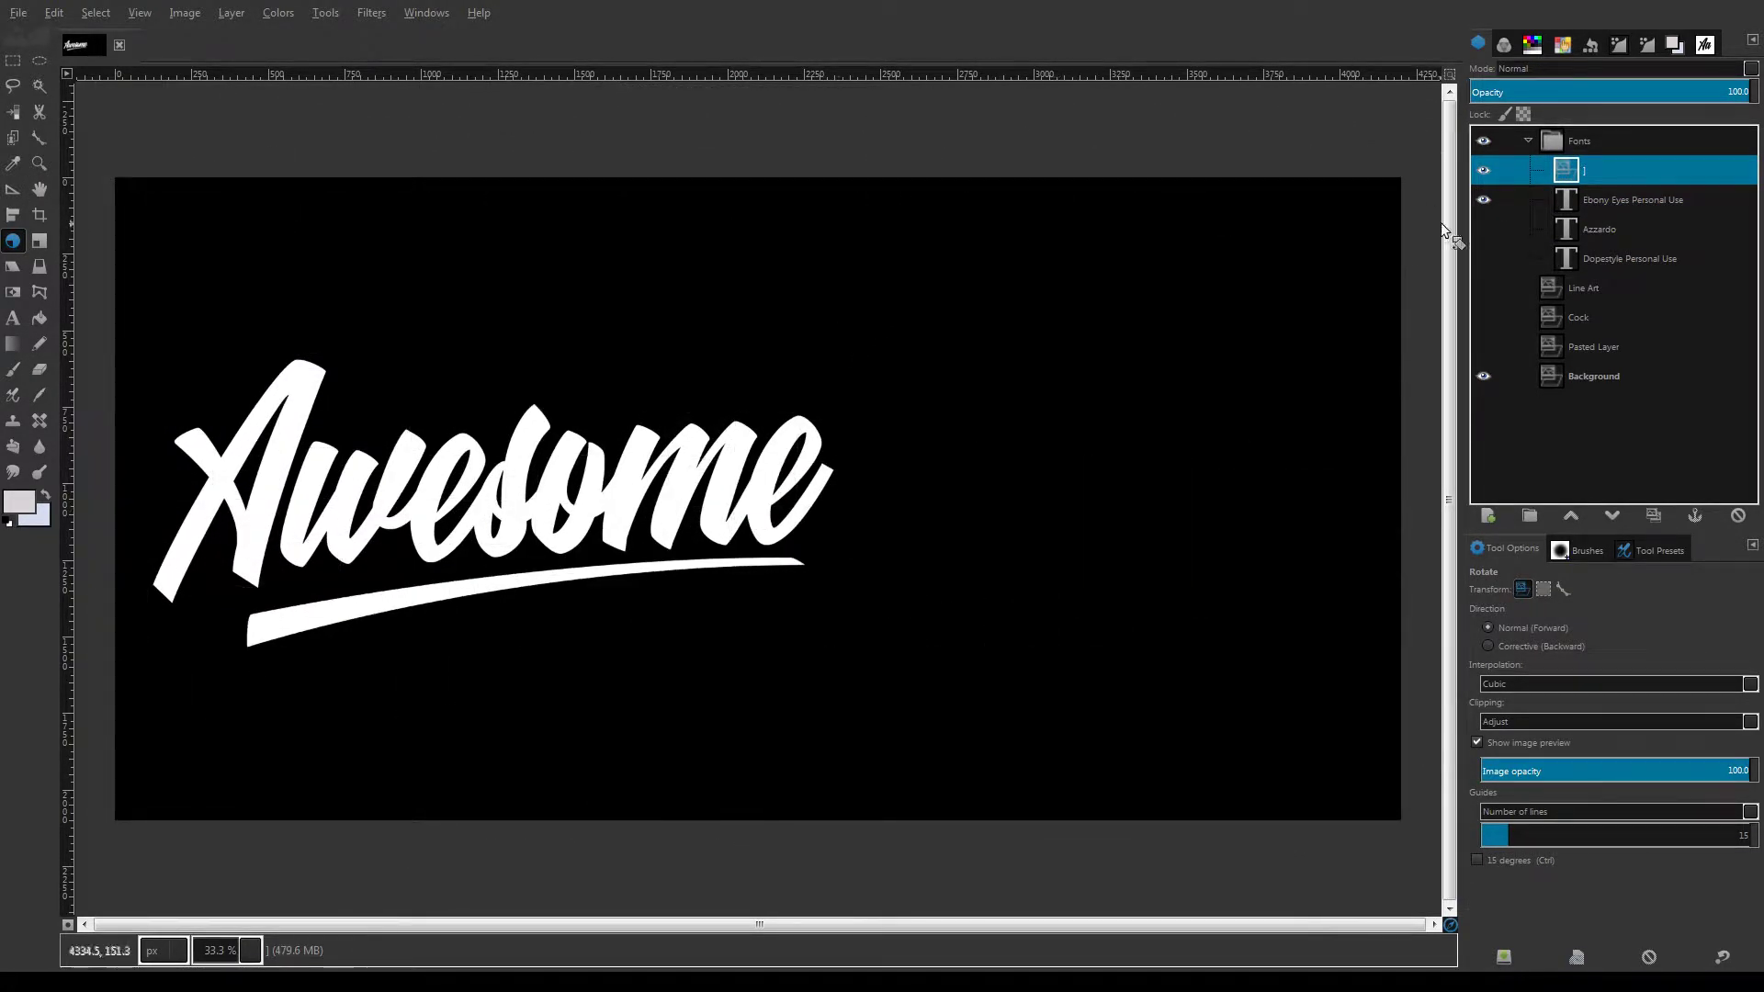
# Show the Pasted Layer containing the white-feathered rooster photo and select it
pyautogui.click(1482, 346)
pyautogui.click(1511, 347)
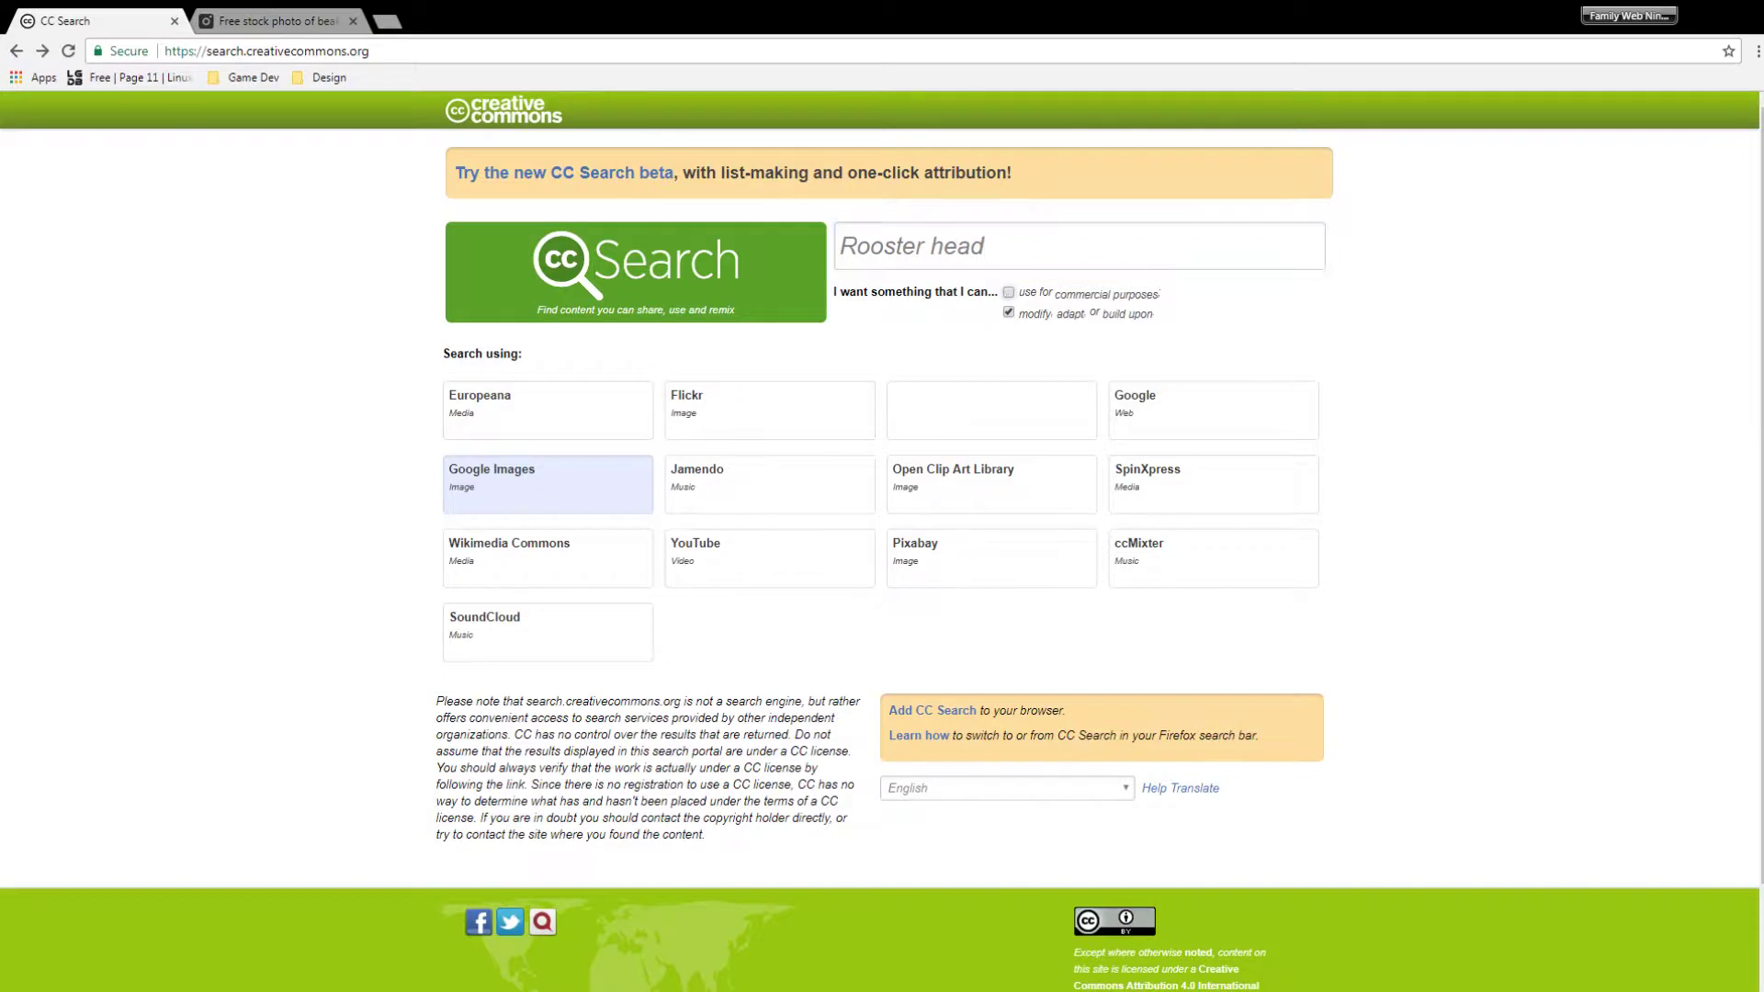
# Switch to the browser, search Creative Commons images for "Rooster head" and open the full-size Andalusian rooster photo
pyautogui.click(984, 246)
pyautogui.press('Return')
pyautogui.click(571, 385)
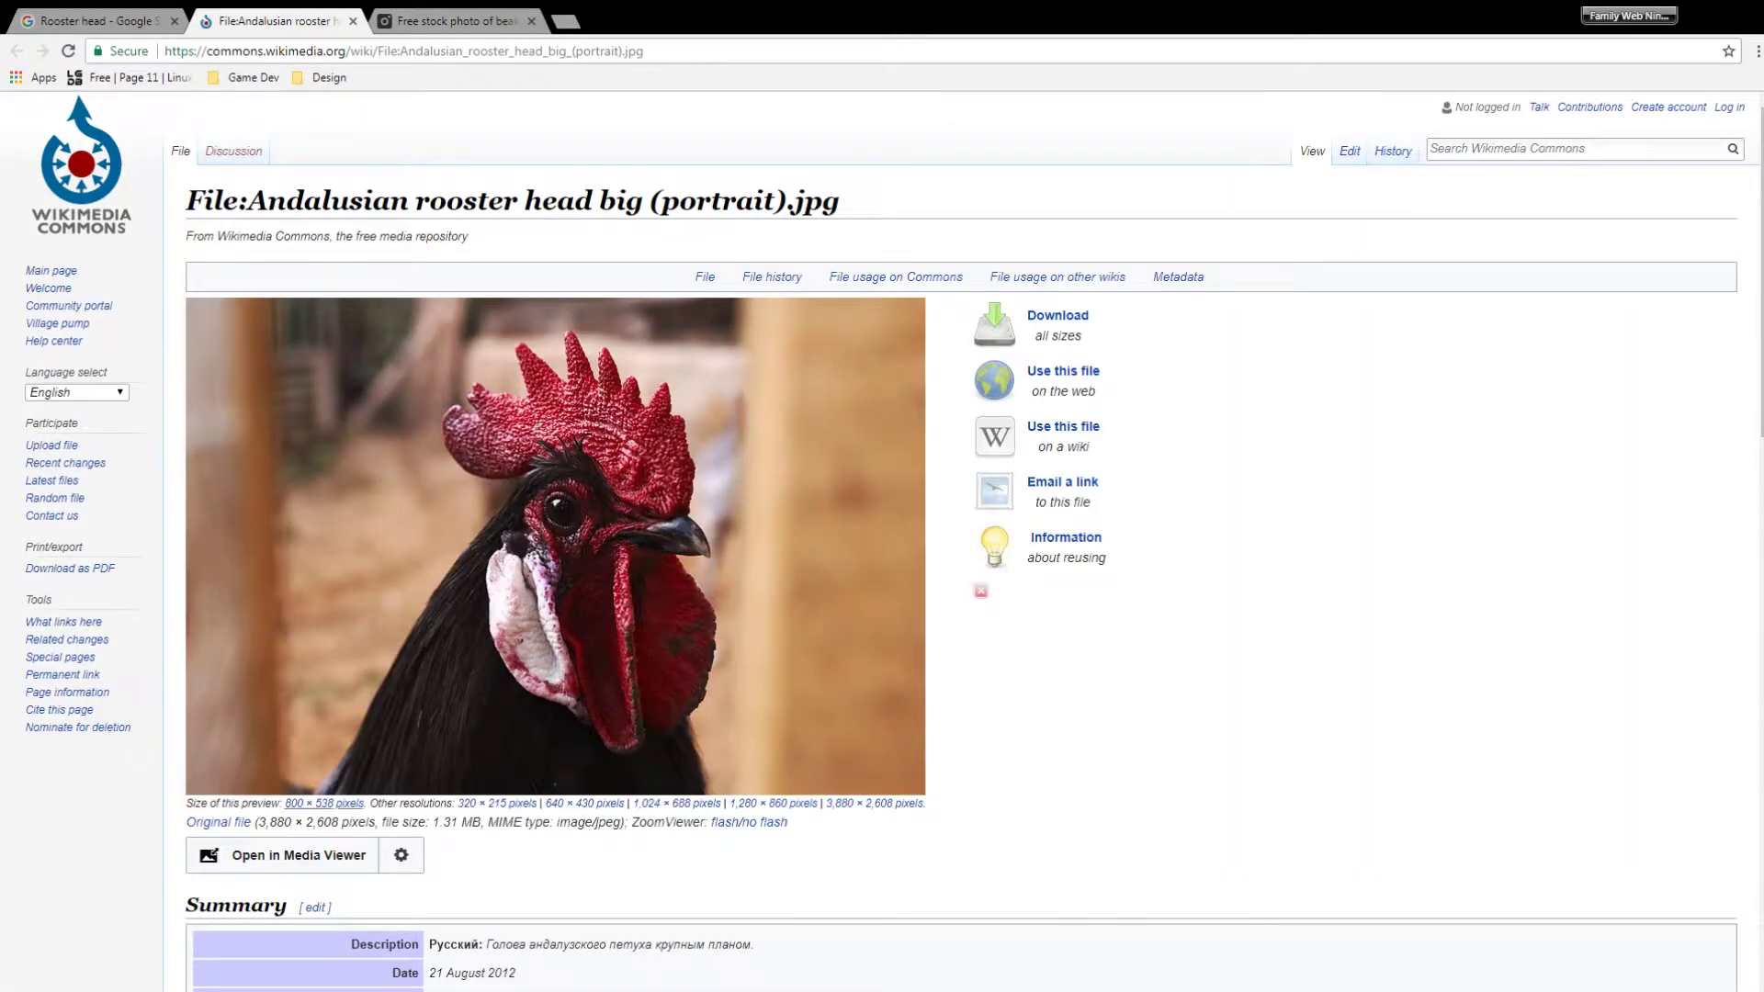
pyautogui.click(773, 803)
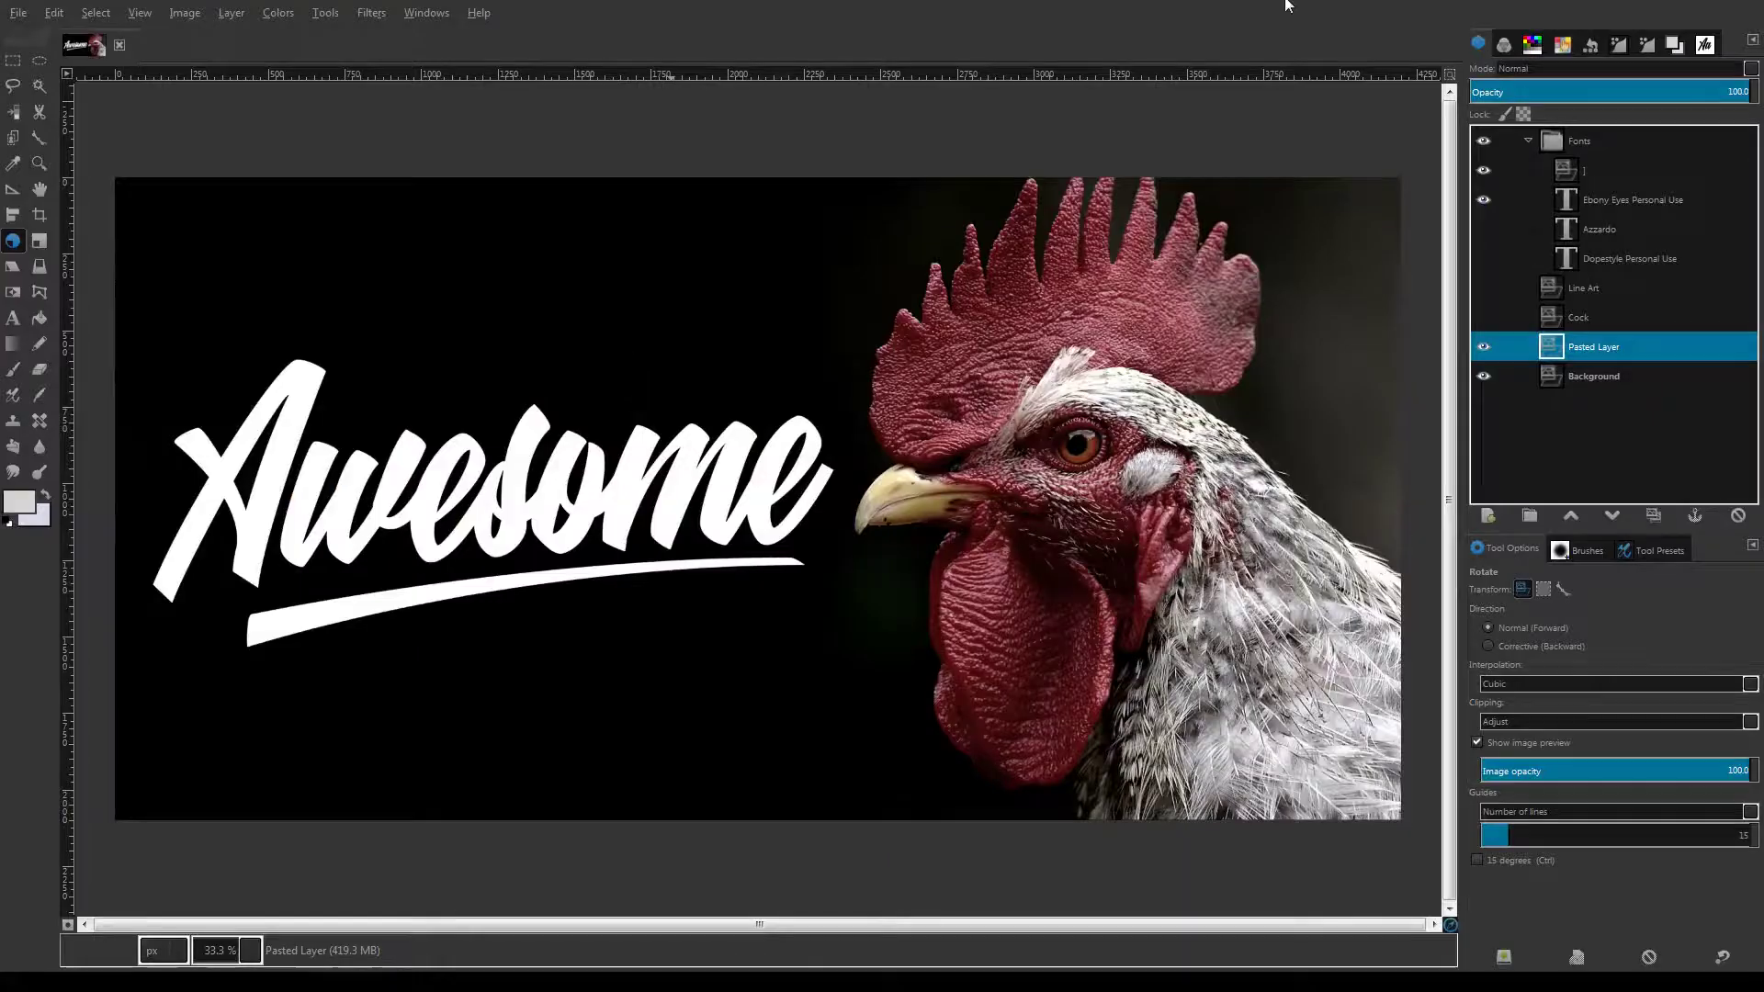
# Rename the Pasted Layer as Spike head
pyautogui.click(1593, 322)
pyautogui.doubleClick(1593, 347)
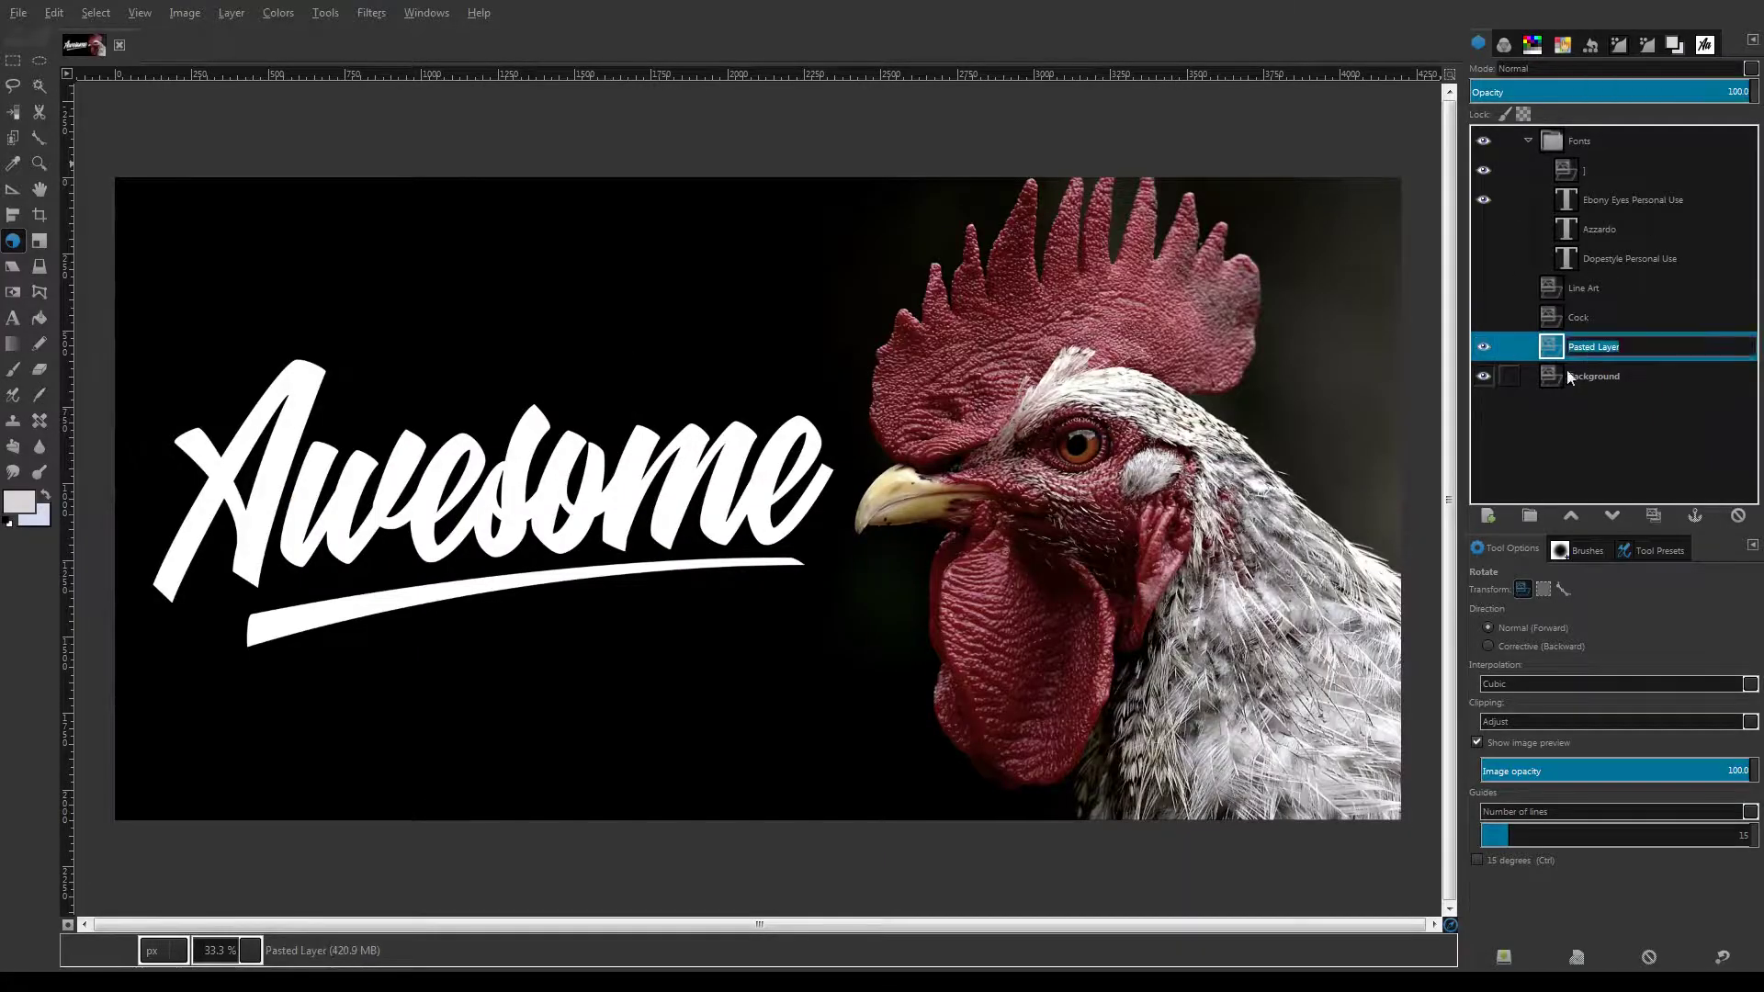
pyautogui.write('Spike head')
pyautogui.press('Return')
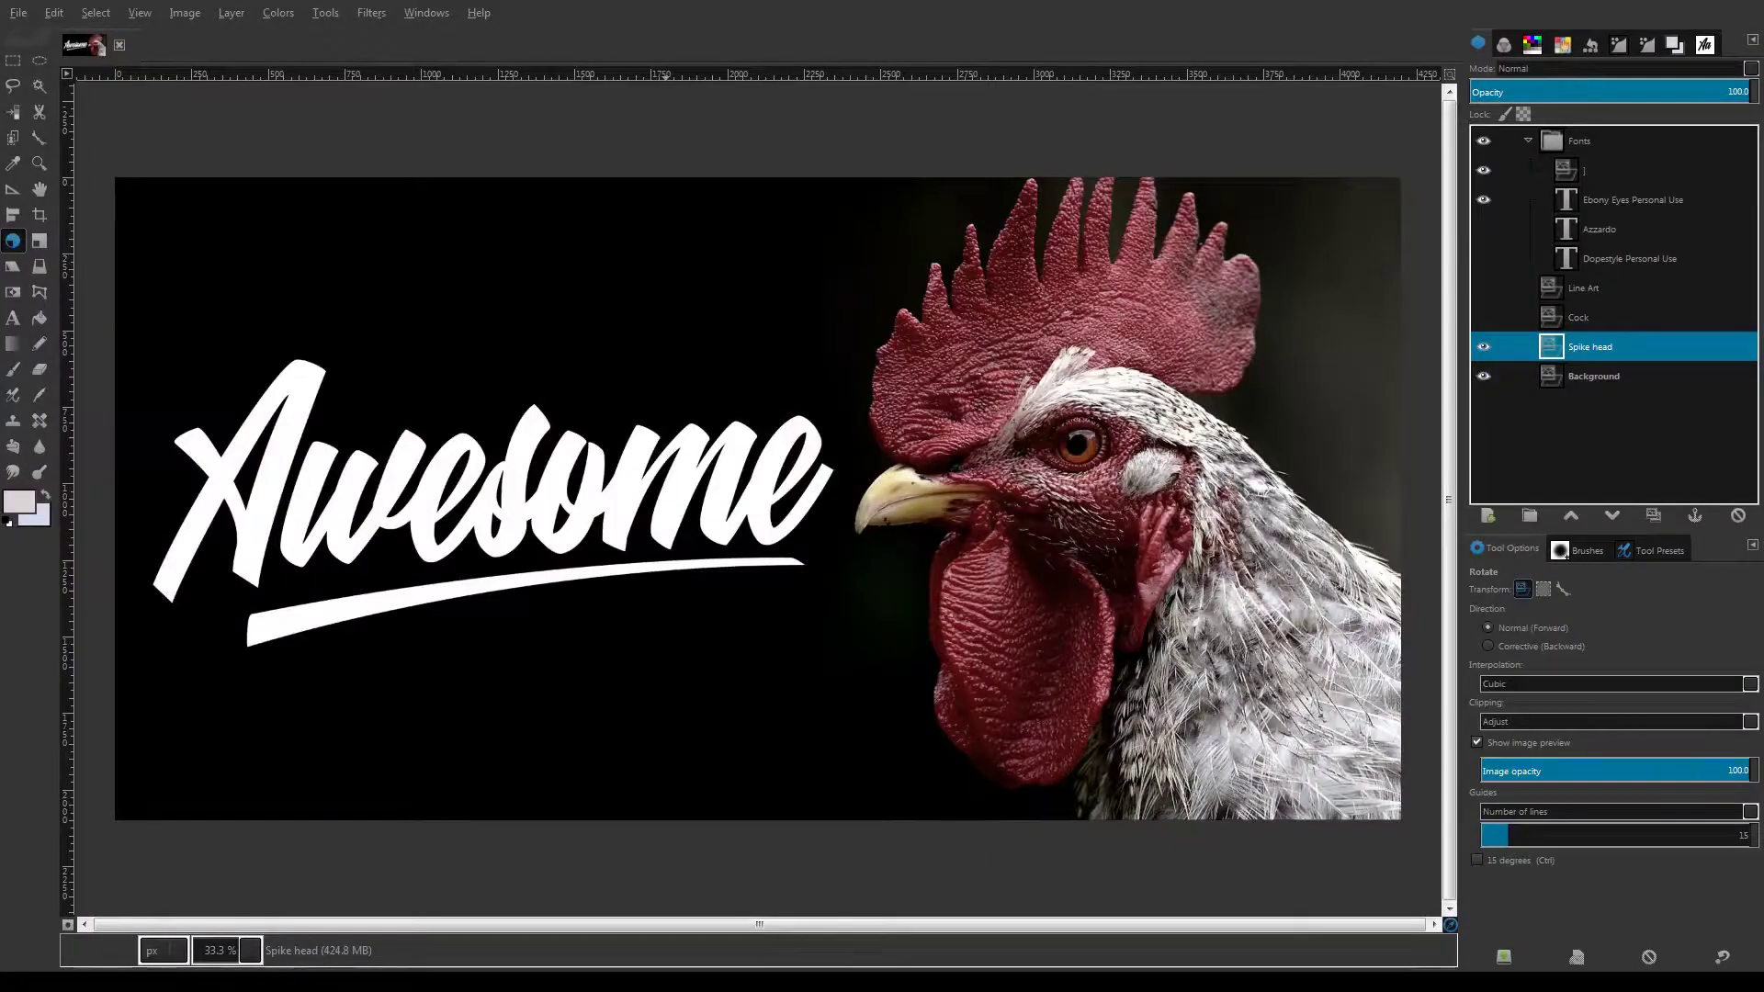
# Paste the black rooster photo into the design and turn the floating selection into a new layer
pyautogui.hotkey('ctrl', 'v')
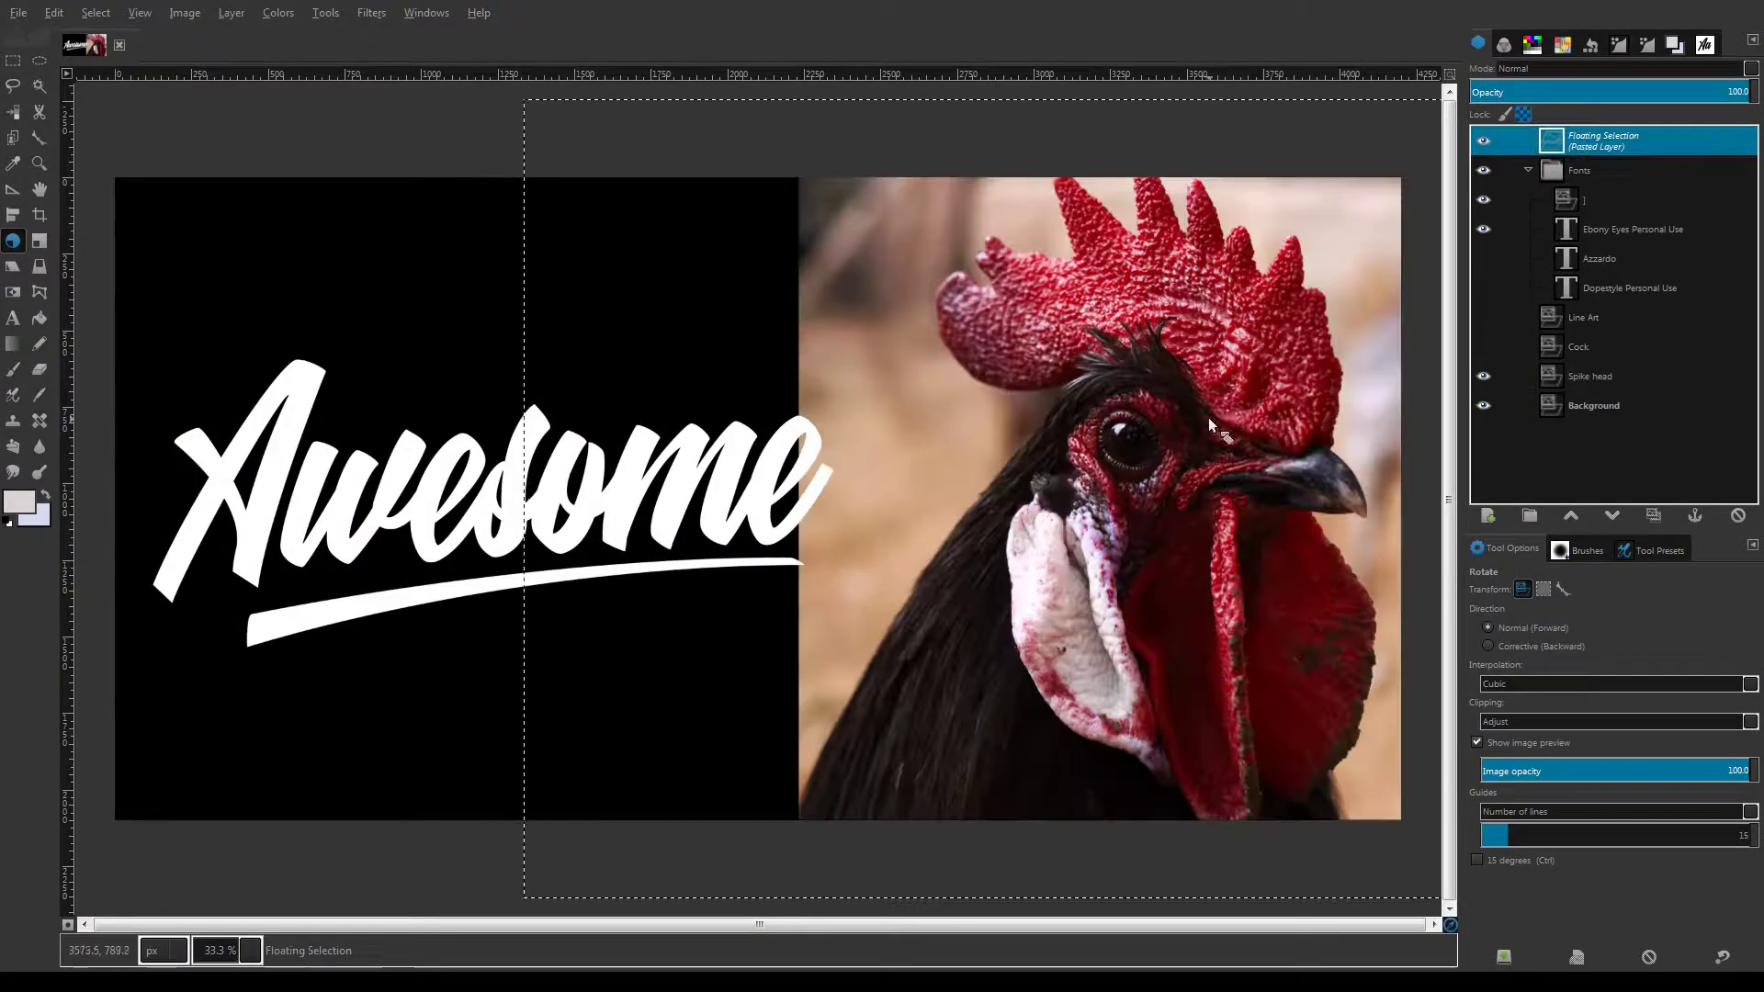
pyautogui.moveTo(1209, 417); pyautogui.dragTo(1400, 636)
pyautogui.press('Escape')
pyautogui.click(1488, 516)
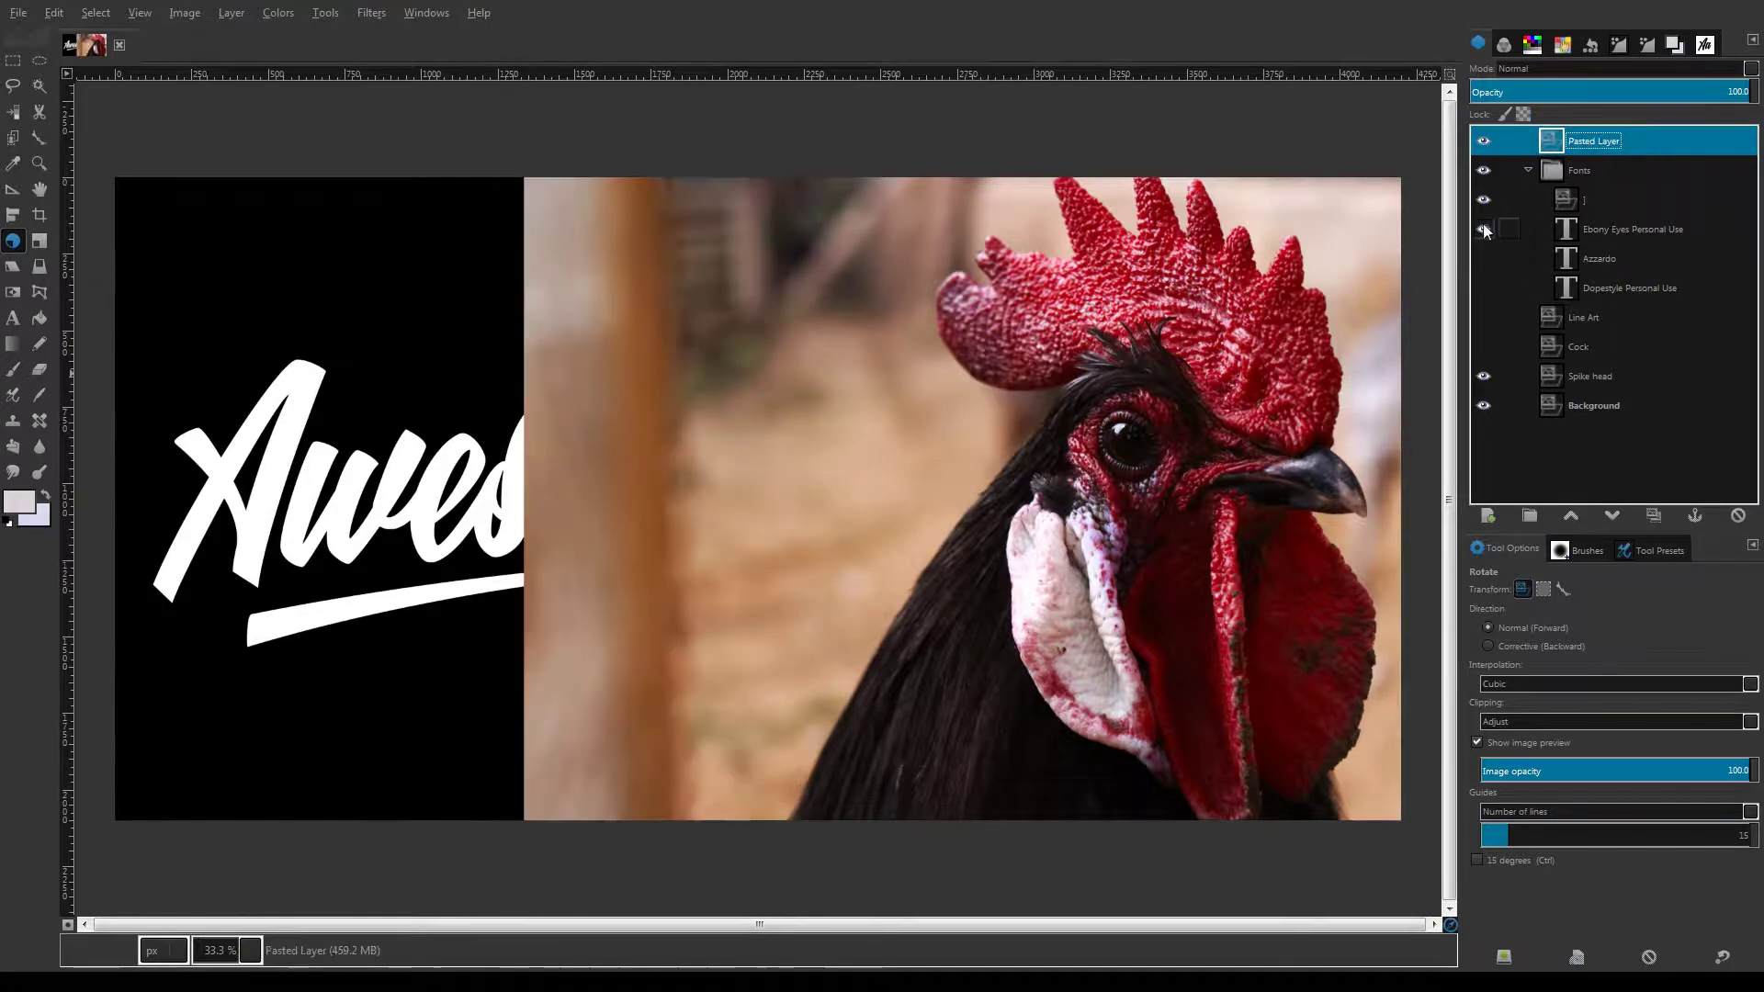
# Undo the pasted photo layer and add a layer named Rooster above Spike head
pyautogui.hotkey('ctrl', 'z')
pyautogui.hotkey('ctrl', 'z')
pyautogui.hotkey('ctrl', 'v')
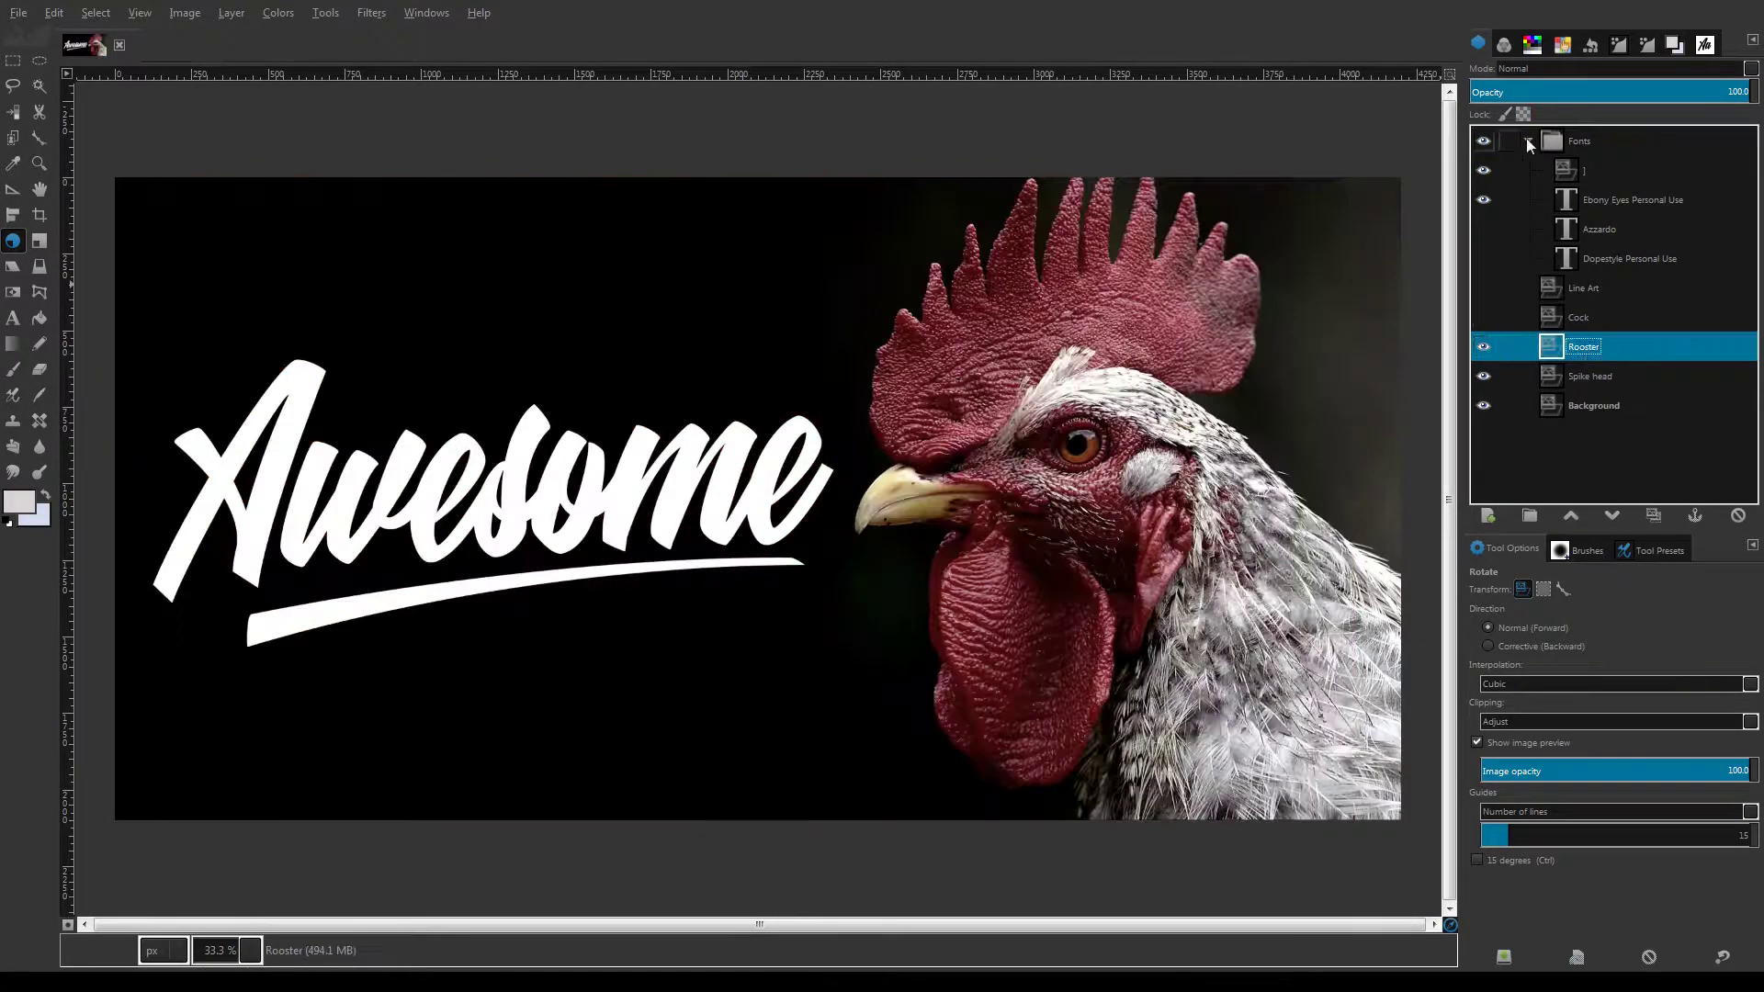
# Try to paste the black rooster photo and scale it down with the Fonts group hidden
pyautogui.click(1528, 142)
pyautogui.click(1484, 142)
pyautogui.hotkey('ctrl', 'v')
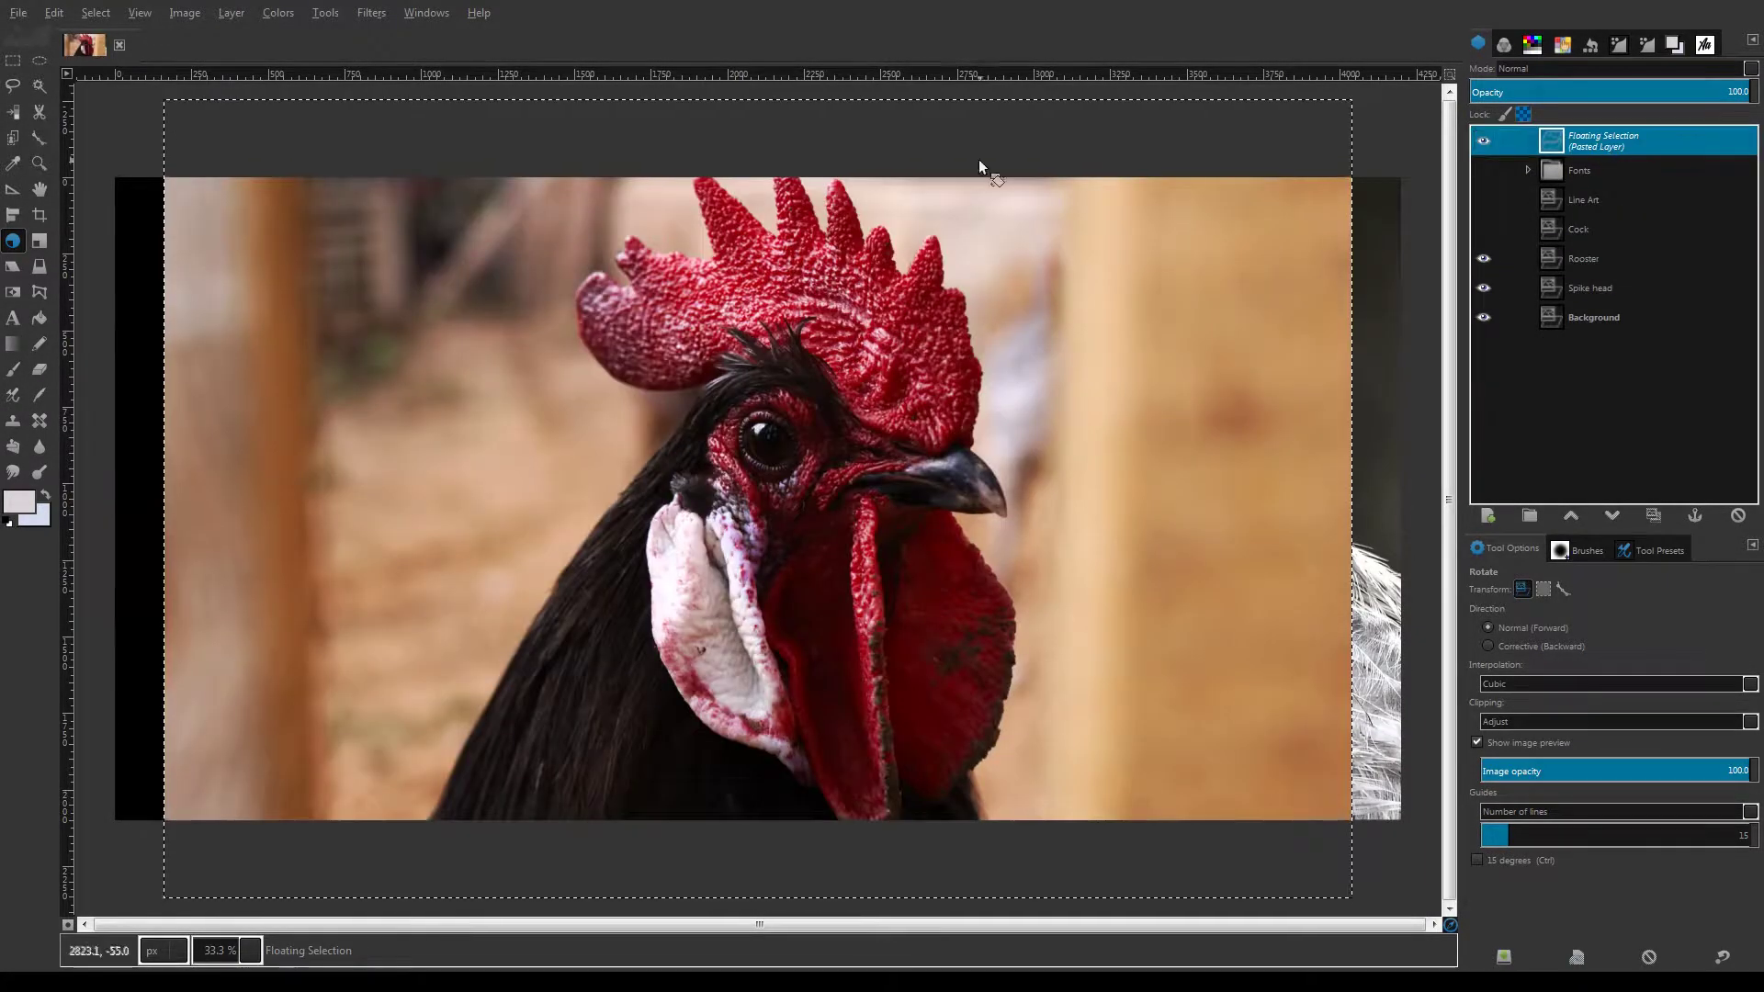
pyautogui.hotkey('shift', 't')
pyautogui.moveTo(195, 133); pyautogui.dragTo(918, 362)
pyautogui.hotkey('ctrl', 'z')
pyautogui.hotkey('ctrl', 'v')
pyautogui.moveTo(183, 843); pyautogui.dragTo(542, 606)
pyautogui.moveTo(542, 114); pyautogui.dragTo(654, 190)
pyautogui.moveTo(1341, 677); pyautogui.dragTo(1488, 774)
pyautogui.press('Escape')
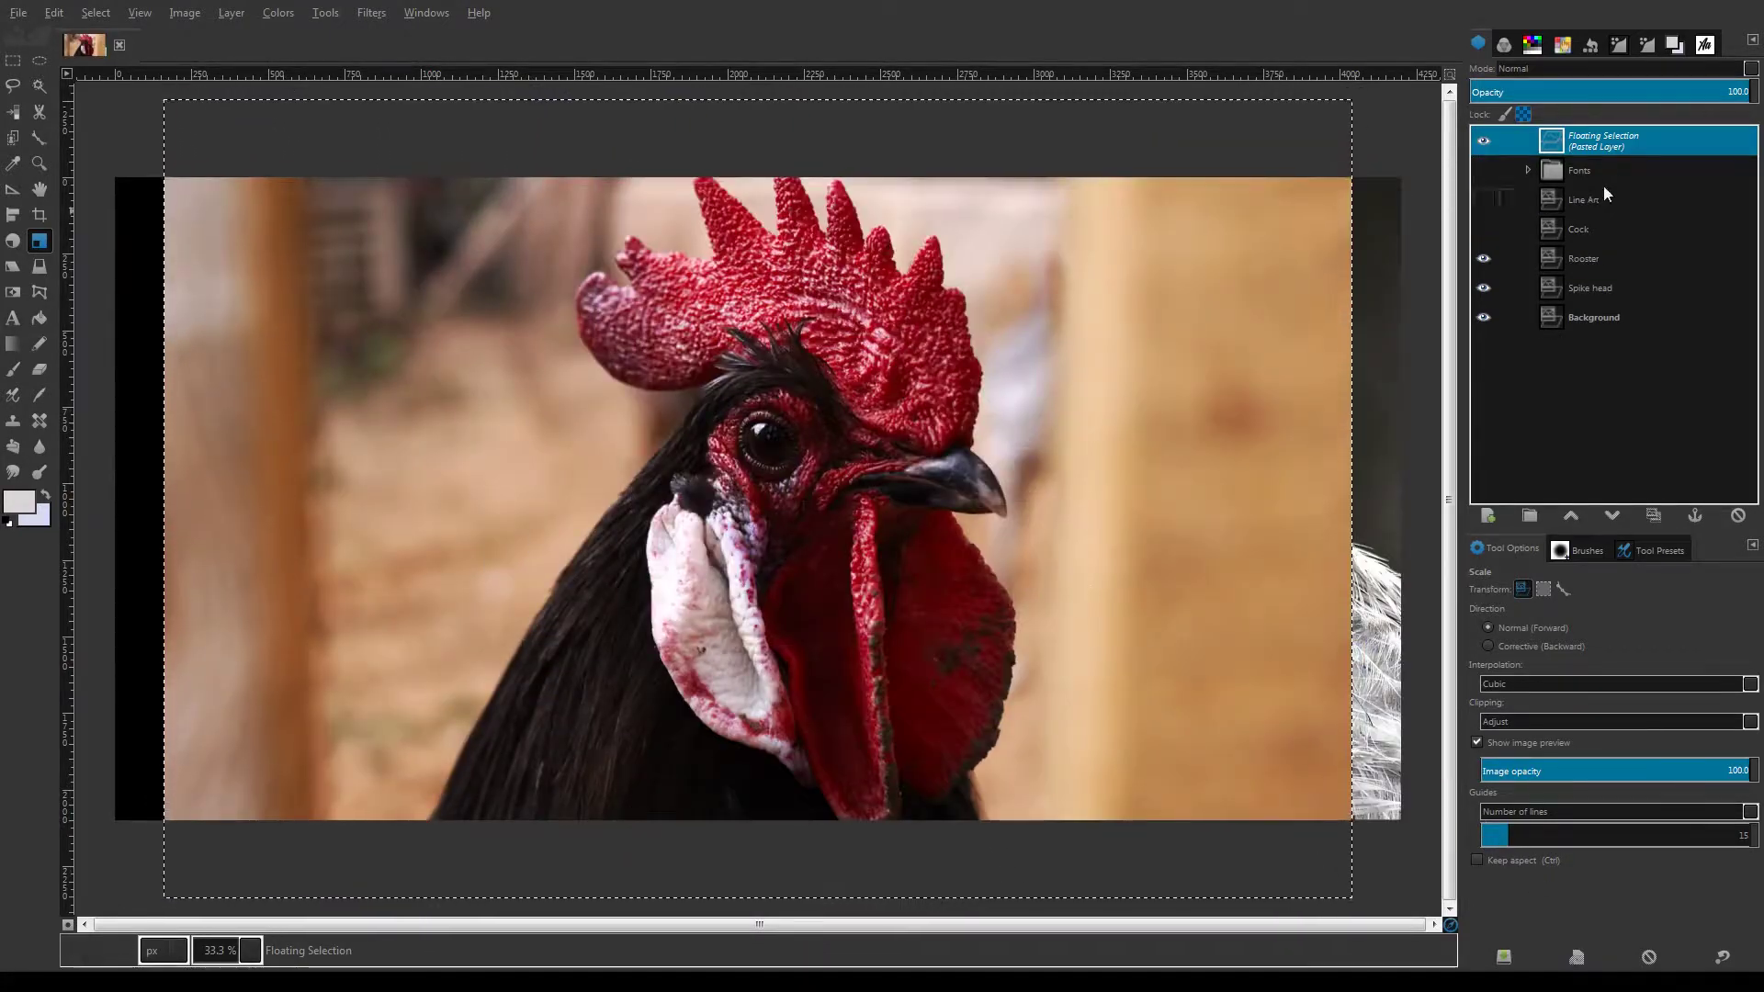
pyautogui.click(1602, 143)
pyautogui.hotkey('ctrl', 'h')
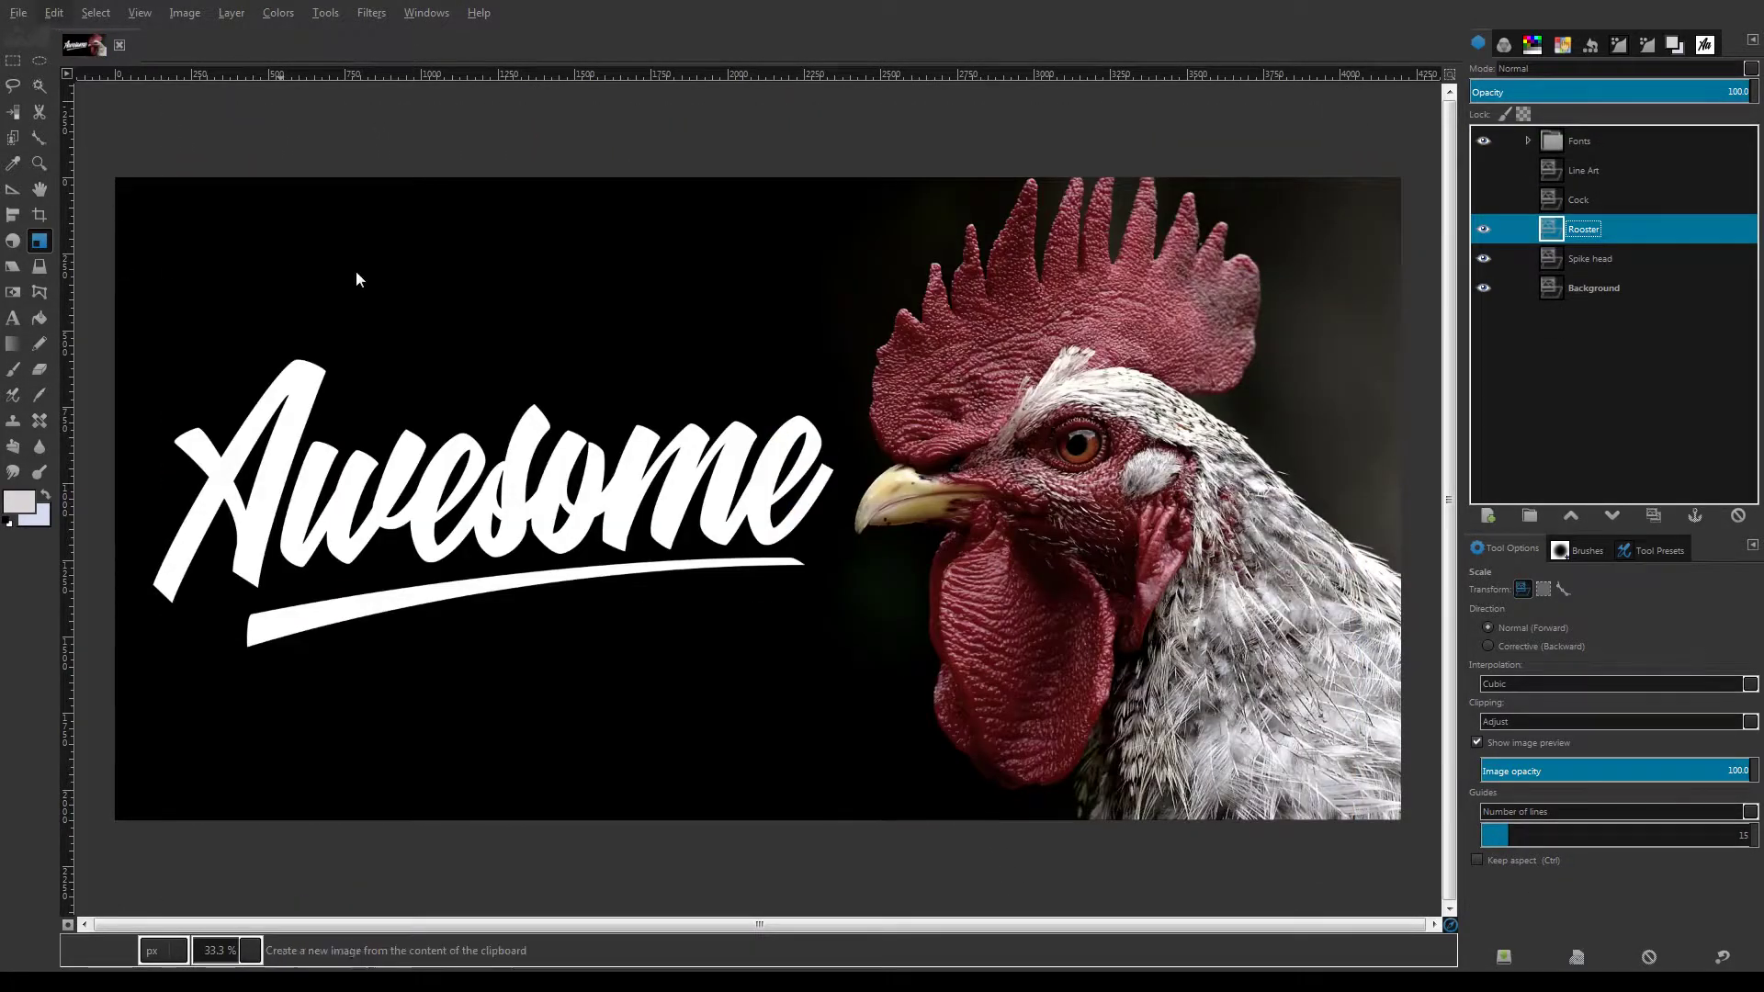
# Paste the black rooster photo as a new layer above Rooster and scale it to cover the whole canvas
pyautogui.hotkey('ctrl', 'v')
pyautogui.moveTo(1302, 180); pyautogui.dragTo(1328, 382)
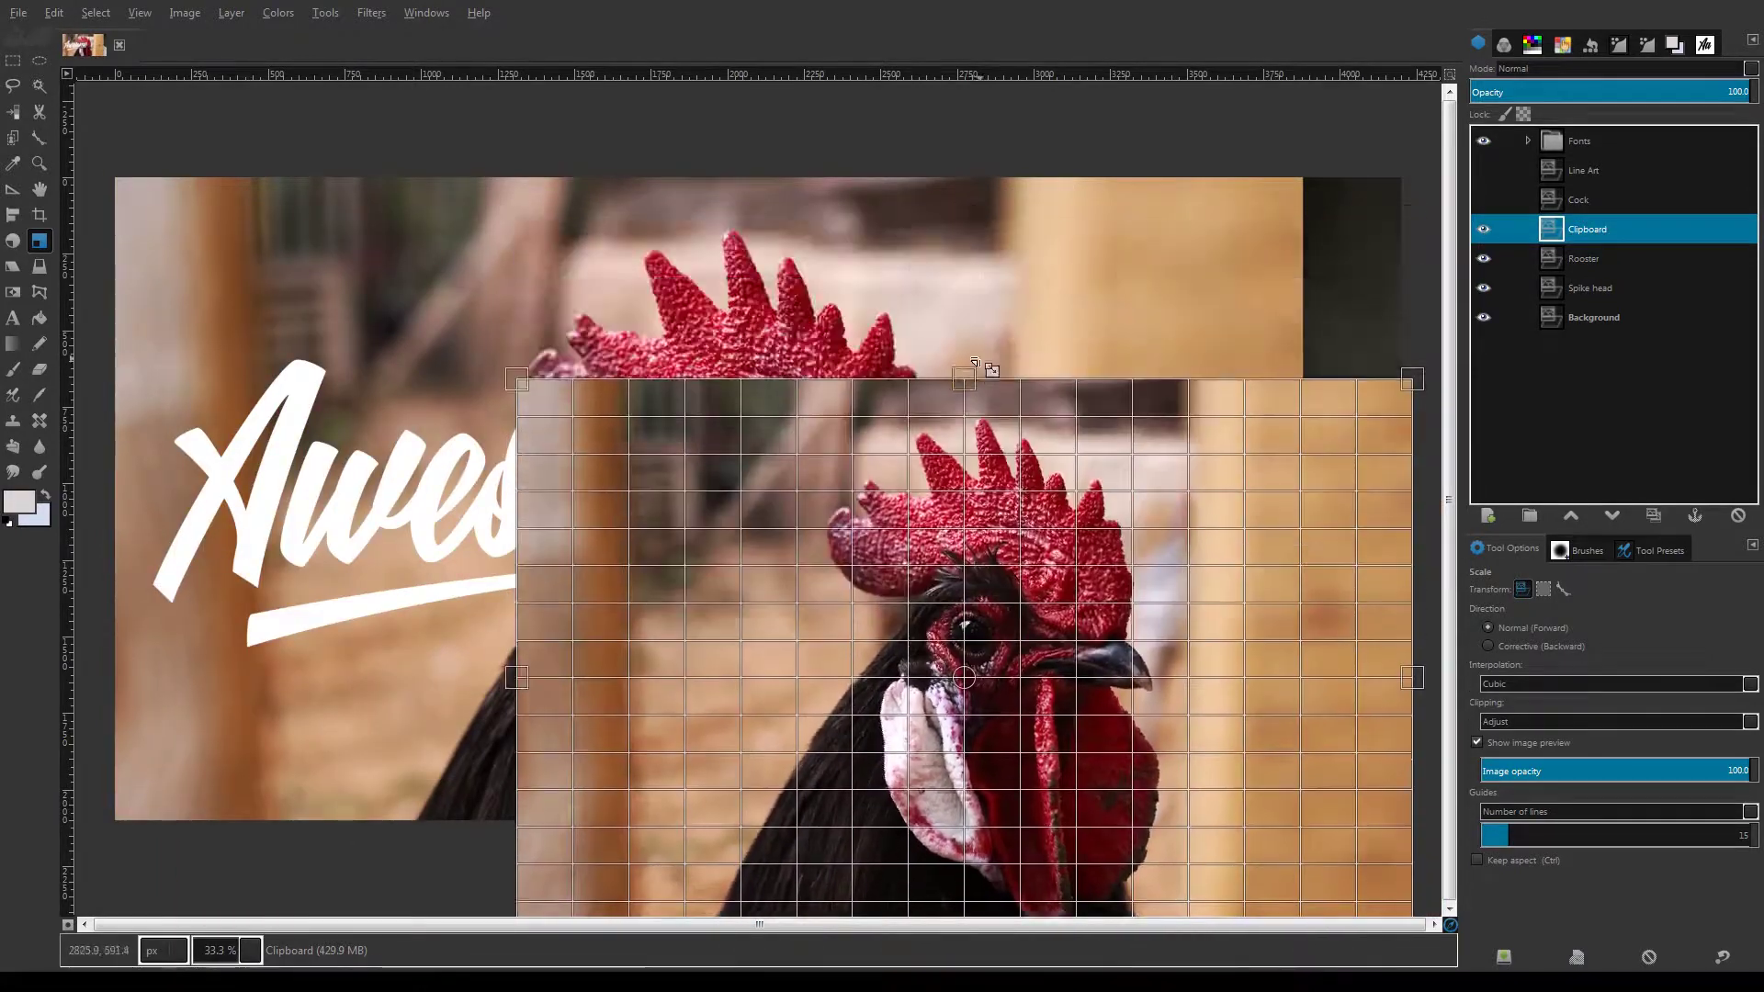
pyautogui.moveTo(549, 272); pyautogui.dragTo(647, 271)
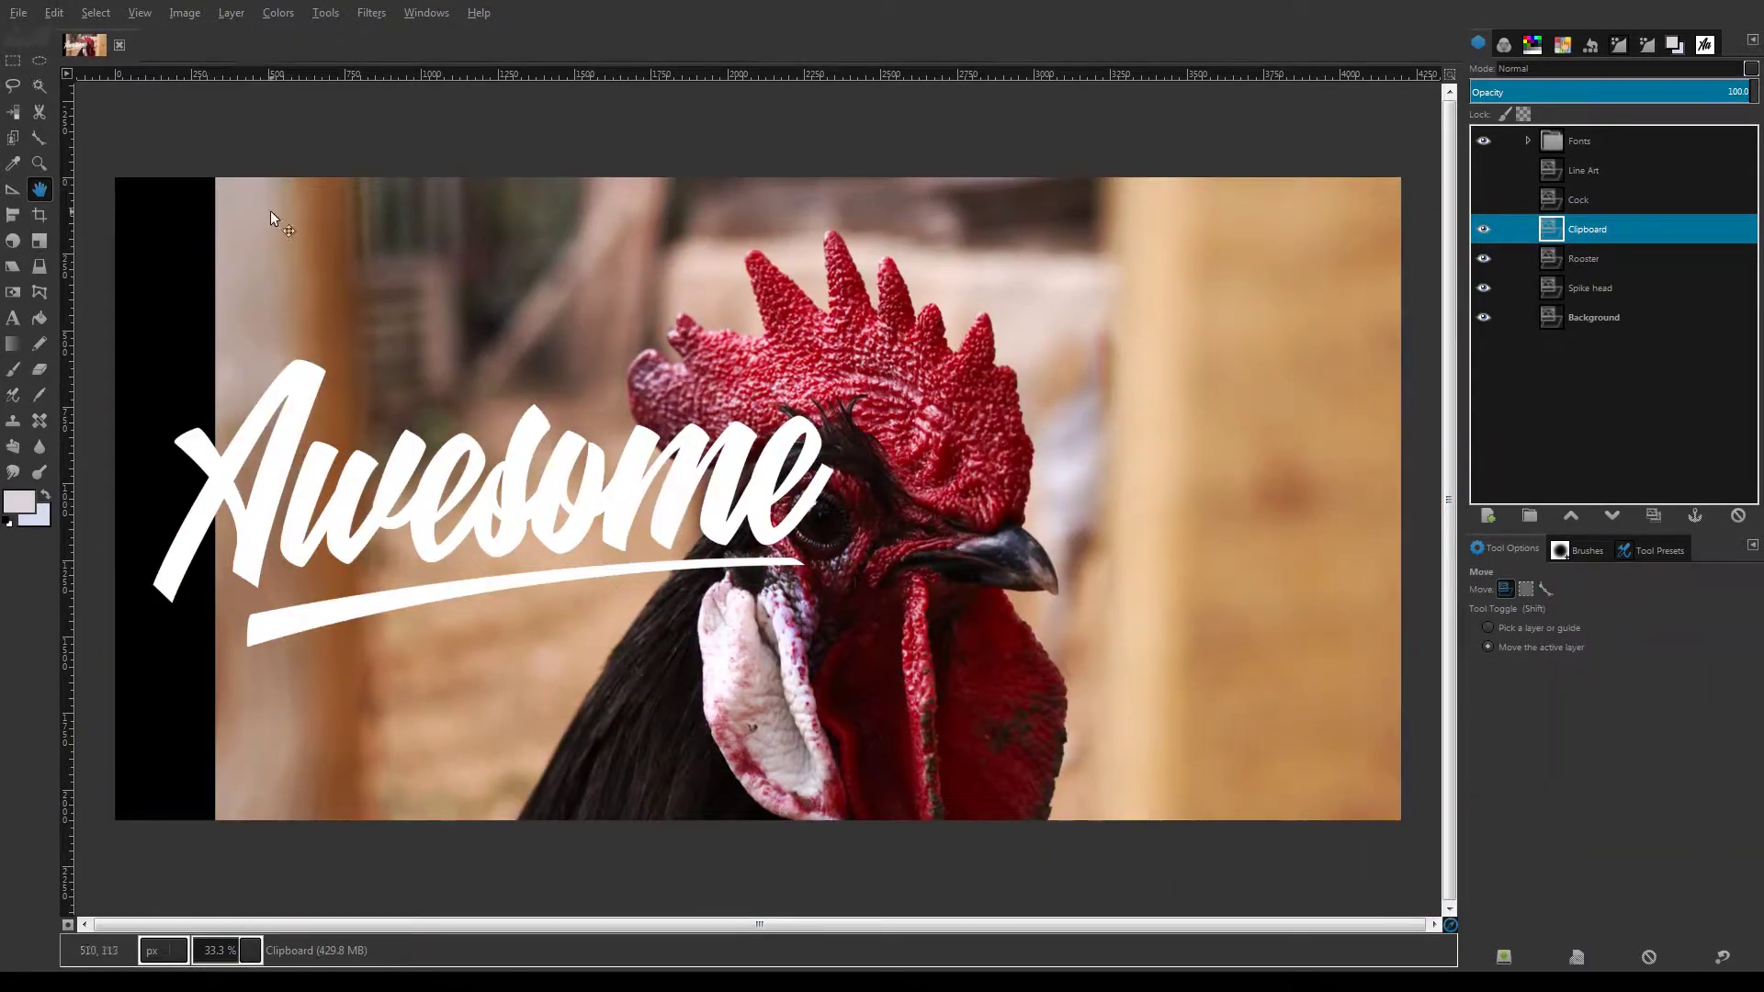
pyautogui.hotkey('shift', 's')
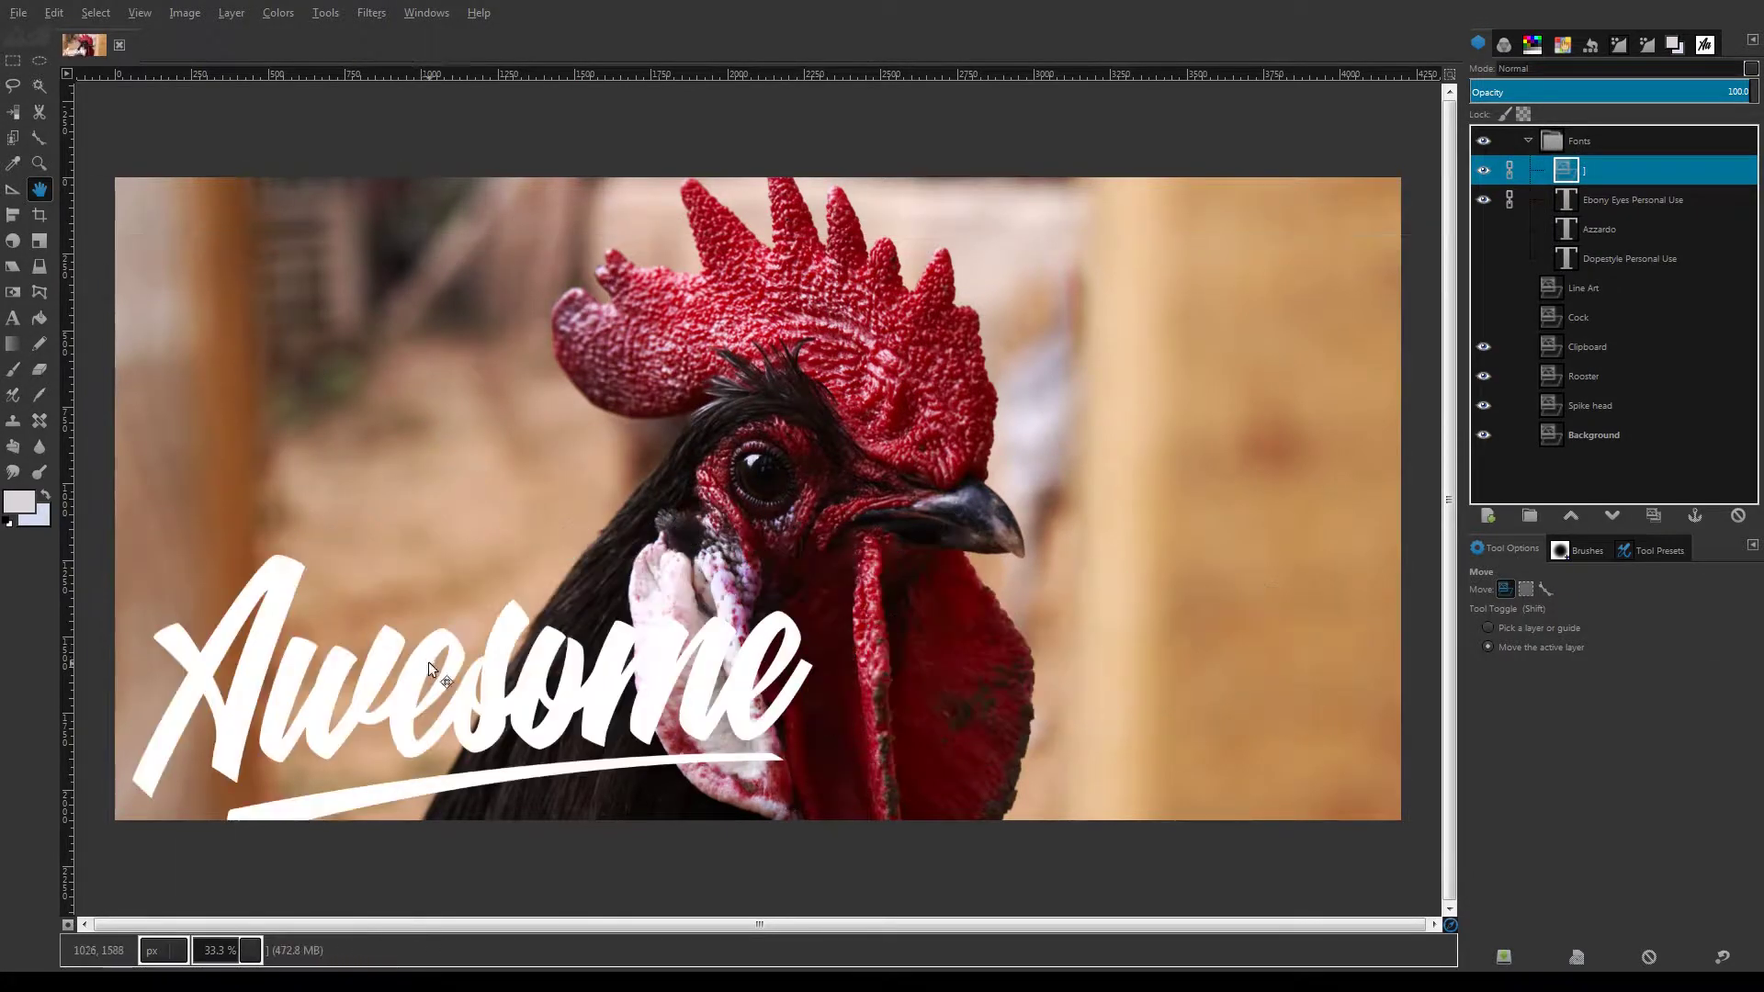
# Move the linked Awesome lettering and underline into the lower-left part of the canvas
pyautogui.moveTo(428, 662); pyautogui.dragTo(416, 633)
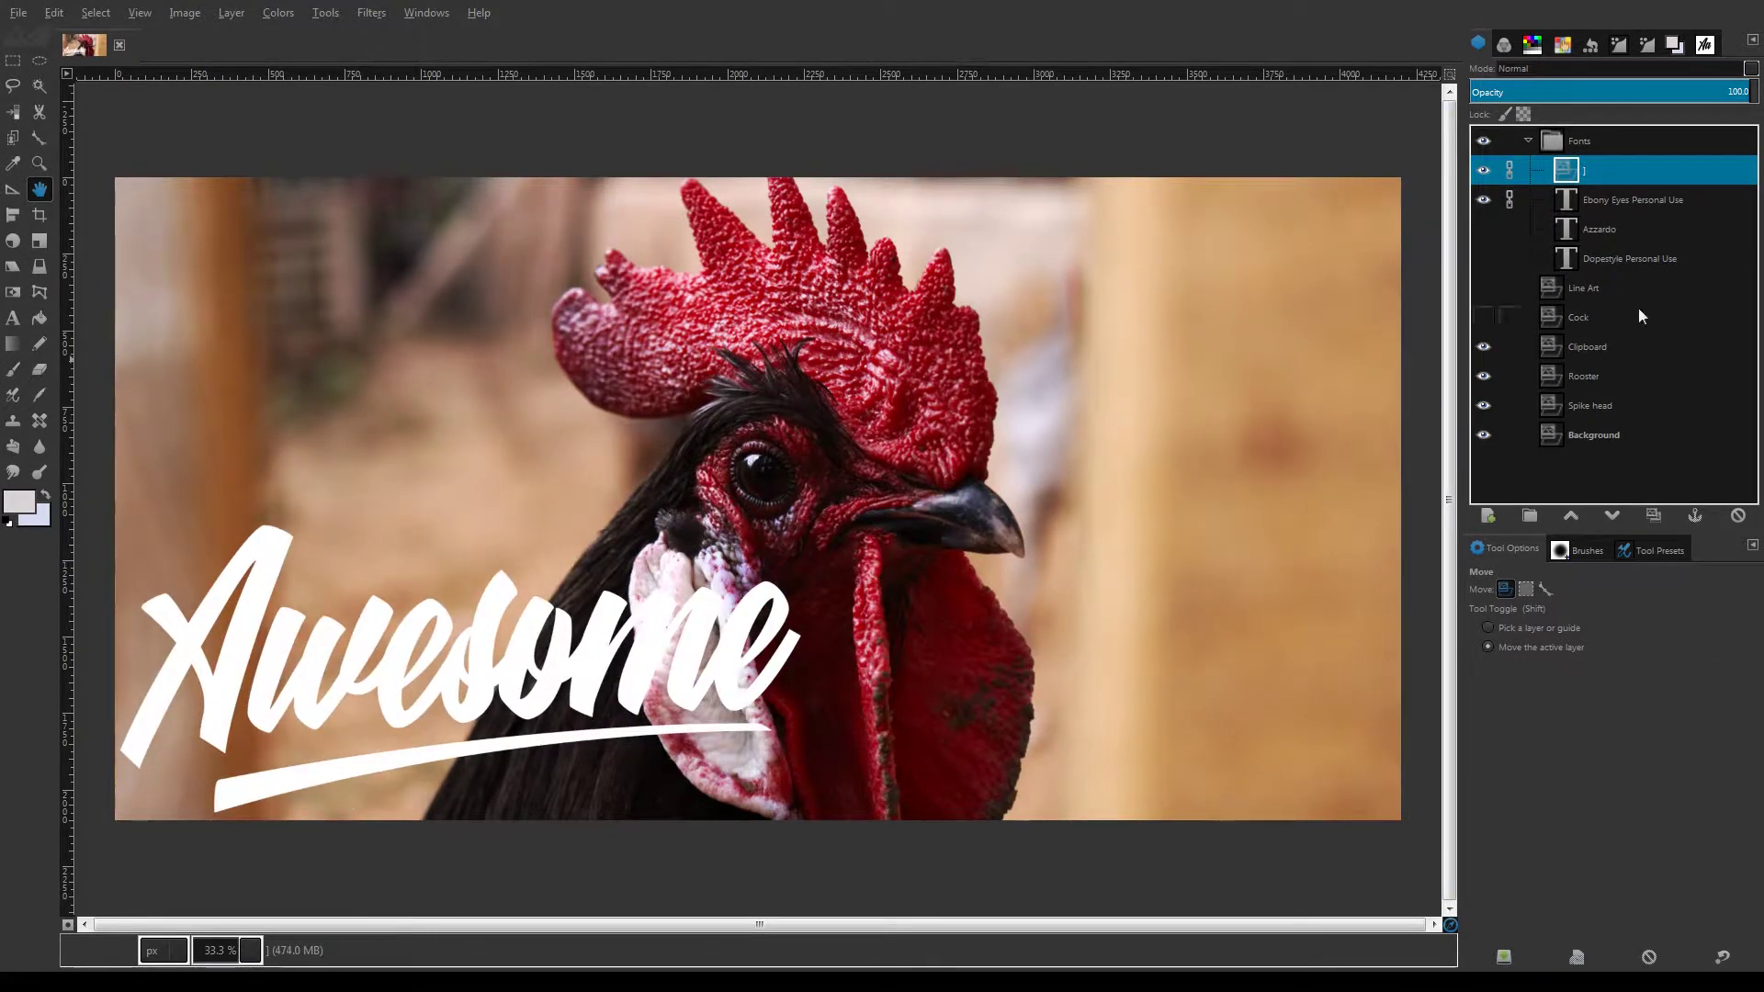
# Merge the Clipboard layer down into the Rooster layer
pyautogui.click(1624, 376)
pyautogui.click(1484, 347)
pyautogui.click(1483, 347)
pyautogui.click(1587, 347)
pyautogui.click(231, 13)
pyautogui.click(294, 130)
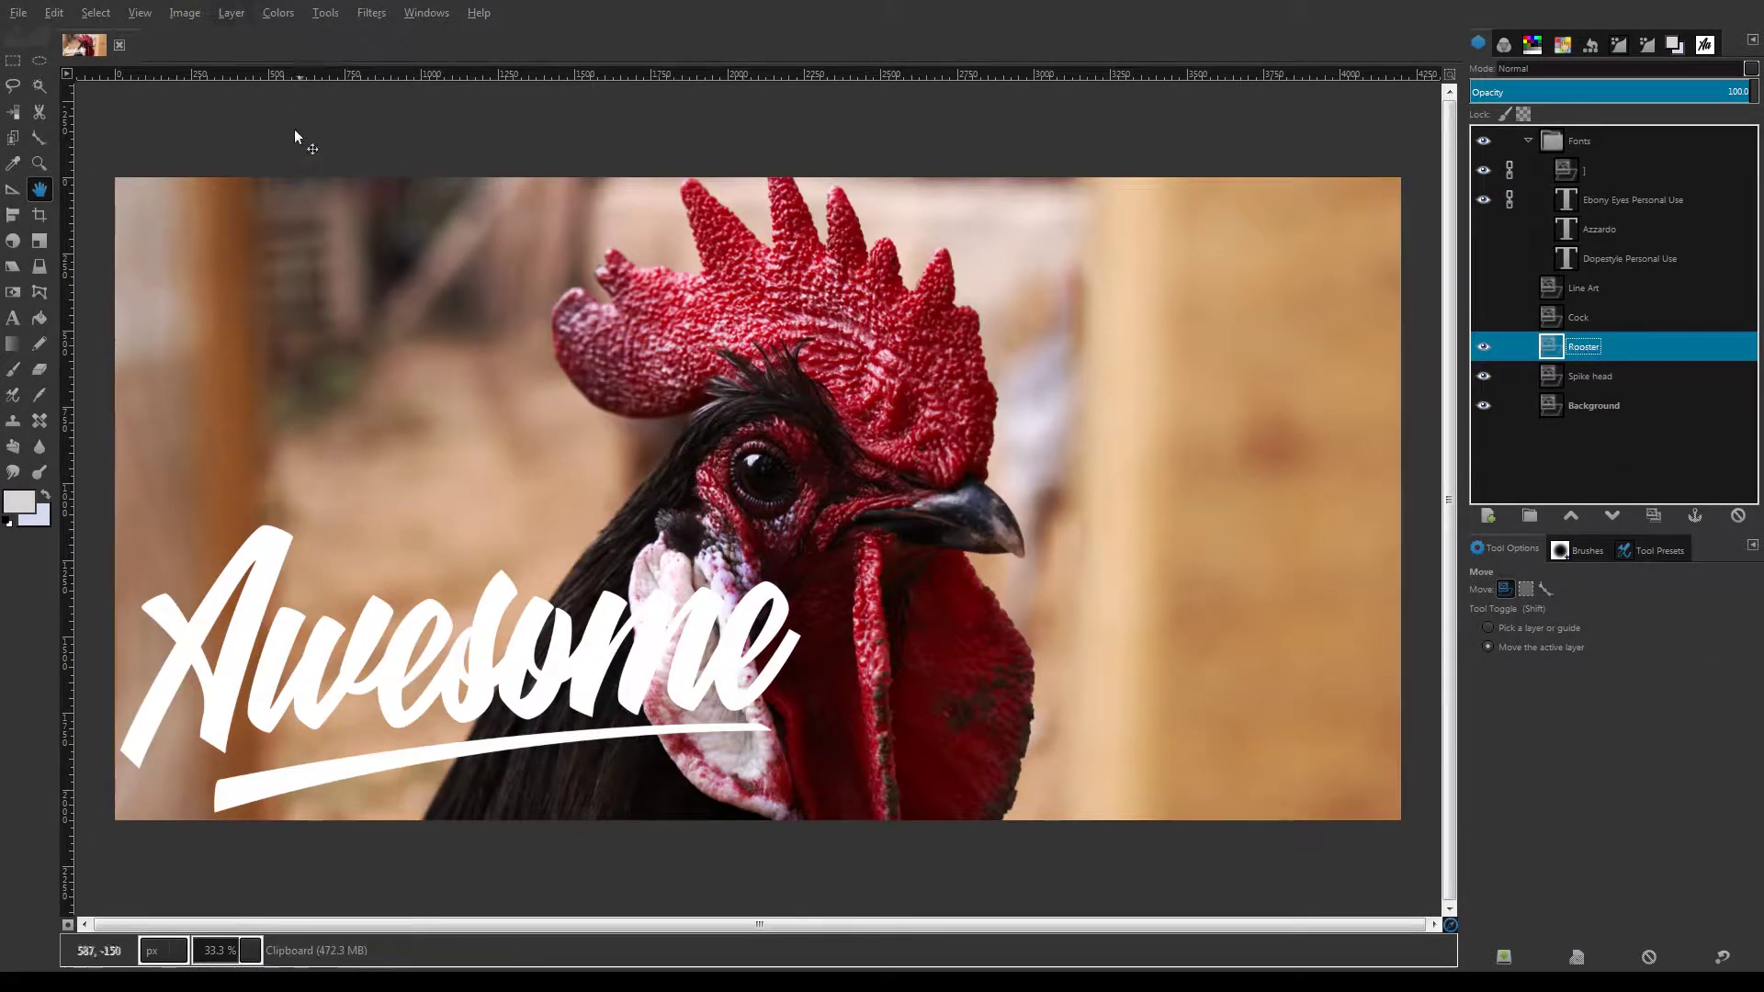
# Flip the Rooster layer horizontally and shift it toward the right side of the canvas
pyautogui.click(478, 235)
pyautogui.click(1589, 171)
pyautogui.moveTo(739, 616); pyautogui.dragTo(1254, 655)
pyautogui.hotkey('ctrl', 'z')
pyautogui.click(1586, 347)
pyautogui.moveTo(763, 393)
pyautogui.mouseDown()
pyautogui.moveTo(1080, 382)
pyautogui.moveTo(985, 383)
pyautogui.moveTo(966, 348)
pyautogui.mouseUp()
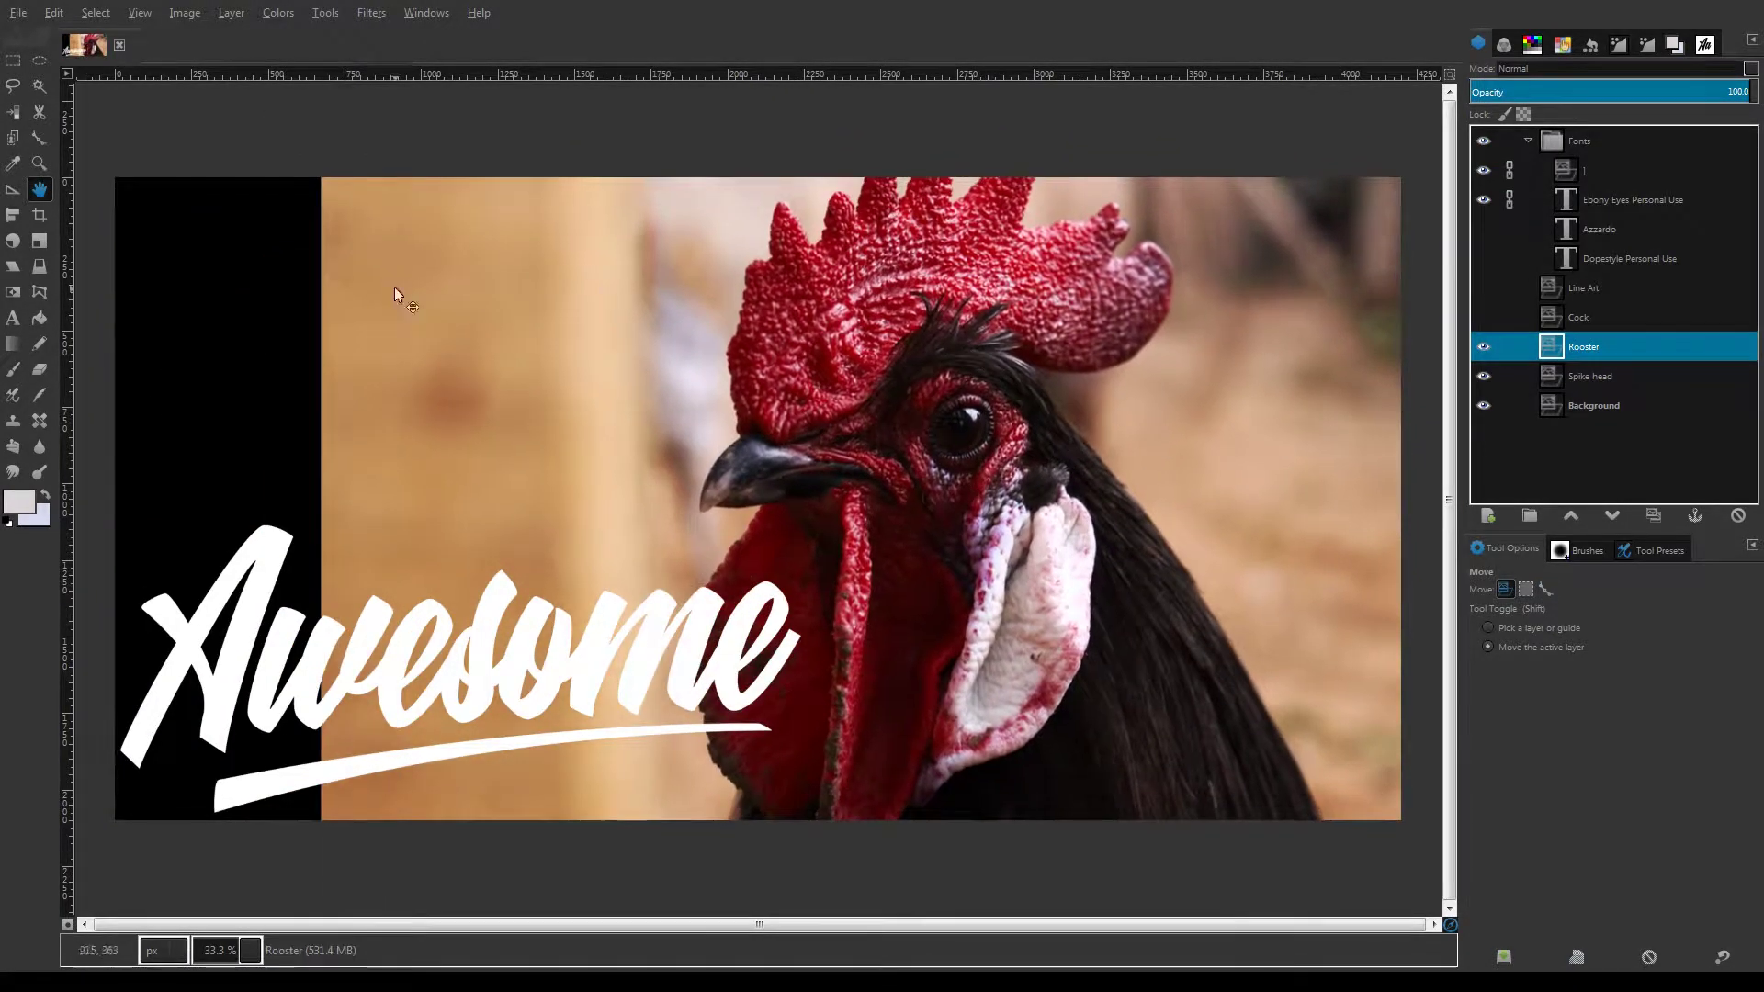
# Try to extend the wooden background over the empty black strip with the Clone tool at brush size 309.85
pyautogui.press('c')
pyautogui.press(']')
pyautogui.press(']')
pyautogui.press(']')
pyautogui.press(']')
pyautogui.press(']')
pyautogui.press(']')
pyautogui.press(']')
pyautogui.press(']')
pyautogui.press(']')
pyautogui.press(']')
pyautogui.press(']')
pyautogui.press(']')
pyautogui.press(']')
pyautogui.press(']')
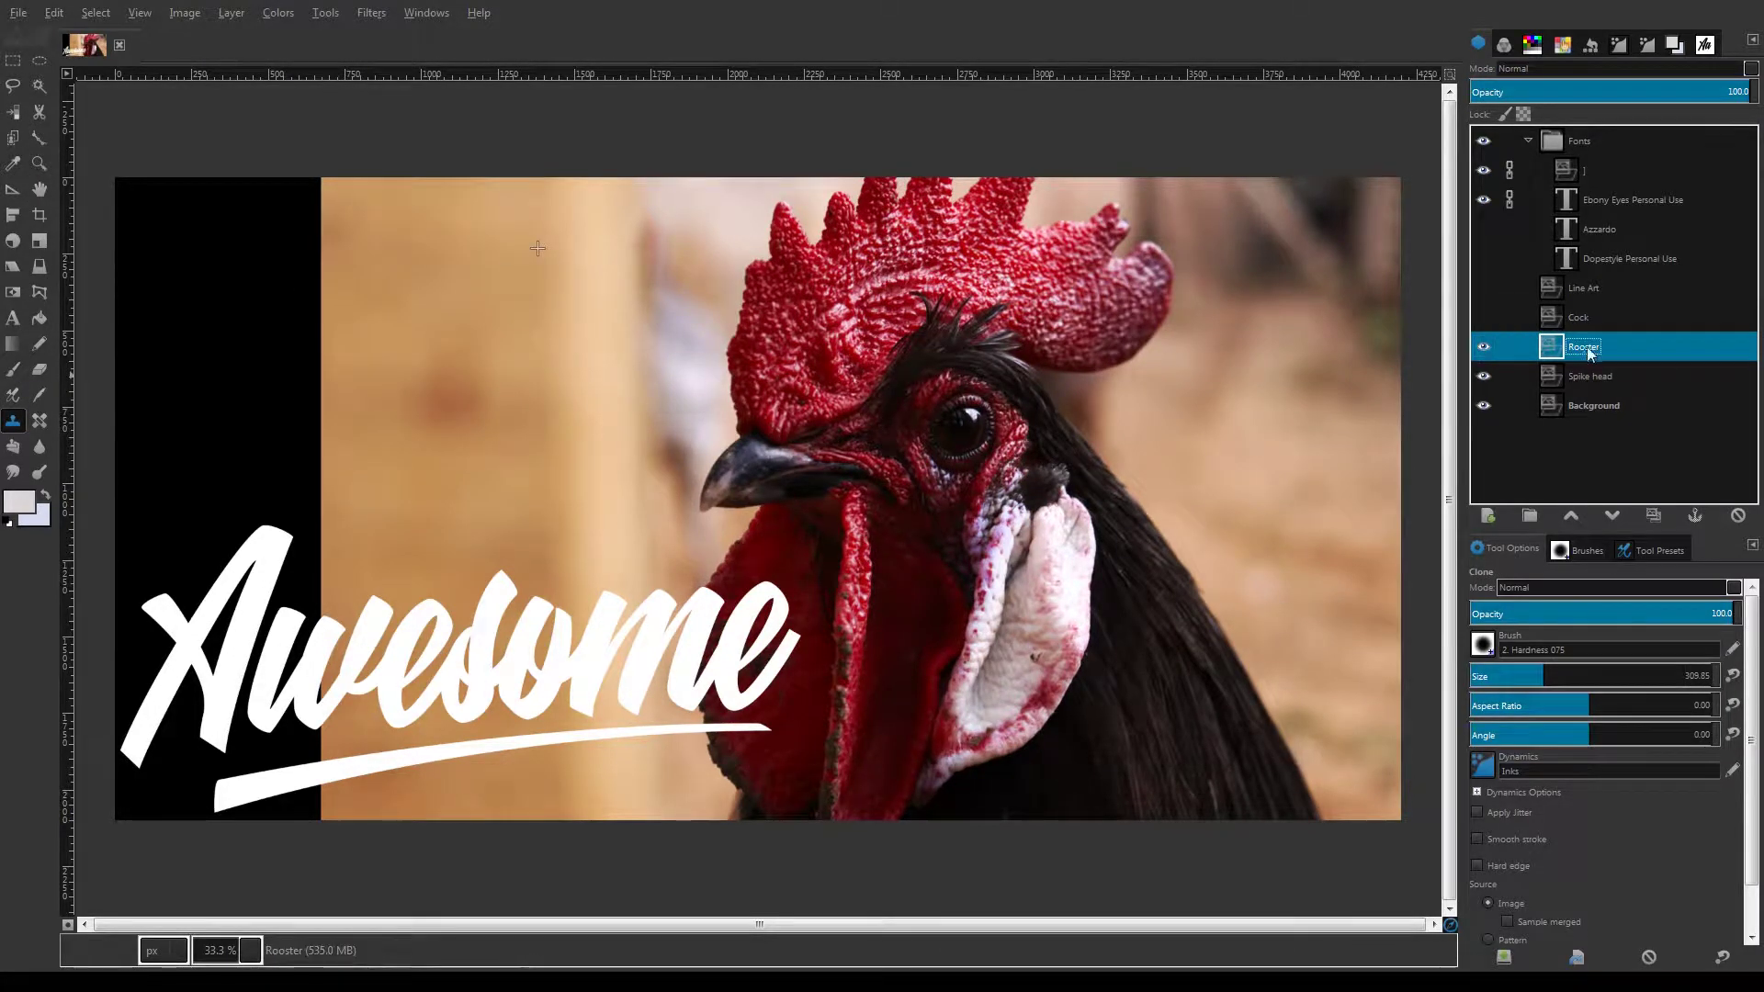
pyautogui.click(1630, 359)
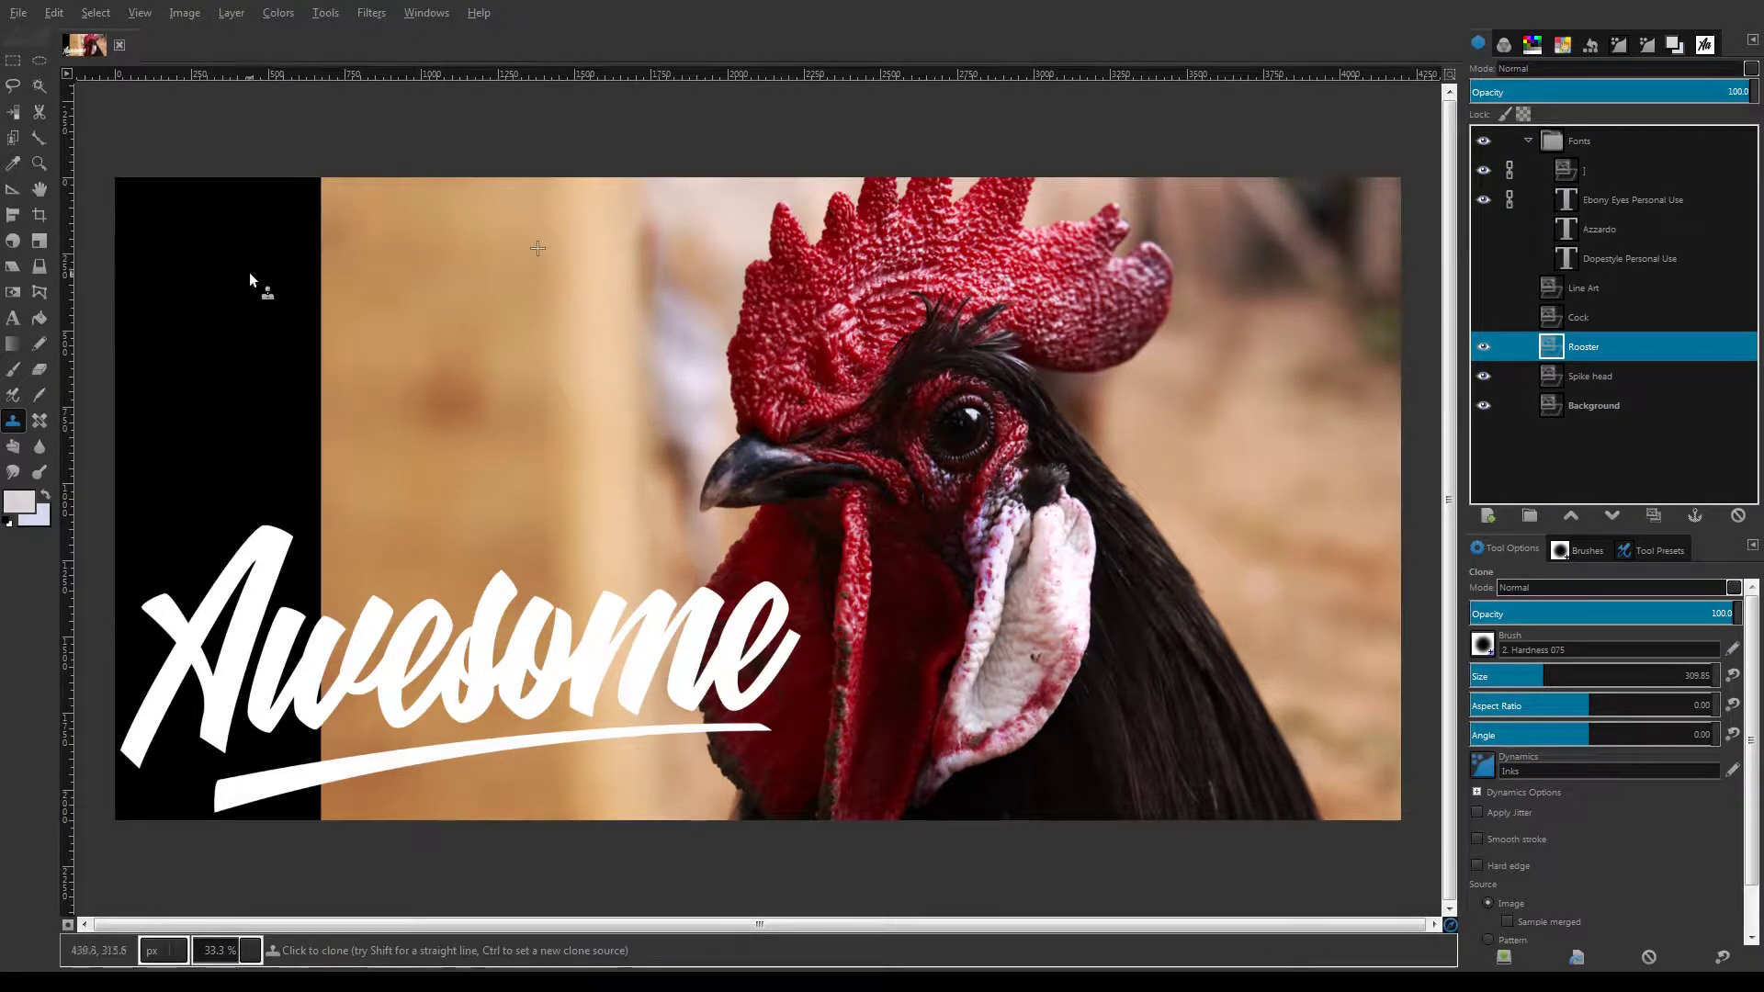
pyautogui.hotkey('ctrl', 'z')
pyautogui.hotkey('ctrl', 'z')
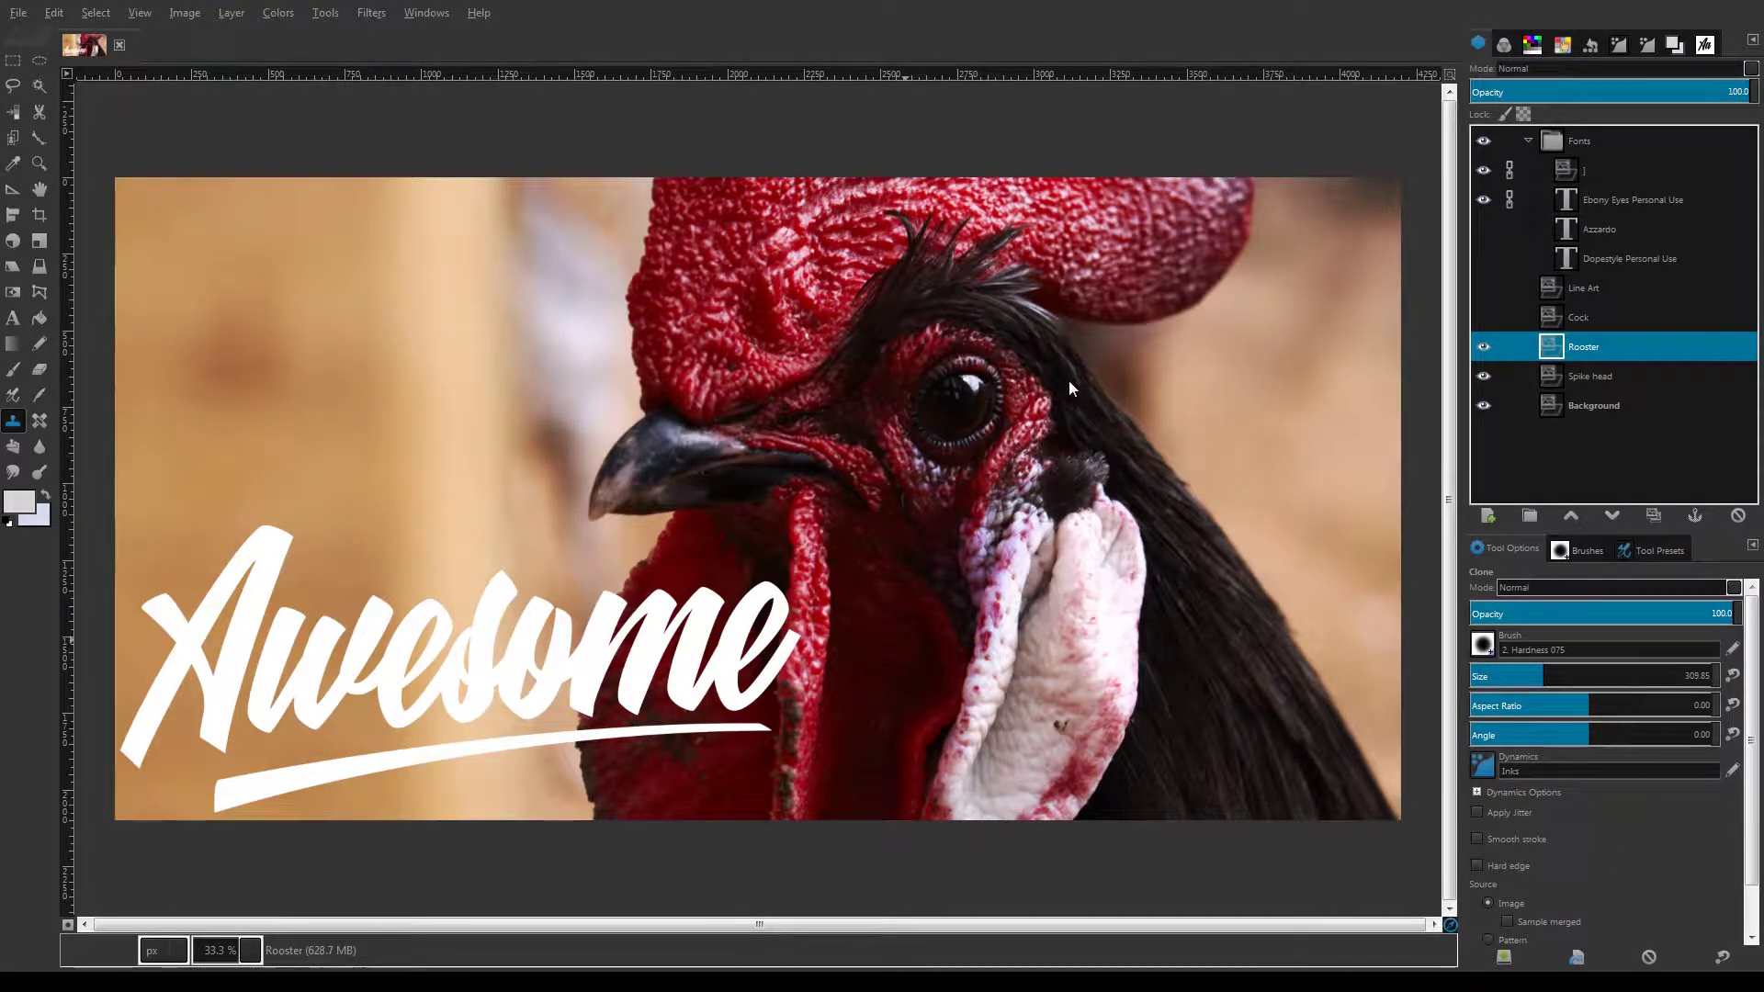
# Undo the close-up enlargement and scale the Rooster layer down to sit in the right half of the canvas
pyautogui.hotkey('ctrl', 'z')
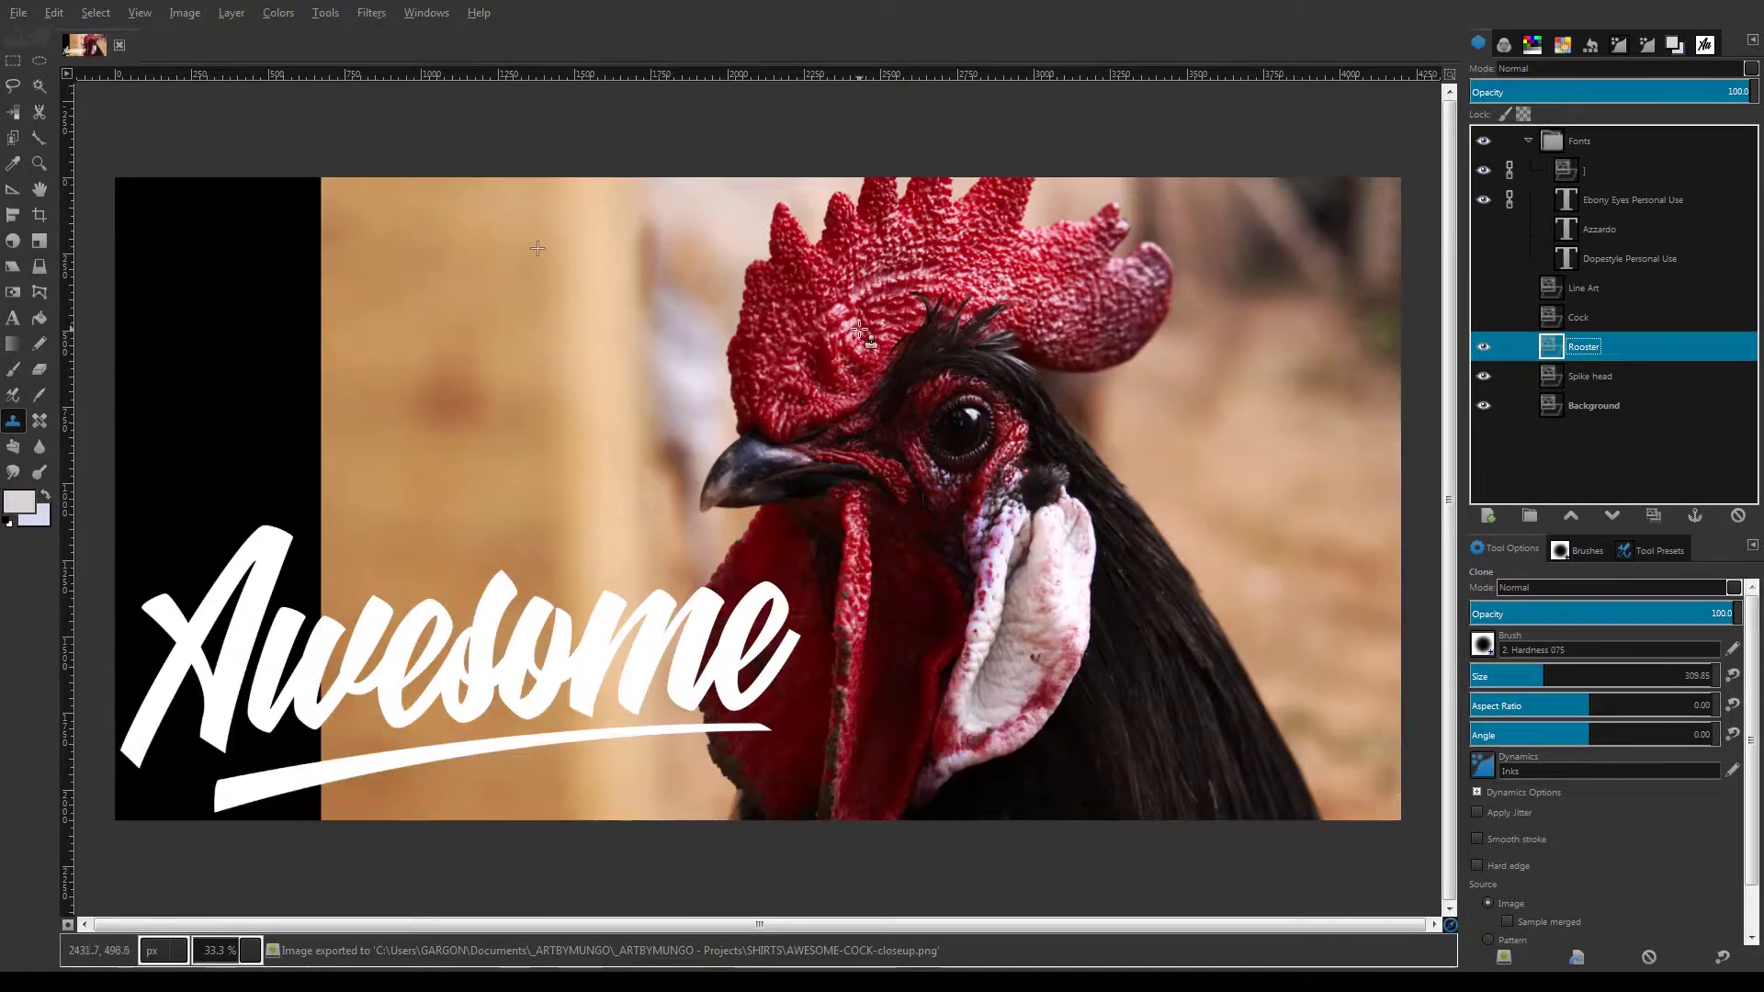
pyautogui.hotkey('shift', 't')
pyautogui.click(353, 192)
pyautogui.moveTo(361, 127); pyautogui.dragTo(788, 363)
pyautogui.press('Return')
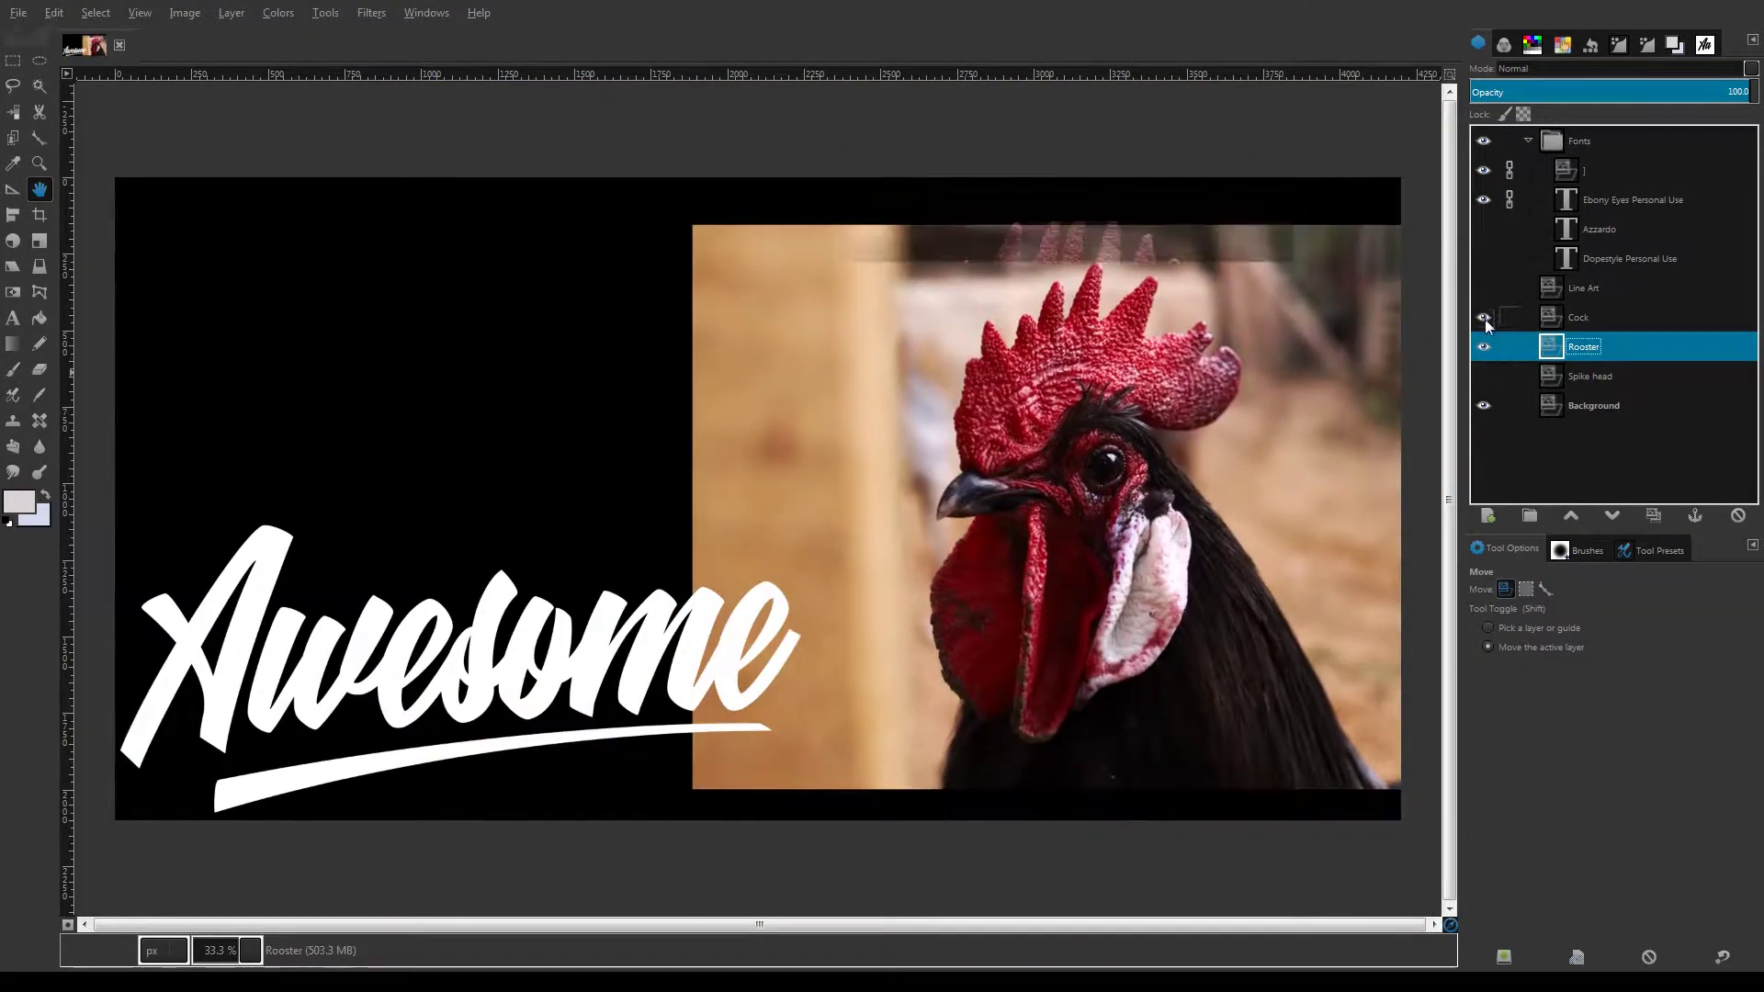
# Hide the Rooster layer and move the linked Awesome lettering up to the middle height of the canvas
pyautogui.click(1483, 346)
pyautogui.click(1632, 199)
pyautogui.moveTo(738, 640); pyautogui.dragTo(768, 474)
pyautogui.press('p')
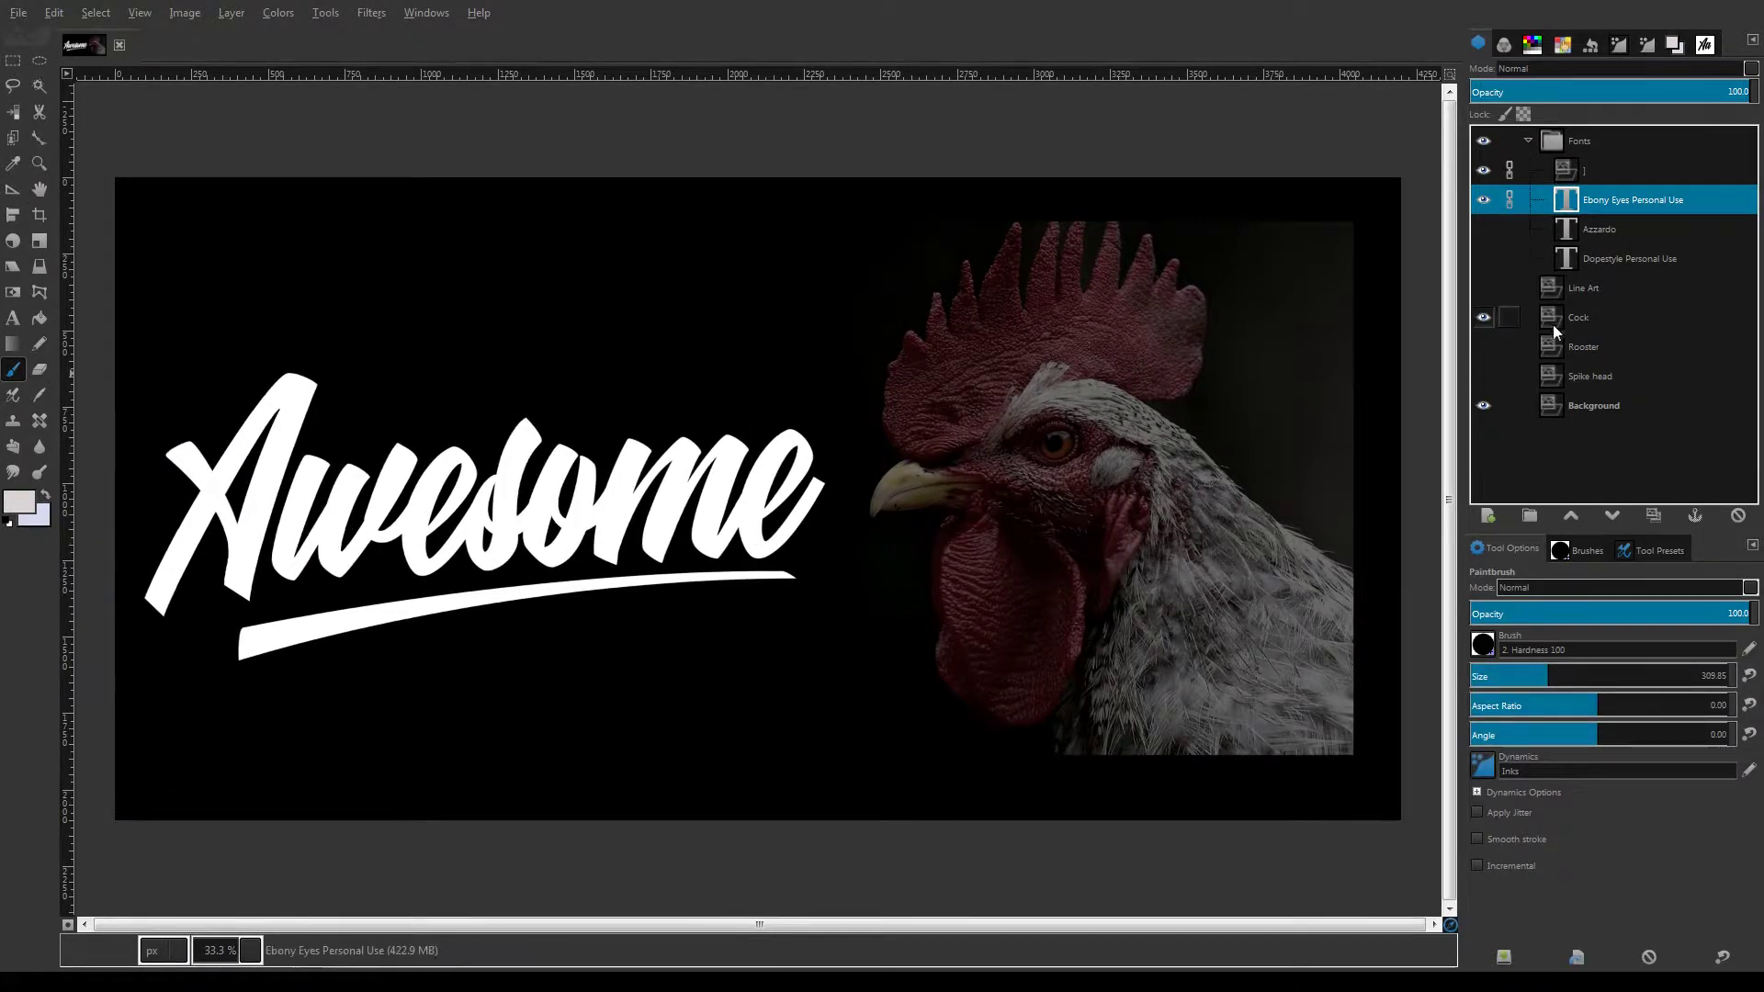
pyautogui.click(1582, 287)
pyautogui.click(1483, 288)
pyautogui.click(1484, 287)
pyautogui.click(1607, 201)
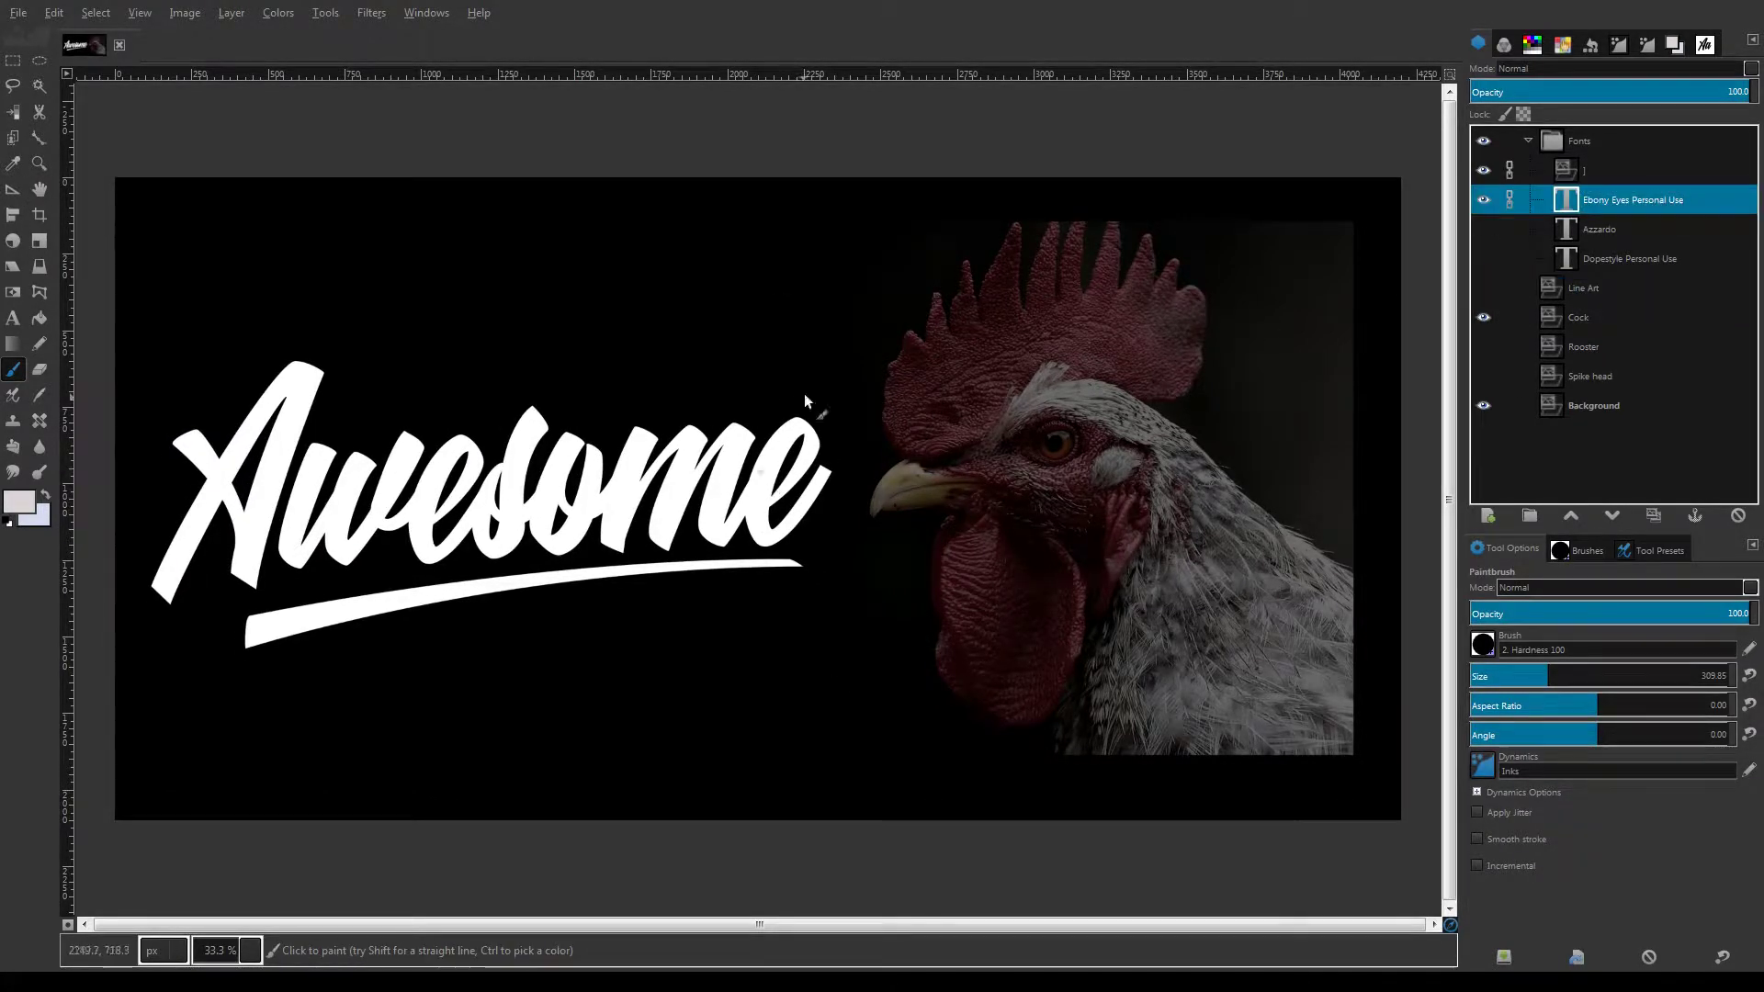
# Duplicate the Line Art layer, hide the original and erase everything on the copy
pyautogui.click(1582, 288)
pyautogui.click(1483, 287)
pyautogui.press('x')
pyautogui.hotkey('ctrl', 'shift', 'd')
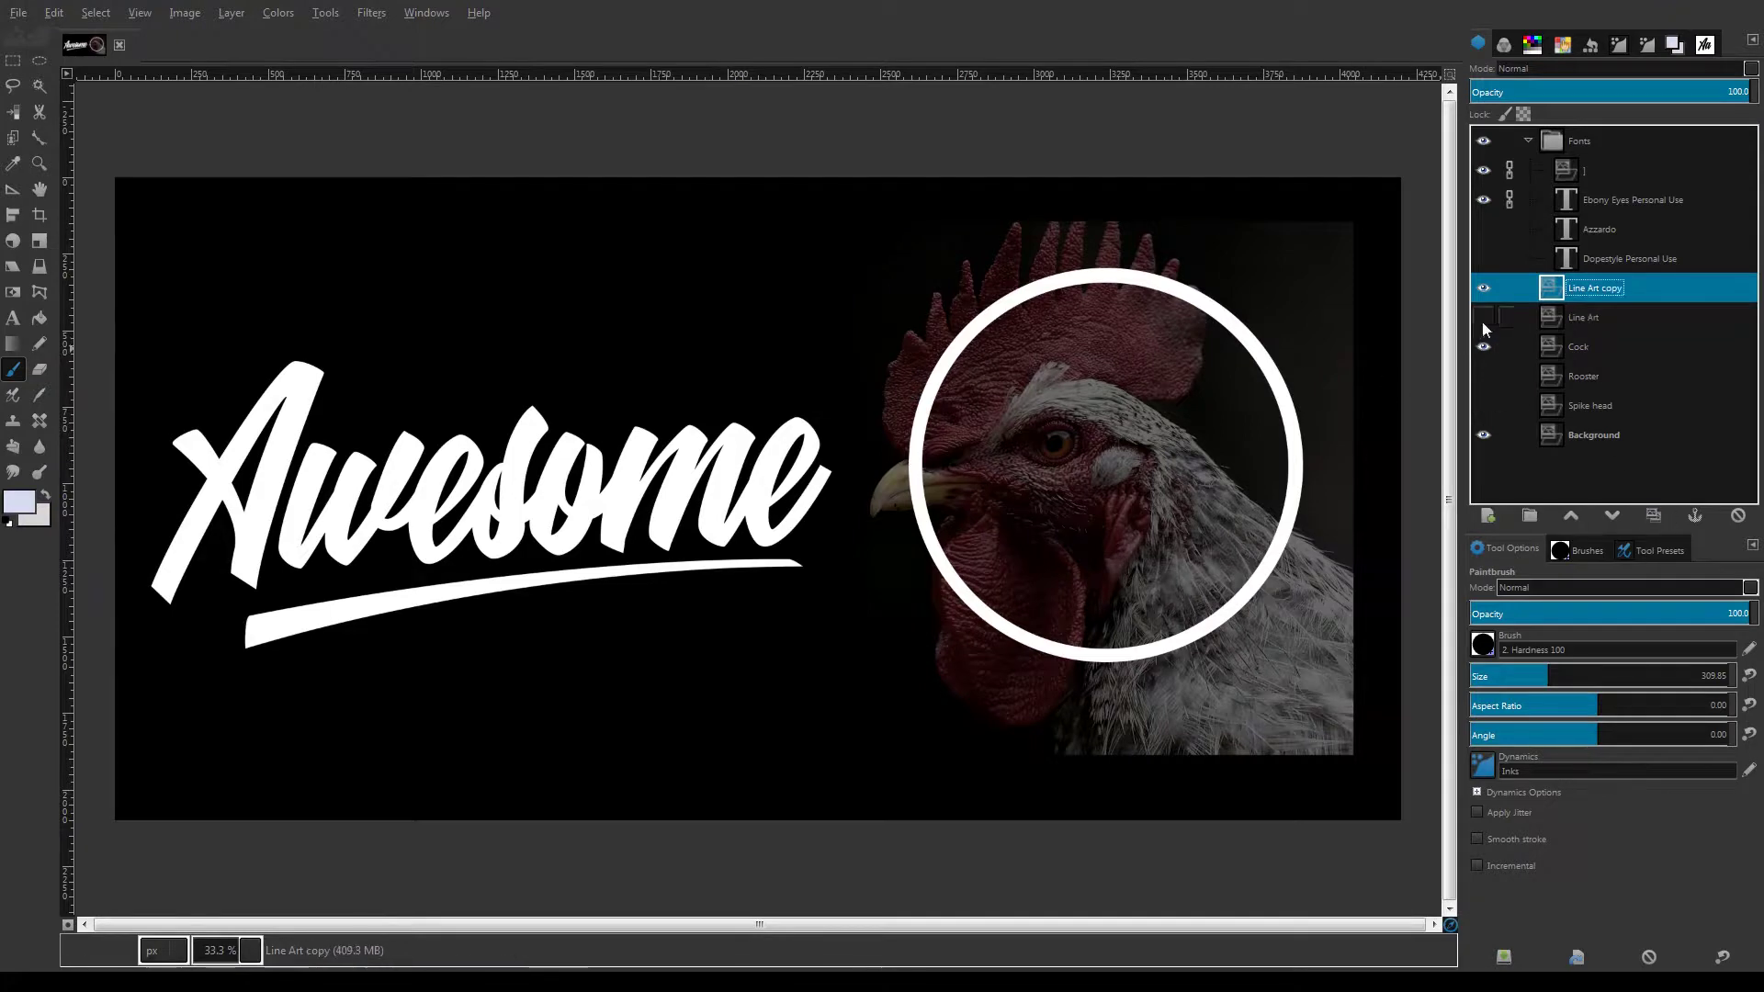
pyautogui.click(1483, 318)
pyautogui.hotkey('ctrl', 'a')
pyautogui.press('Delete')
# Try to outline the rooster's beak in white with the Paintbrush at size 150.85
pyautogui.click(1507, 676)
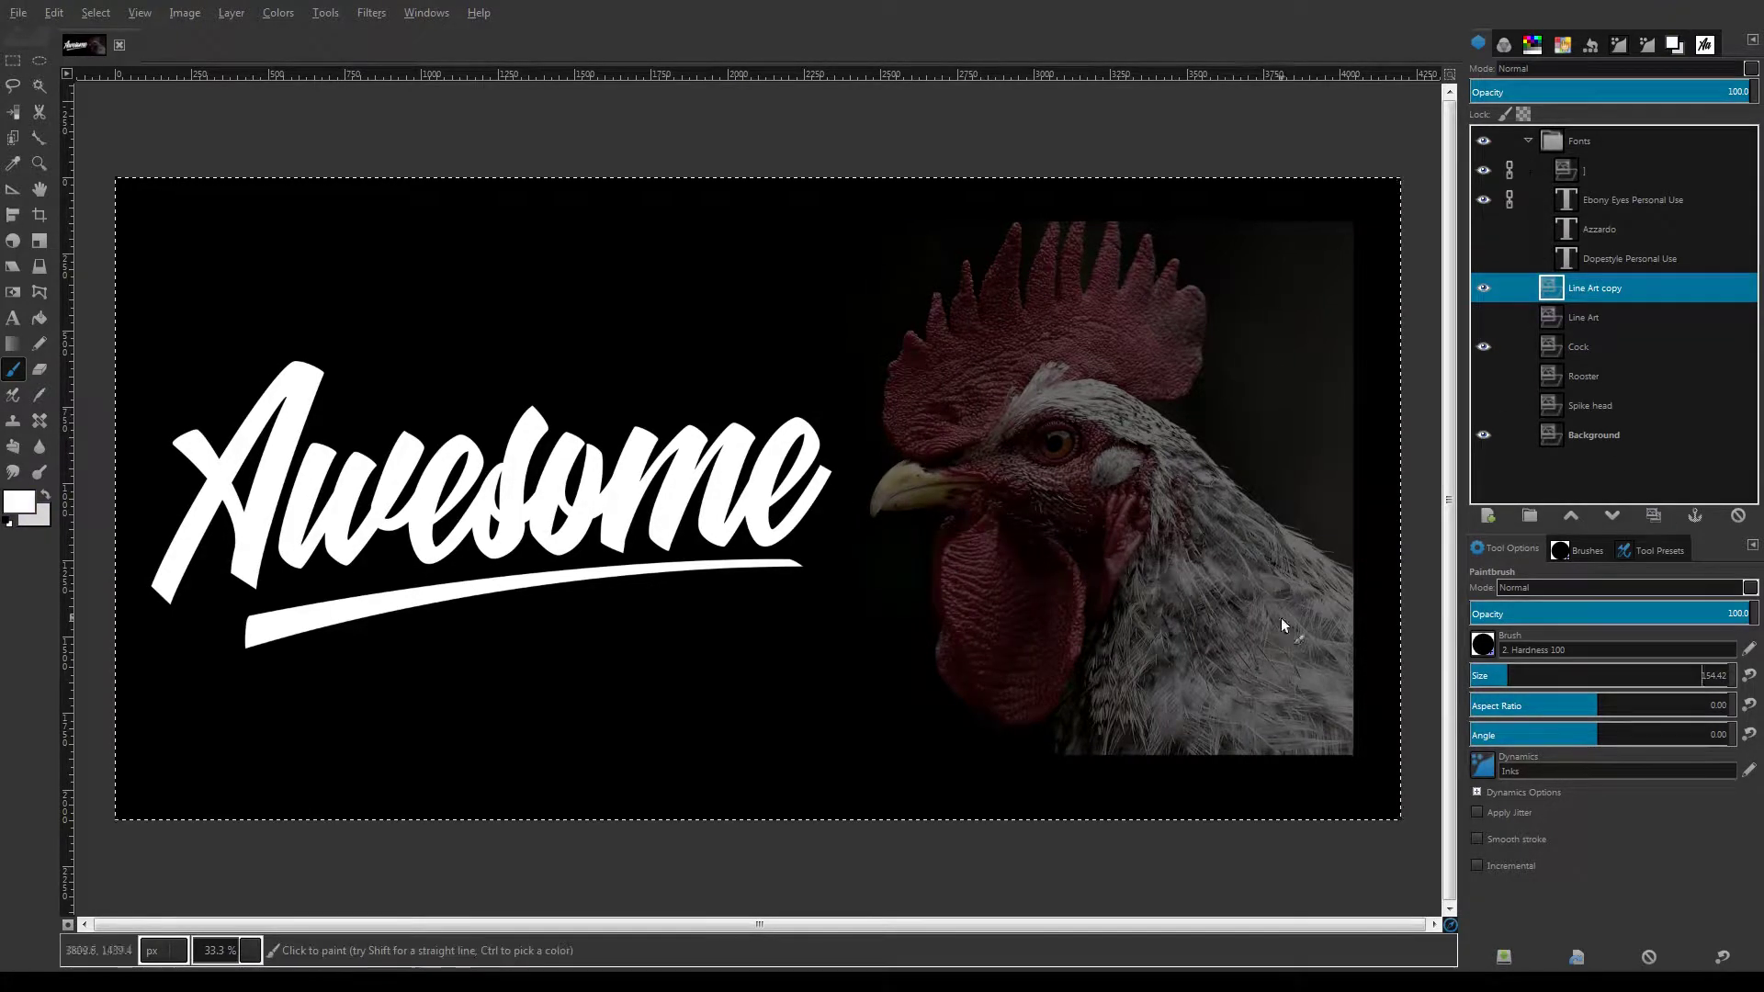
pyautogui.scroll(1, 1132, 559)
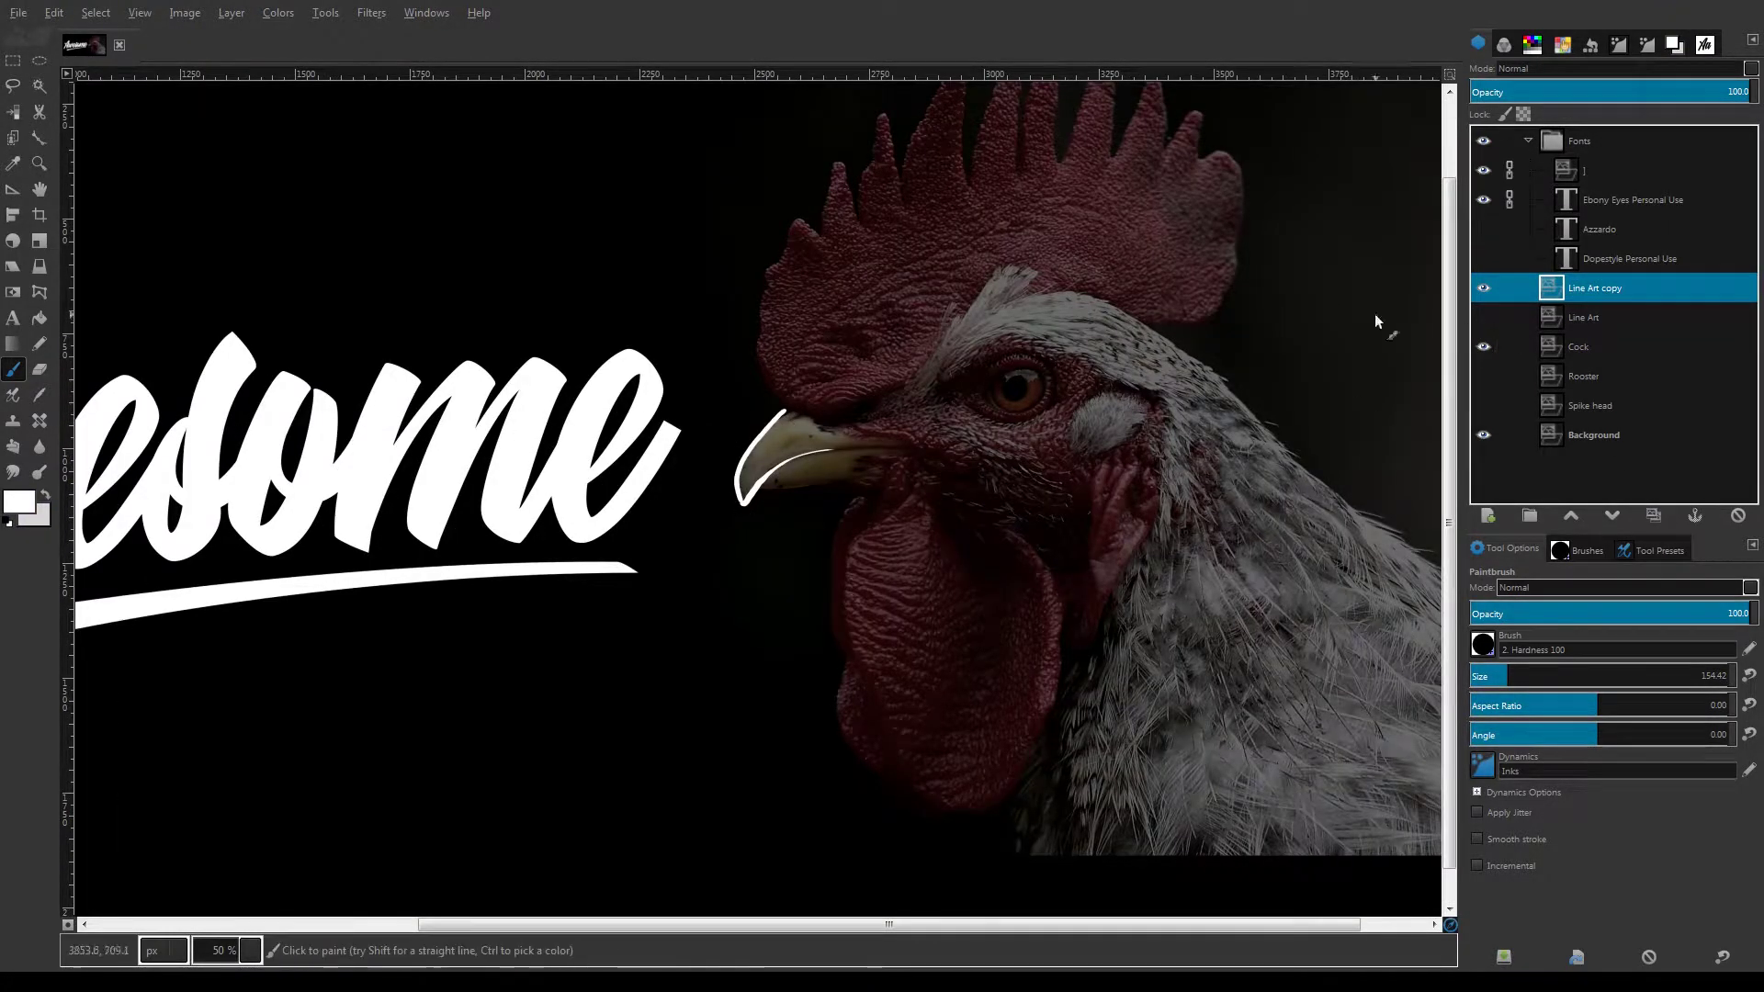
pyautogui.press('1')
pyautogui.moveTo(733, 502)
pyautogui.mouseDown()
pyautogui.moveTo(1078, 392)
pyautogui.moveTo(792, 492)
pyautogui.moveTo(970, 436)
pyautogui.moveTo(877, 451)
pyautogui.moveTo(994, 444)
pyautogui.moveTo(1078, 395)
pyautogui.mouseUp()
pyautogui.hotkey('ctrl', 'z')
pyautogui.hotkey('ctrl', 'z')
pyautogui.moveTo(969, 450); pyautogui.dragTo(764, 479)
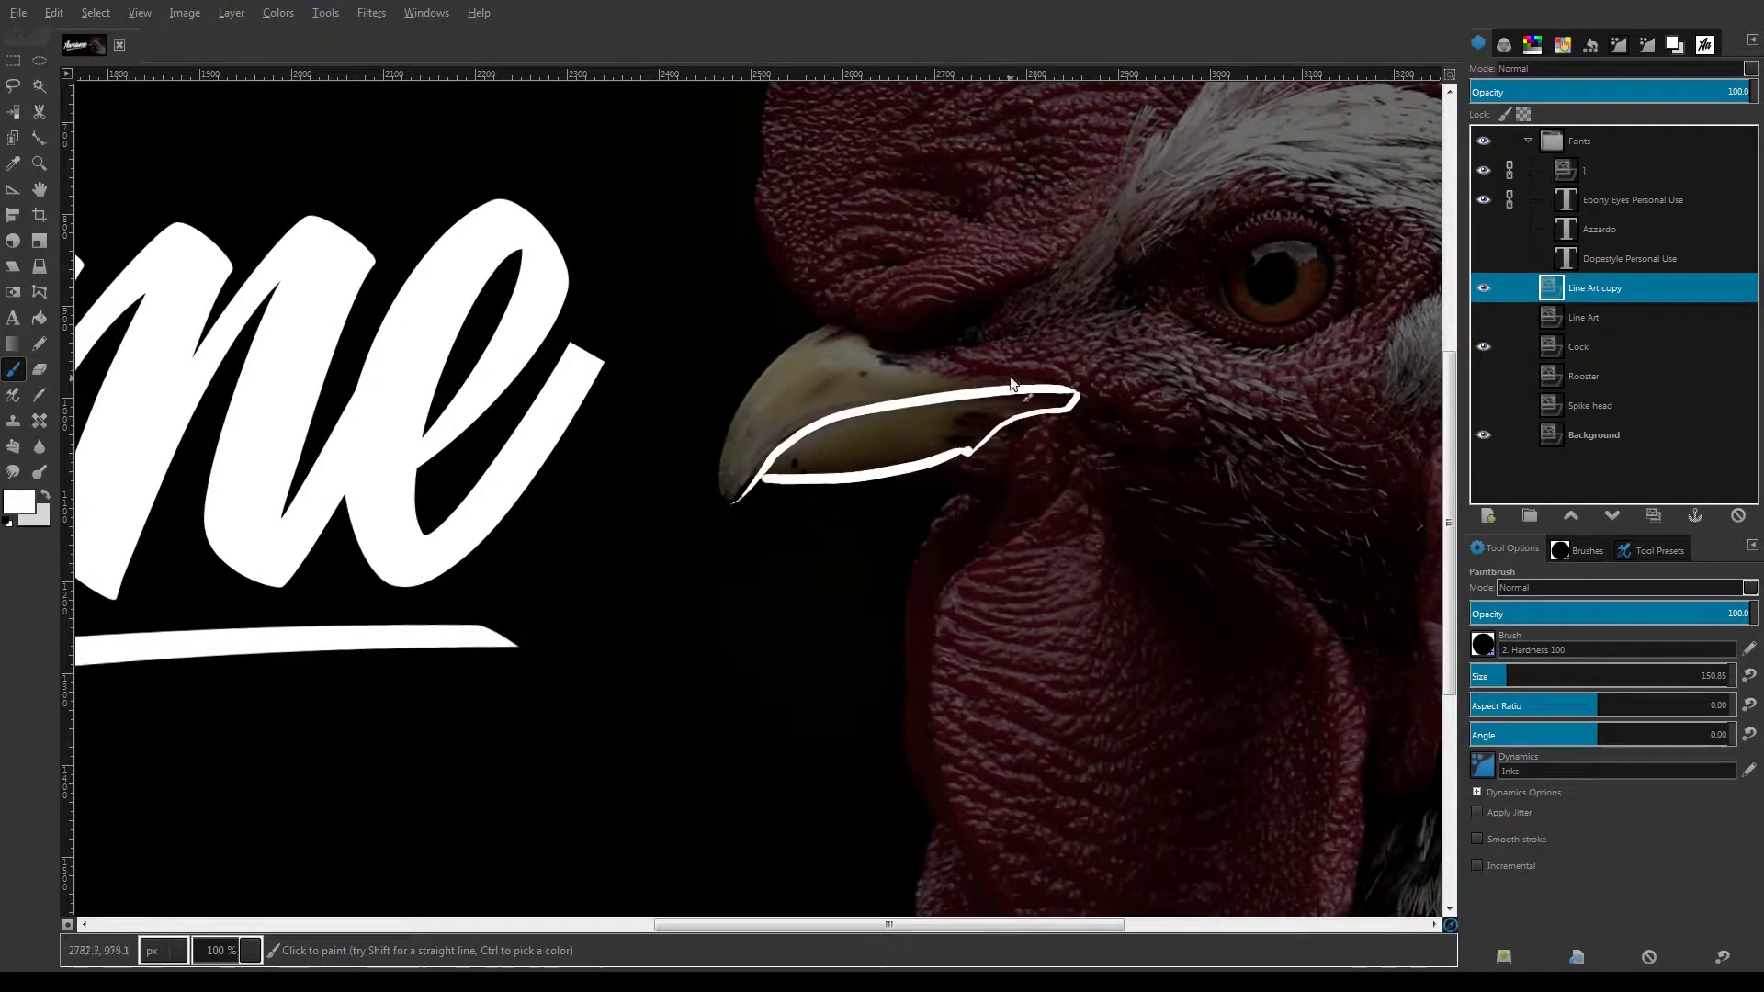
pyautogui.moveTo(831, 323); pyautogui.dragTo(728, 506)
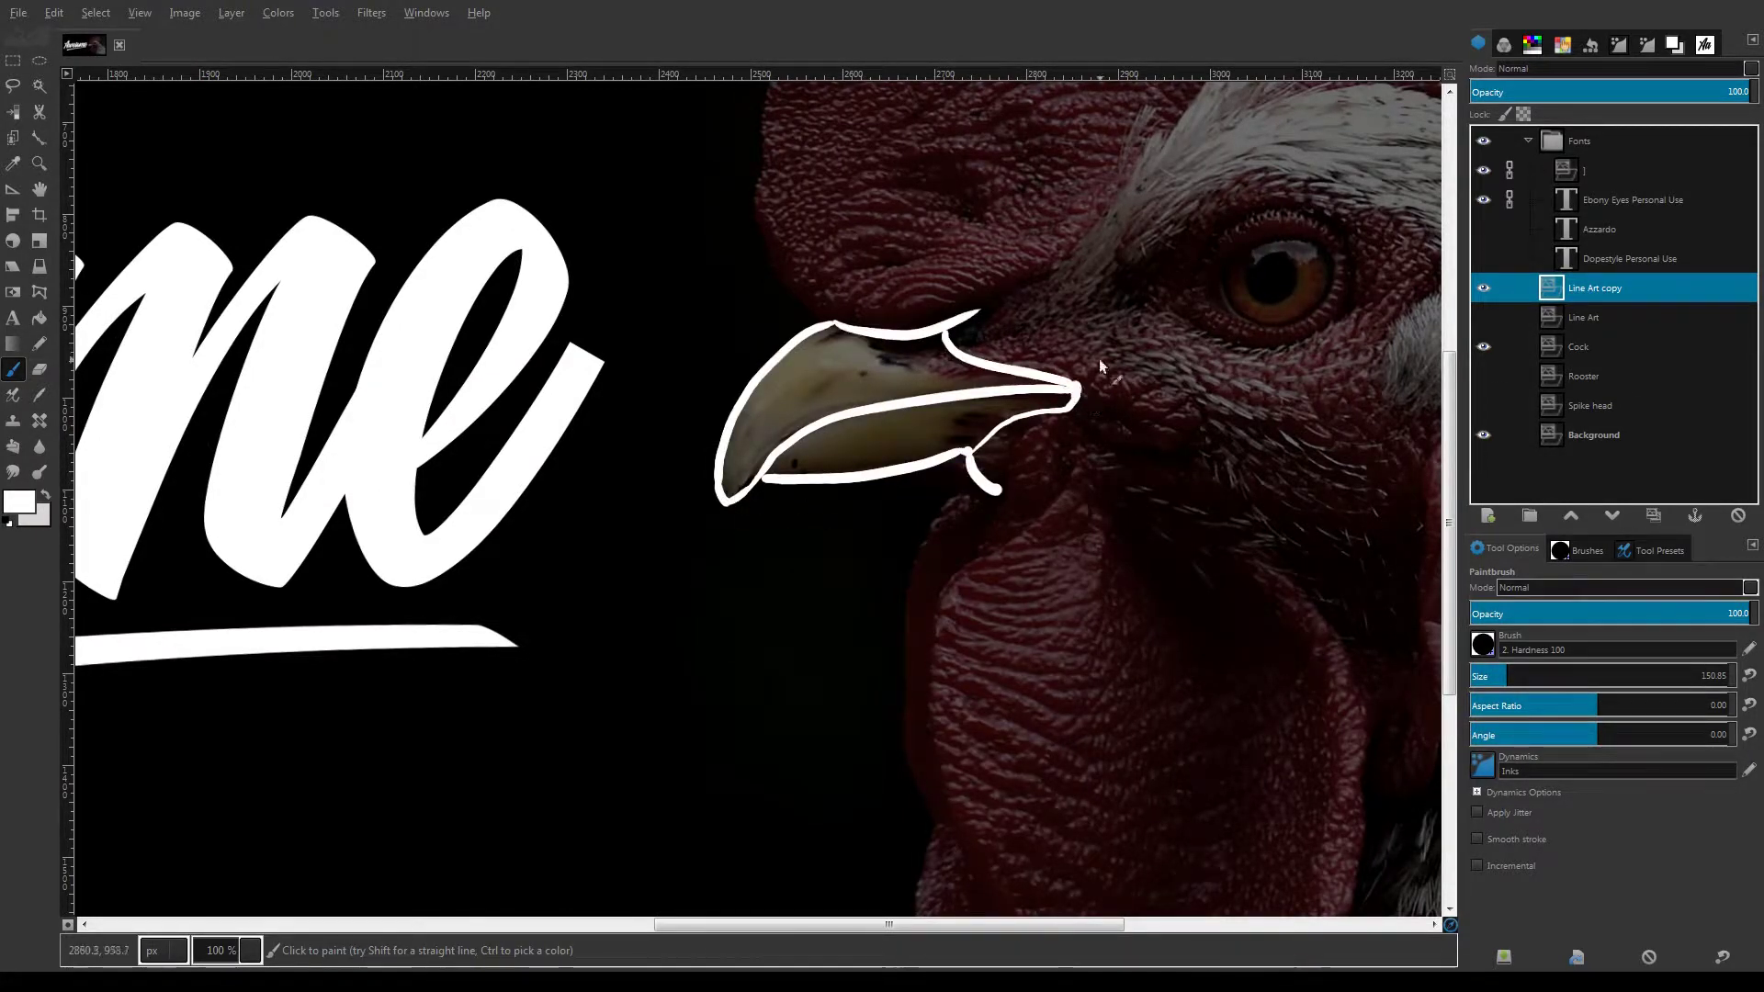
pyautogui.hotkey('ctrl', 'z')
pyautogui.hotkey('ctrl', 'z')
pyautogui.hotkey('ctrl', 'z')
pyautogui.hotkey('ctrl', 'z')
# Paint the line between the beak halves and the curved cheek fold behind it in white at brush size 79.49
pyautogui.moveTo(727, 502); pyautogui.dragTo(1038, 384)
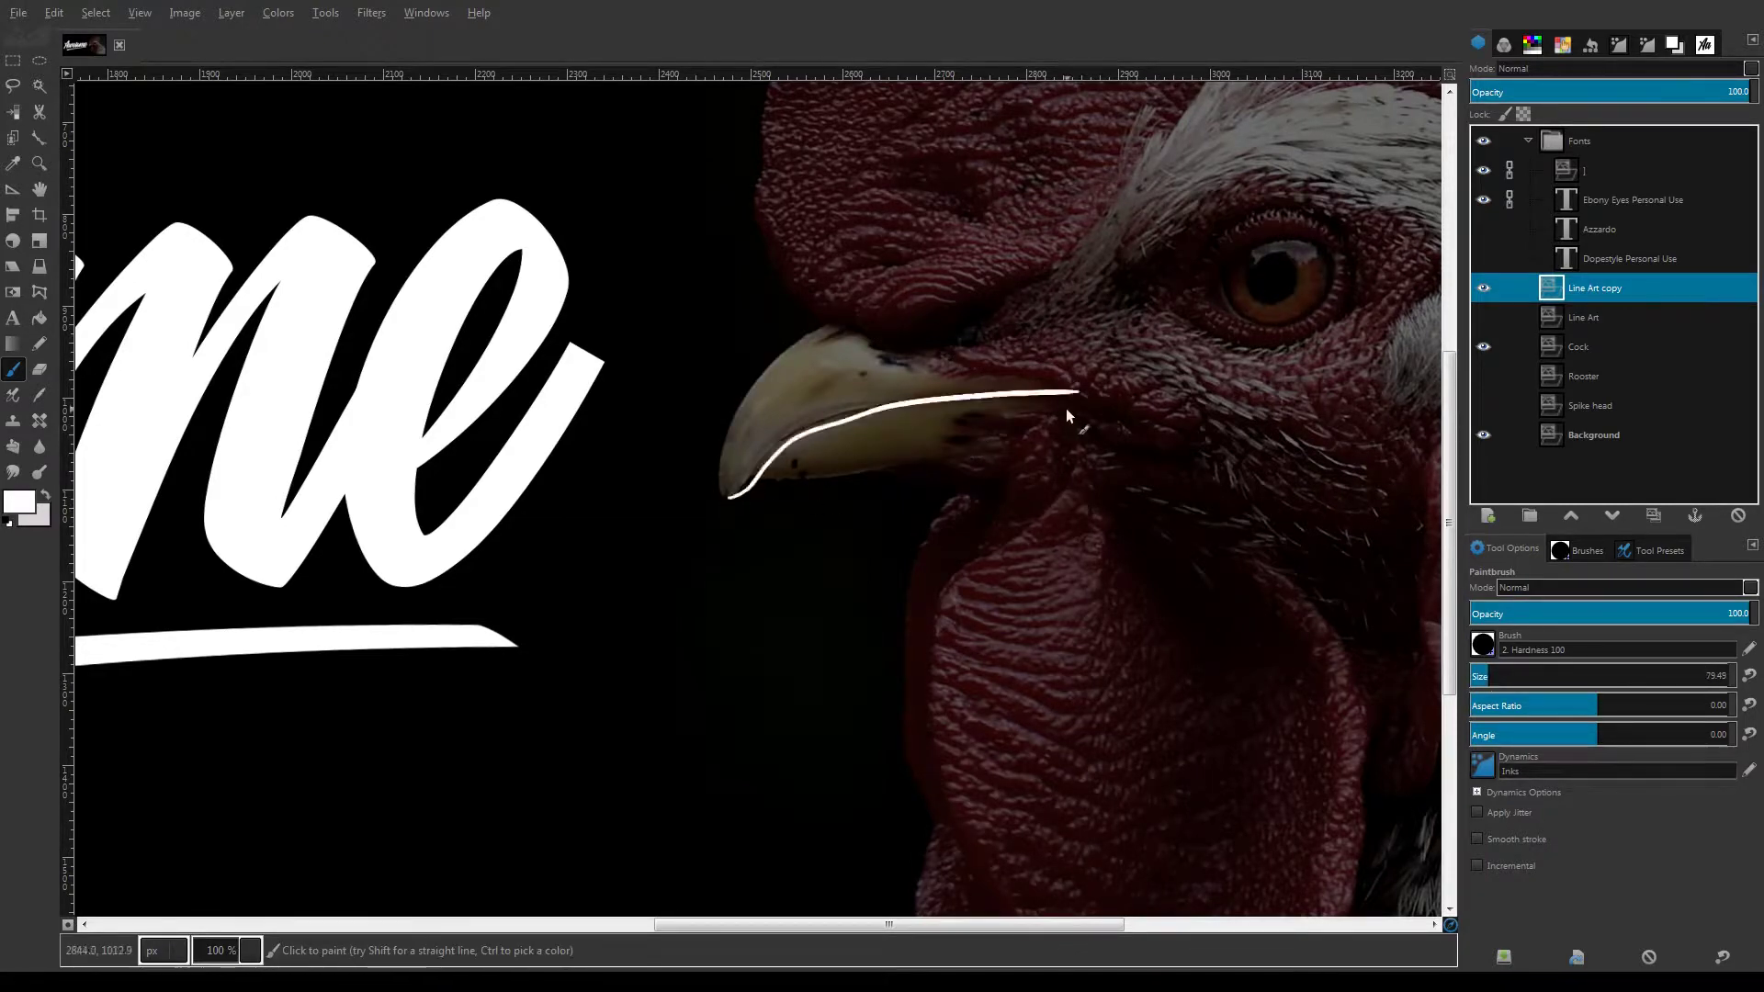
pyautogui.moveTo(951, 346); pyautogui.dragTo(1194, 439)
pyautogui.hscroll(4, 1194, 432)
pyautogui.scroll(2, 1194, 432)
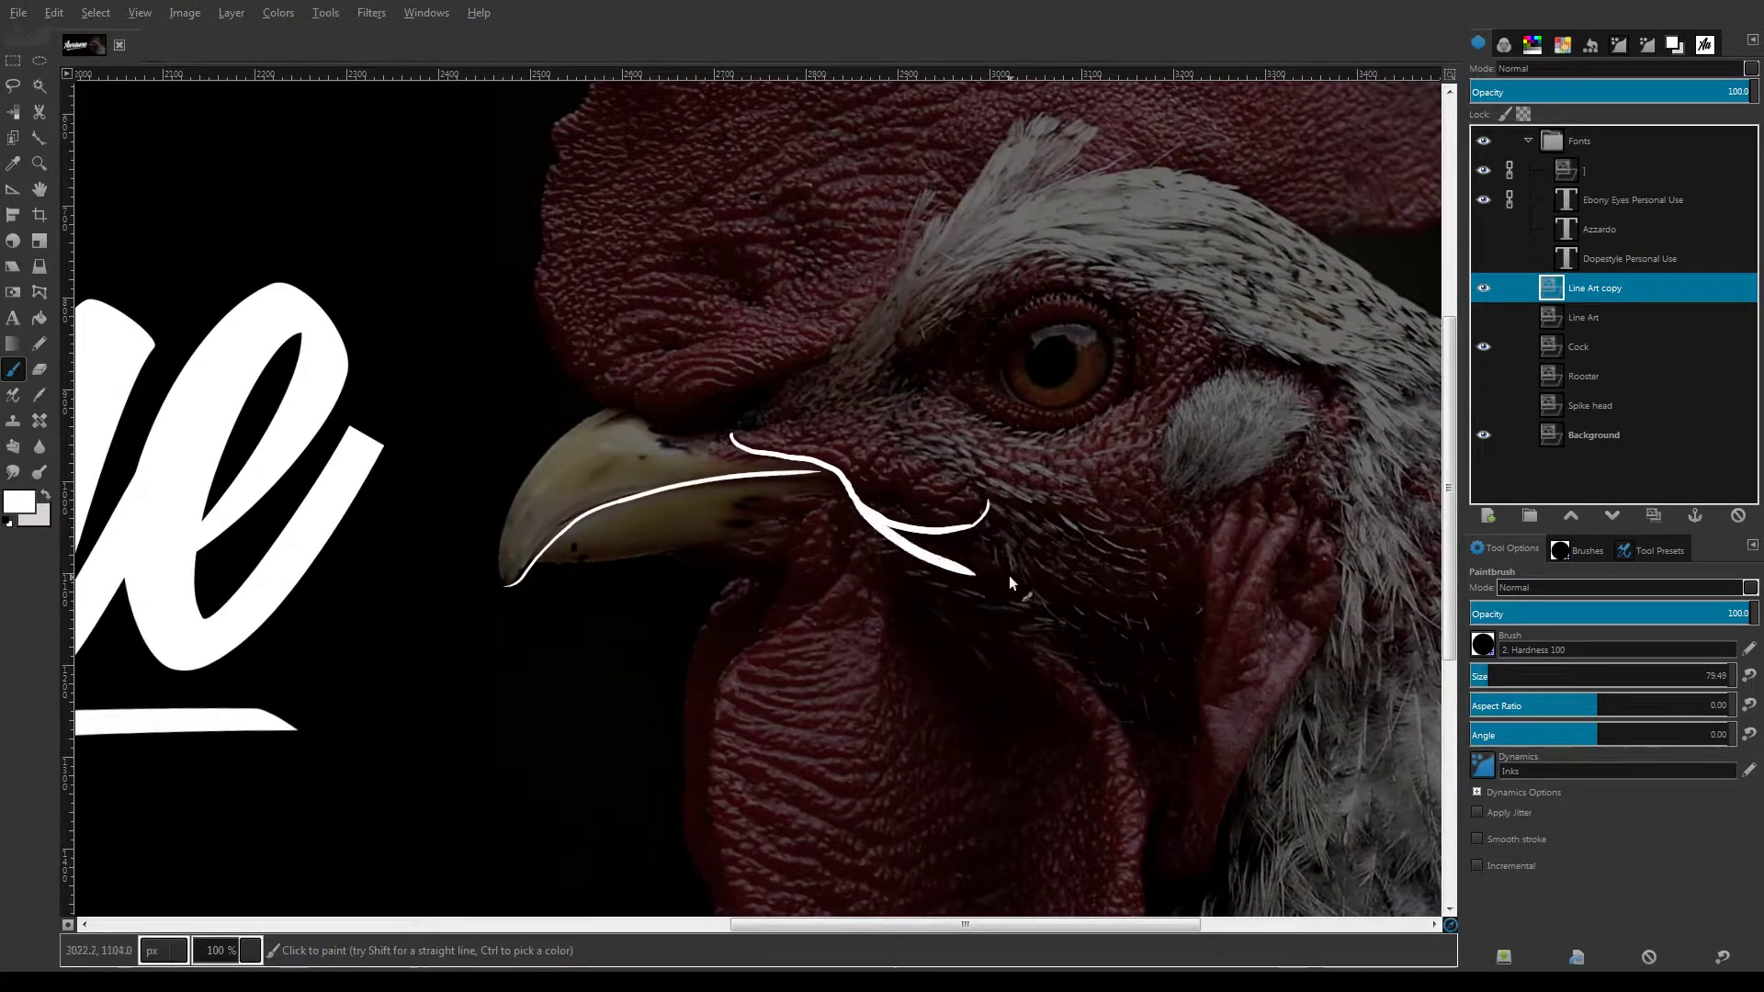
pyautogui.hotkey('ctrl', 'z')
pyautogui.hotkey('ctrl', 'z')
# Paint the lower beak edge, the fold running down to the wattle and short accent lines above the beak and before the eye
pyautogui.moveTo(544, 557); pyautogui.dragTo(788, 534)
pyautogui.moveTo(722, 656); pyautogui.dragTo(838, 505)
pyautogui.moveTo(845, 485); pyautogui.dragTo(910, 557)
pyautogui.moveTo(732, 436); pyautogui.dragTo(808, 412)
pyautogui.moveTo(892, 392); pyautogui.dragTo(930, 379)
pyautogui.hotkey('ctrl', 'z')
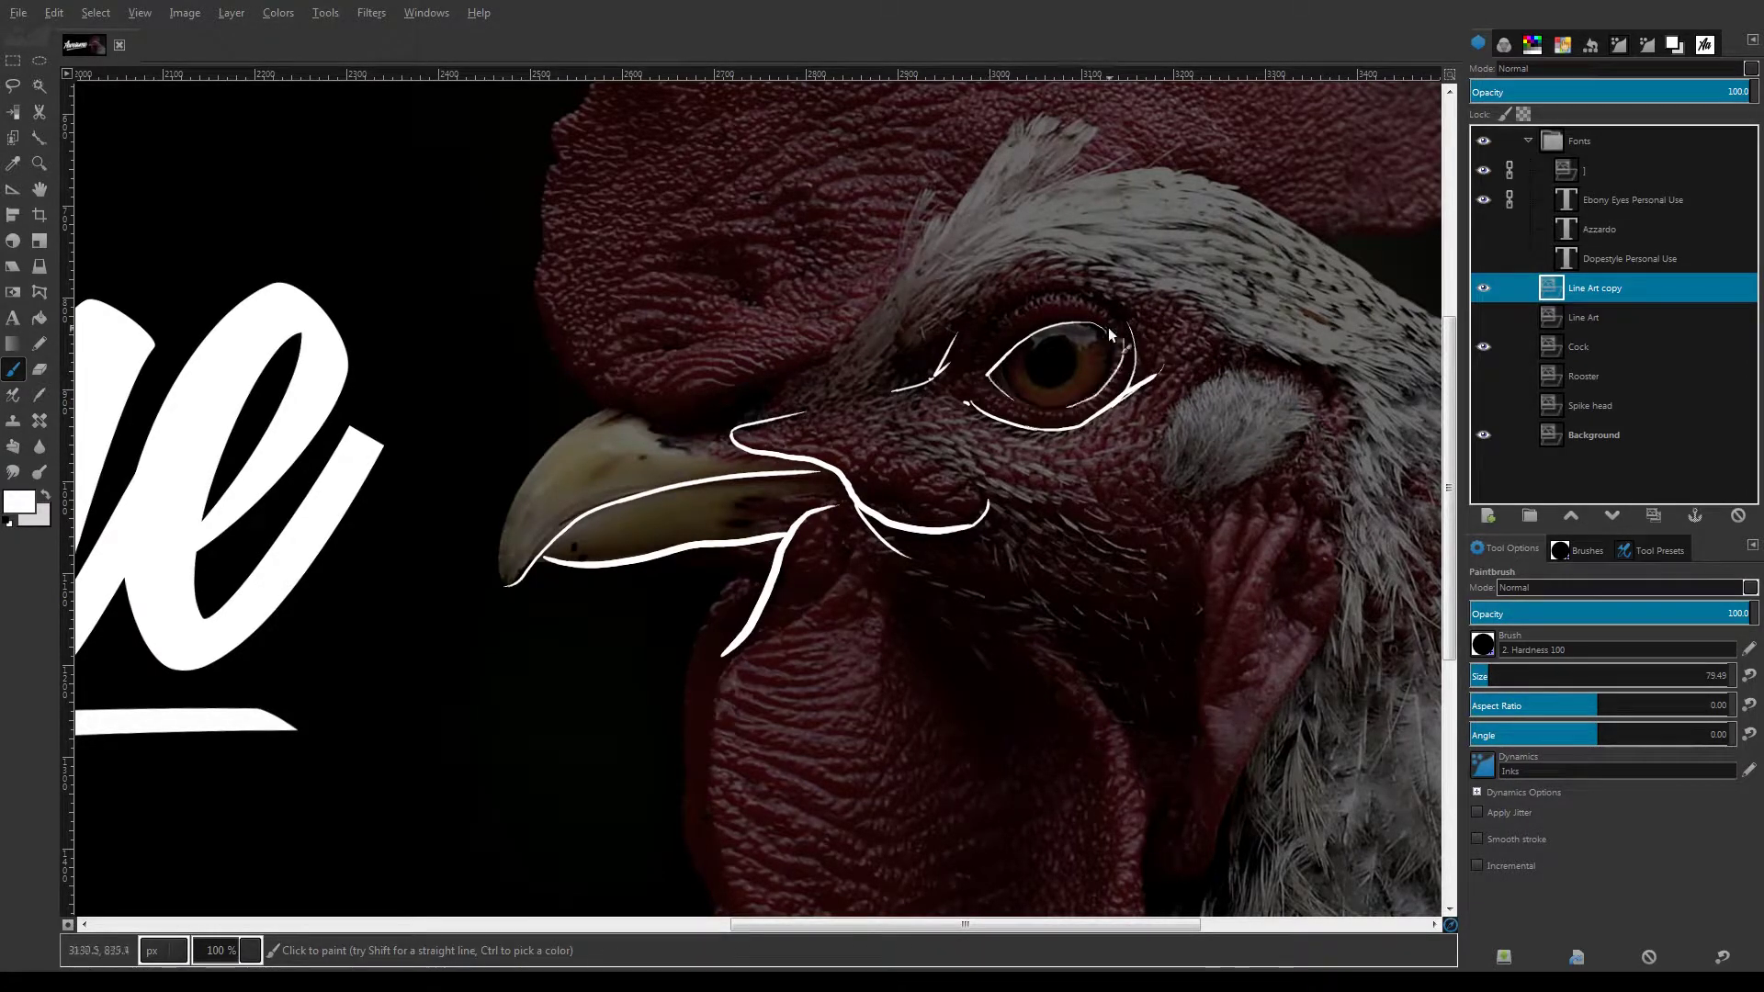
# Outline the rooster's eye with white strokes along its lower rim, back edge and upper lid
pyautogui.moveTo(989, 375); pyautogui.dragTo(1077, 394)
pyautogui.moveTo(1088, 393); pyautogui.dragTo(1114, 333)
pyautogui.moveTo(991, 372)
pyautogui.mouseDown()
pyautogui.moveTo(1111, 345)
pyautogui.moveTo(998, 320)
pyautogui.moveTo(1045, 294)
pyautogui.mouseUp()
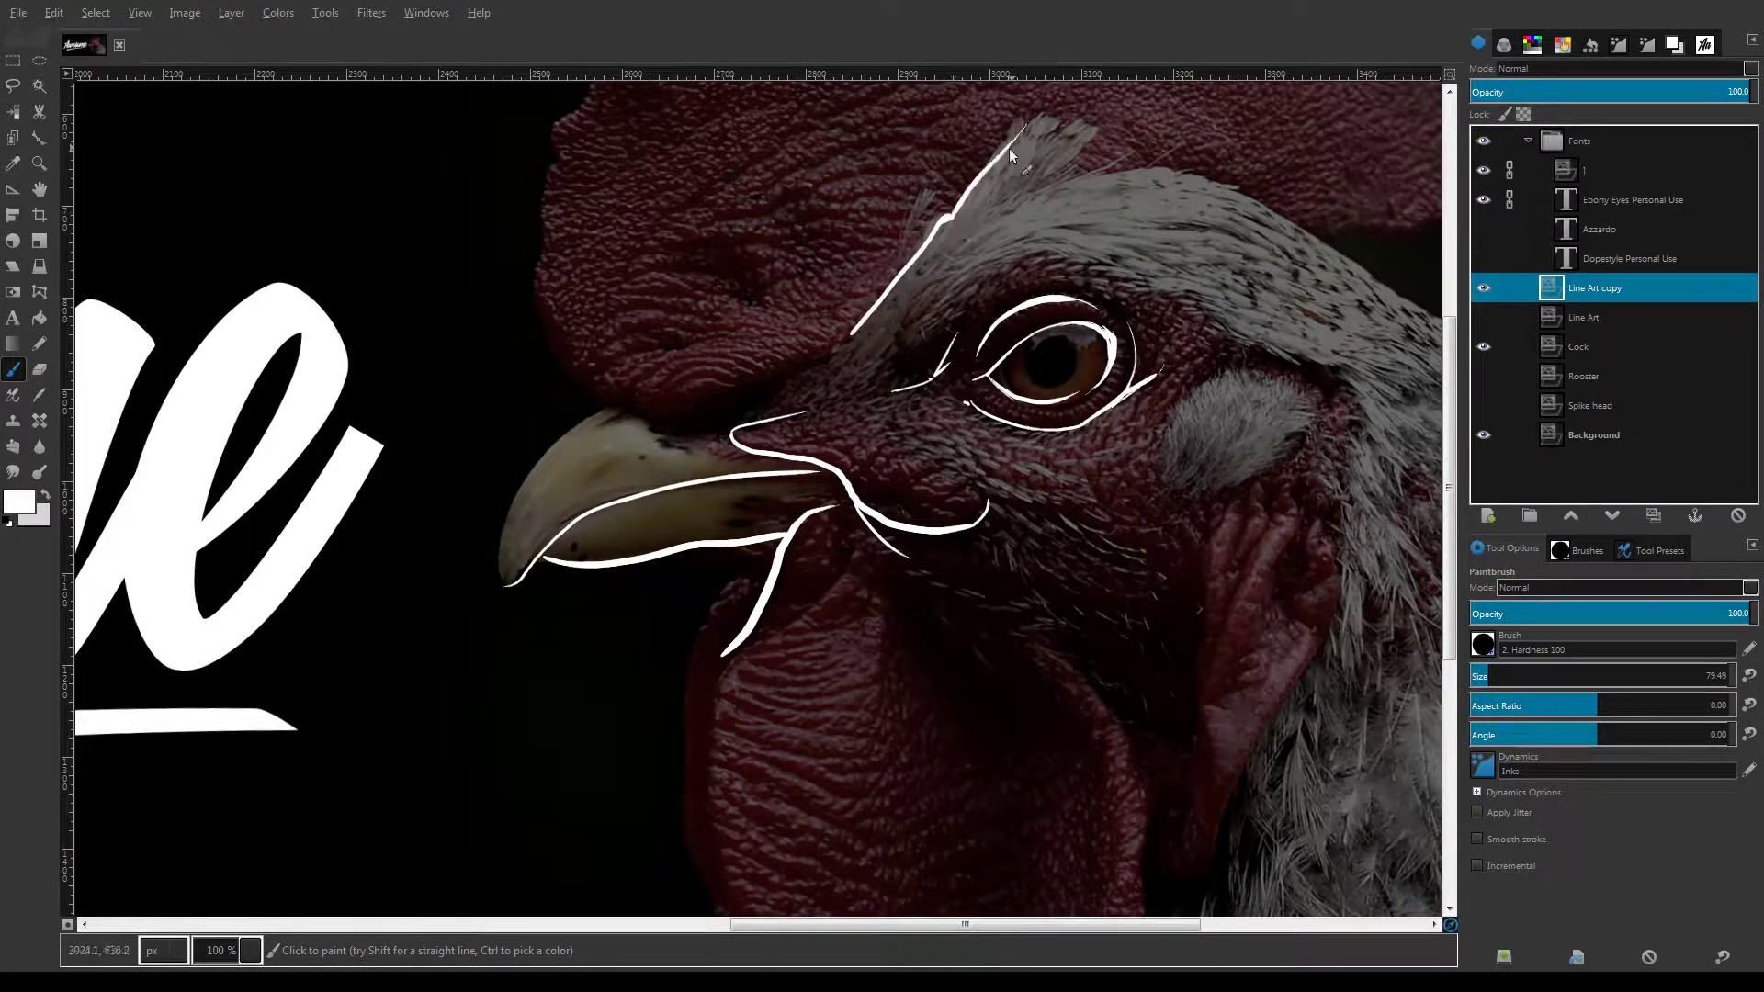
# Undo the stray crest stroke, and paint the beak's upper curve and the comb's lower and front edges in white
pyautogui.hotkey('ctrl', 'z')
pyautogui.moveTo(726, 410); pyautogui.dragTo(736, 443)
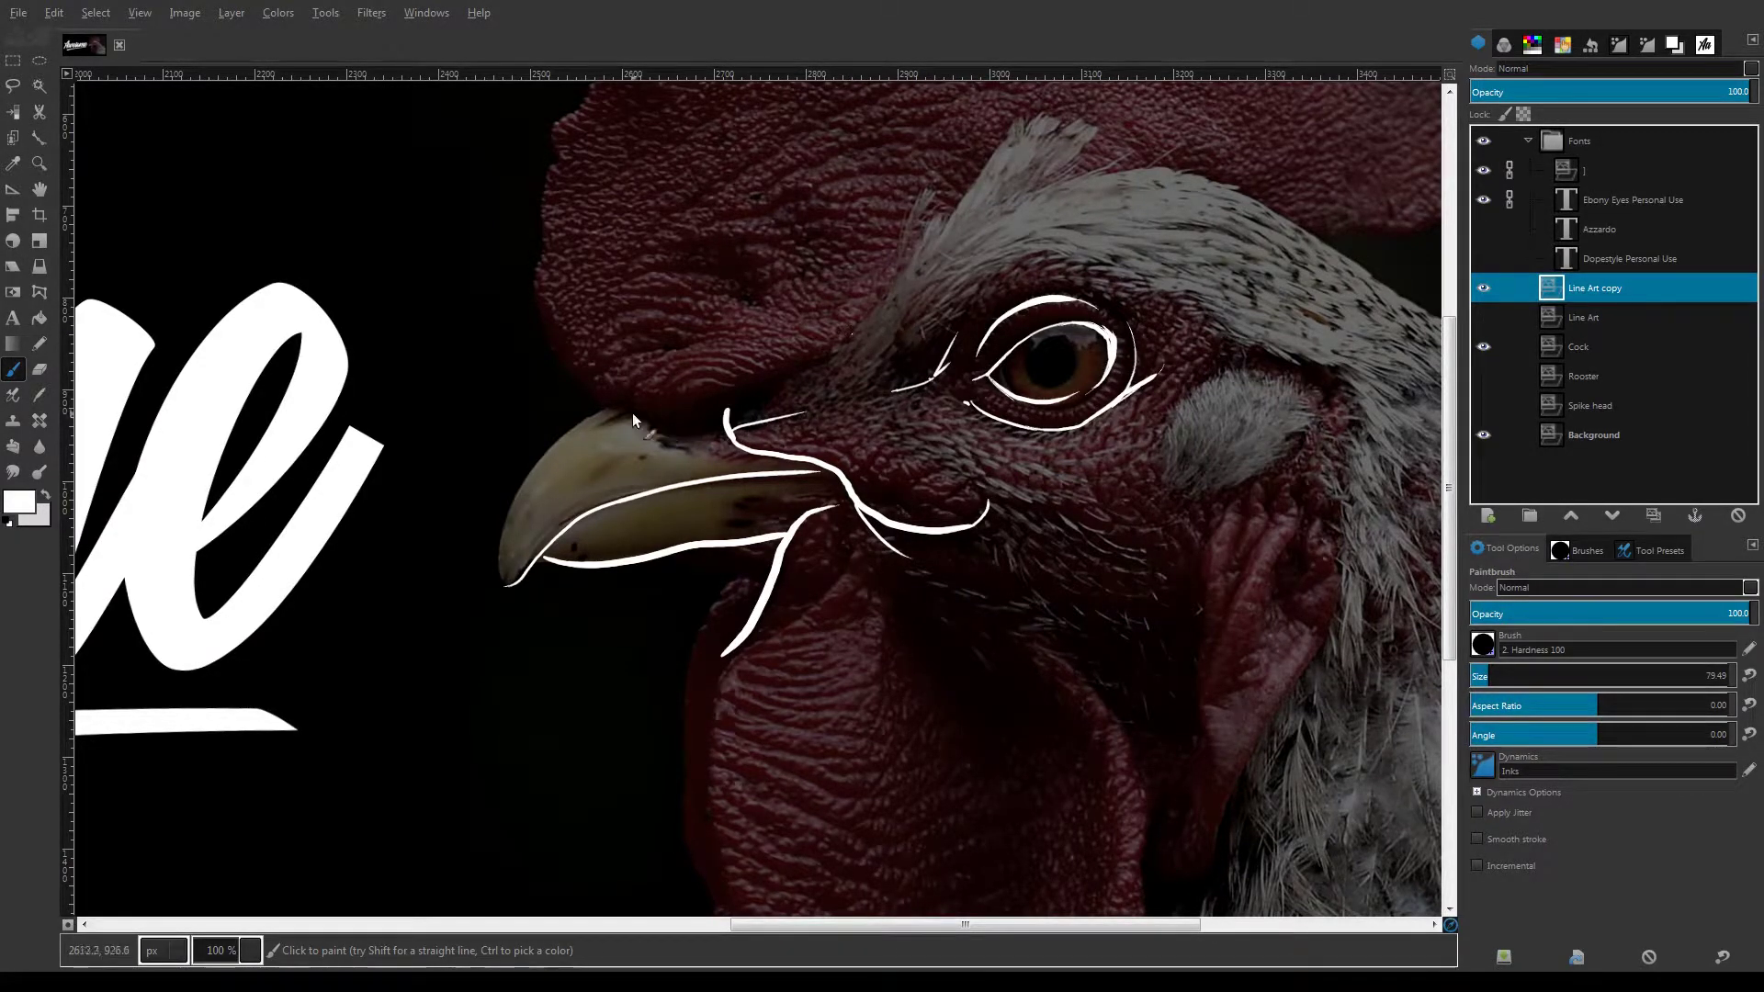
pyautogui.moveTo(630, 404); pyautogui.dragTo(872, 314)
pyautogui.moveTo(602, 410)
pyautogui.mouseDown()
pyautogui.moveTo(519, 489)
pyautogui.moveTo(609, 415)
pyautogui.moveTo(507, 585)
pyautogui.mouseUp()
pyautogui.hotkey('ctrl', 'z')
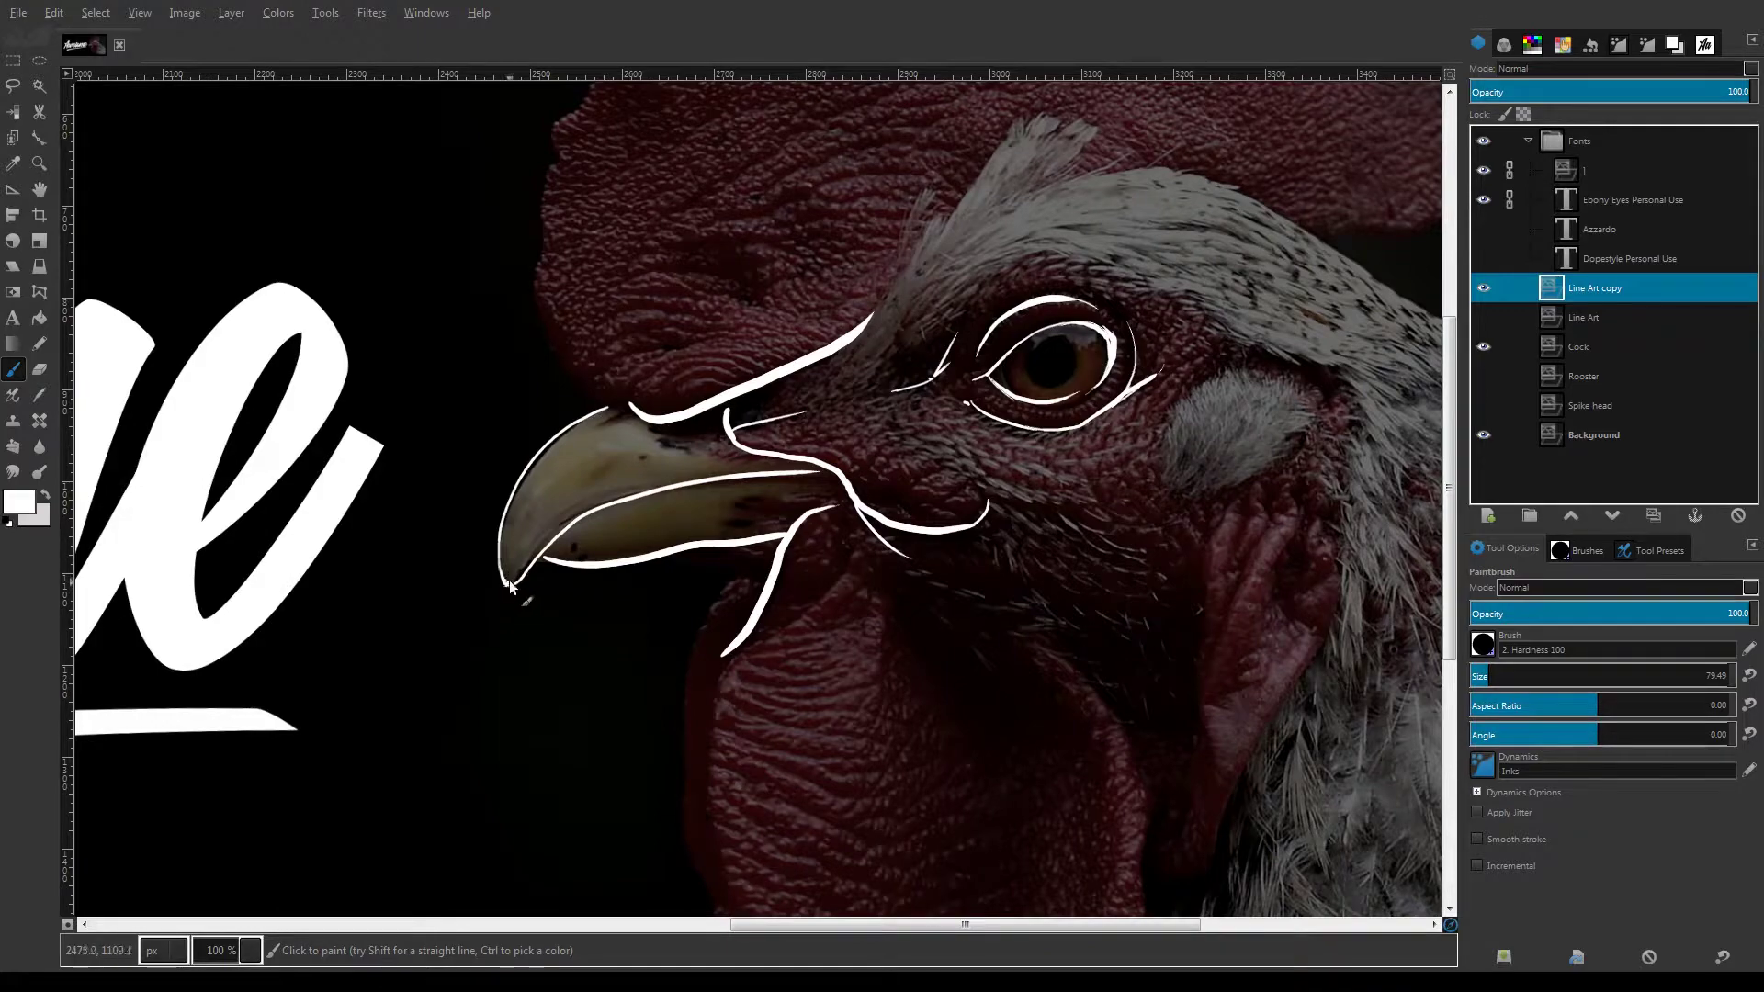
pyautogui.moveTo(536, 264); pyautogui.dragTo(621, 400)
pyautogui.moveTo(743, 264)
pyautogui.mouseDown()
pyautogui.moveTo(700, 441)
pyautogui.moveTo(694, 209)
pyautogui.mouseUp()
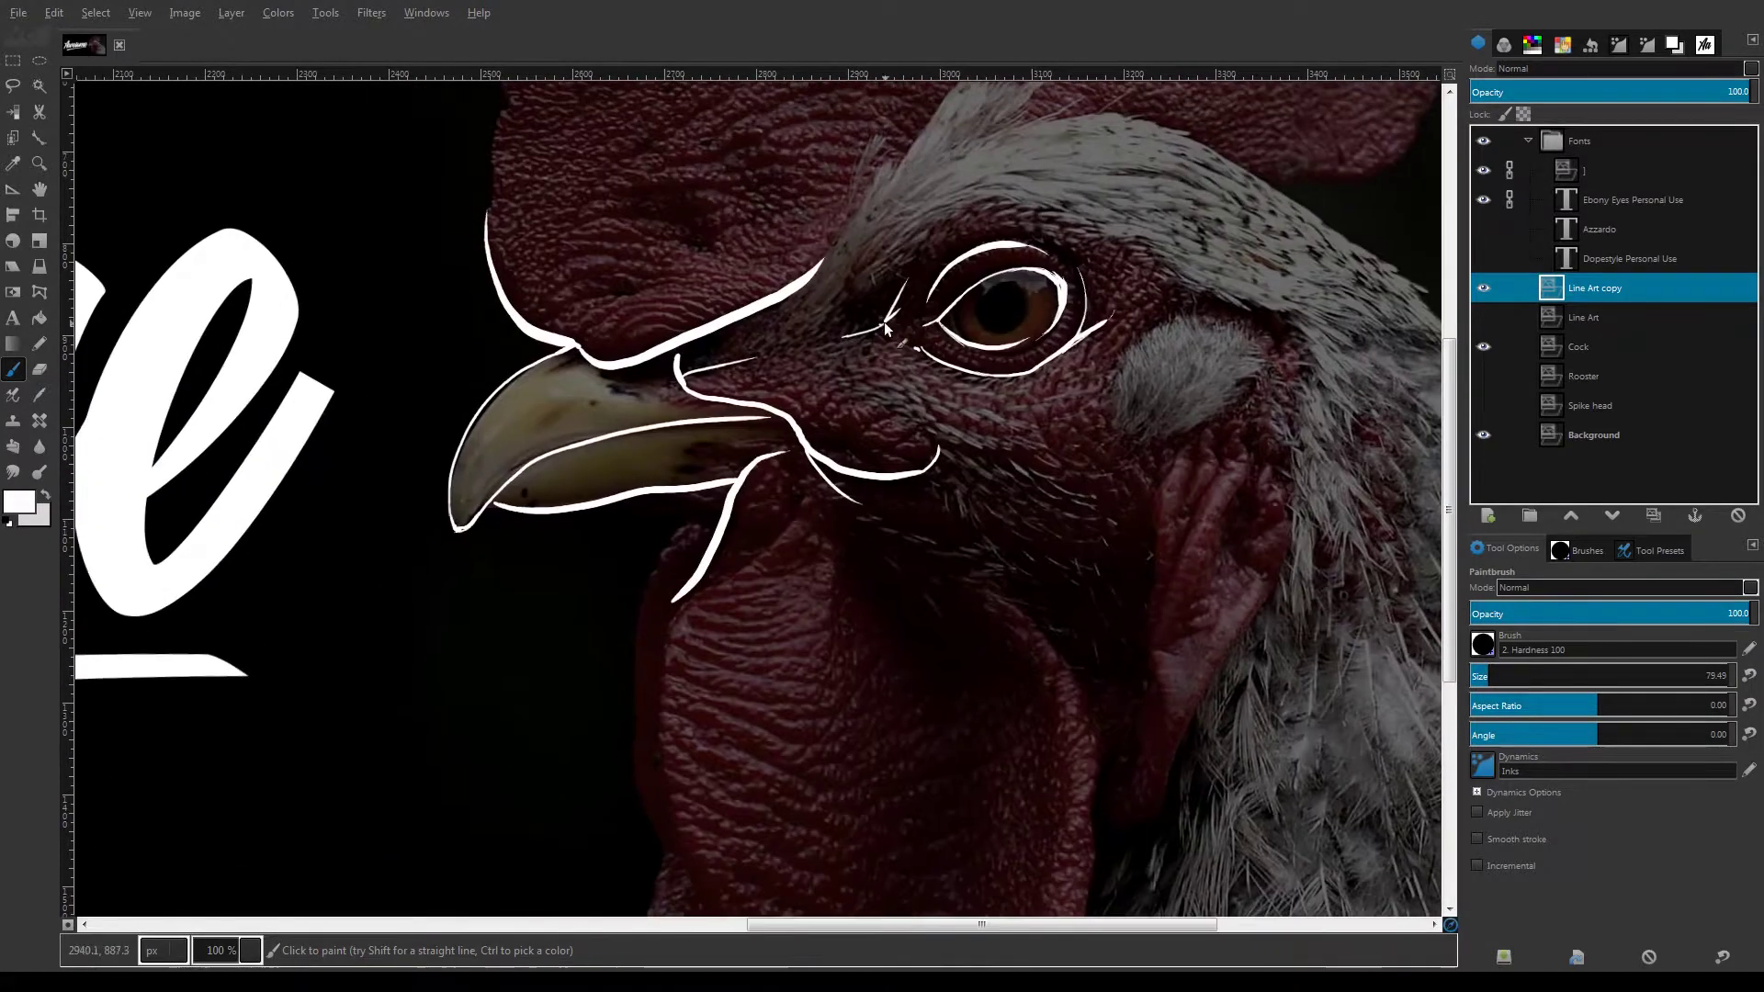
# Outline the near wattle down its front, around its lower tip and up its back edge, adding the second wattle's edge in front
pyautogui.moveTo(716, 542); pyautogui.dragTo(681, 360)
pyautogui.moveTo(646, 408); pyautogui.dragTo(622, 613)
pyautogui.moveTo(611, 553); pyautogui.dragTo(715, 820)
pyautogui.moveTo(886, 646); pyautogui.dragTo(817, 461)
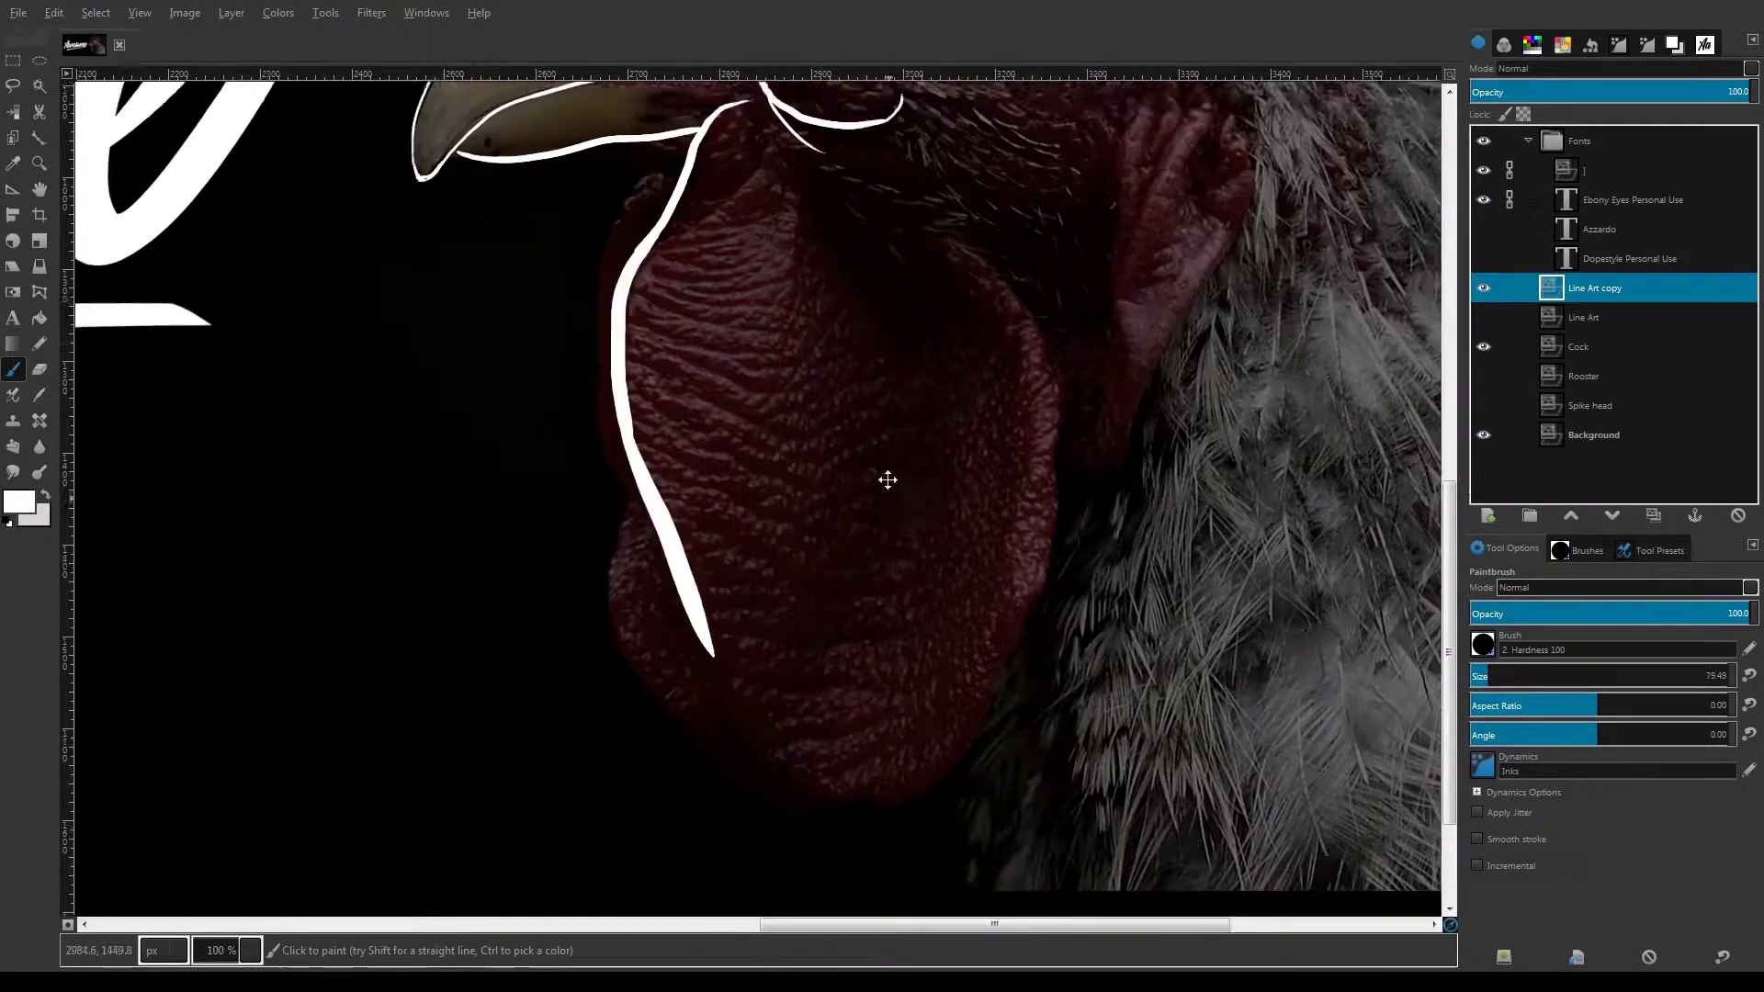
pyautogui.hotkey('ctrl', 'z')
pyautogui.moveTo(617, 560)
pyautogui.mouseDown()
pyautogui.moveTo(816, 795)
pyautogui.moveTo(964, 579)
pyautogui.mouseUp()
pyautogui.hotkey('ctrl', 'z')
pyautogui.moveTo(903, 243)
pyautogui.mouseDown()
pyautogui.moveTo(982, 500)
pyautogui.moveTo(986, 340)
pyautogui.moveTo(994, 505)
pyautogui.mouseUp()
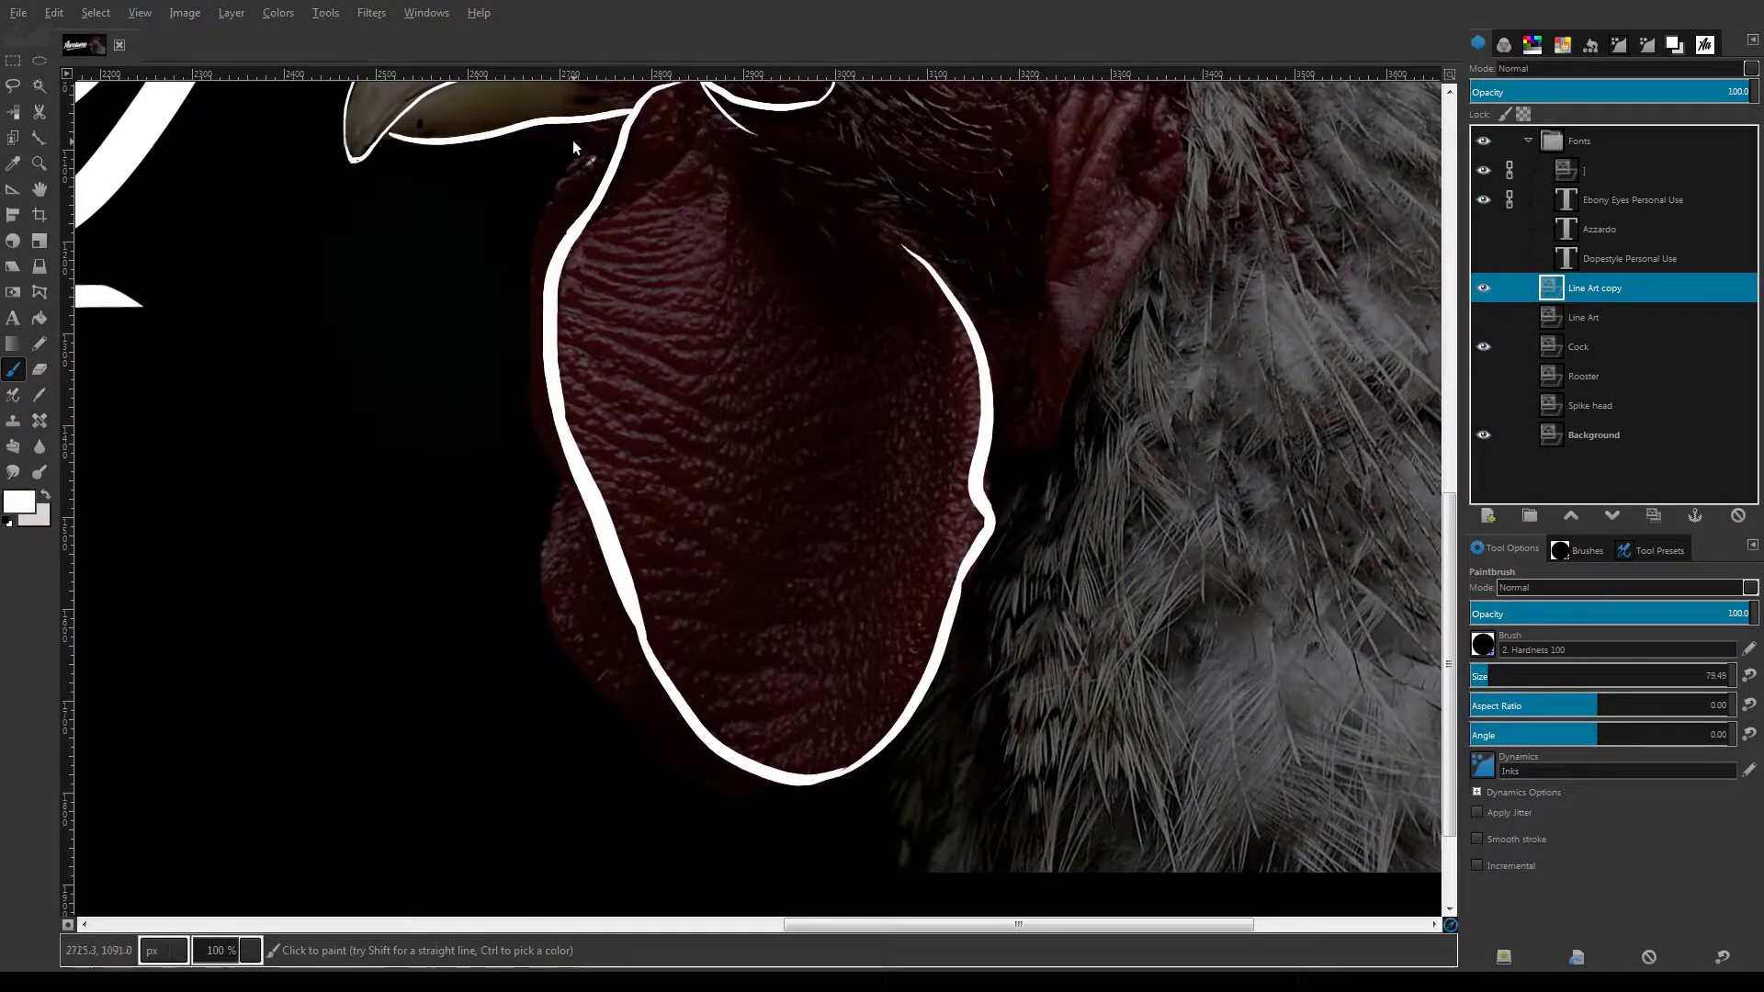
pyautogui.moveTo(590, 124)
pyautogui.mouseDown()
pyautogui.moveTo(531, 477)
pyautogui.moveTo(638, 714)
pyautogui.mouseUp()
pyautogui.moveTo(923, 363); pyautogui.dragTo(852, 516)
# Paint the jaw line from the cheek to the wattle and outline the hanging earlobe with its inner fold
pyautogui.moveTo(665, 278); pyautogui.dragTo(887, 455)
pyautogui.moveTo(989, 377)
pyautogui.mouseDown()
pyautogui.moveTo(953, 414)
pyautogui.moveTo(849, 453)
pyautogui.mouseUp()
pyautogui.moveTo(749, 530); pyautogui.dragTo(820, 549)
pyautogui.moveTo(782, 684); pyautogui.dragTo(963, 442)
pyautogui.moveTo(966, 259); pyautogui.dragTo(966, 427)
pyautogui.moveTo(813, 623); pyautogui.dragTo(923, 282)
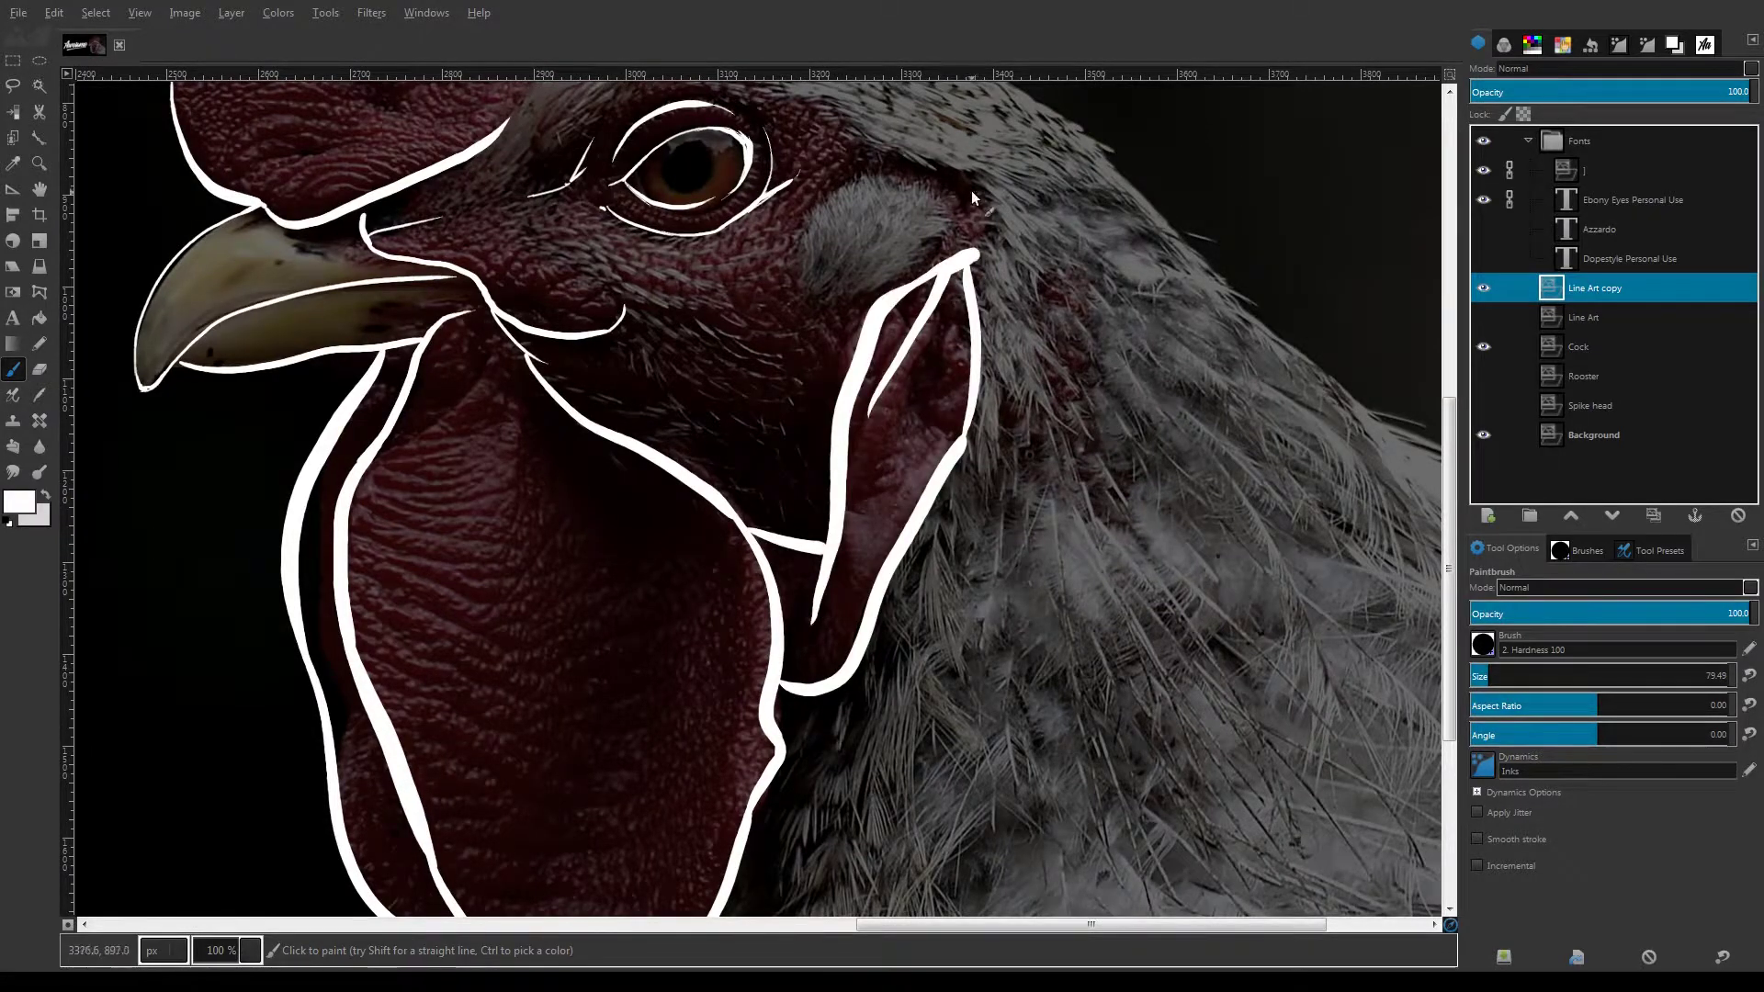
# Paint the curved stroke above the earlobe and an oval outline around the feathered ear patch
pyautogui.moveTo(972, 176); pyautogui.dragTo(969, 271)
pyautogui.moveTo(849, 180); pyautogui.dragTo(932, 233)
pyautogui.moveTo(807, 265)
pyautogui.mouseDown()
pyautogui.moveTo(853, 285)
pyautogui.moveTo(931, 232)
pyautogui.mouseUp()
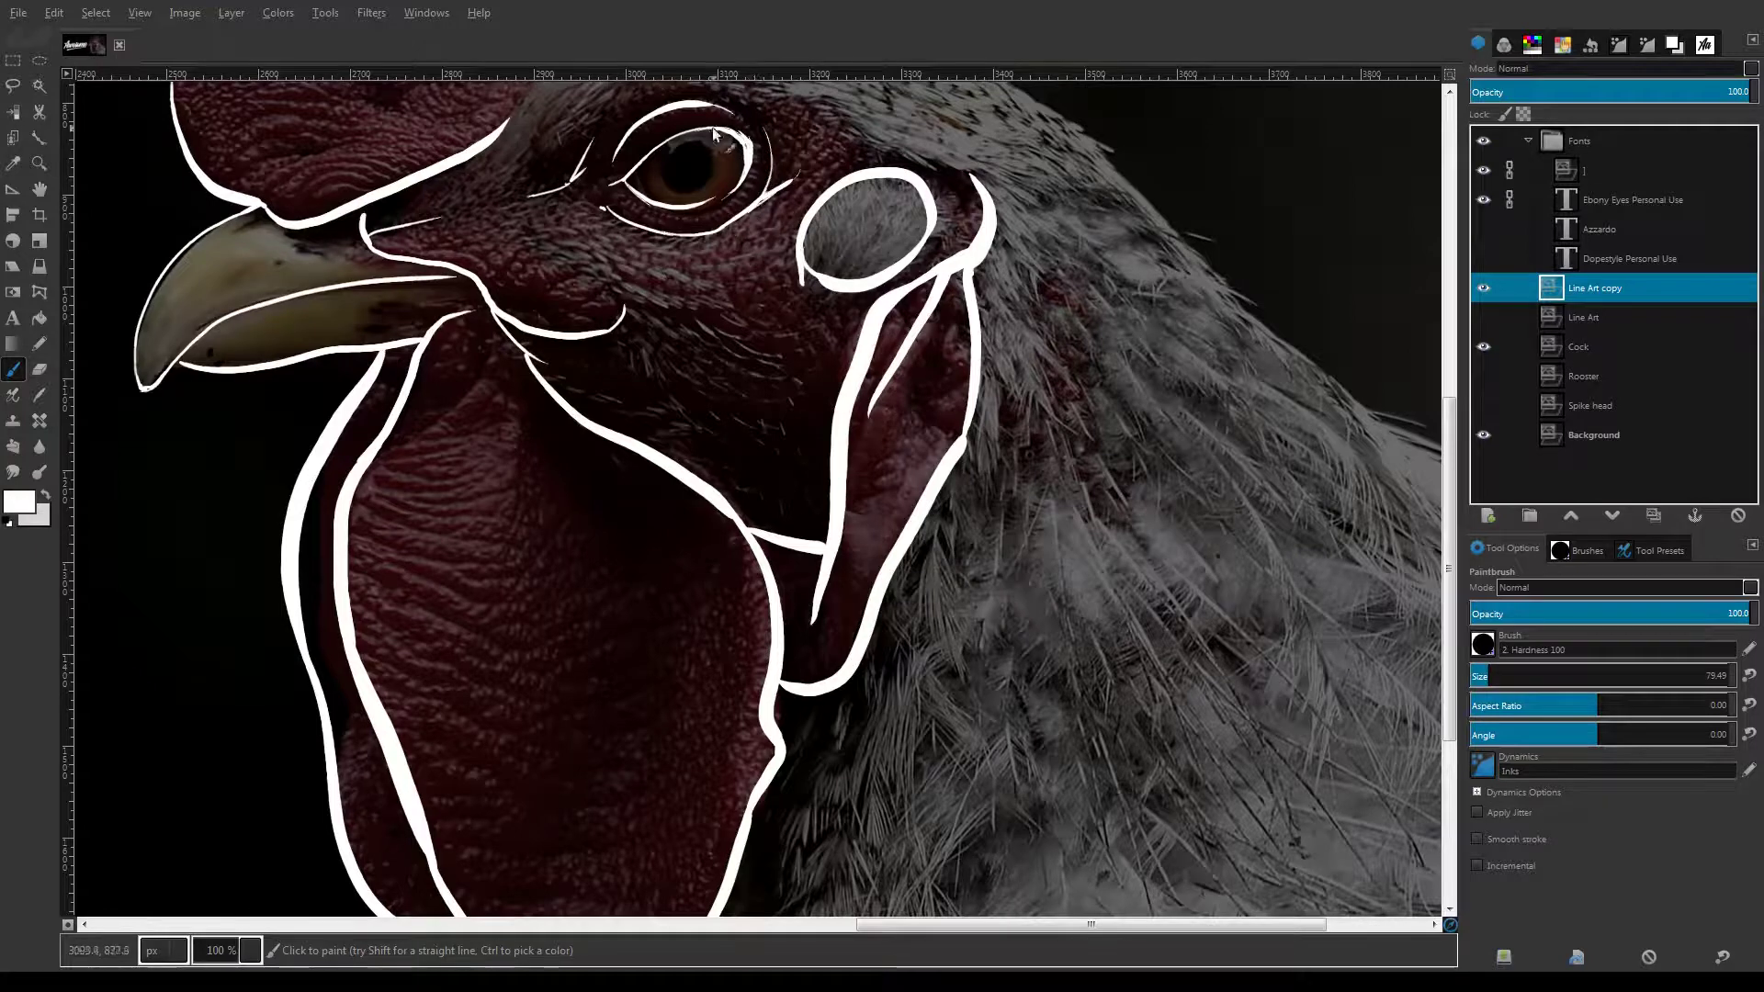
# Thicken the eye's rim and front corner, and strengthen the crease stroke in front of the eye
pyautogui.moveTo(713, 129)
pyautogui.mouseDown()
pyautogui.moveTo(751, 145)
pyautogui.moveTo(723, 197)
pyautogui.mouseUp()
pyautogui.moveTo(732, 129); pyautogui.dragTo(748, 142)
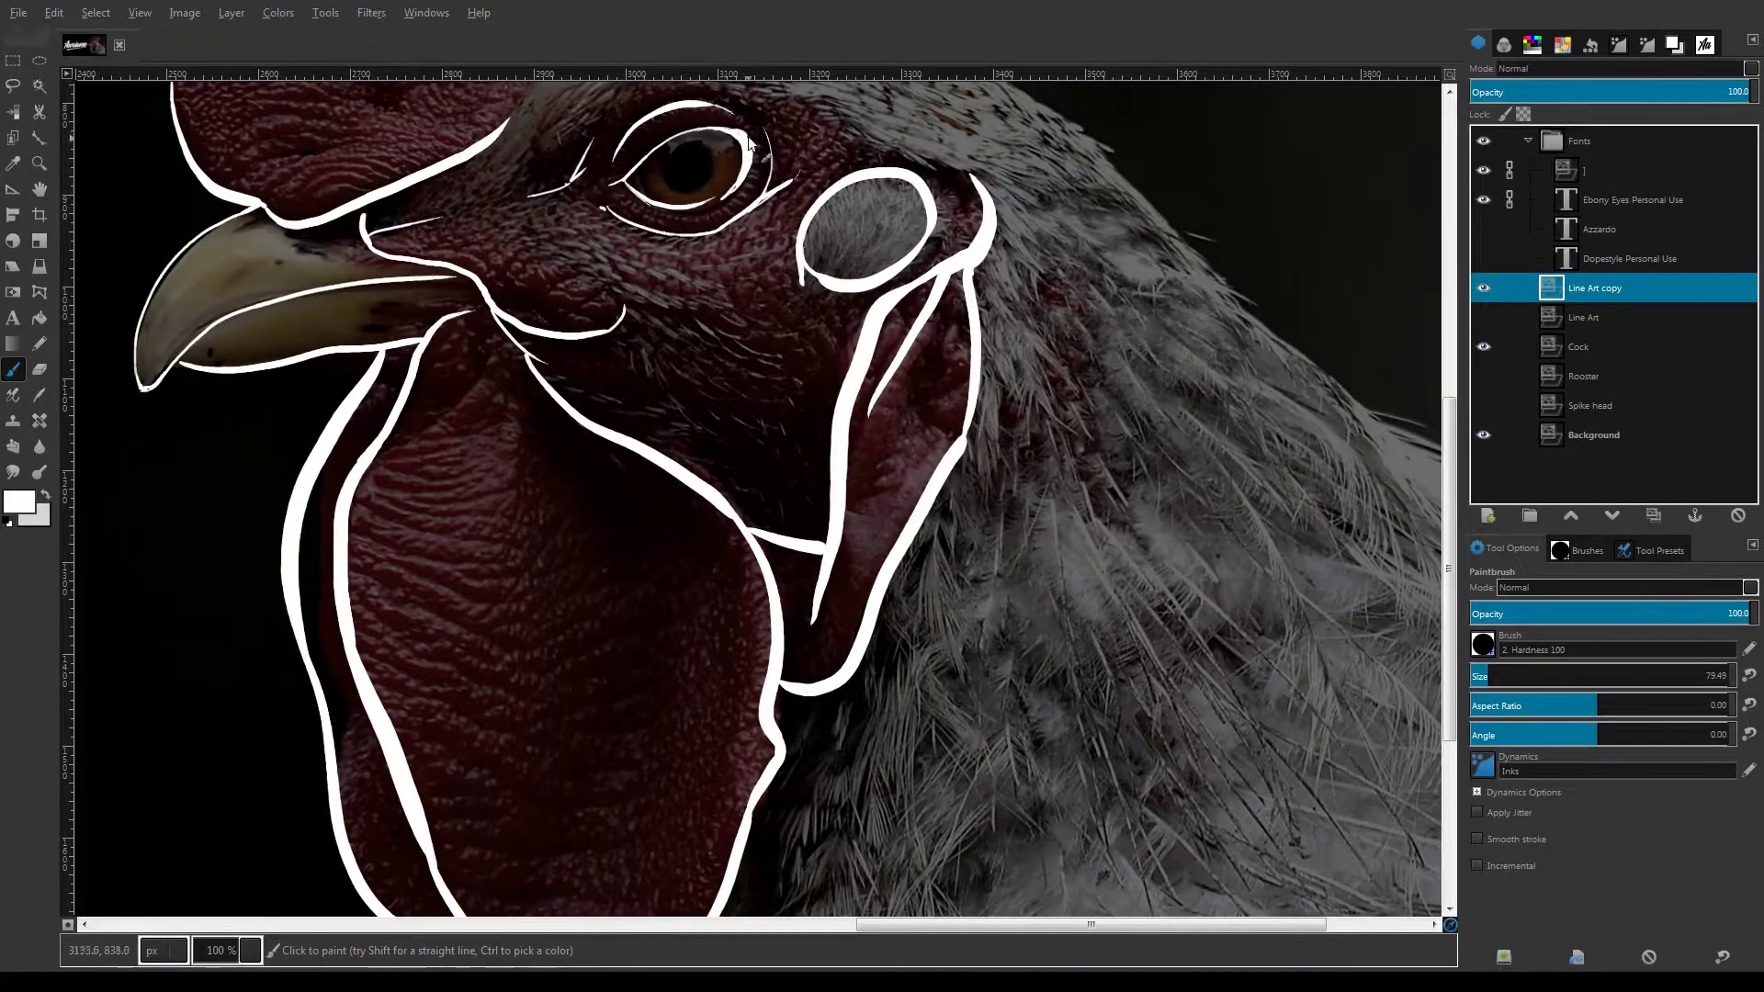
pyautogui.moveTo(584, 171); pyautogui.dragTo(602, 128)
pyautogui.scroll(-4, 377, 413)
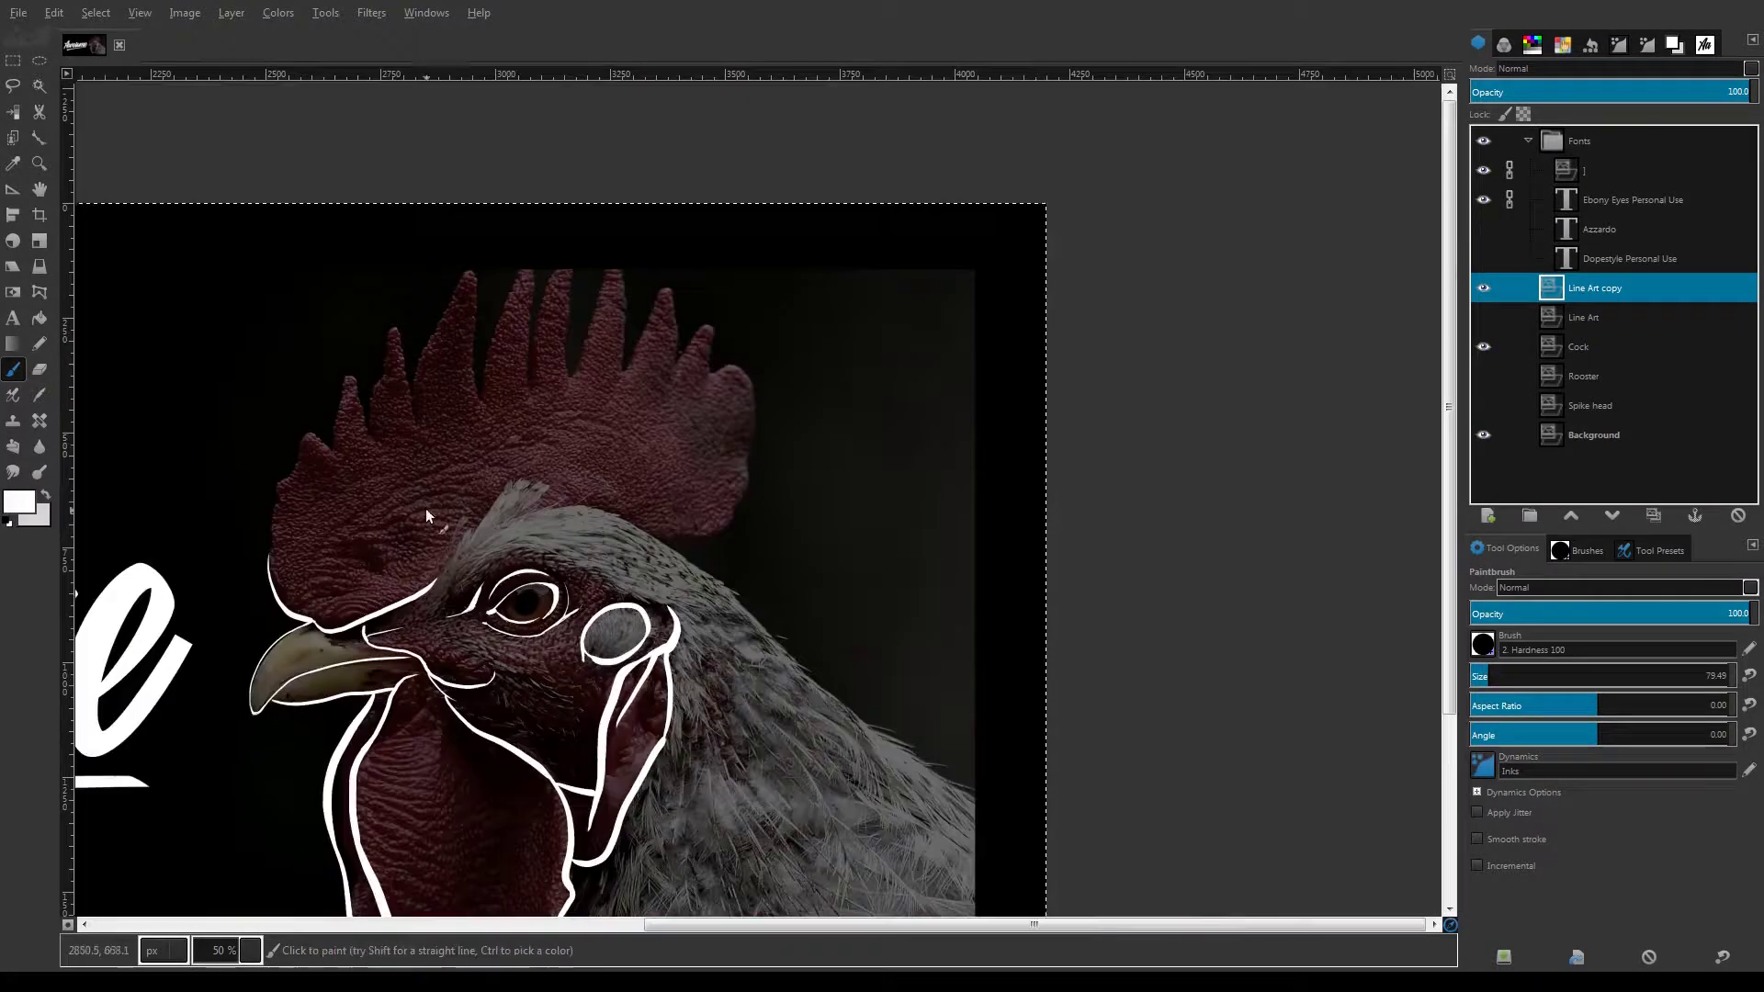
pyautogui.scroll(4, 597, 460)
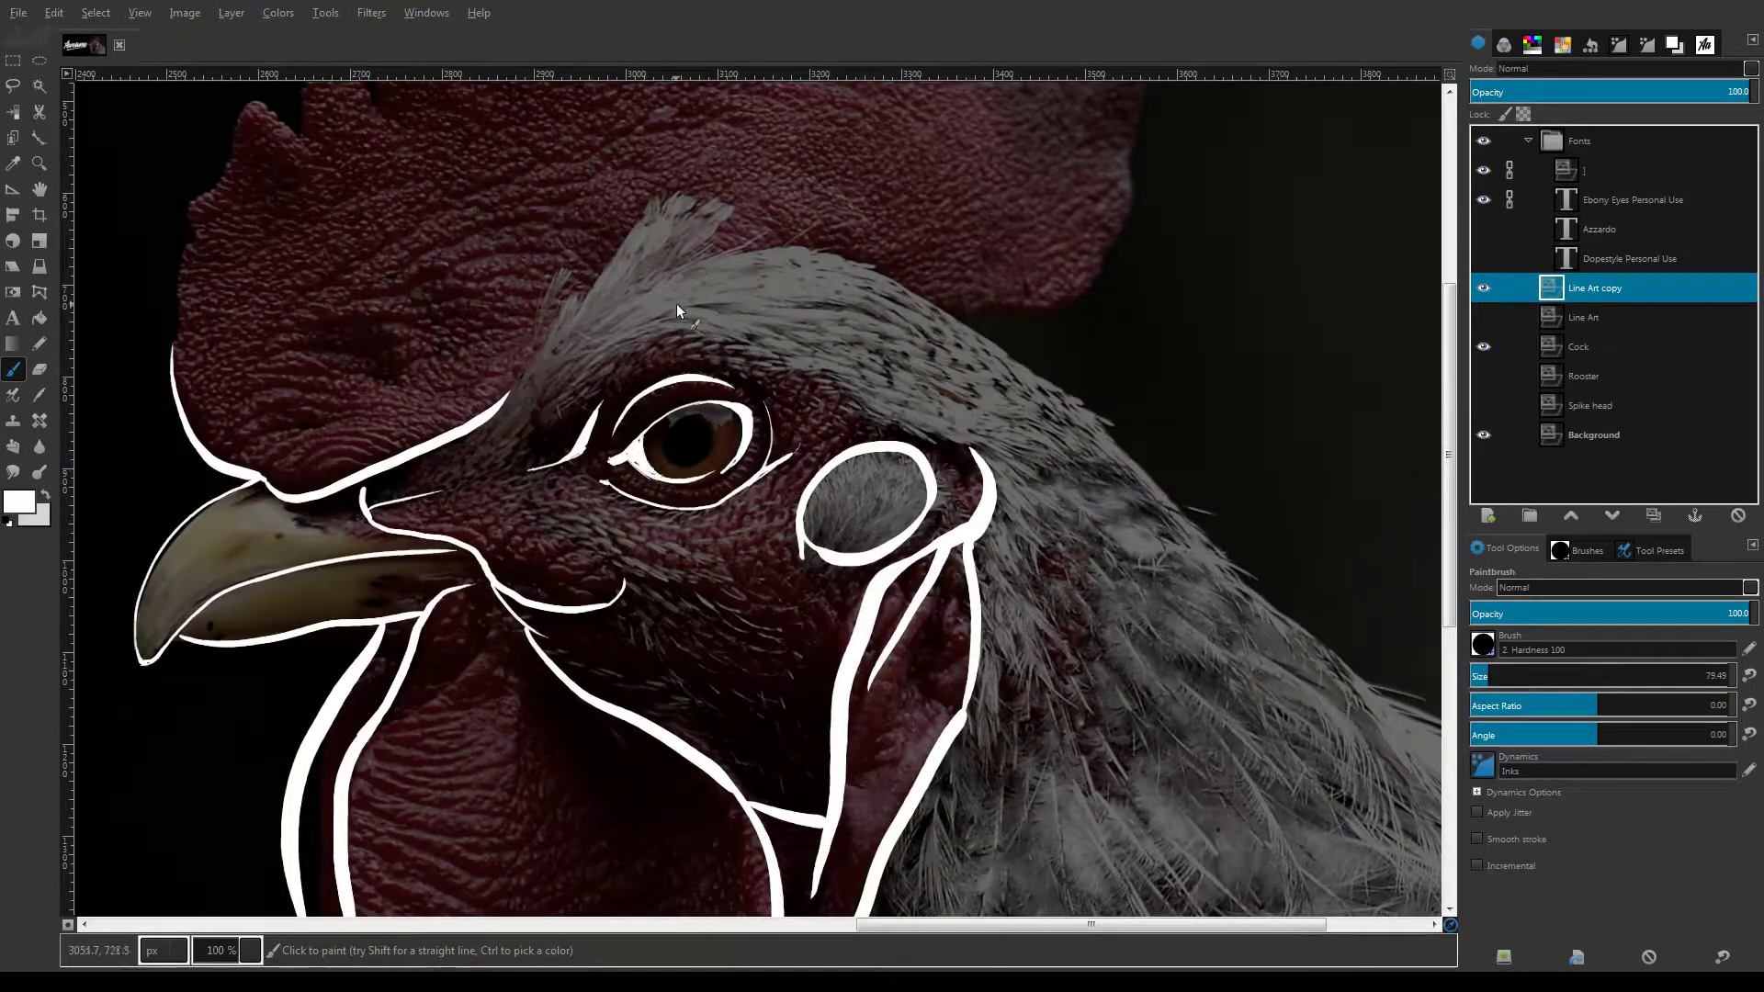
pyautogui.moveTo(738, 411); pyautogui.dragTo(740, 439)
pyautogui.hotkey('ctrl', 'z')
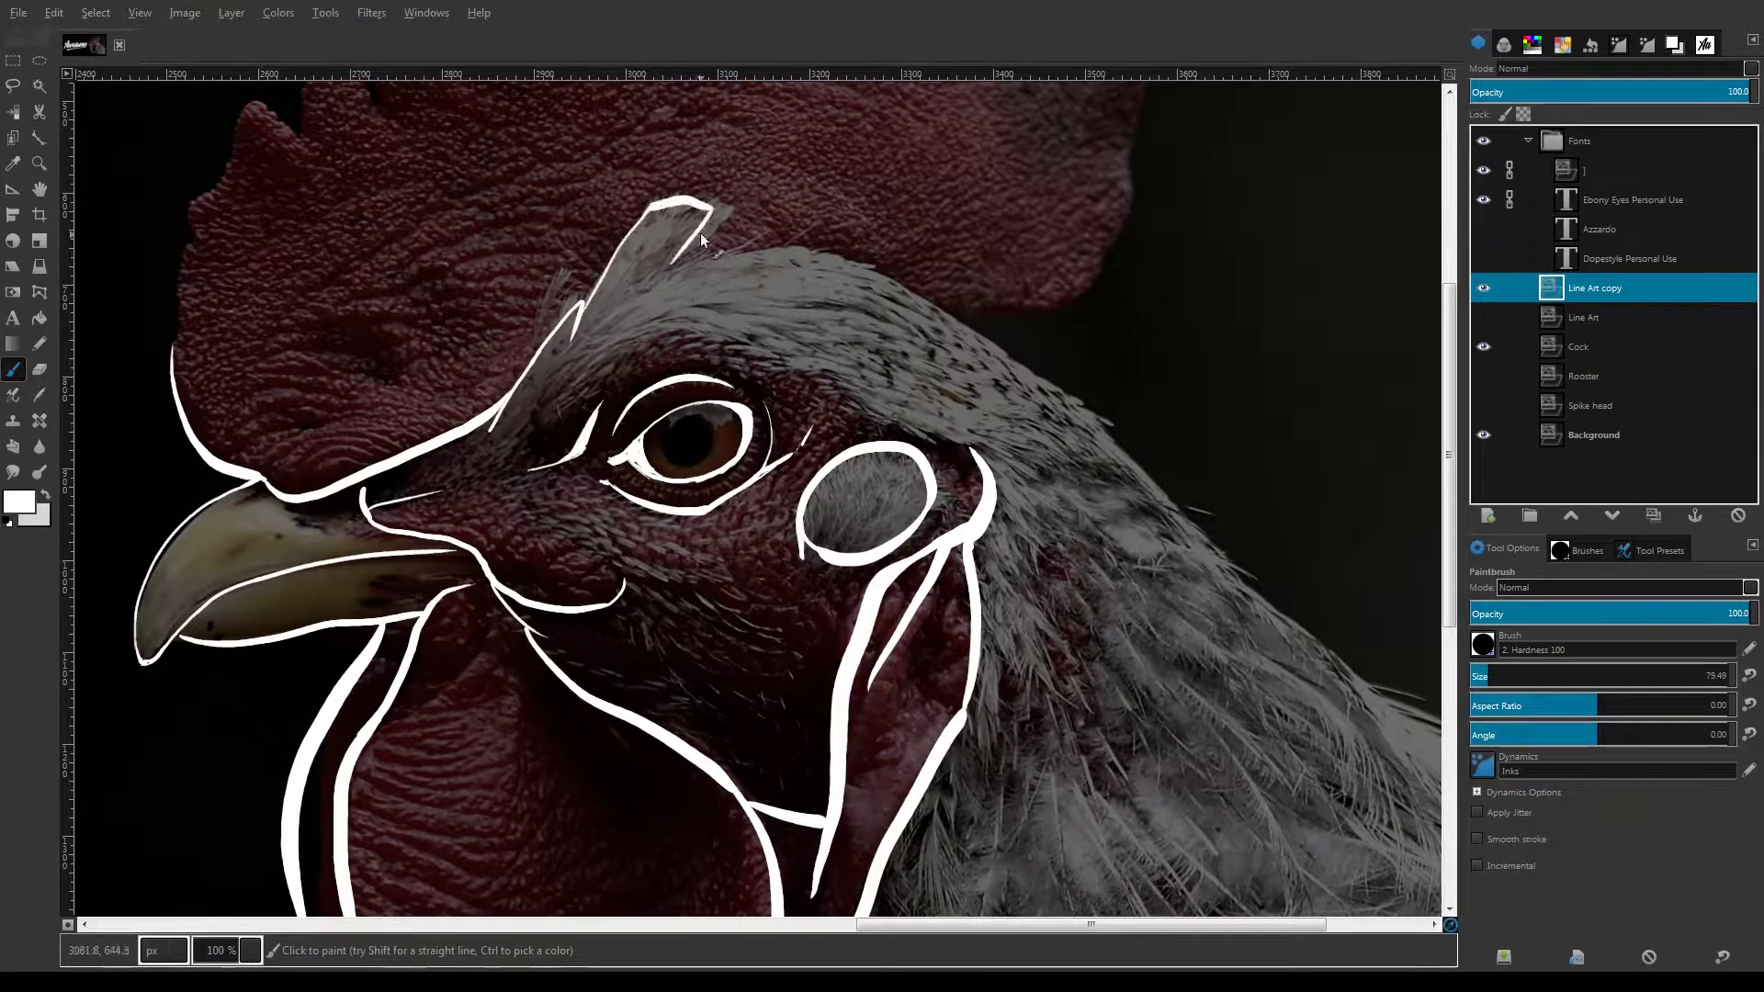
# Redo the crest tip's outline and continue it over the crown and down the back of the neck
pyautogui.hotkey('ctrl', 'z')
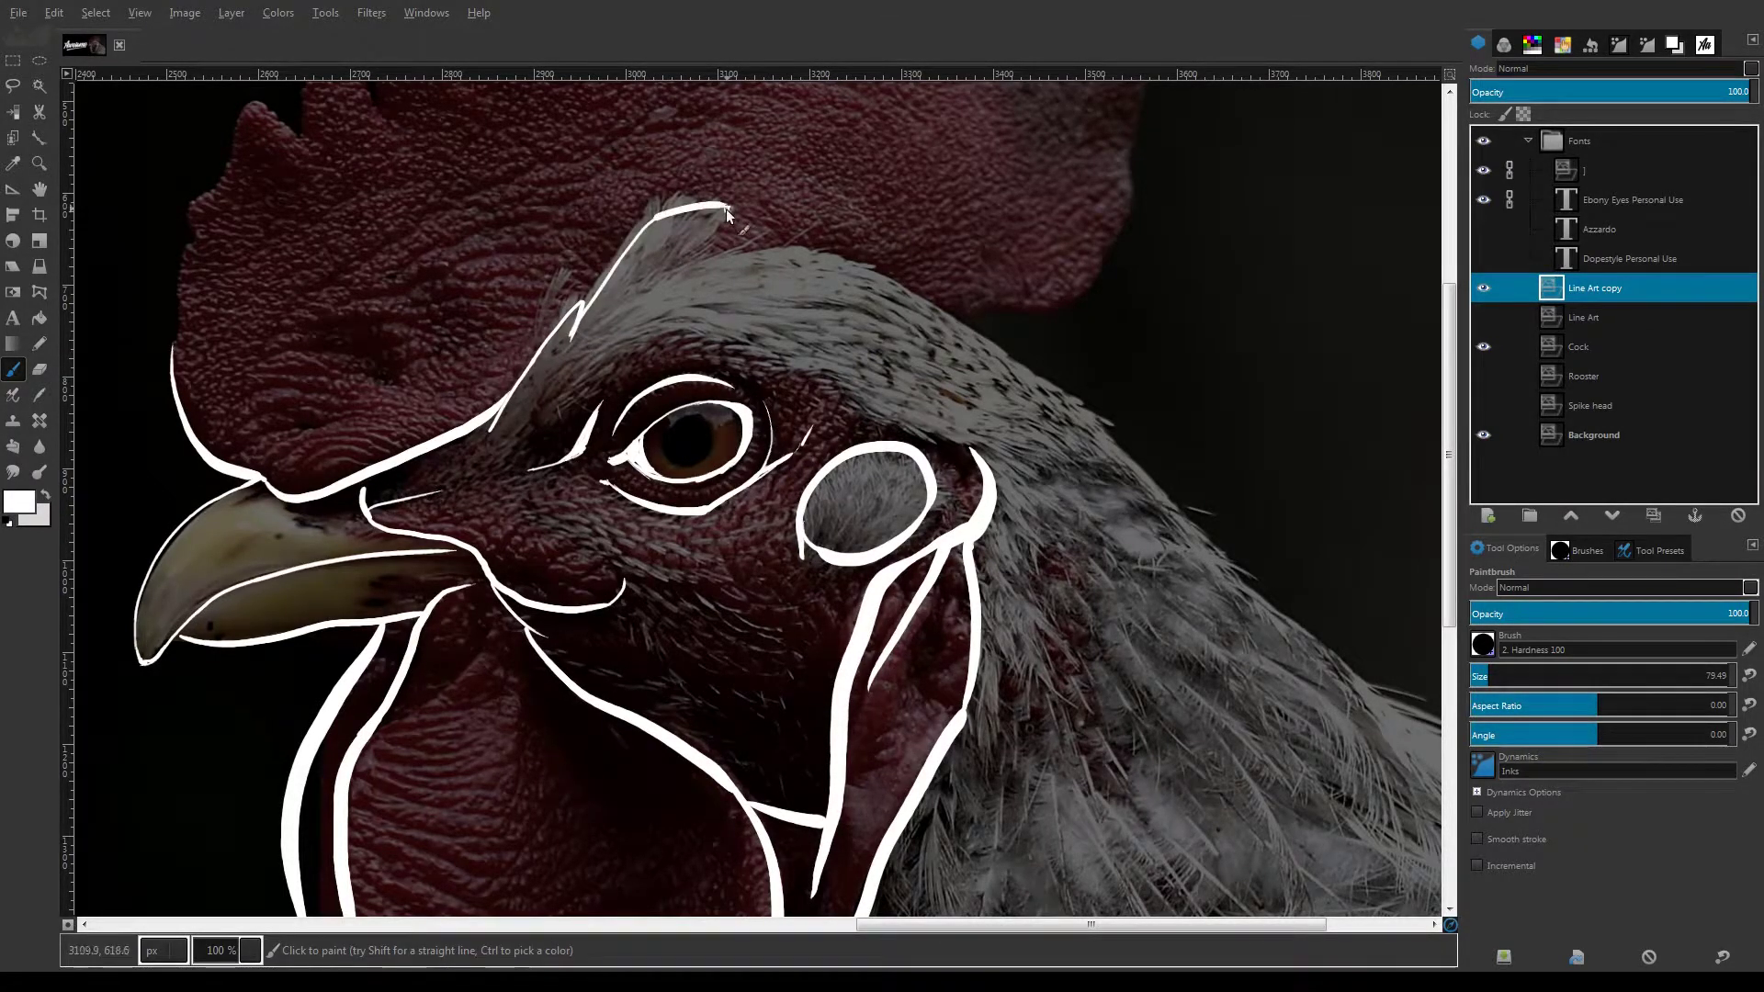
pyautogui.keyDown('shift'); pyautogui.click(694, 250); pyautogui.keyUp('shift')
pyautogui.keyDown('shift'); pyautogui.click(1019, 375); pyautogui.keyUp('shift')
pyautogui.keyDown('shift'); pyautogui.click(1118, 423); pyautogui.keyUp('shift')
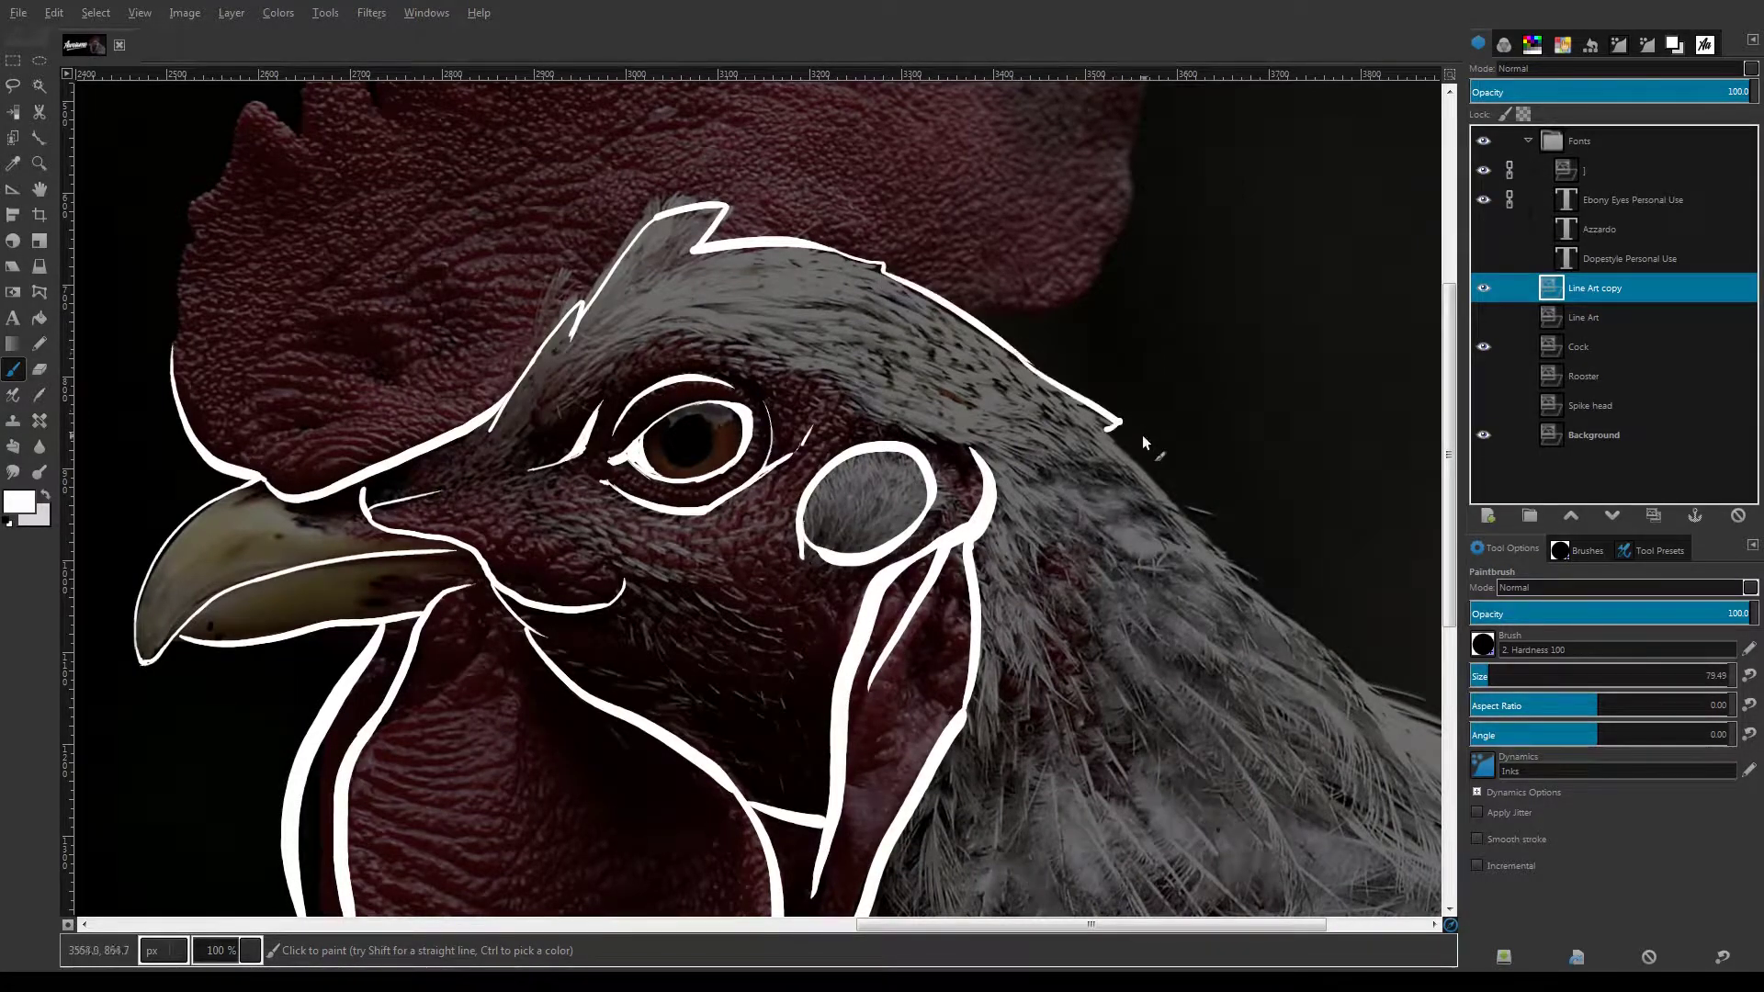
pyautogui.moveTo(1112, 430); pyautogui.dragTo(1369, 702)
# Paint pointed feather strokes below the wattle and along the lower back of the neck
pyautogui.scroll(-2, 1104, 353)
pyautogui.moveTo(931, 713); pyautogui.dragTo(979, 832)
pyautogui.moveTo(924, 781); pyautogui.dragTo(917, 872)
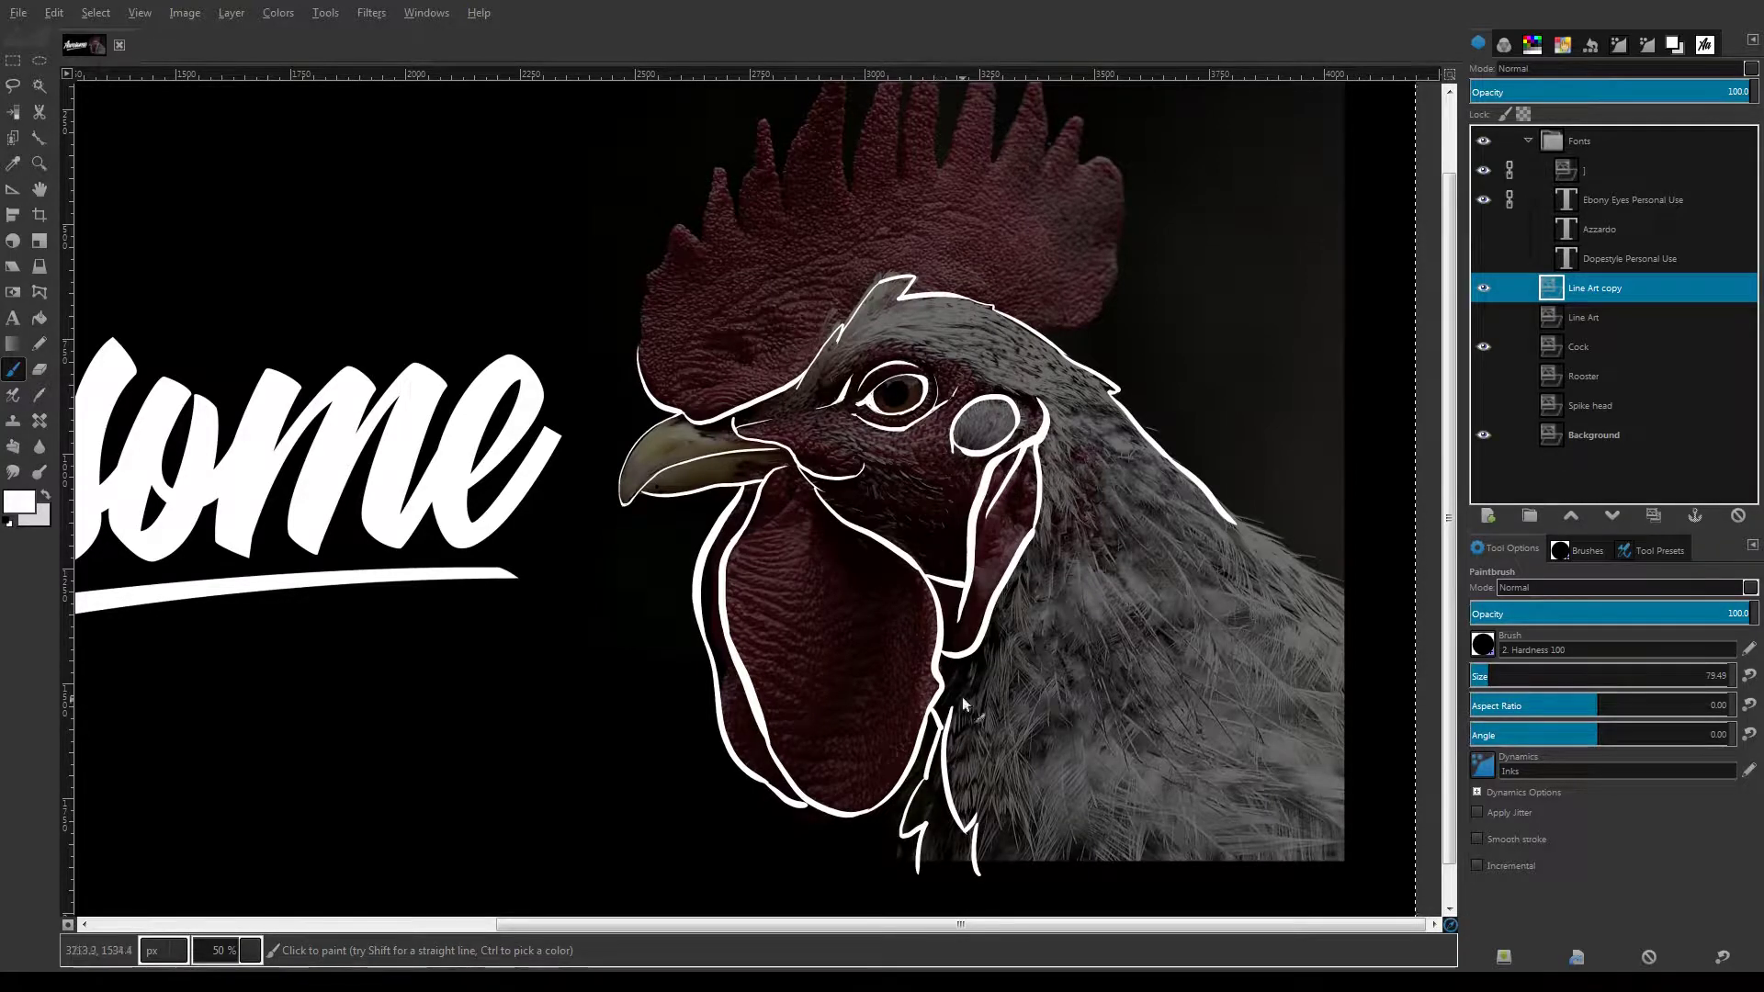
pyautogui.moveTo(1187, 506); pyautogui.dragTo(1331, 600)
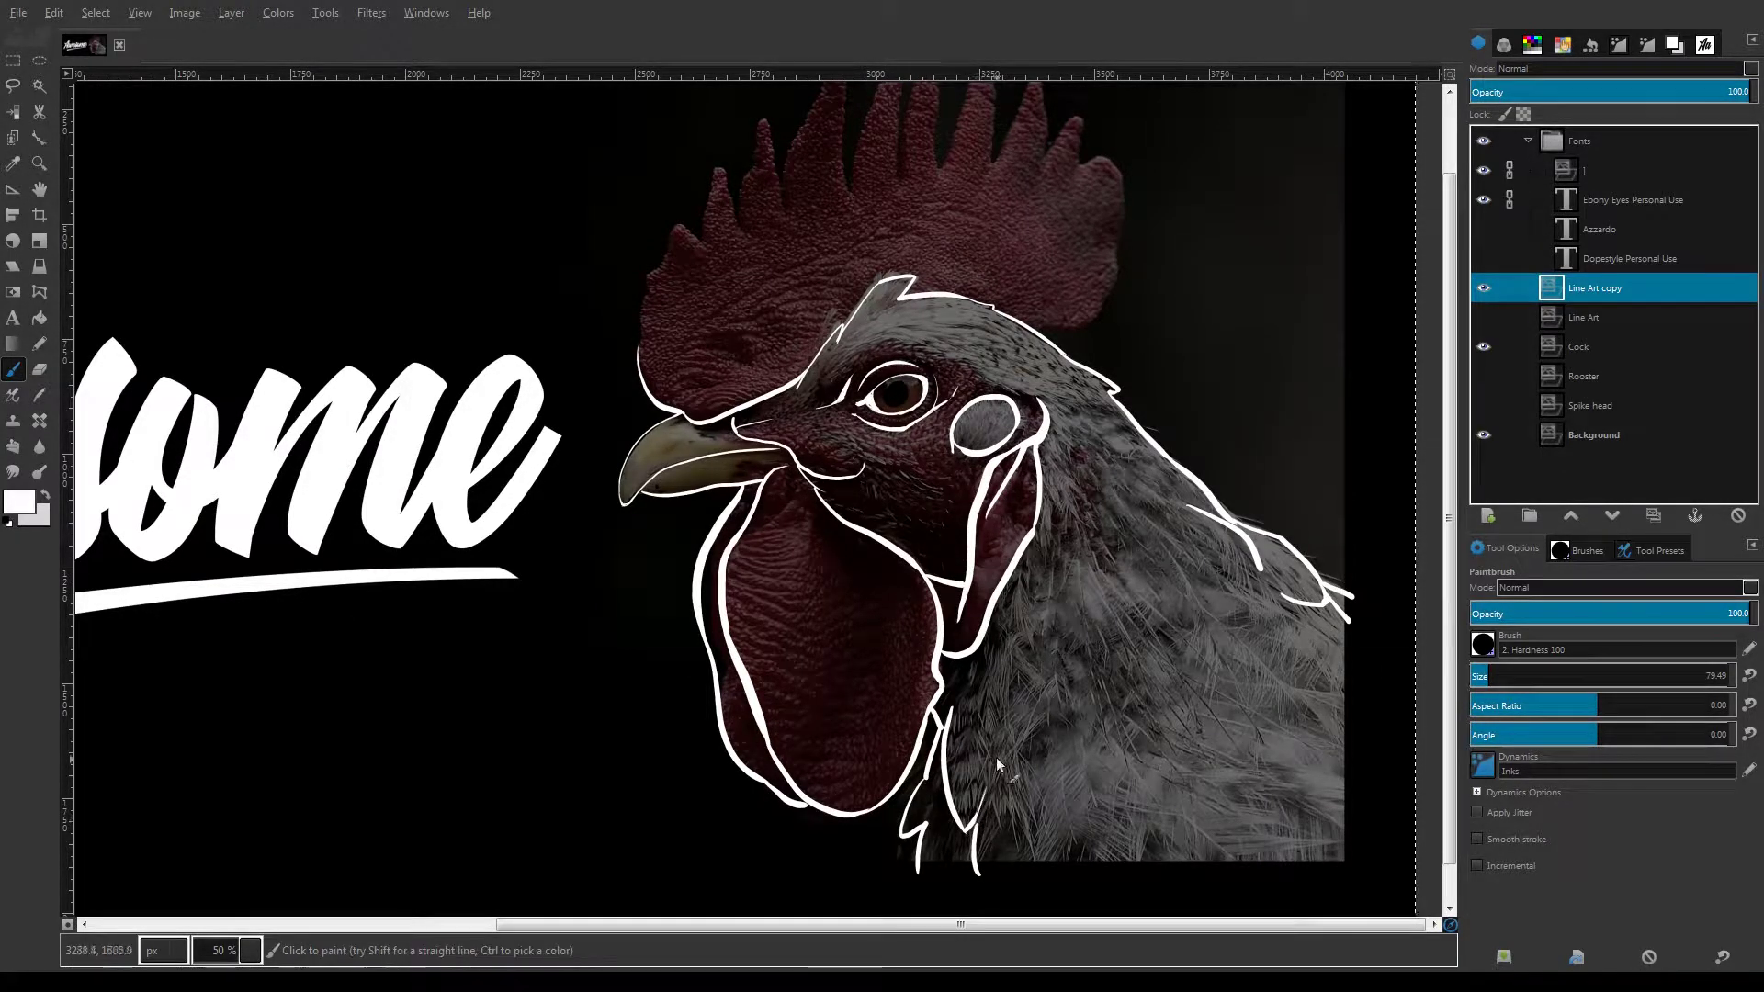
pyautogui.moveTo(999, 779)
pyautogui.mouseDown()
pyautogui.moveTo(1009, 765)
pyautogui.moveTo(953, 917)
pyautogui.moveTo(1003, 919)
pyautogui.mouseUp()
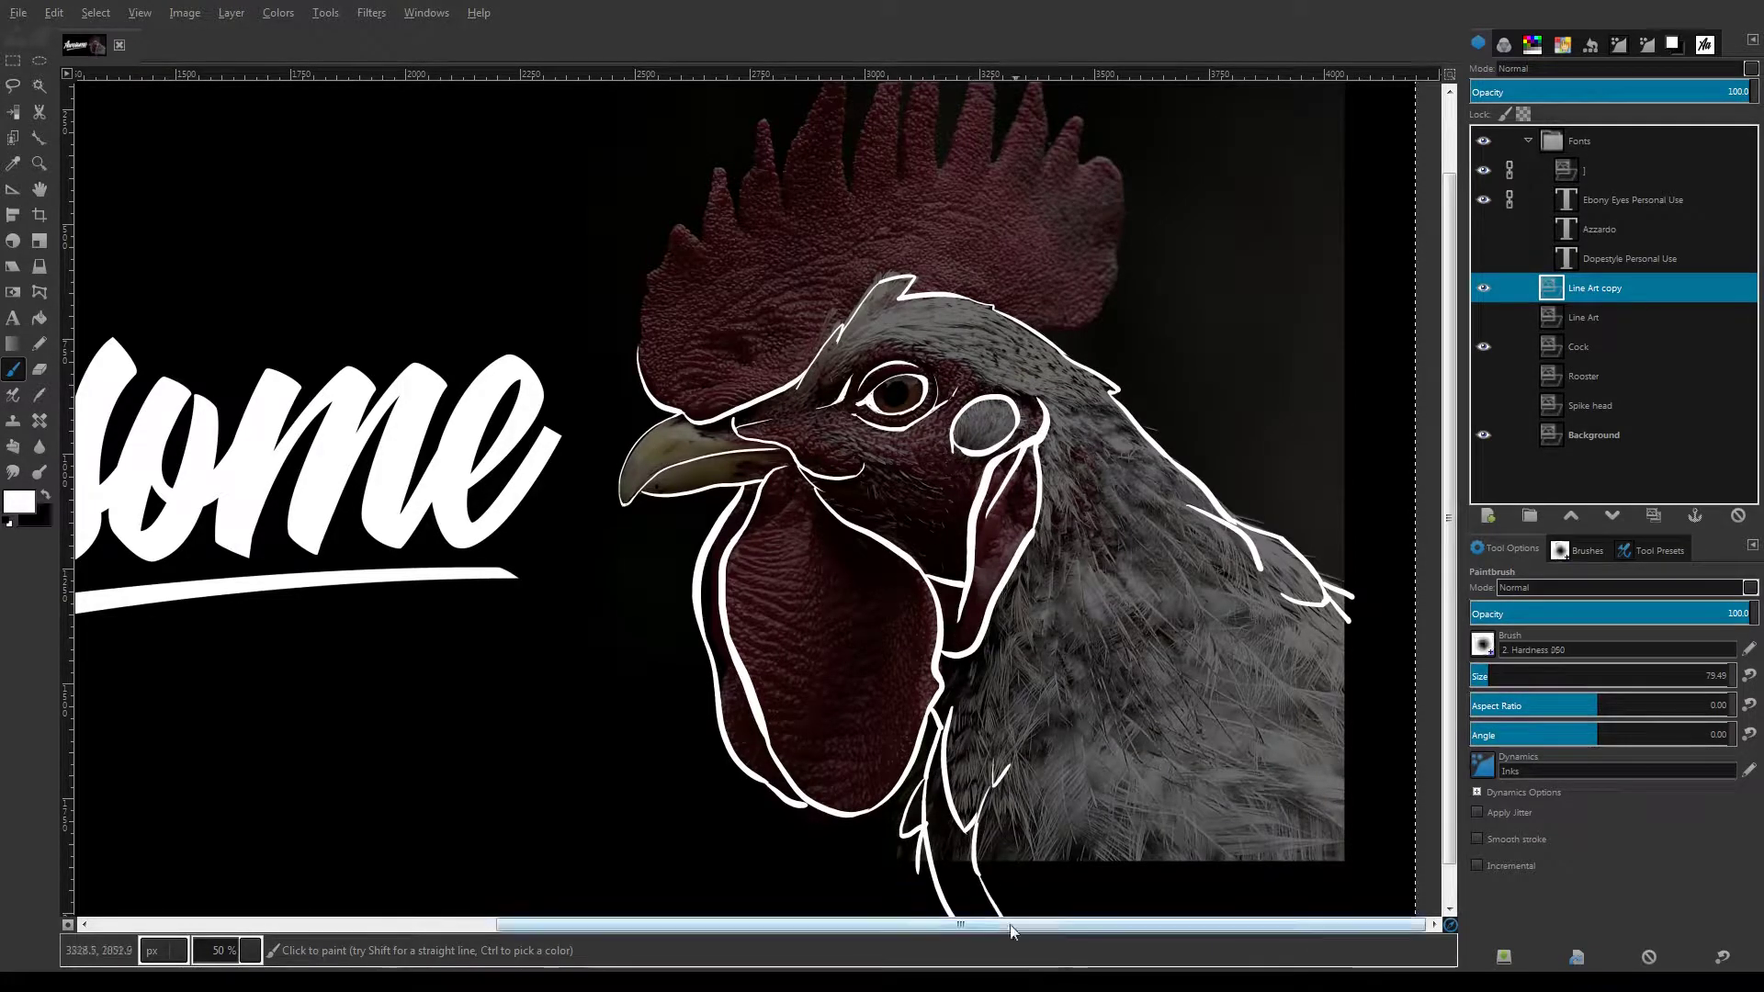
# Outline the comb's spikes and its rounded back edge down to the head in white
pyautogui.moveTo(737, 181)
pyautogui.mouseDown()
pyautogui.moveTo(782, 198)
pyautogui.moveTo(734, 227)
pyautogui.moveTo(743, 315)
pyautogui.mouseUp()
pyautogui.moveTo(732, 312); pyautogui.dragTo(1002, 248)
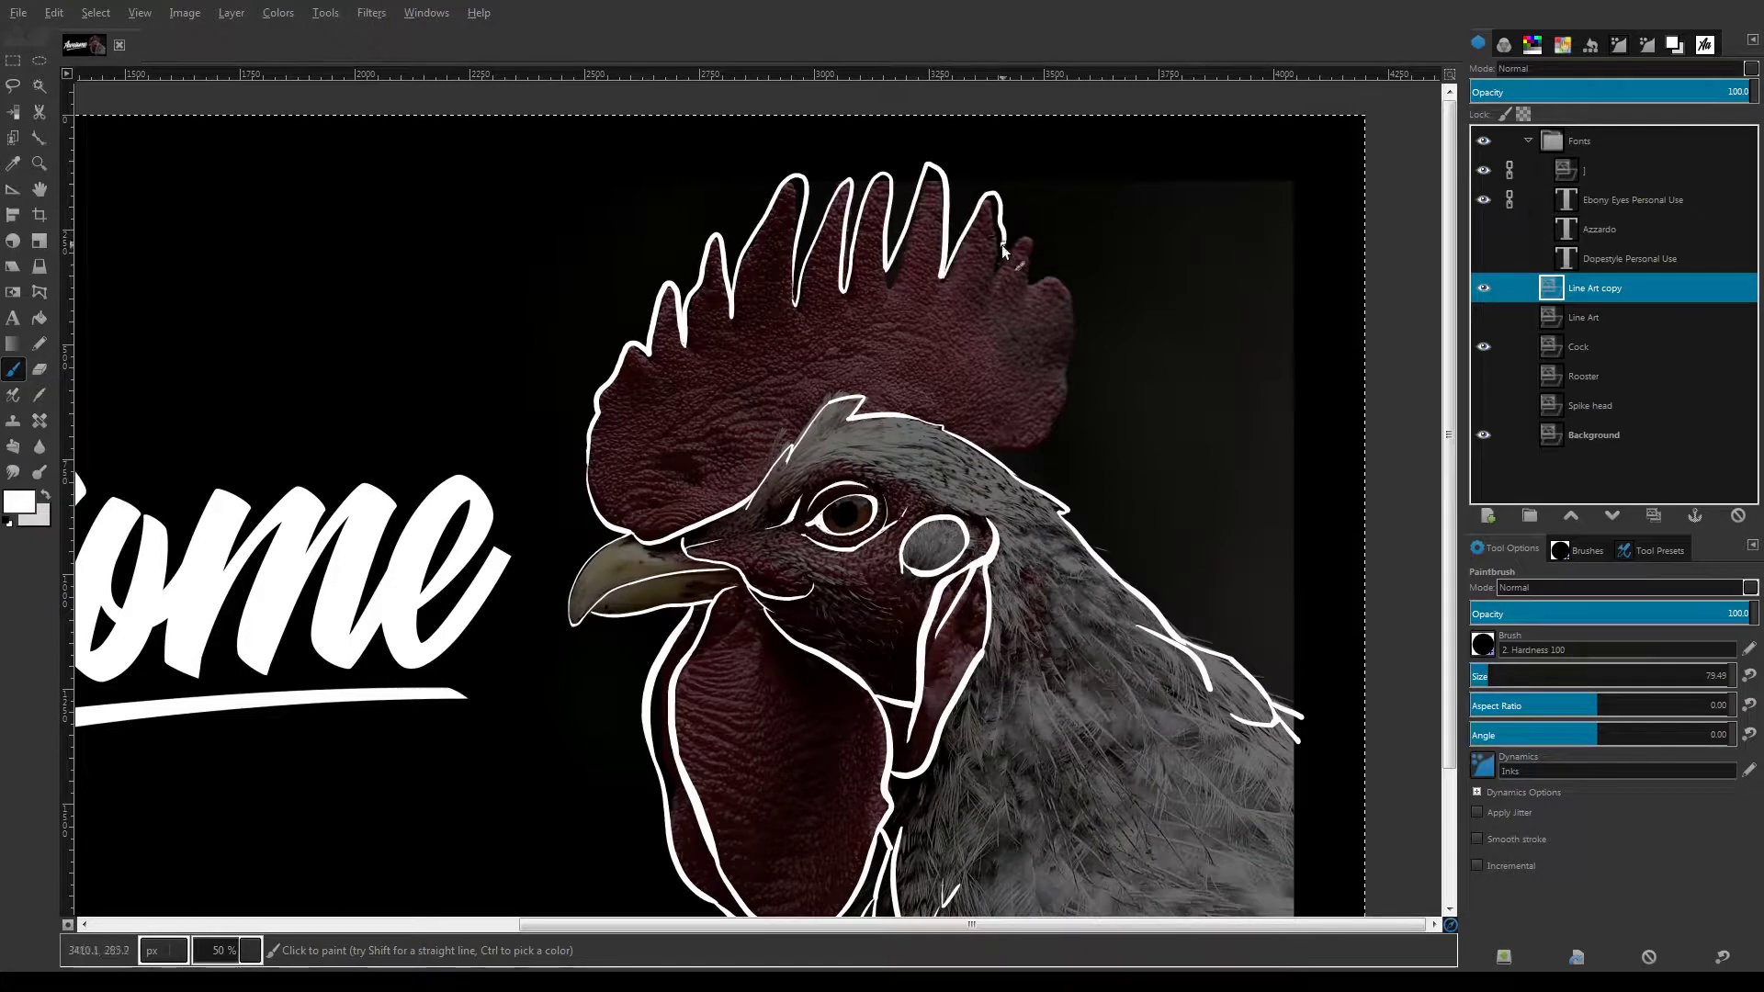
pyautogui.moveTo(1073, 349); pyautogui.dragTo(1000, 455)
pyautogui.moveTo(1072, 577); pyautogui.dragTo(1078, 510)
# Hide the Cock photo layer to check the line art beside the lettering
pyautogui.click(1484, 347)
pyautogui.moveTo(877, 524); pyautogui.dragTo(873, 440)
pyautogui.scroll(-1, 1138, 417)
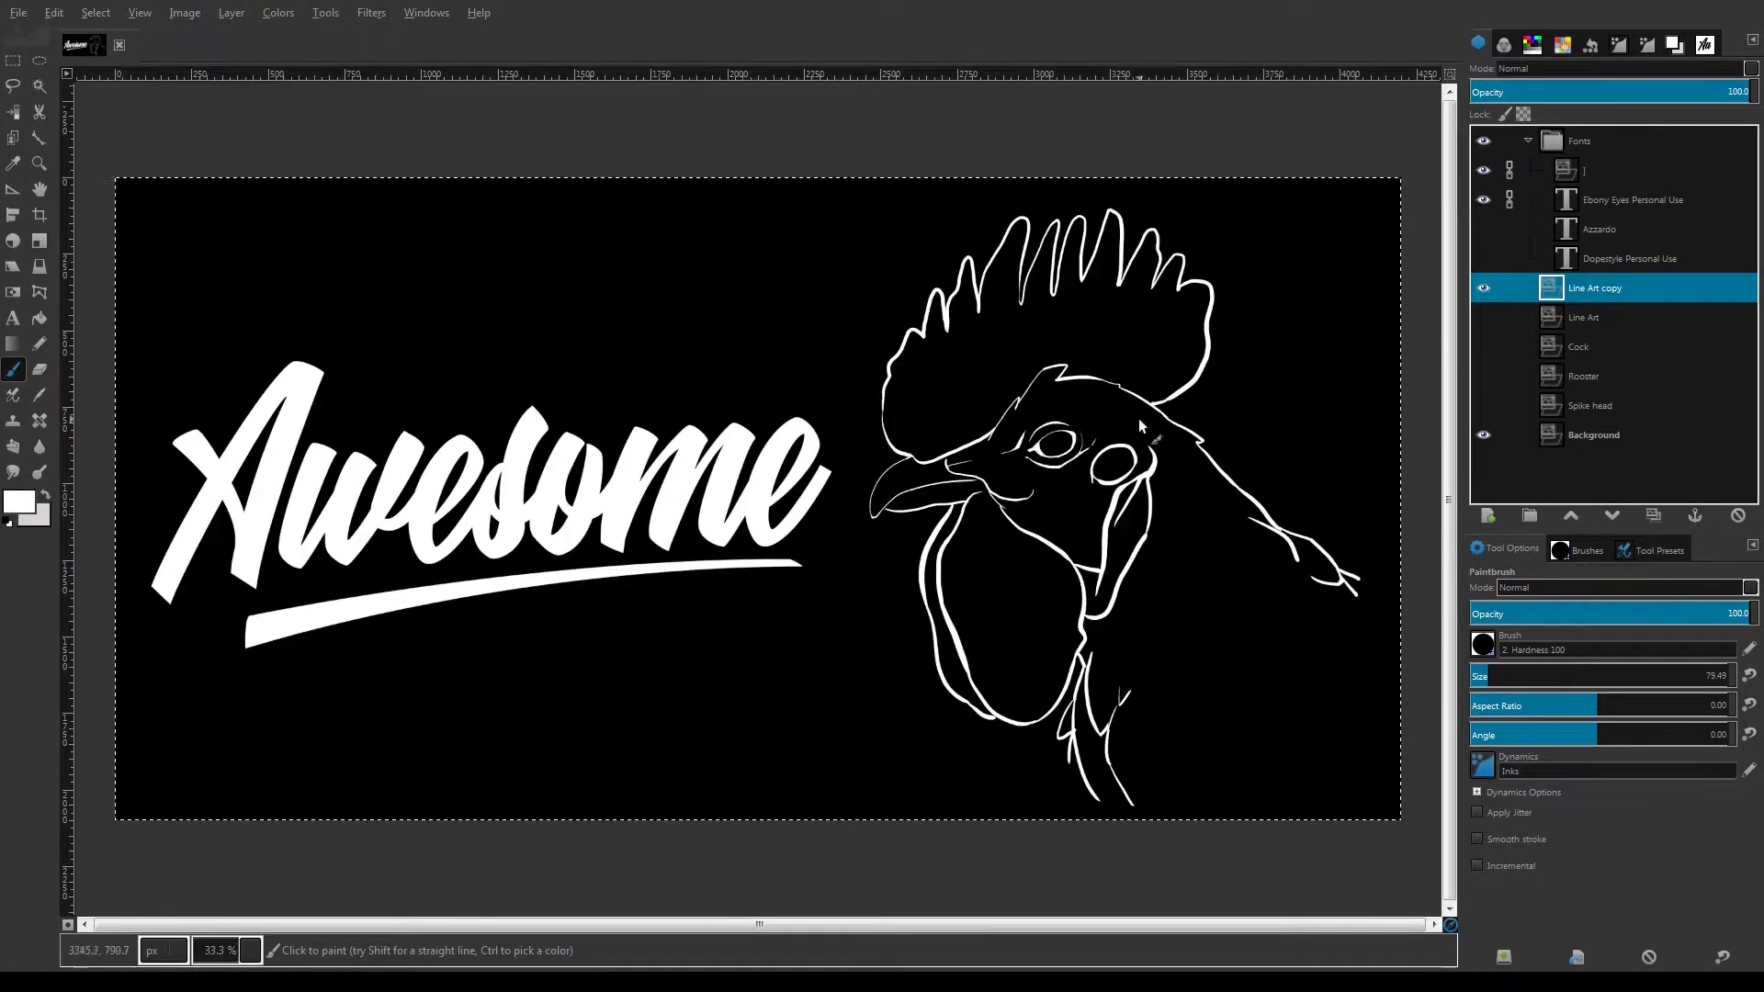
# Remove the feather strokes below the wattle with a freehand selection on the Line Art copy layer, and clear the selection
pyautogui.hotkey('shift', 'e')
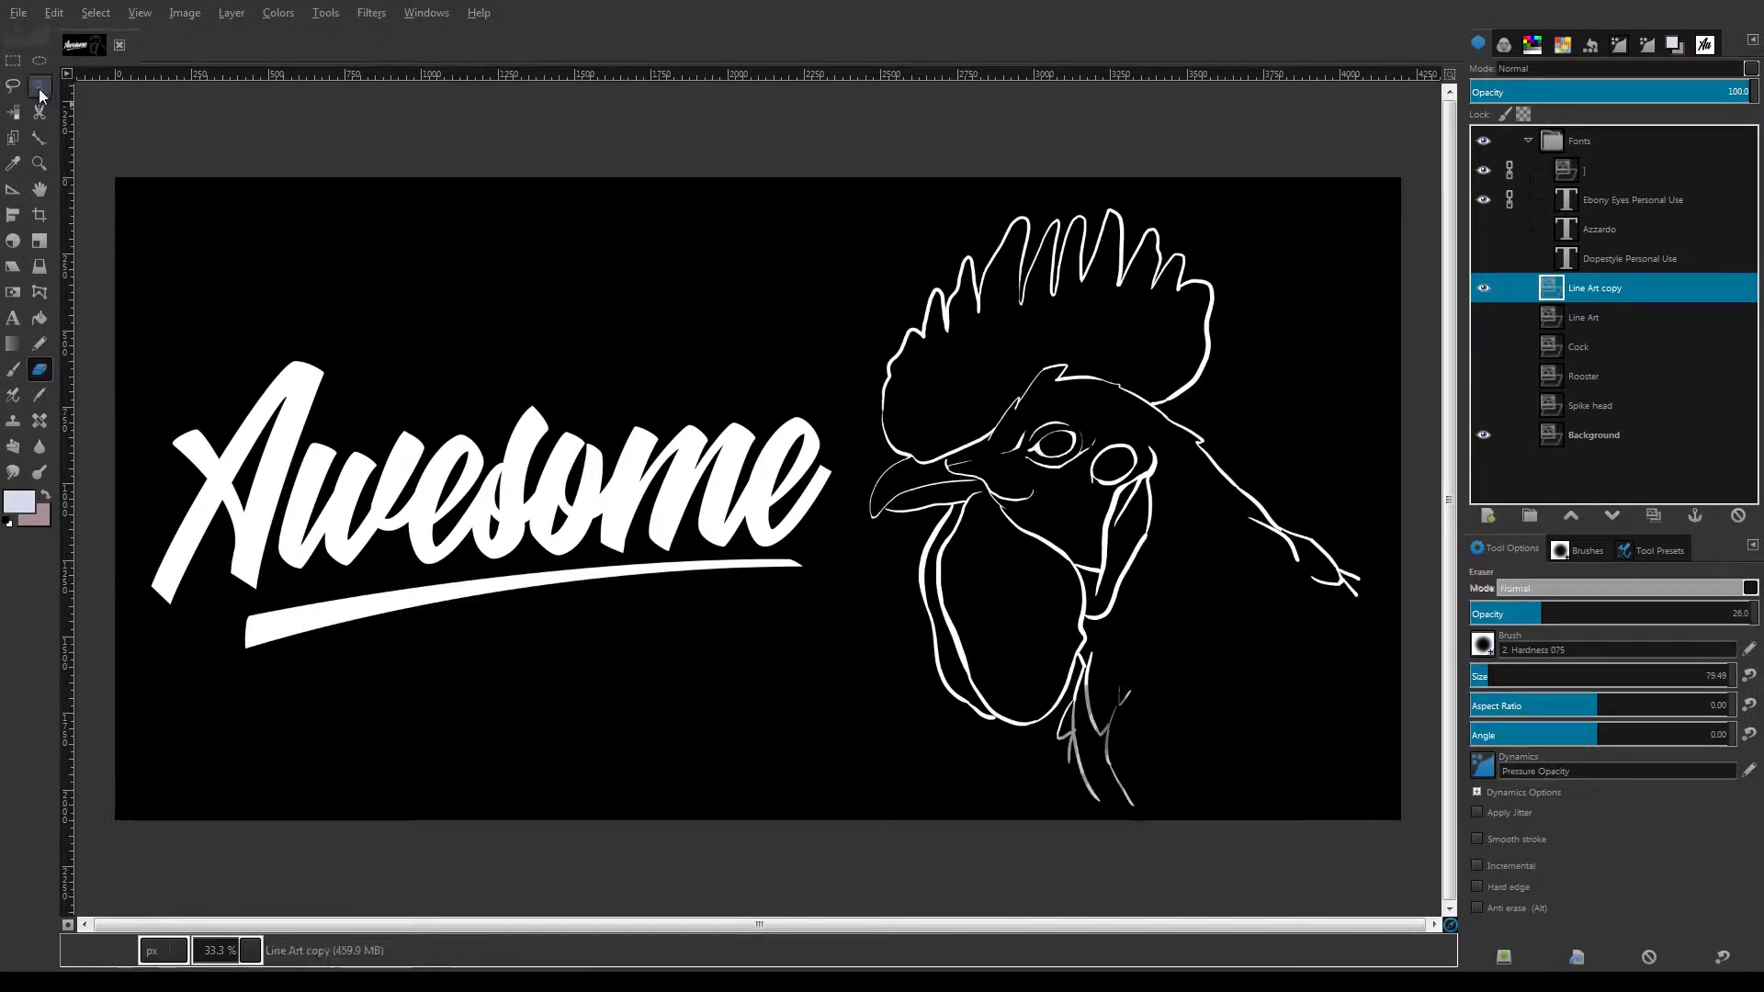
pyautogui.press('f')
pyautogui.moveTo(1107, 682); pyautogui.dragTo(1084, 698)
pyautogui.press('Delete')
pyautogui.hotkey('ctrl', 'shift', 'a')
# Select the remaining lower-neck feather strokes freehand, delete them and clear the selection
pyautogui.hotkey('shift', 'e')
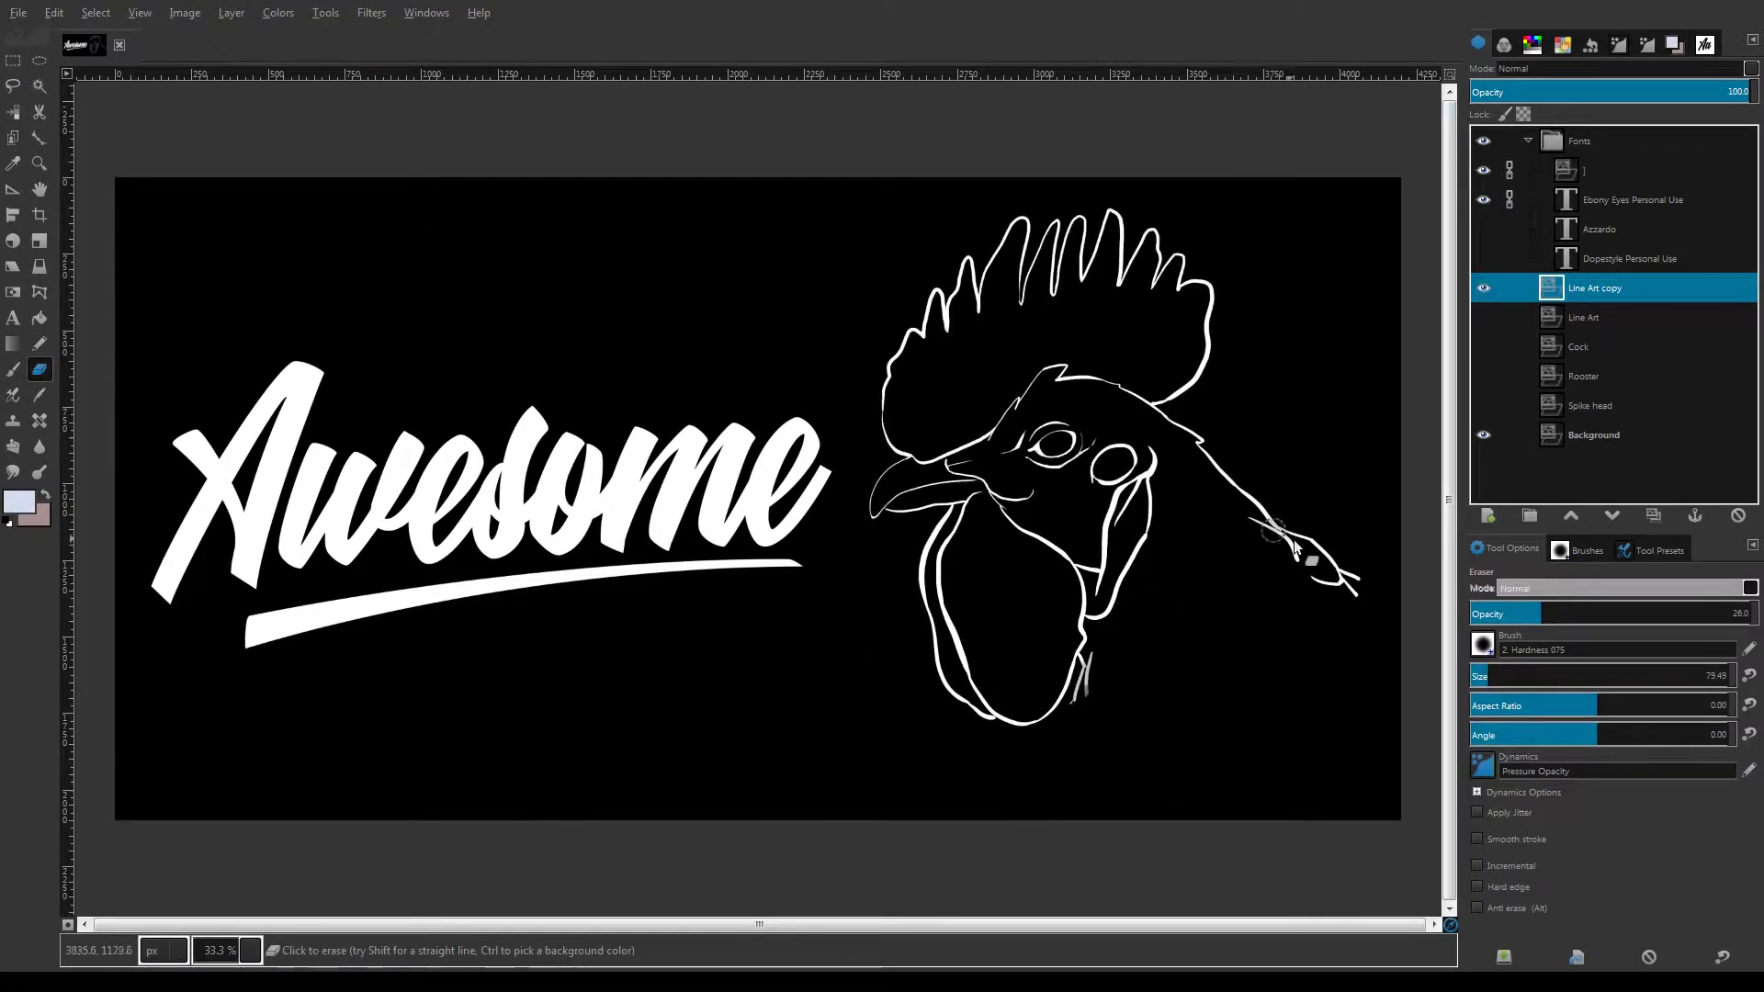
pyautogui.moveTo(1313, 551); pyautogui.dragTo(1350, 581)
pyautogui.press('f')
pyautogui.moveTo(1062, 725)
pyautogui.mouseDown()
pyautogui.moveTo(1076, 677)
pyautogui.moveTo(1073, 738)
pyautogui.mouseUp()
pyautogui.press('Delete')
pyautogui.hotkey('ctrl', 'z')
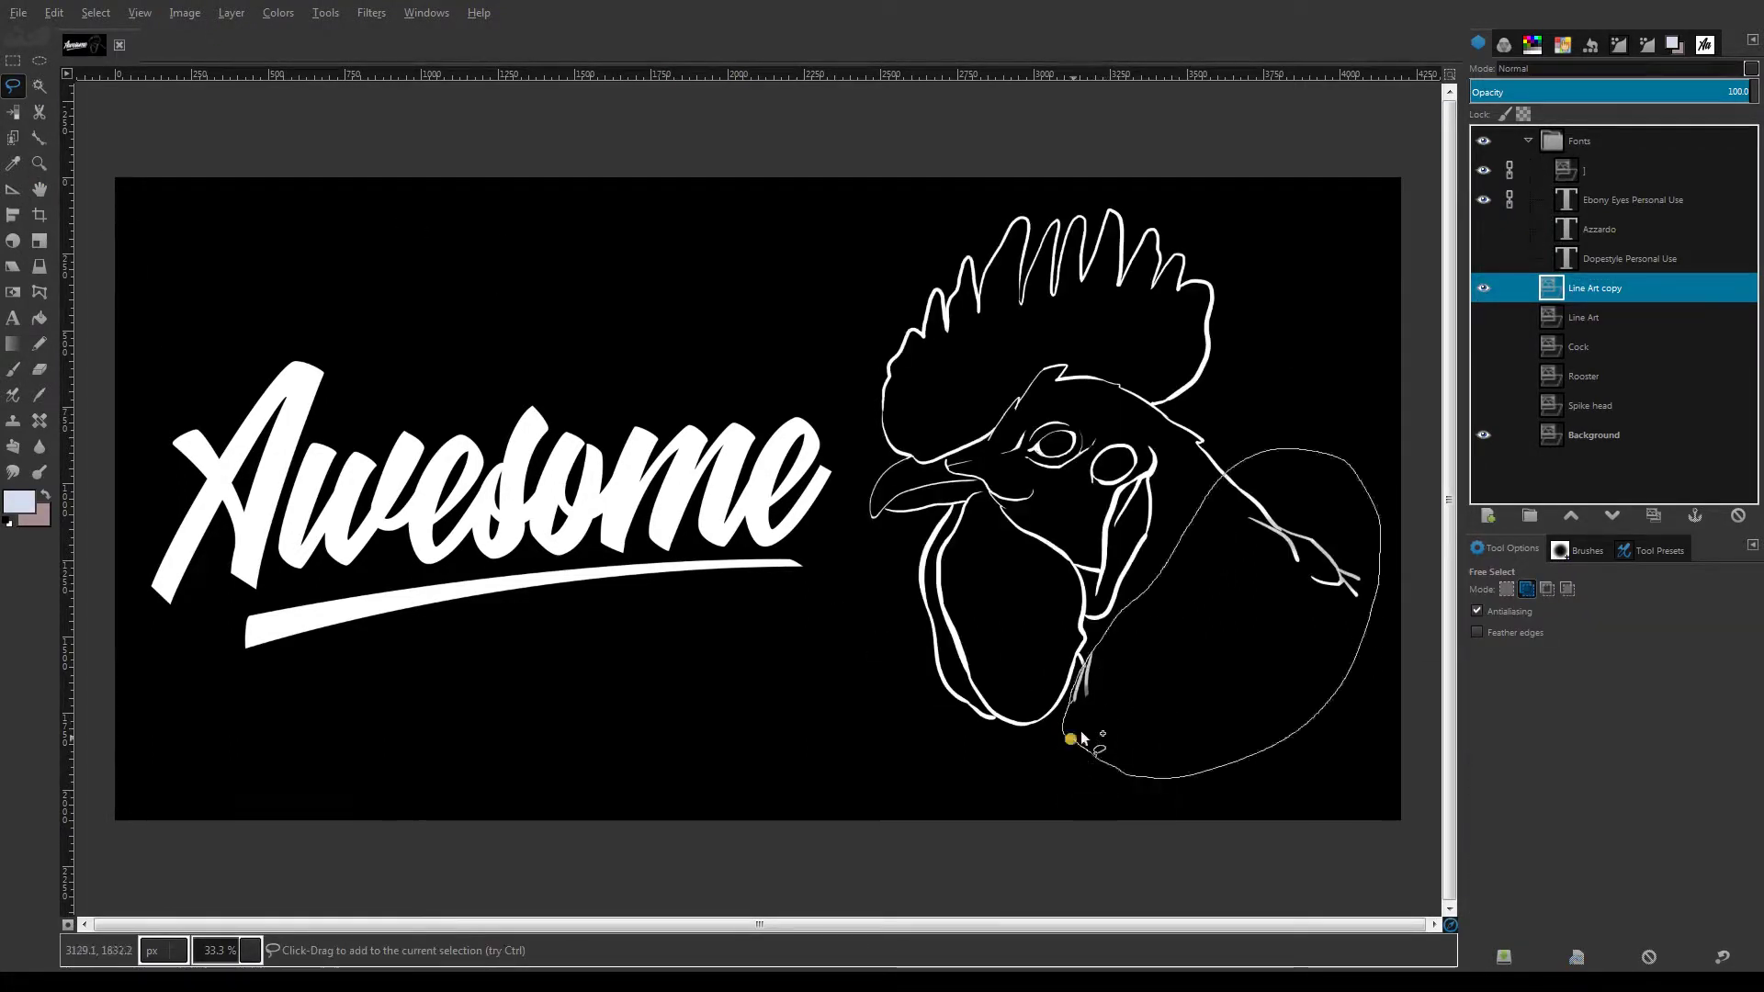
pyautogui.press('Delete')
pyautogui.hotkey('ctrl', 'shift', 'a')
# Show the Line Art ring layer and extend the back-of-neck line to the ring with the Paintbrush
pyautogui.scroll(1, 1199, 366)
pyautogui.click(1483, 317)
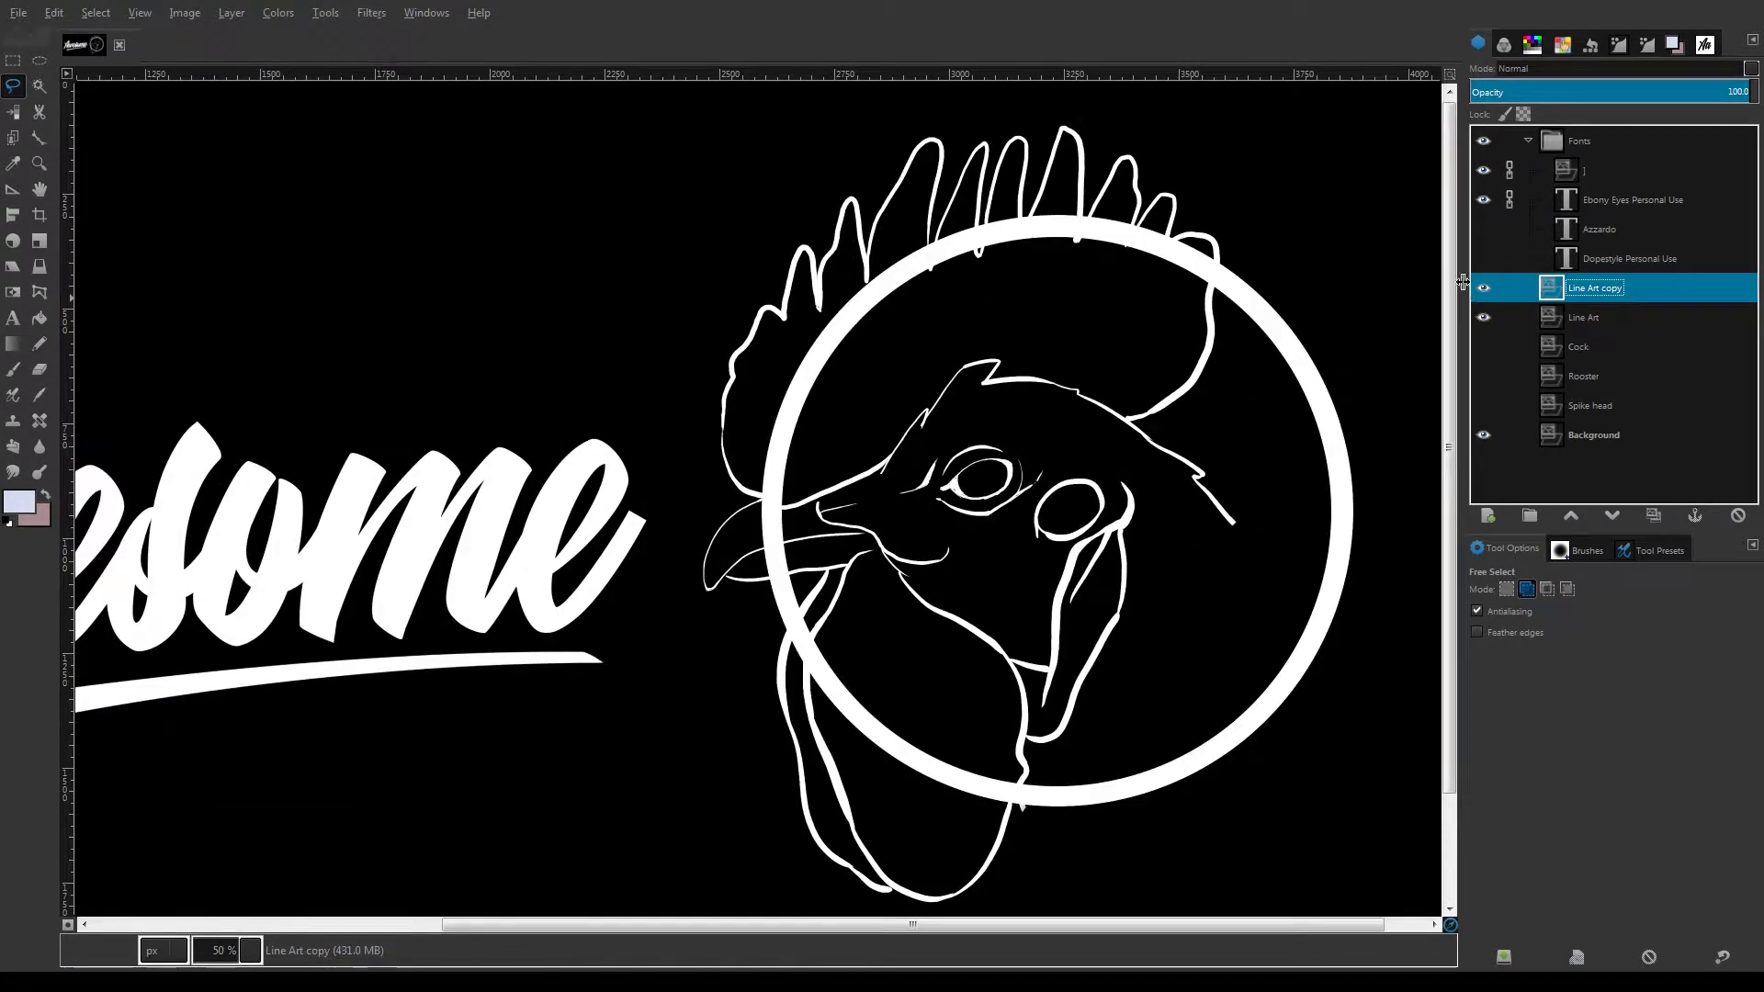
pyautogui.click(13, 369)
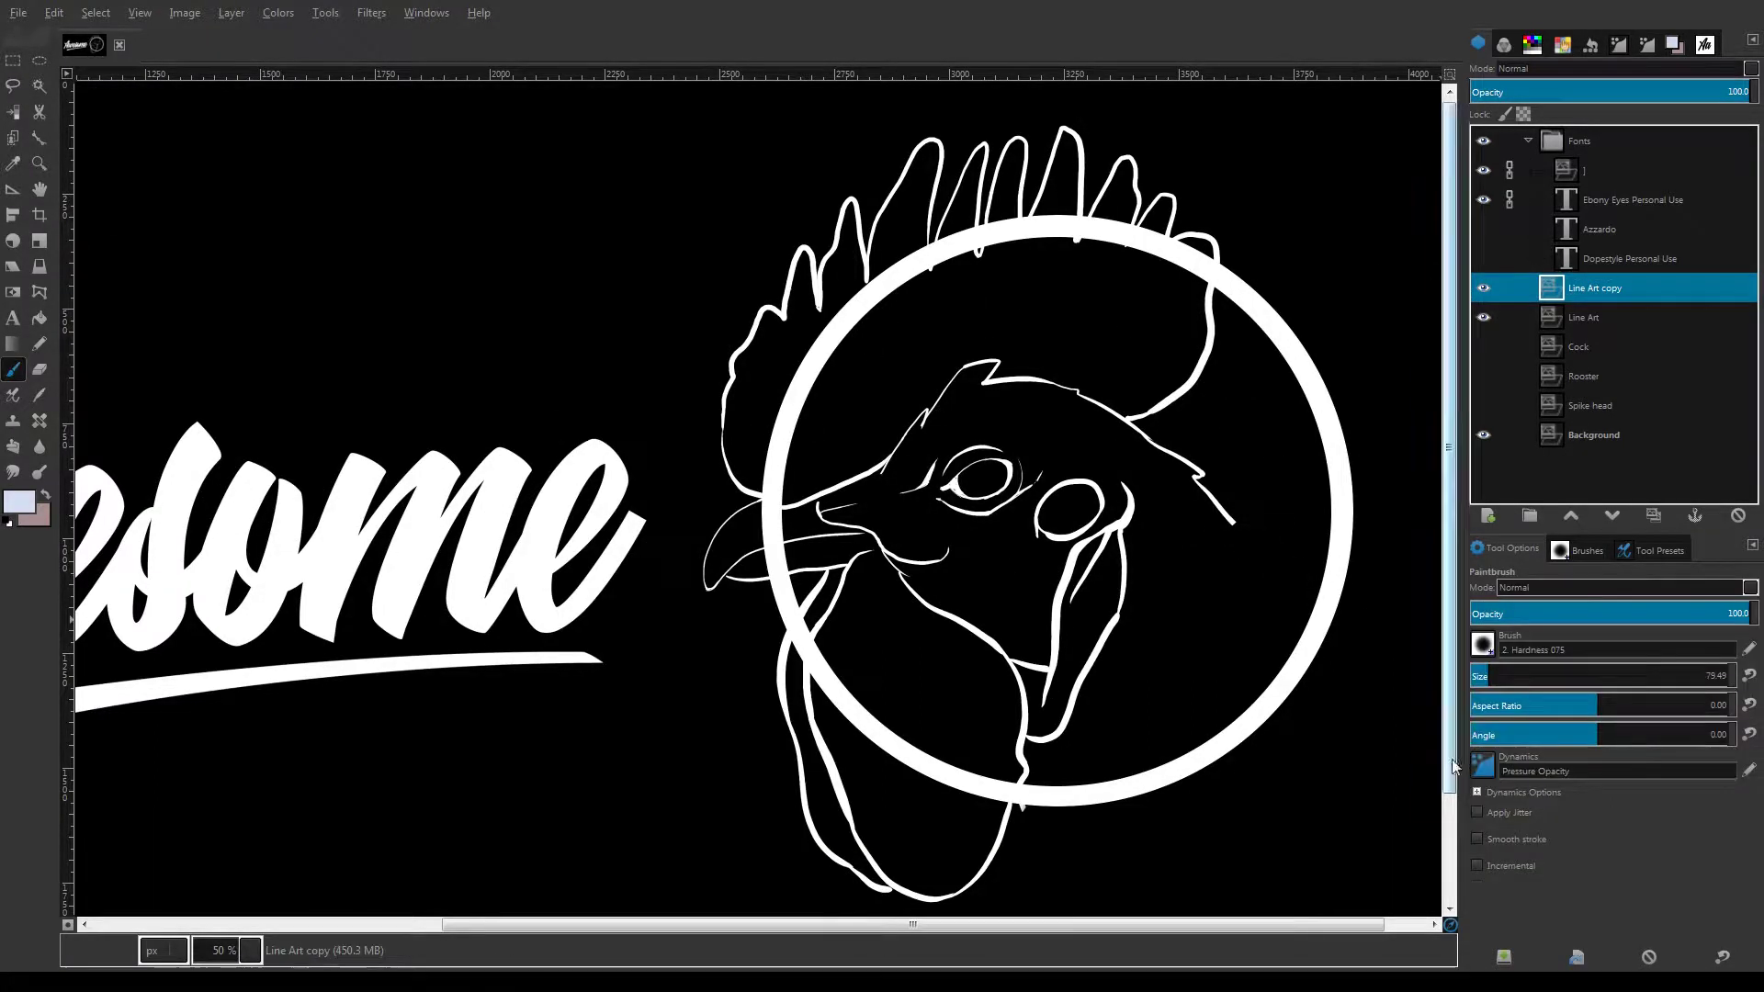
pyautogui.click(39, 369)
pyautogui.click(13, 369)
pyautogui.moveTo(1232, 522); pyautogui.dragTo(1309, 620)
# Erase the outer strokes above and behind the eye, with the Eraser's opacity set to 100
pyautogui.click(39, 369)
pyautogui.moveTo(988, 508)
pyautogui.mouseDown()
pyautogui.moveTo(1027, 492)
pyautogui.moveTo(1023, 468)
pyautogui.mouseUp()
pyautogui.click(1747, 613)
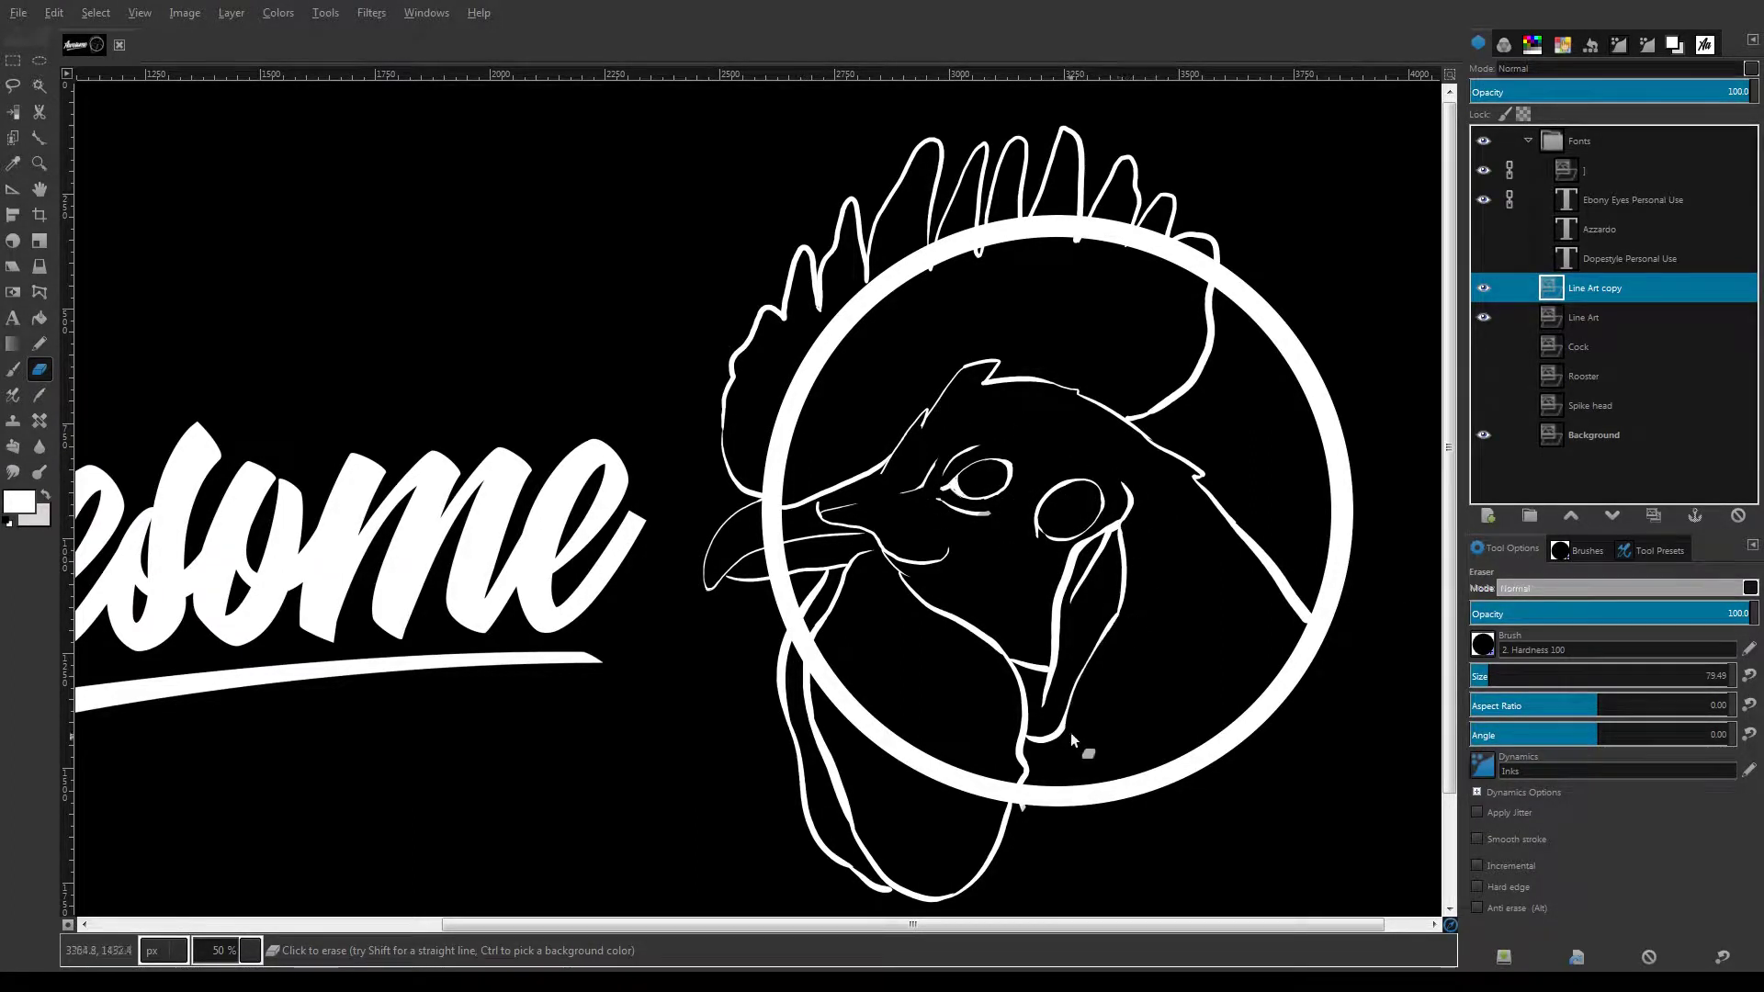
# Erase the ring on the Line Art layer where it crosses the beak, wattles, face and comb
pyautogui.press('pagedown')
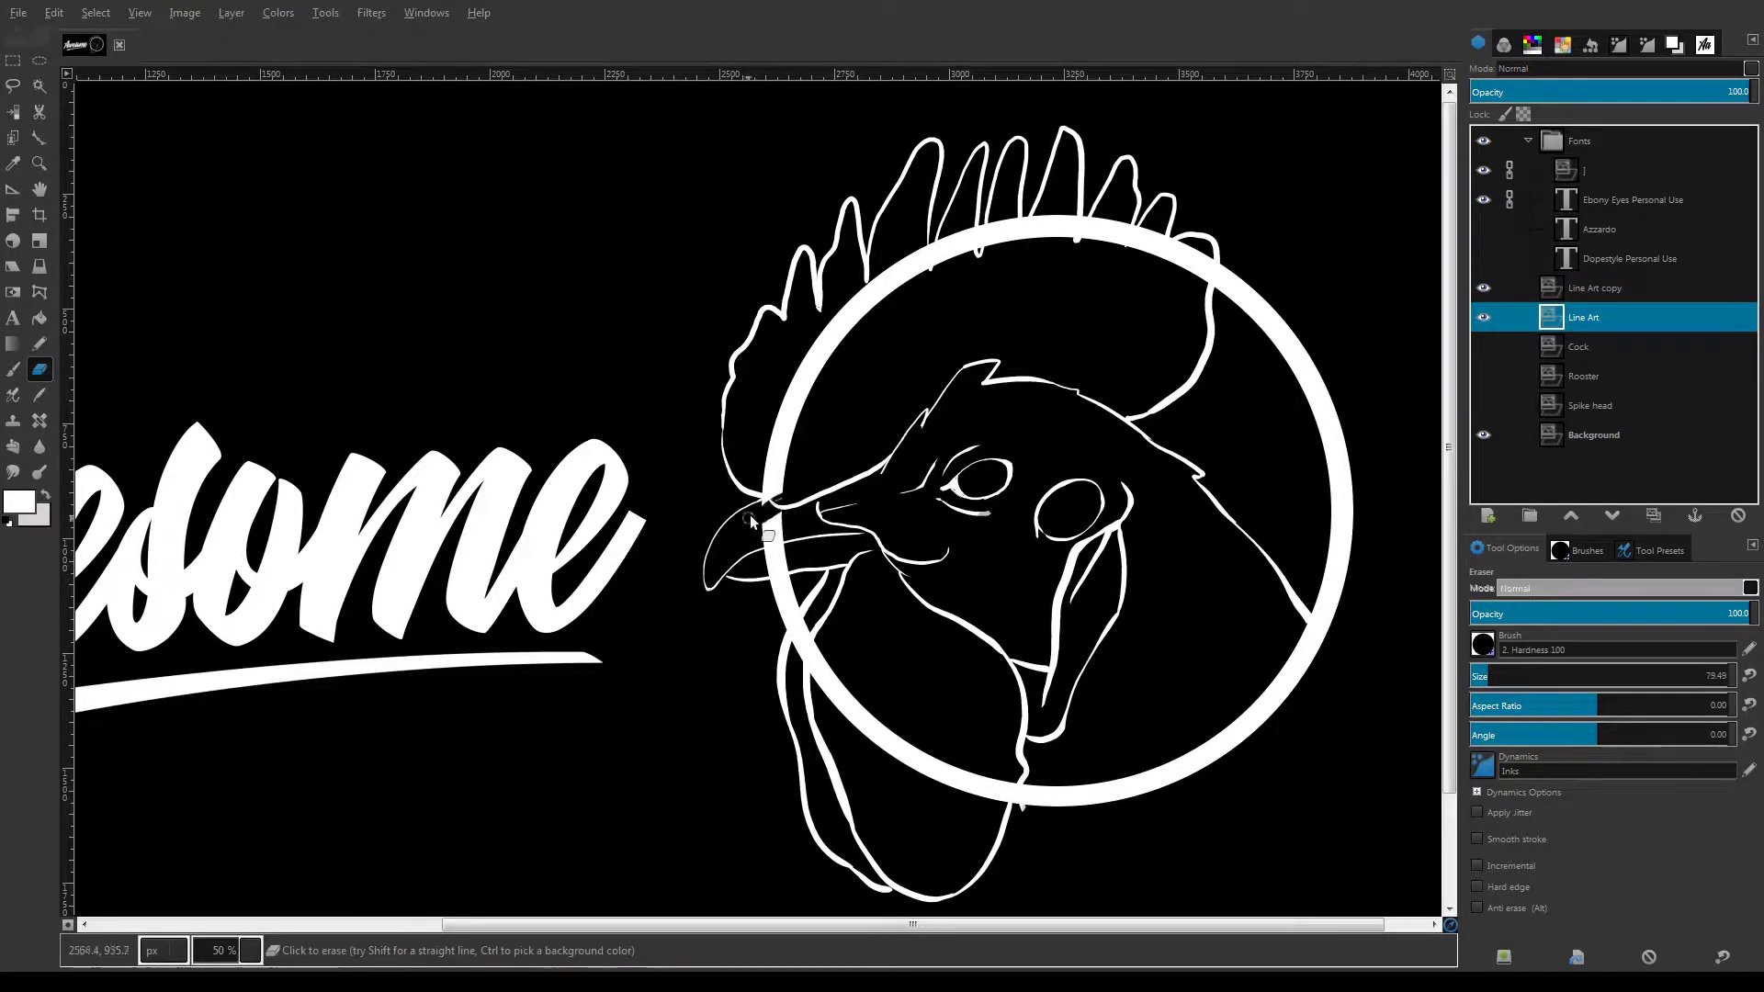
pyautogui.click(798, 636)
pyautogui.click(781, 574)
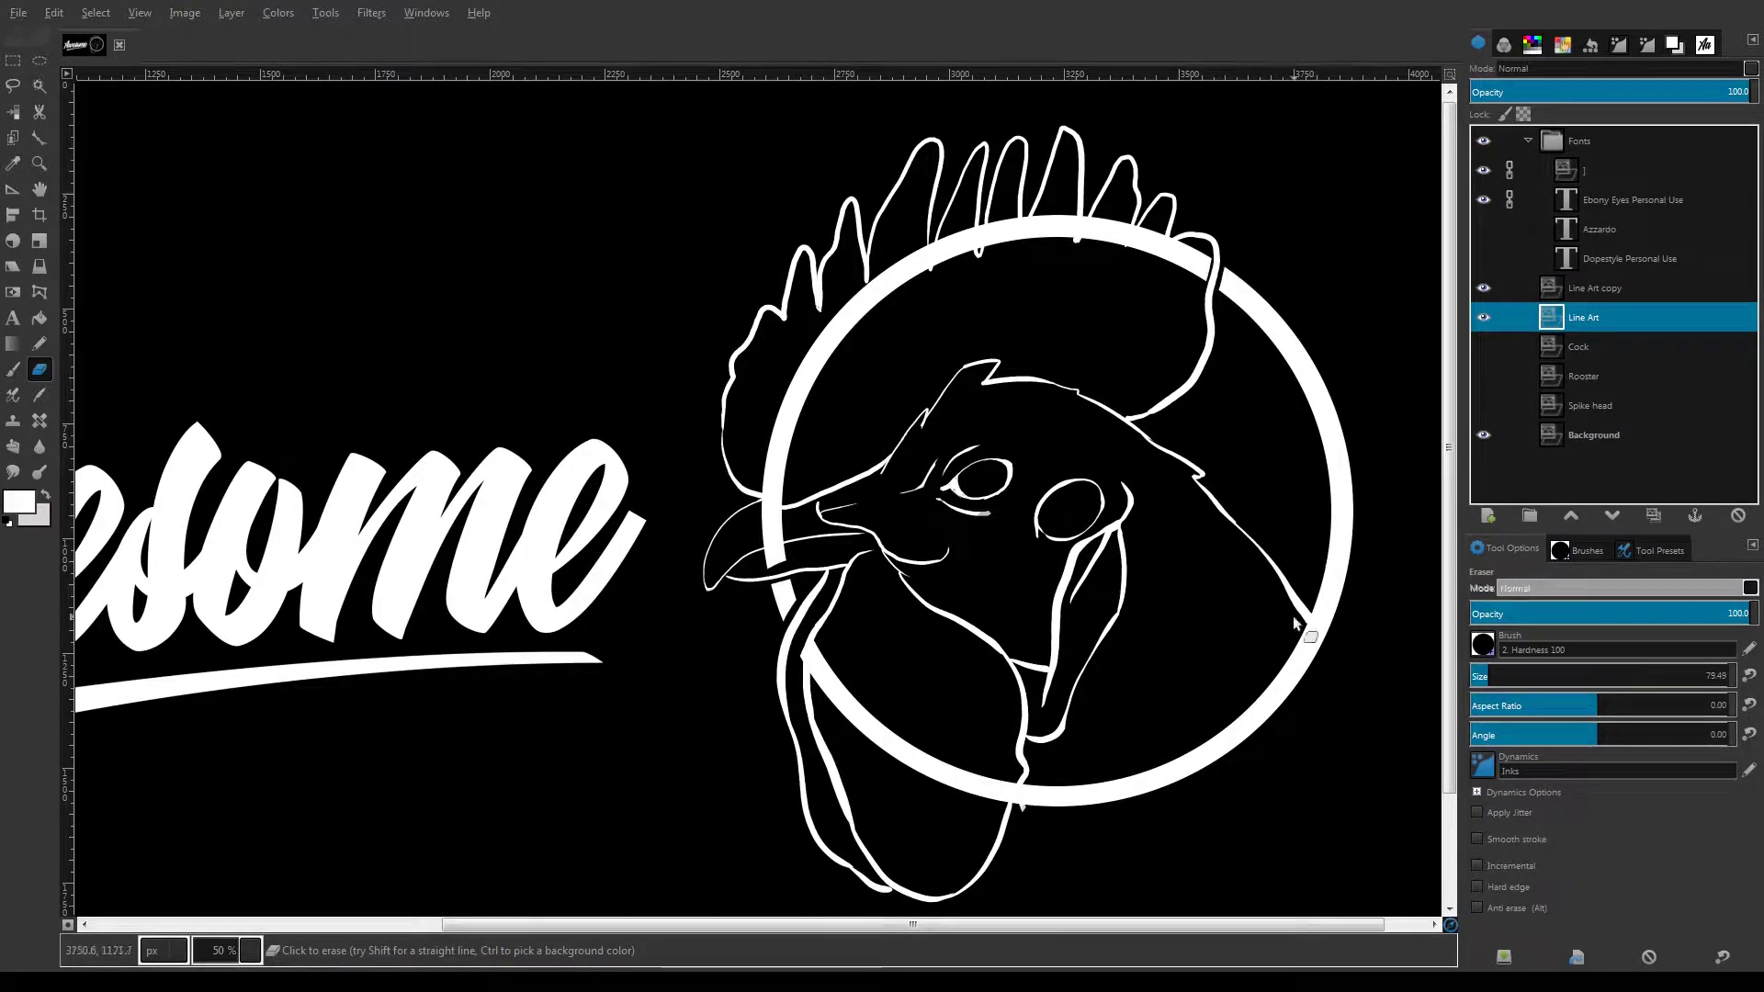
pyautogui.moveTo(812, 647)
pyautogui.mouseDown()
pyautogui.moveTo(877, 748)
pyautogui.moveTo(1002, 794)
pyautogui.mouseUp()
pyautogui.moveTo(771, 506); pyautogui.dragTo(776, 554)
pyautogui.moveTo(1204, 266)
pyautogui.mouseDown()
pyautogui.moveTo(1139, 262)
pyautogui.moveTo(777, 451)
pyautogui.mouseUp()
pyautogui.keyDown('ctrl'); pyautogui.scroll(-1, 972, 244); pyautogui.keyUp('ctrl')
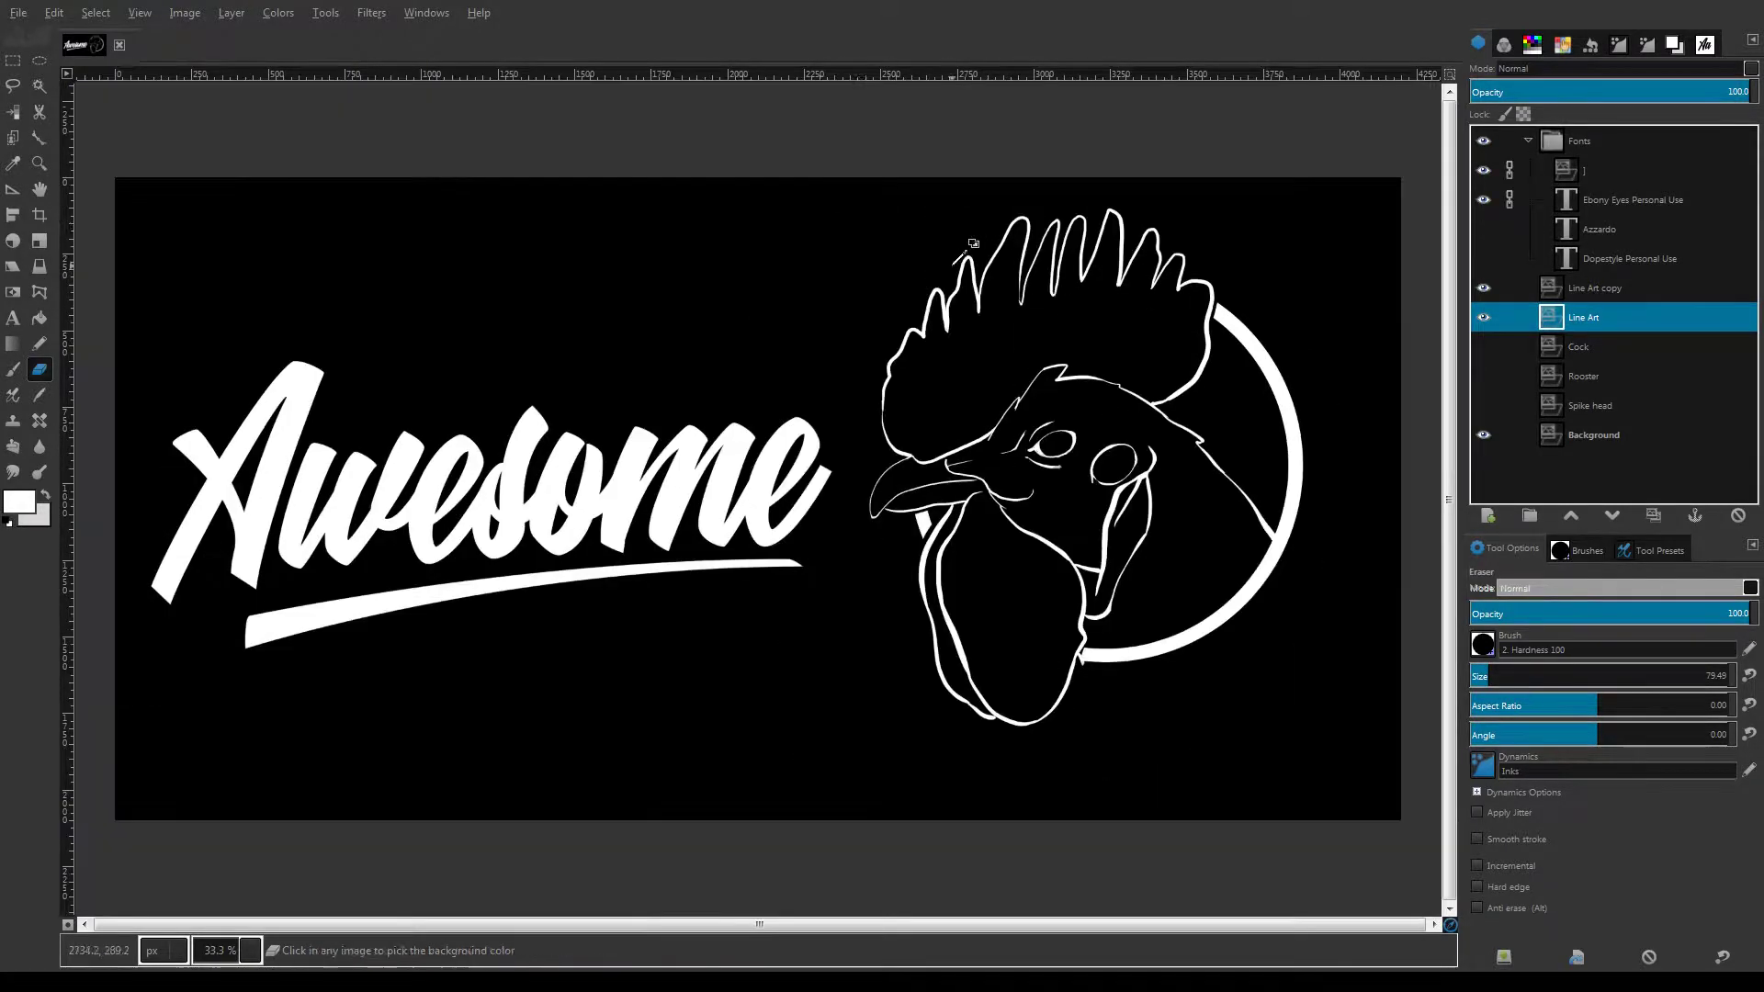
# Try to thicken the beak's outline with the Paintbrush on the Line Art copy layer, and undo the strokes
pyautogui.keyDown('ctrl'); pyautogui.scroll(1, 711, 360); pyautogui.keyUp('ctrl')
pyautogui.press('pageup')
pyautogui.press('p')
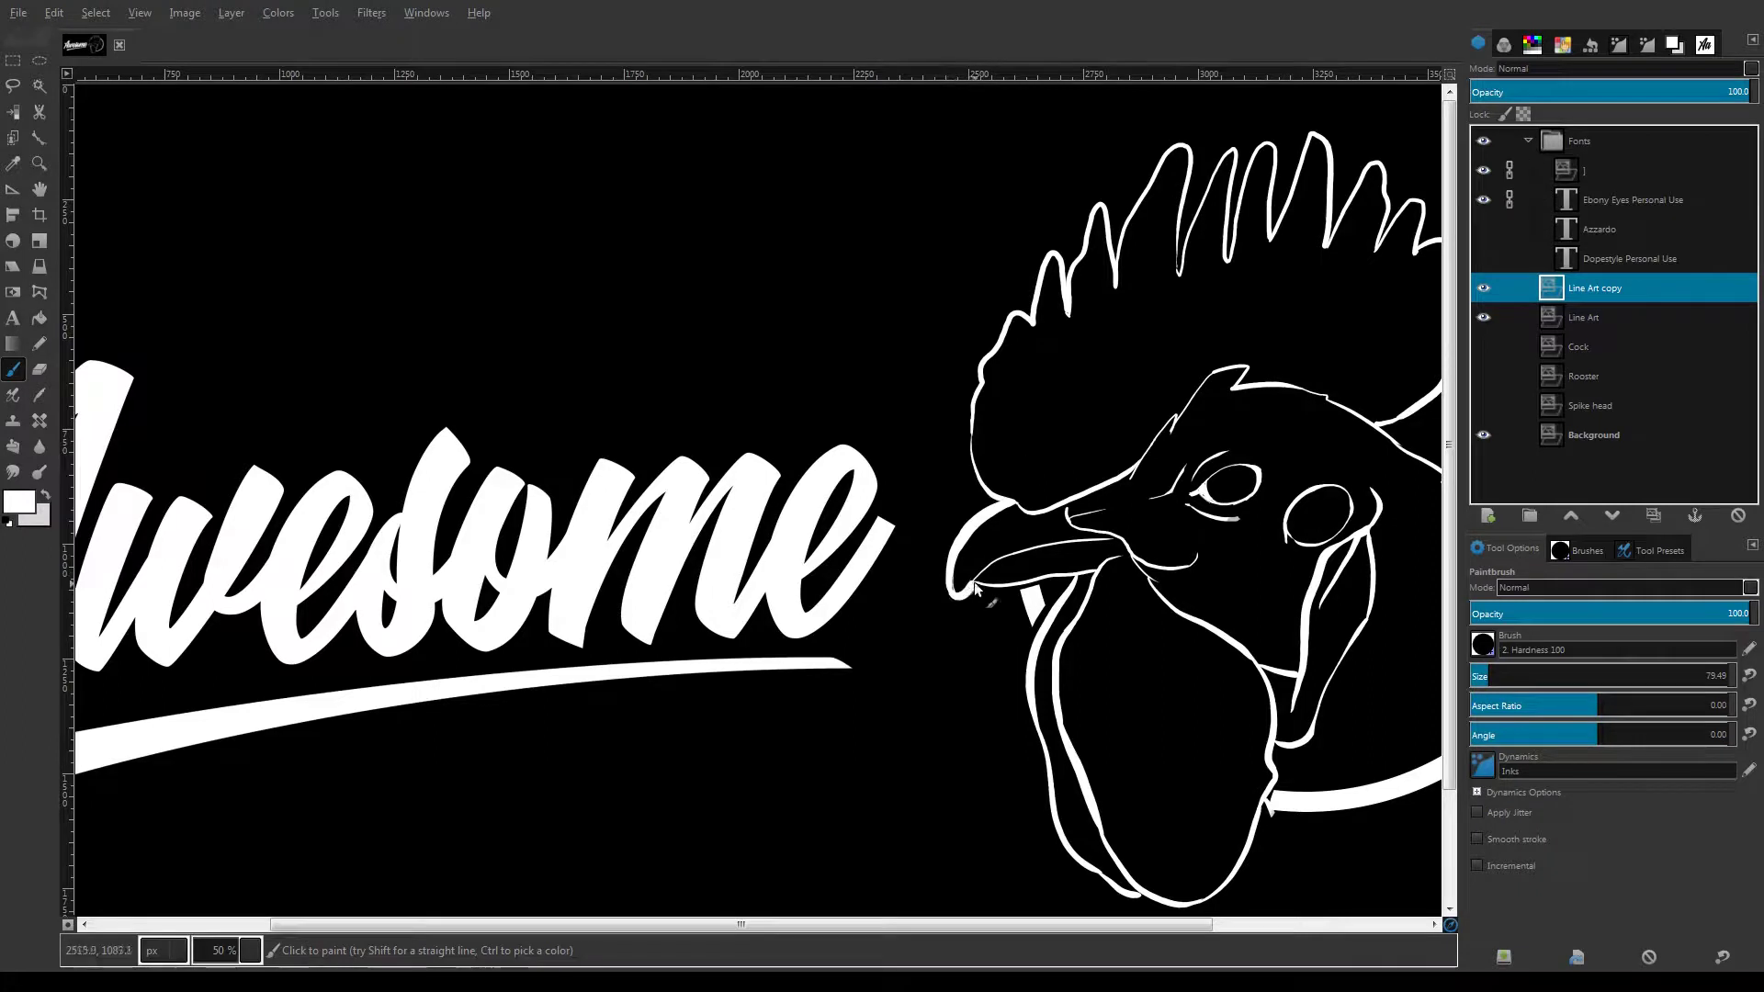
pyautogui.moveTo(975, 584)
pyautogui.mouseDown()
pyautogui.moveTo(1066, 582)
pyautogui.moveTo(792, 569)
pyautogui.mouseUp()
pyautogui.hotkey('ctrl', 'z')
pyautogui.hotkey('ctrl', 'z')
pyautogui.hotkey('ctrl', 'z')
pyautogui.hotkey('ctrl', 'z')
pyautogui.hotkey('ctrl', 'z')
pyautogui.hotkey('ctrl', 'z')
# Hide the Line Art ring layer and thicken the outer outline of the beak and the spiked comb
pyautogui.click(1485, 317)
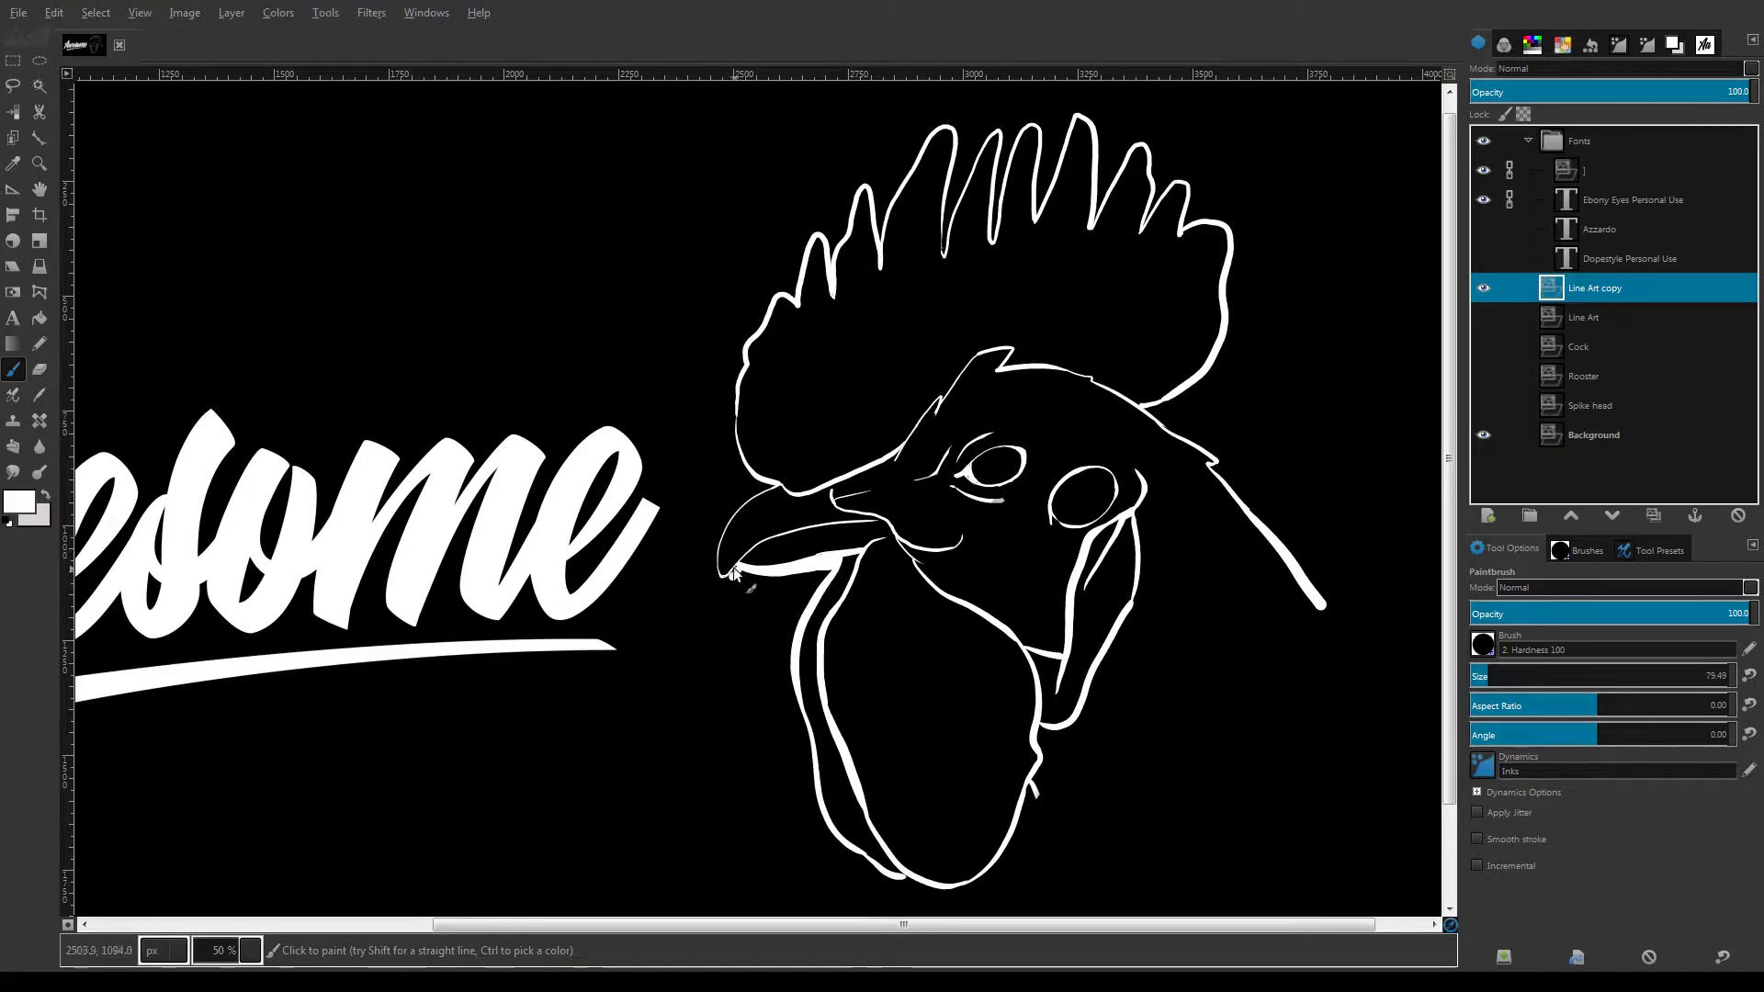
pyautogui.moveTo(726, 519); pyautogui.dragTo(714, 579)
pyautogui.moveTo(742, 375)
pyautogui.mouseDown()
pyautogui.moveTo(763, 482)
pyautogui.moveTo(779, 292)
pyautogui.moveTo(846, 221)
pyautogui.moveTo(887, 230)
pyautogui.moveTo(923, 151)
pyautogui.moveTo(943, 253)
pyautogui.moveTo(978, 157)
pyautogui.moveTo(1003, 151)
pyautogui.moveTo(994, 229)
pyautogui.moveTo(1024, 118)
pyautogui.moveTo(1039, 181)
pyautogui.moveTo(1066, 161)
pyautogui.moveTo(1107, 211)
pyautogui.moveTo(1139, 138)
pyautogui.moveTo(1164, 147)
pyautogui.moveTo(1144, 174)
pyautogui.moveTo(1191, 223)
pyautogui.moveTo(1135, 407)
pyautogui.mouseUp()
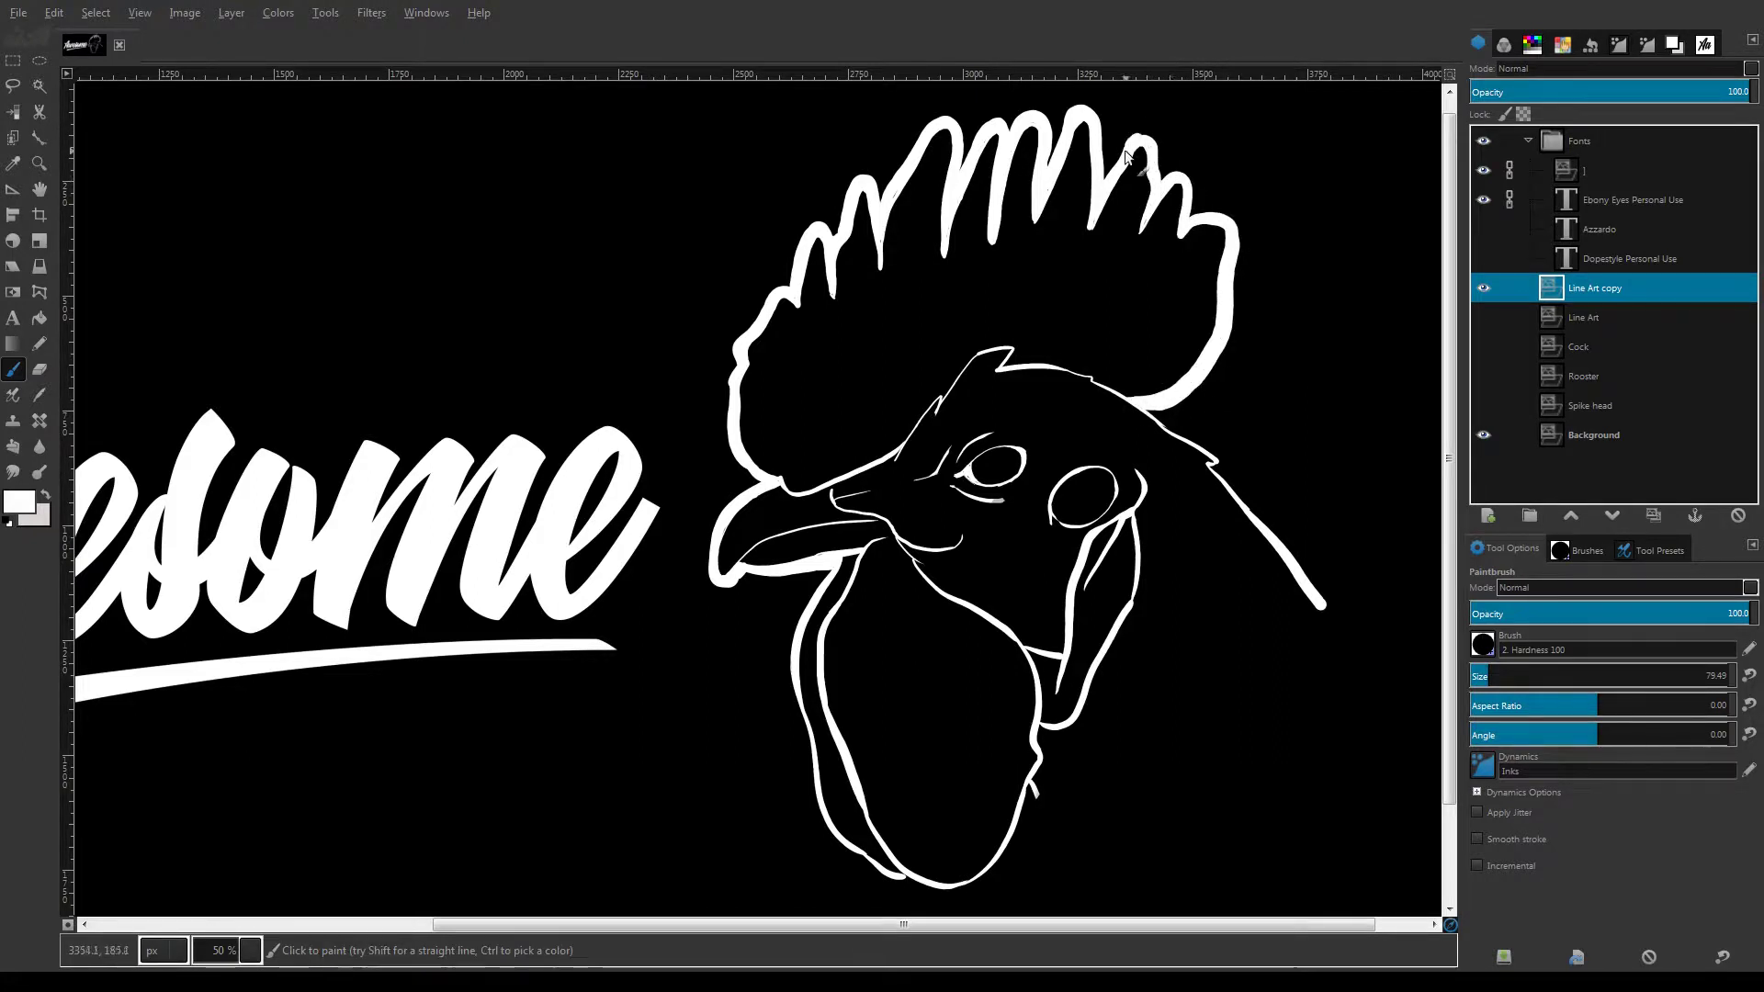
pyautogui.moveTo(1134, 142); pyautogui.dragTo(1160, 181)
# Thicken the back-of-neck line and the outer outlines of the wattles and earlobe, and add a highlight in the eye
pyautogui.moveTo(1148, 407)
pyautogui.mouseDown()
pyautogui.moveTo(1244, 496)
pyautogui.moveTo(1217, 472)
pyautogui.moveTo(1229, 453)
pyautogui.moveTo(1220, 473)
pyautogui.moveTo(1313, 606)
pyautogui.mouseUp()
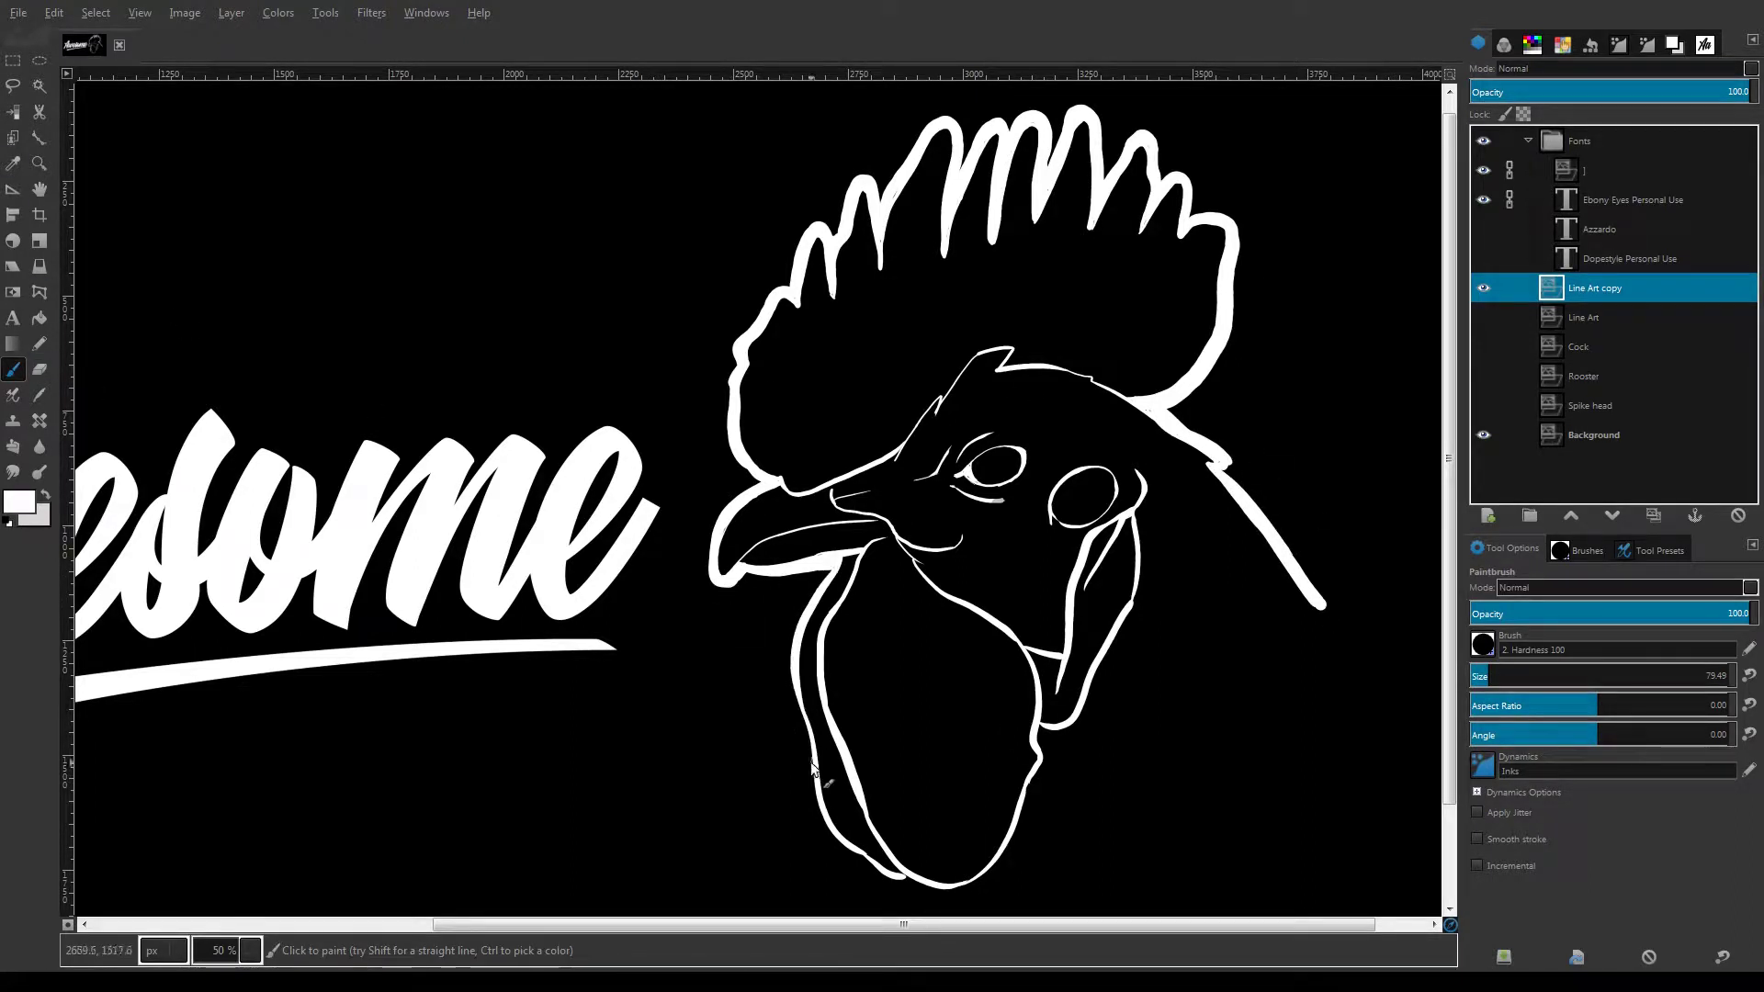
pyautogui.moveTo(832, 562)
pyautogui.mouseDown()
pyautogui.moveTo(793, 664)
pyautogui.moveTo(839, 835)
pyautogui.moveTo(913, 885)
pyautogui.moveTo(963, 888)
pyautogui.moveTo(910, 884)
pyautogui.moveTo(997, 870)
pyautogui.moveTo(919, 887)
pyautogui.moveTo(1021, 829)
pyautogui.moveTo(1128, 602)
pyautogui.moveTo(1139, 520)
pyautogui.mouseUp()
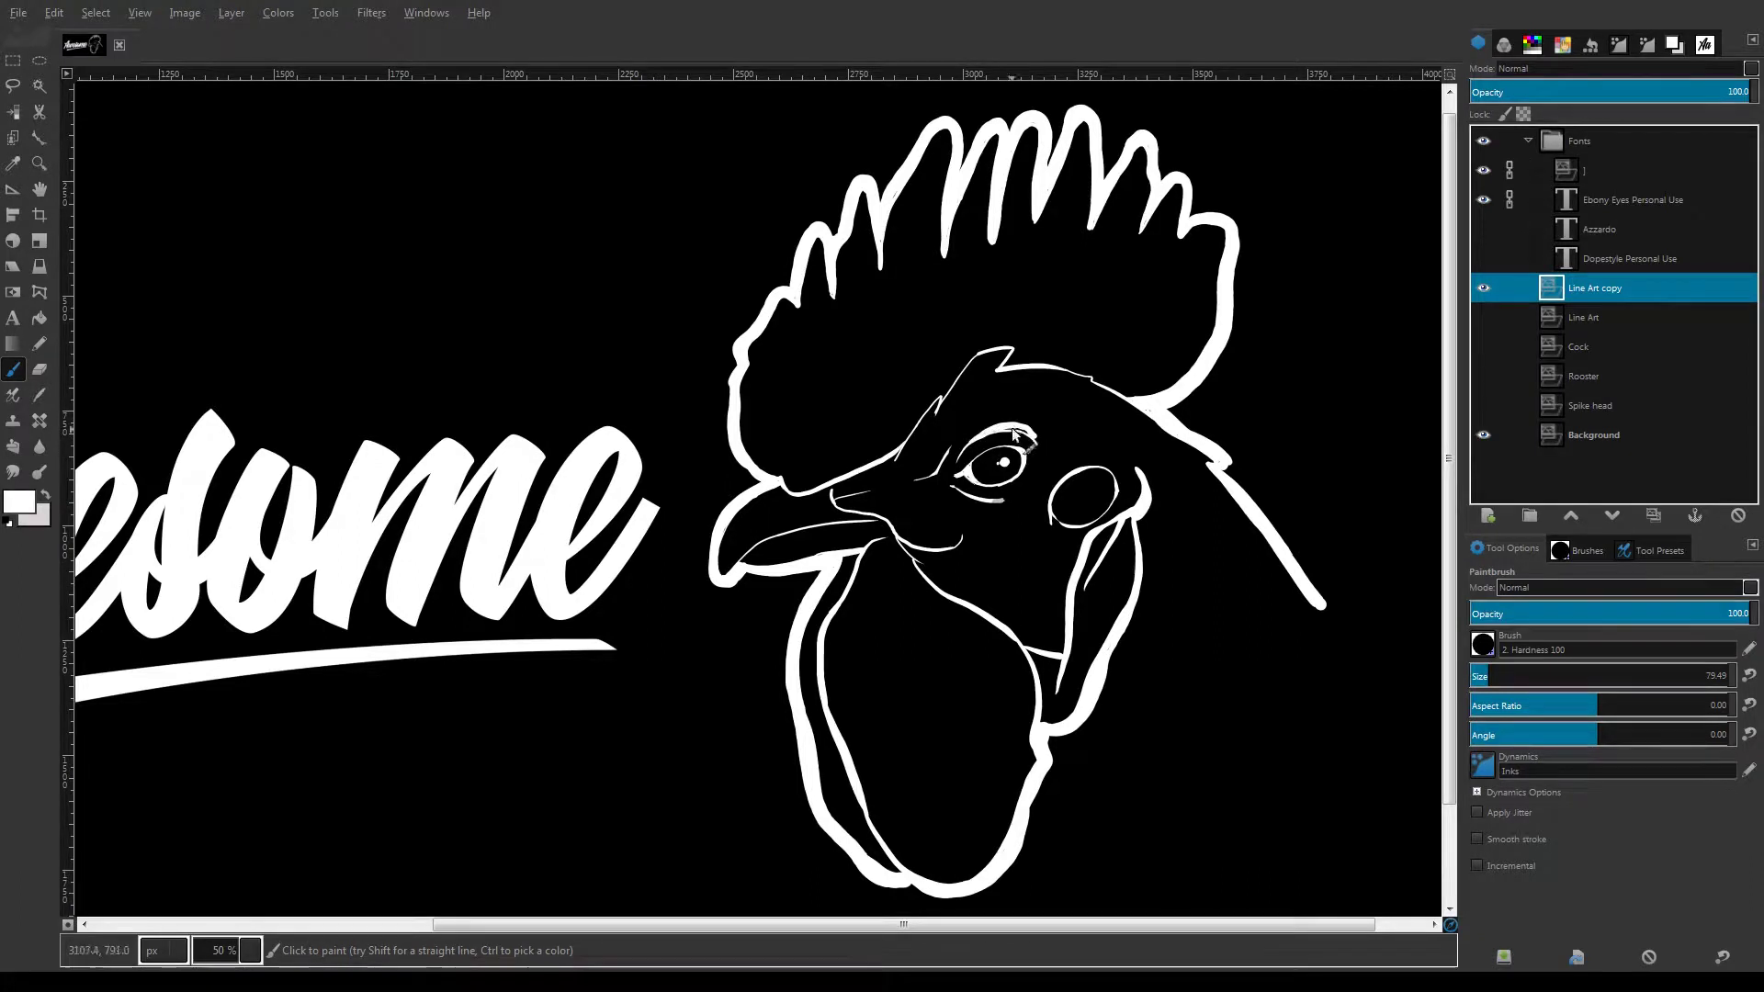
# Thicken the upper eyelid, ear, nape and lower-face lines on the Line Art copy layer, and show the Line Art ring layer
pyautogui.moveTo(1011, 429)
pyautogui.mouseDown()
pyautogui.moveTo(1039, 475)
pyautogui.moveTo(988, 503)
pyautogui.moveTo(1041, 466)
pyautogui.moveTo(1009, 368)
pyautogui.moveTo(1109, 498)
pyautogui.mouseUp()
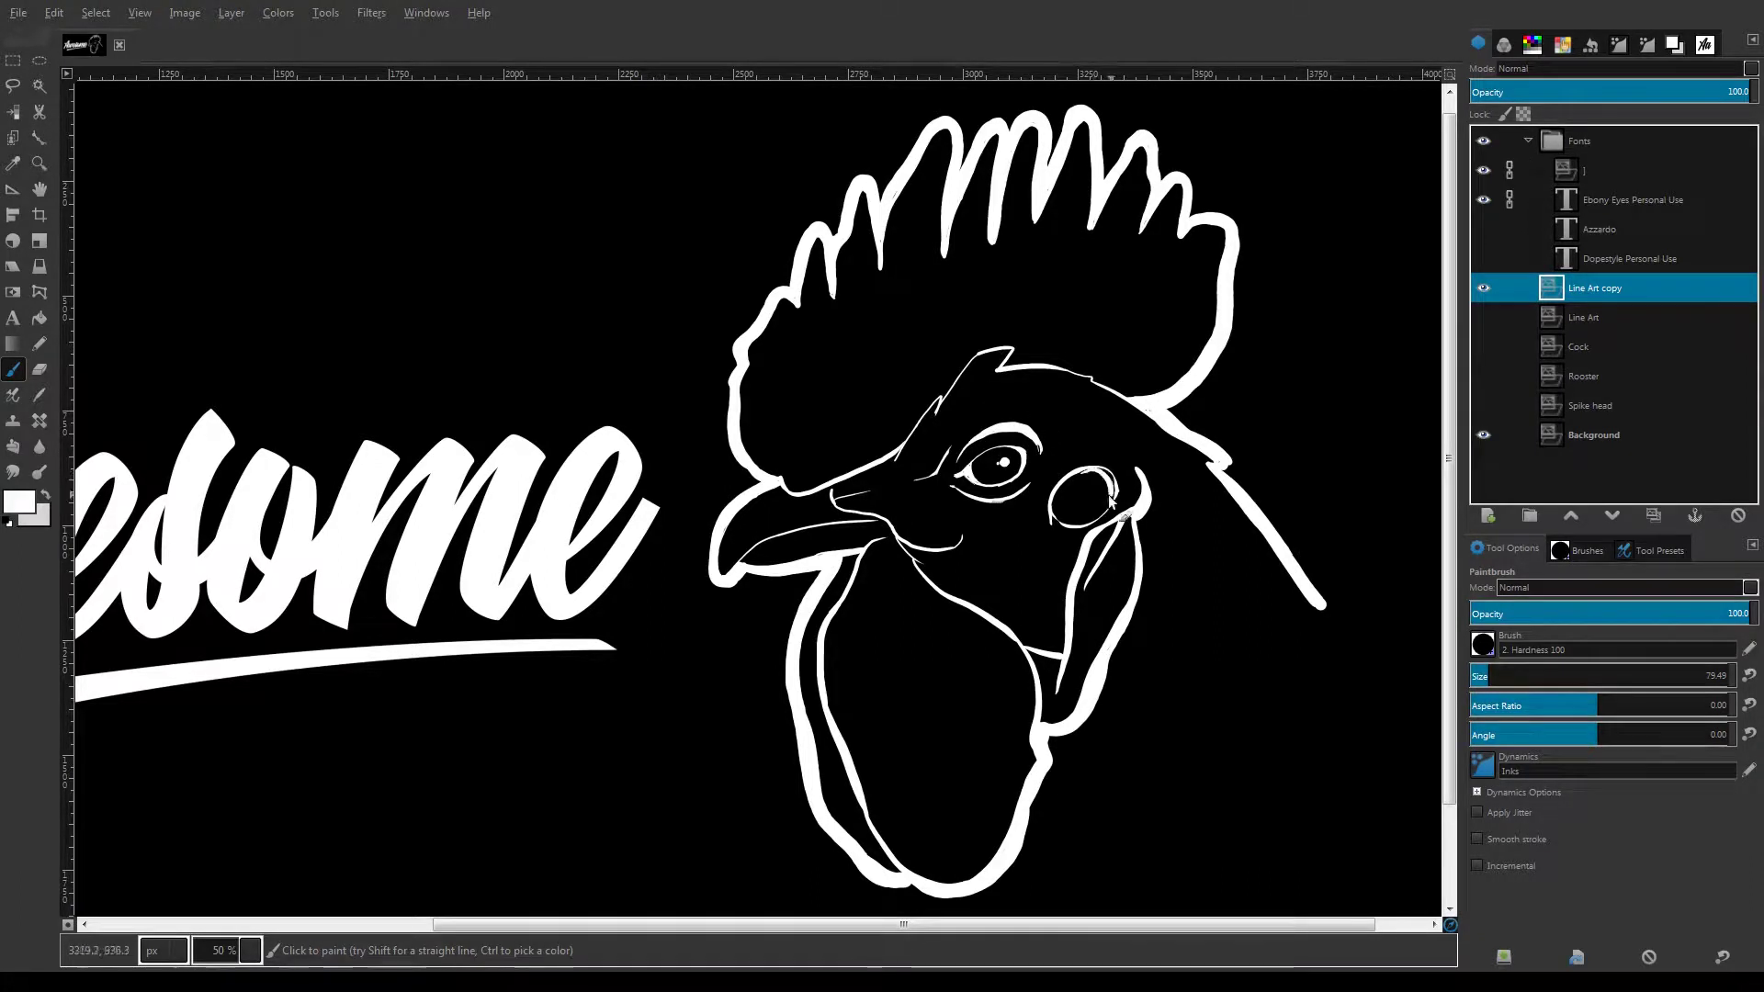
pyautogui.hotkey('ctrl', 'z')
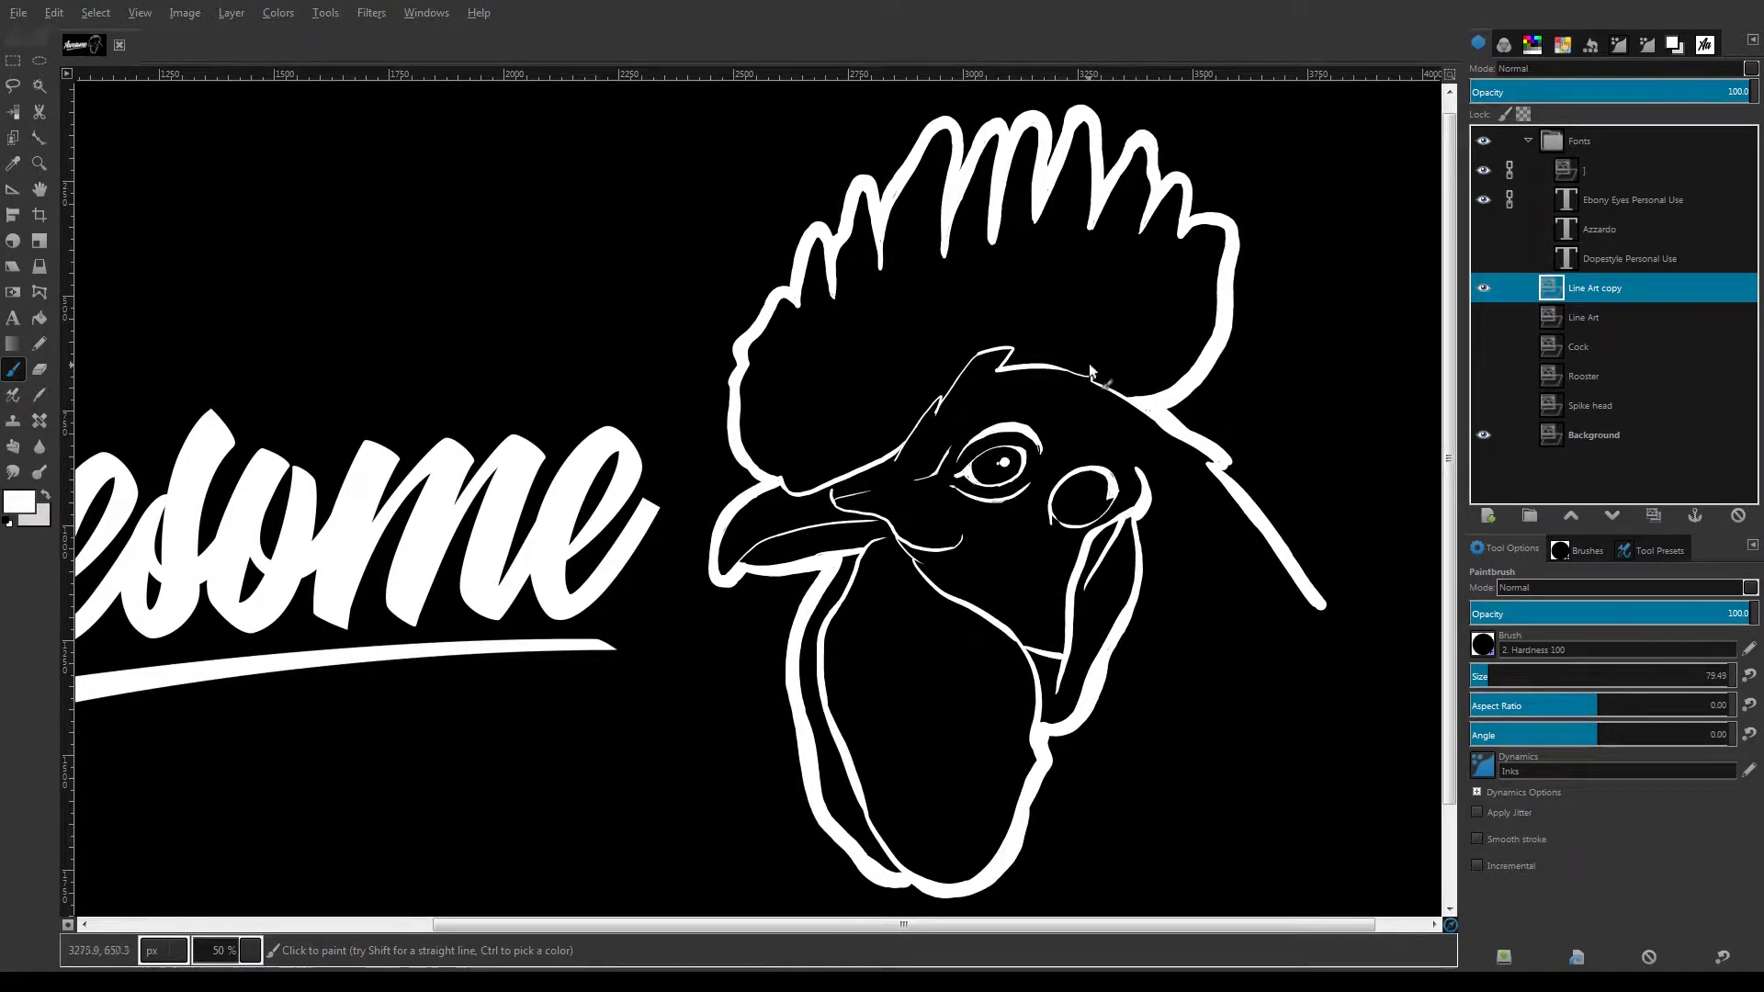
pyautogui.click(40, 369)
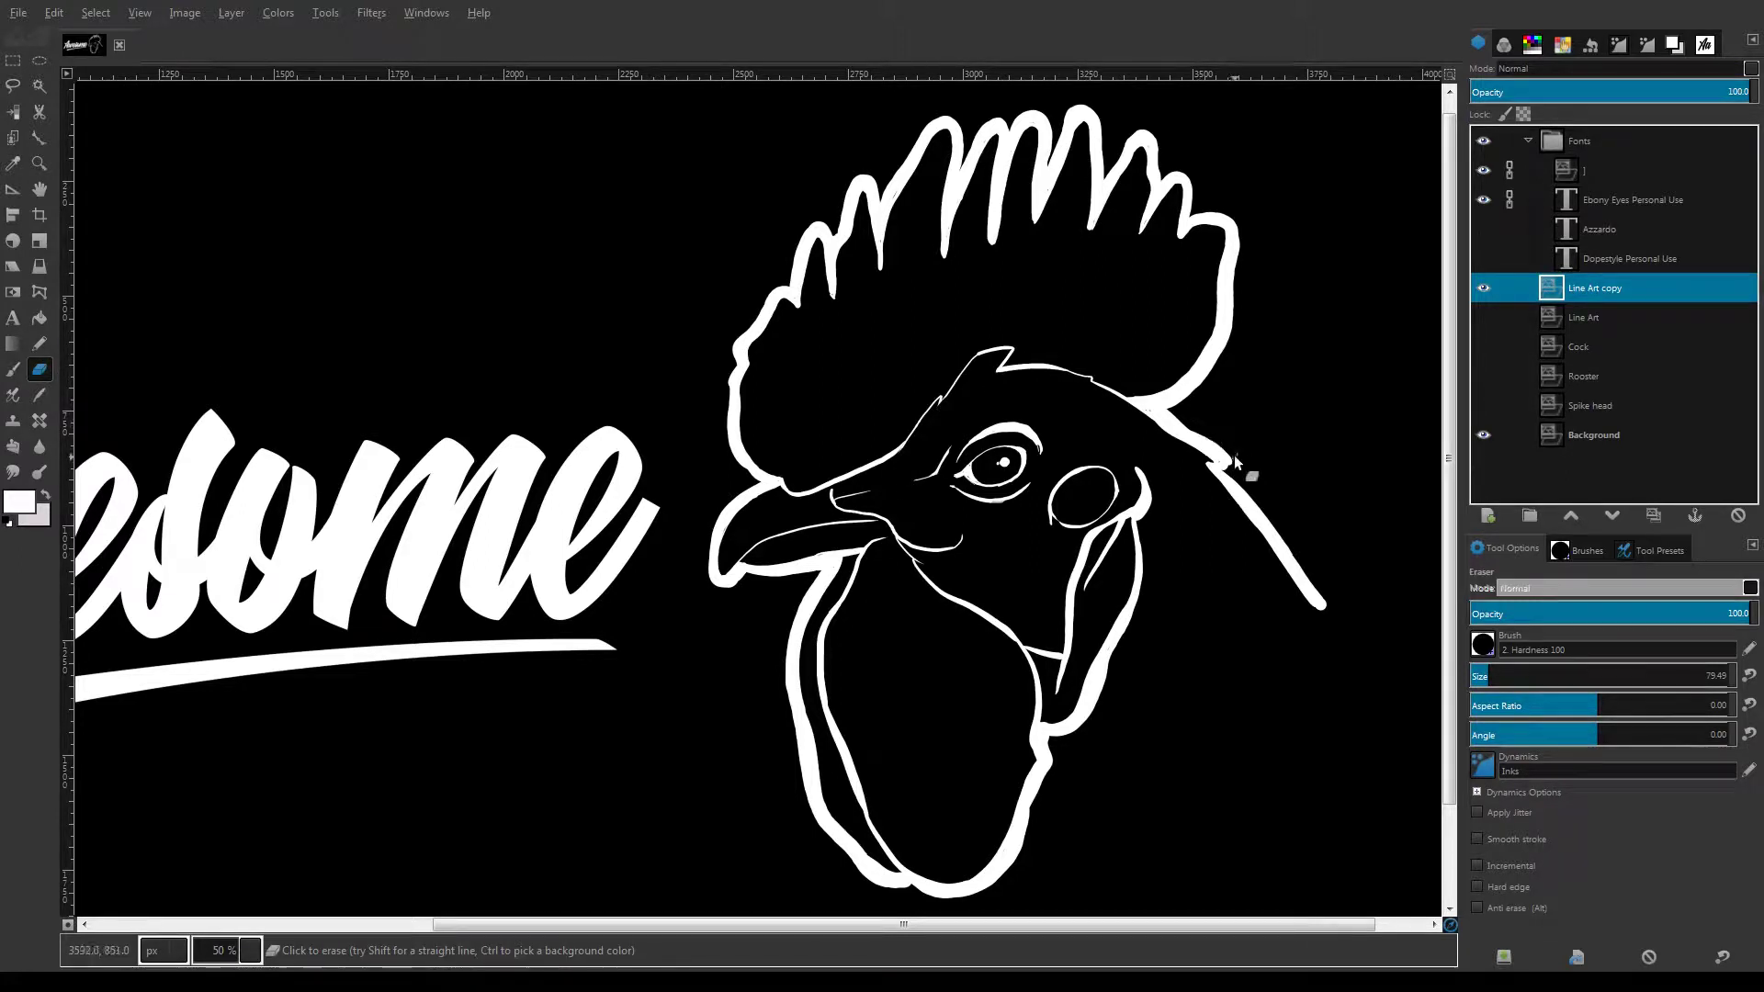
pyautogui.click(1482, 317)
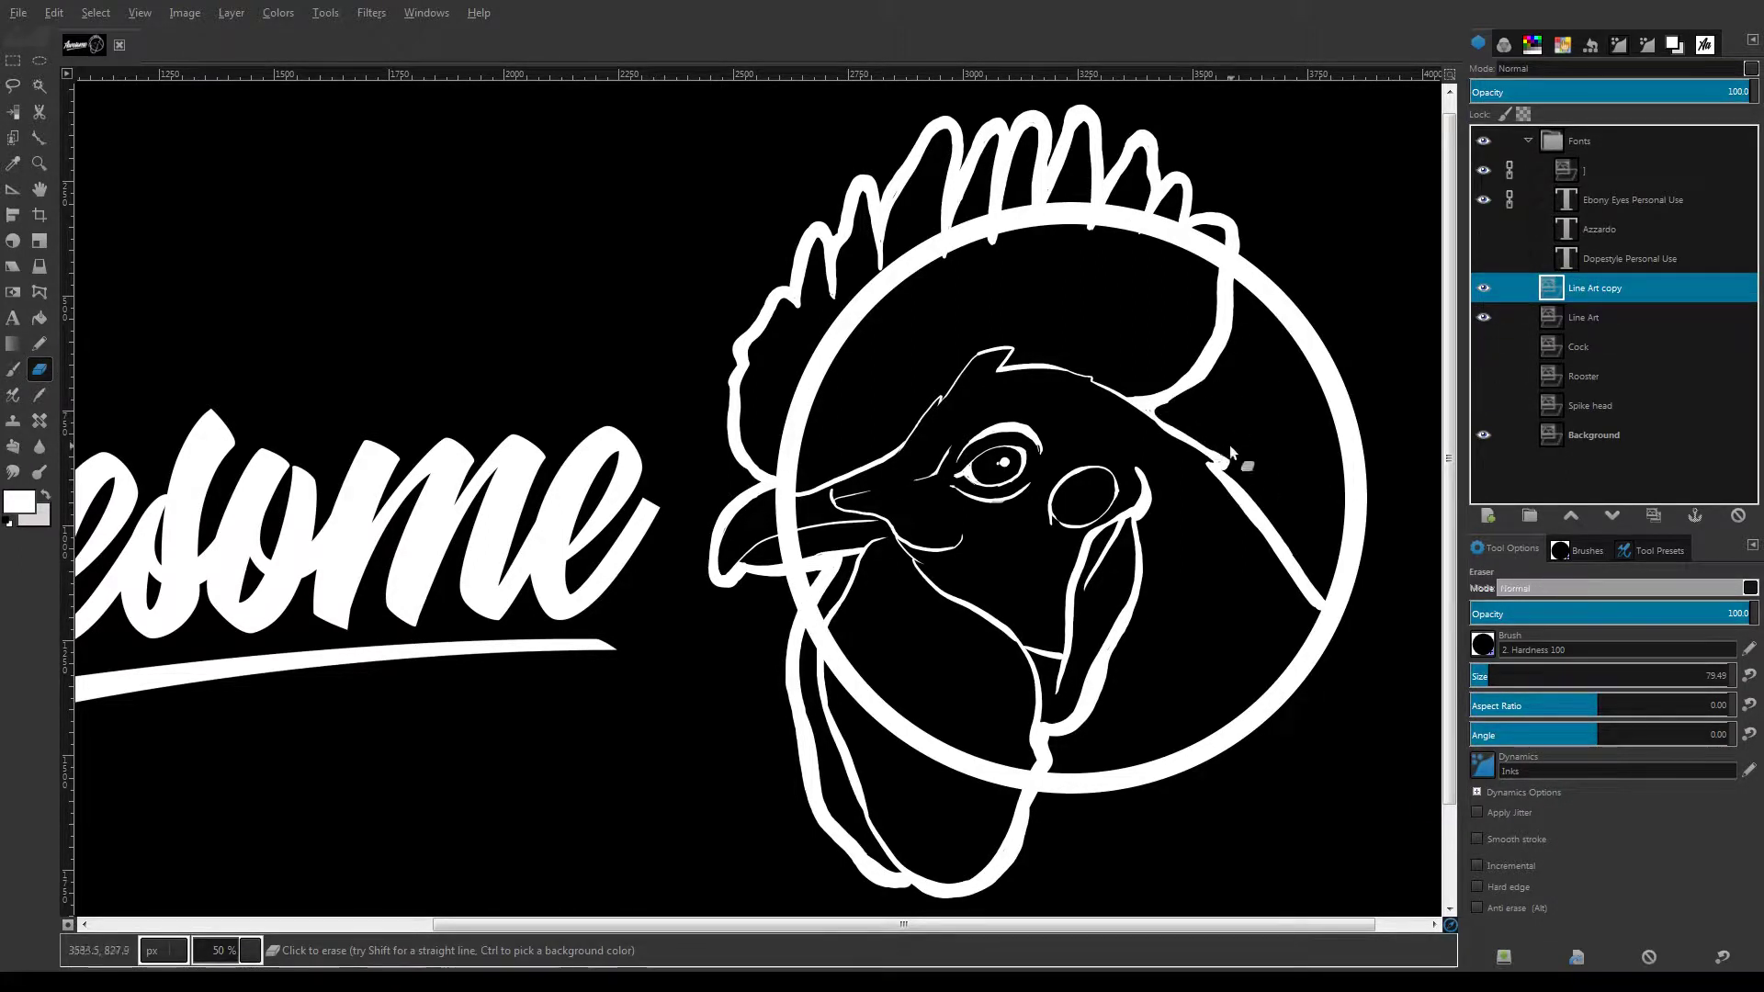
pyautogui.press('p')
pyautogui.moveTo(1167, 417); pyautogui.dragTo(1236, 465)
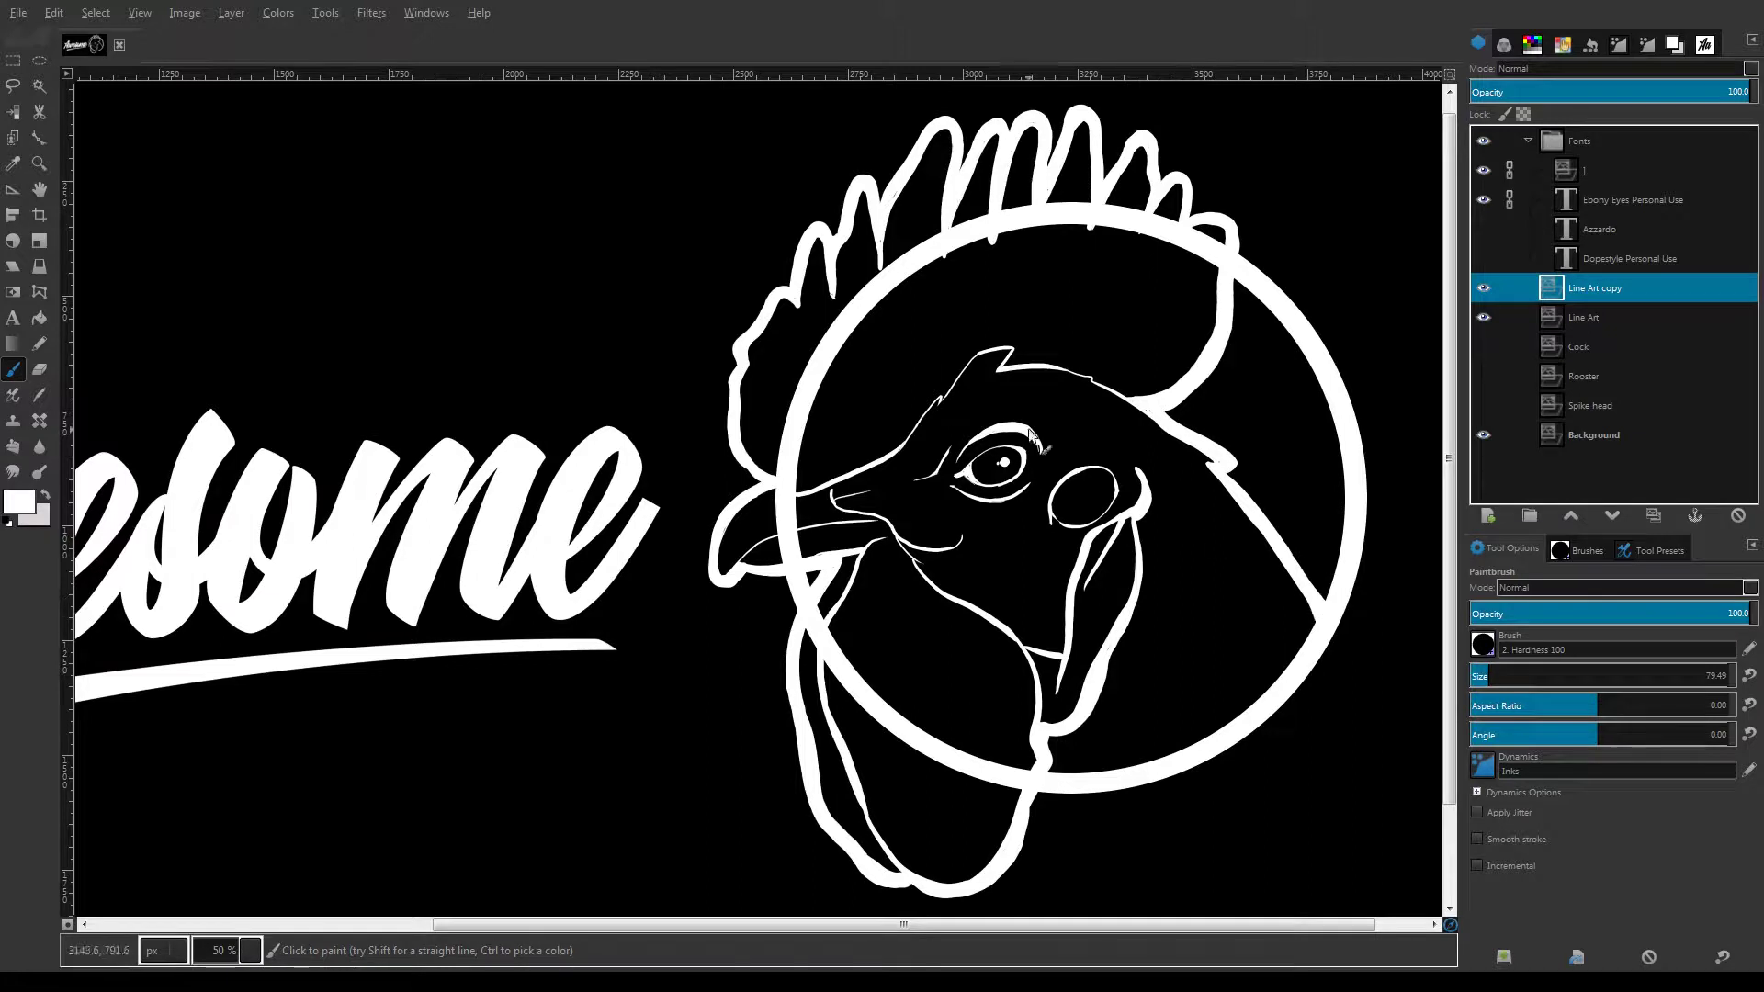
pyautogui.moveTo(897, 540)
pyautogui.mouseDown()
pyautogui.moveTo(974, 589)
pyautogui.moveTo(996, 643)
pyautogui.mouseUp()
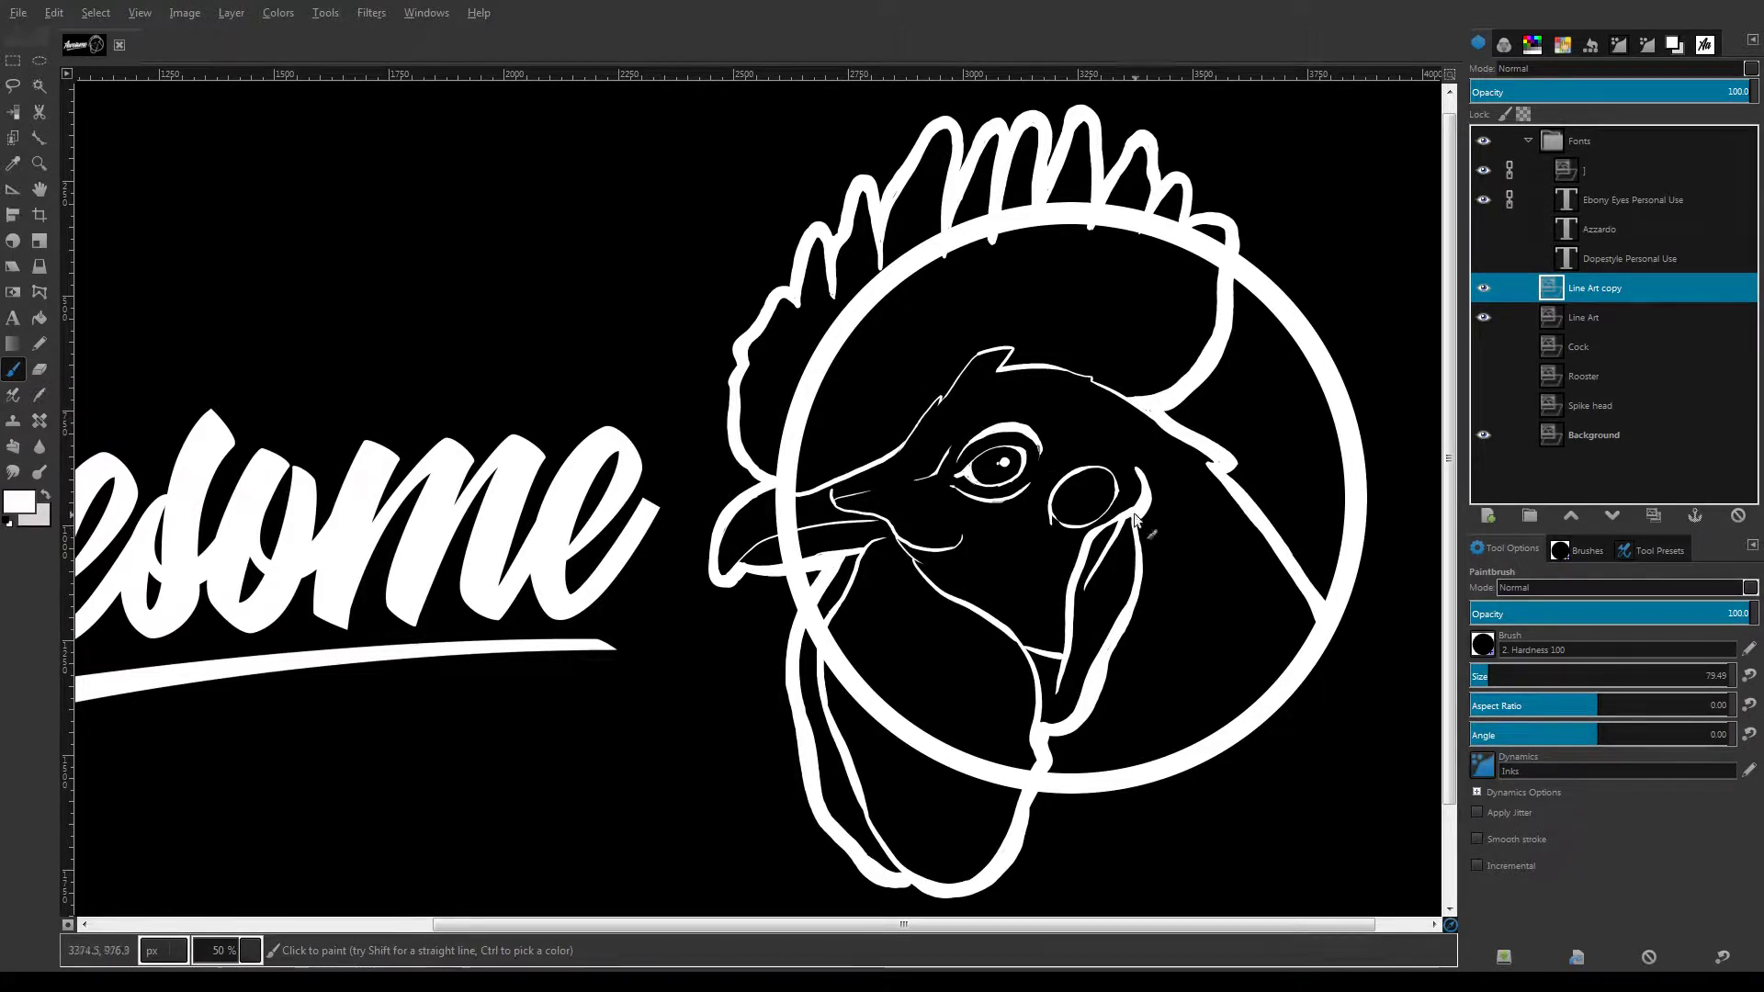
# Show the Cock reference photo and trace the brow contour above the eye and a short feather line behind the wattles
pyautogui.click(1483, 346)
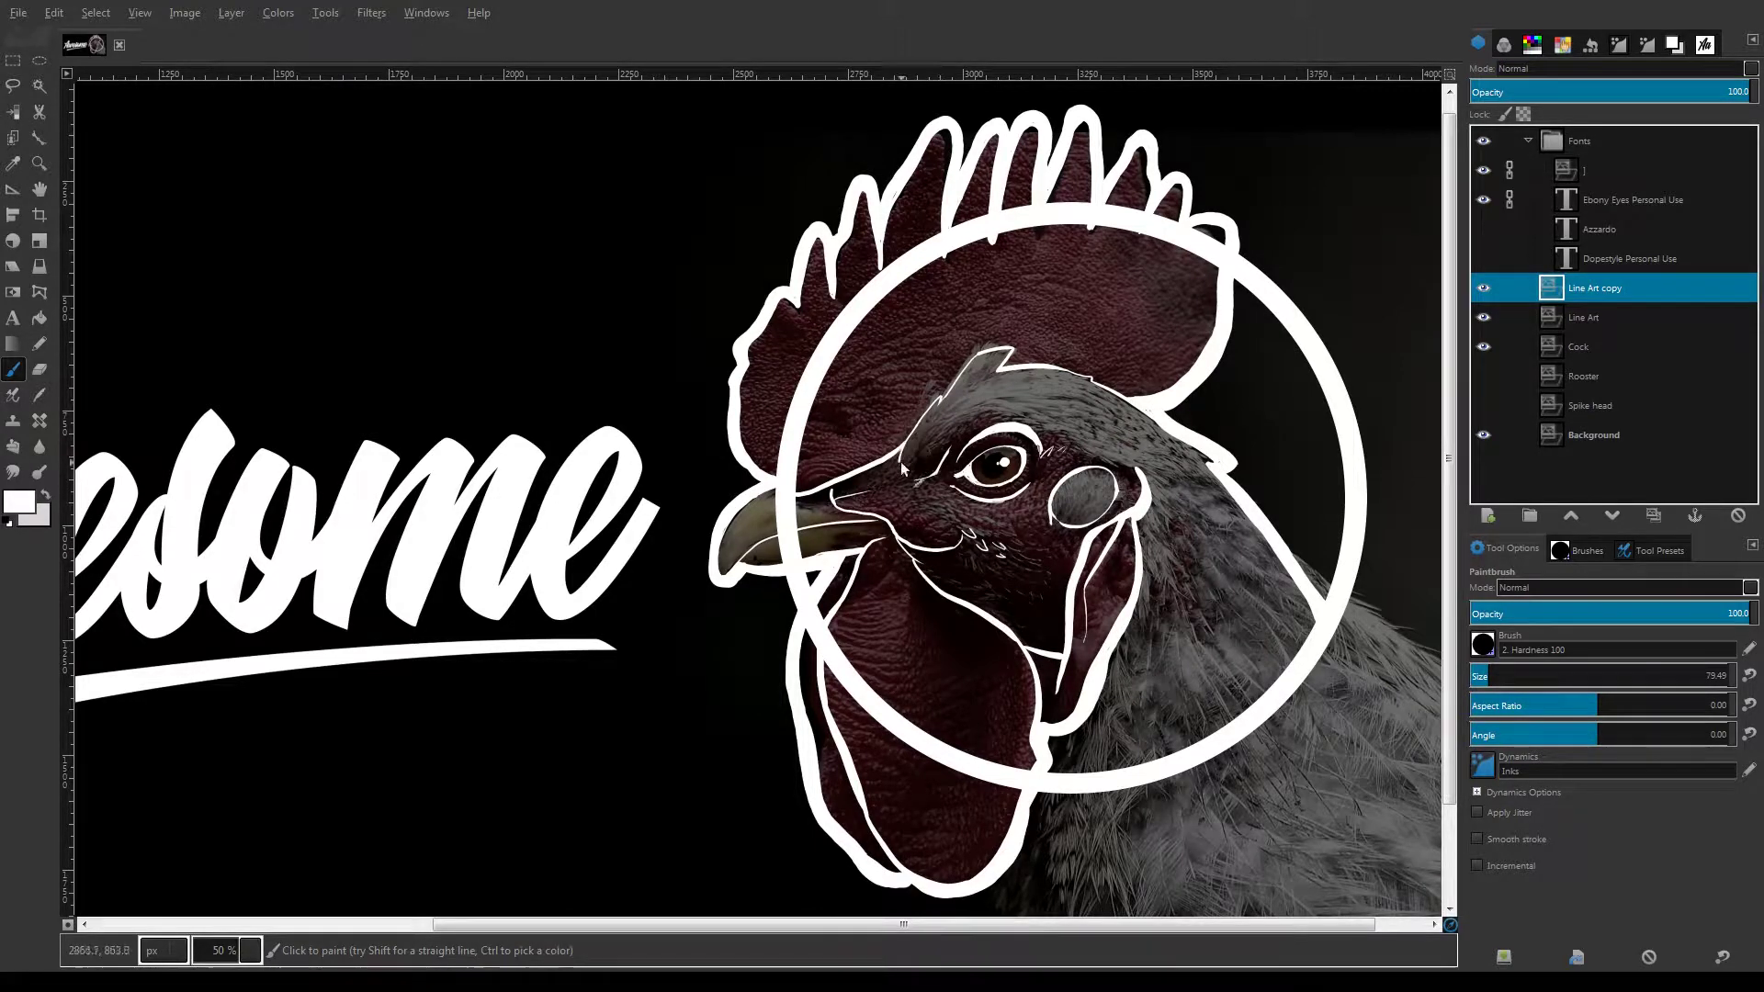
pyautogui.moveTo(901, 468)
pyautogui.mouseDown()
pyautogui.moveTo(1071, 436)
pyautogui.moveTo(1118, 466)
pyautogui.mouseUp()
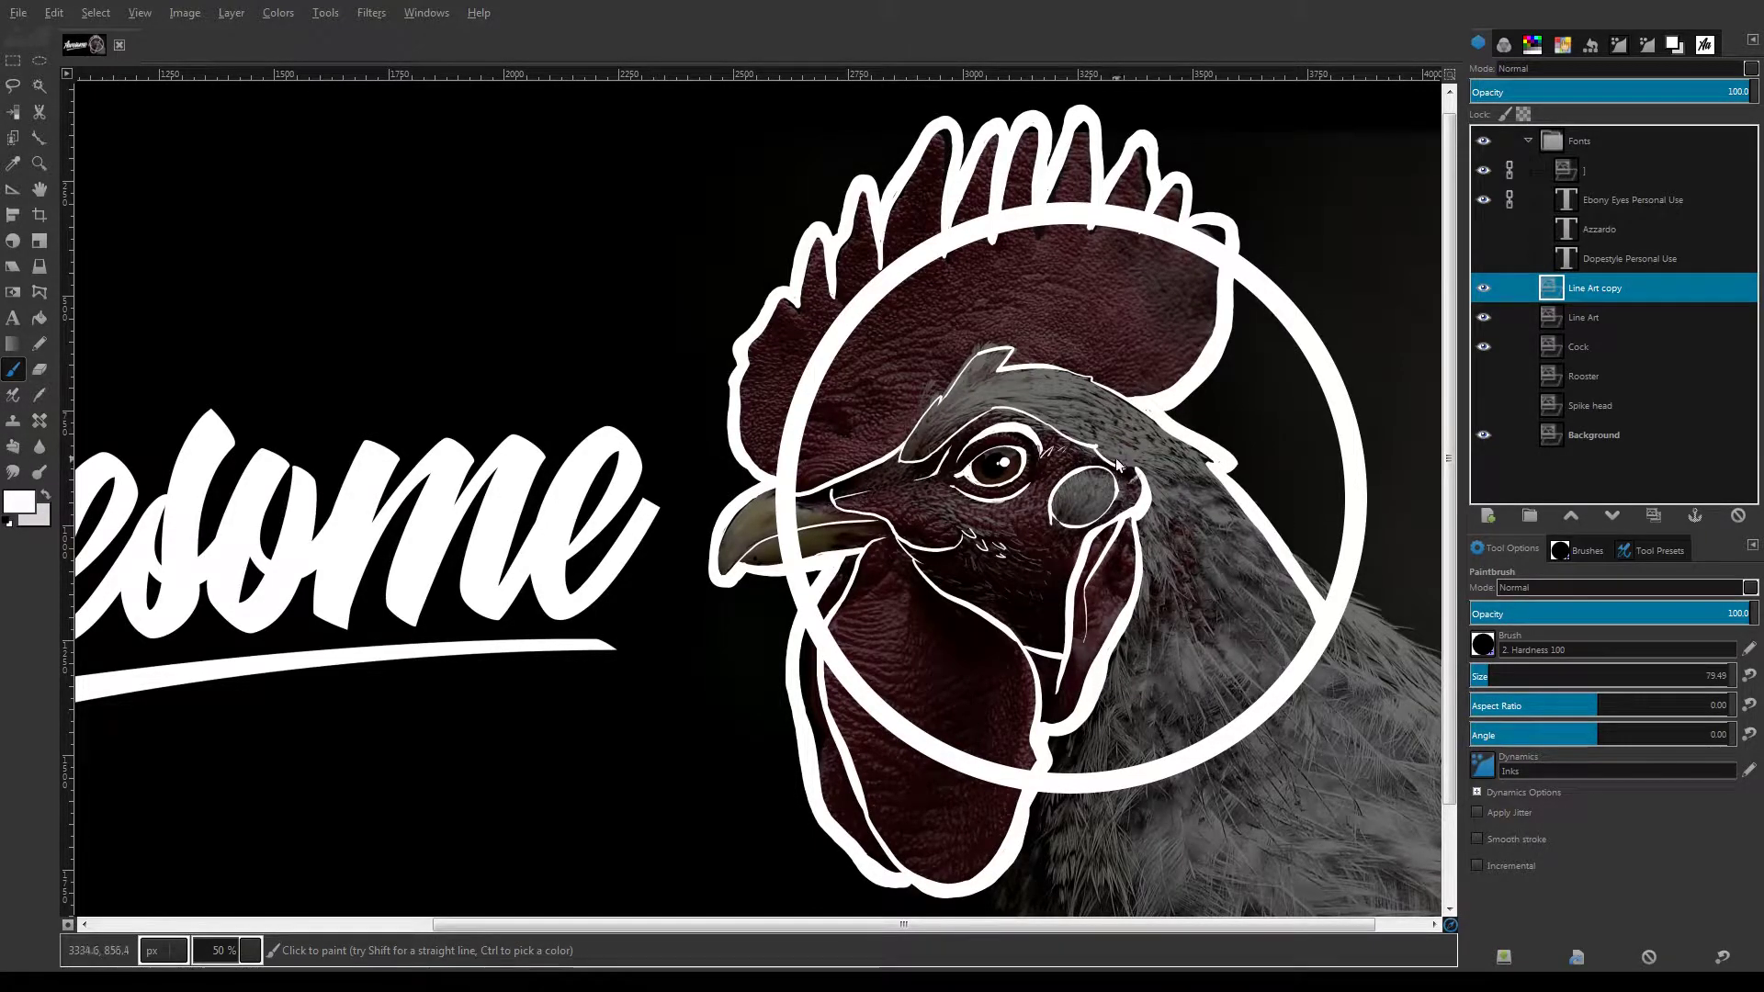
pyautogui.moveTo(1094, 718); pyautogui.dragTo(1076, 770)
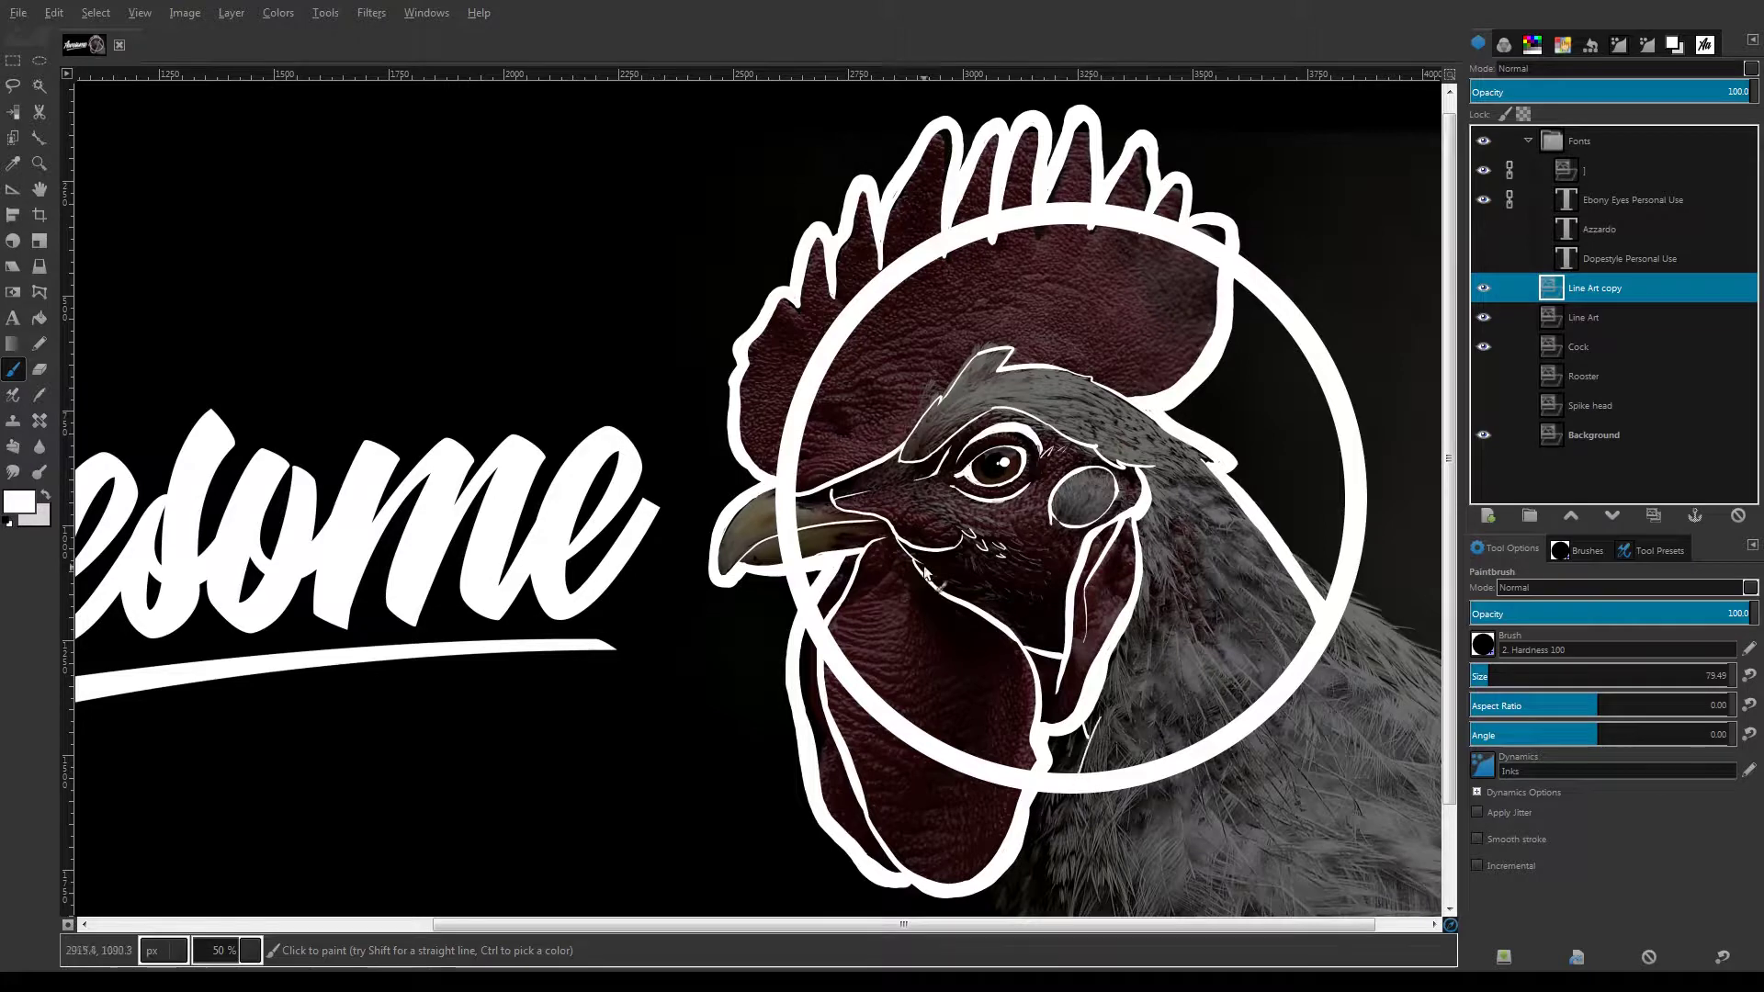
# Draw rows of small skin-texture marks on the cheek below the eye, toggling the Cock photo for reference and leaving it hidden
pyautogui.moveTo(938, 577); pyautogui.dragTo(950, 577)
pyautogui.moveTo(953, 581); pyautogui.dragTo(964, 584)
pyautogui.moveTo(968, 587); pyautogui.dragTo(982, 589)
pyautogui.click(1484, 347)
pyautogui.click(1484, 346)
pyautogui.moveTo(968, 526); pyautogui.dragTo(975, 532)
pyautogui.moveTo(955, 518); pyautogui.dragTo(962, 524)
pyautogui.click(1484, 346)
pyautogui.press('-')
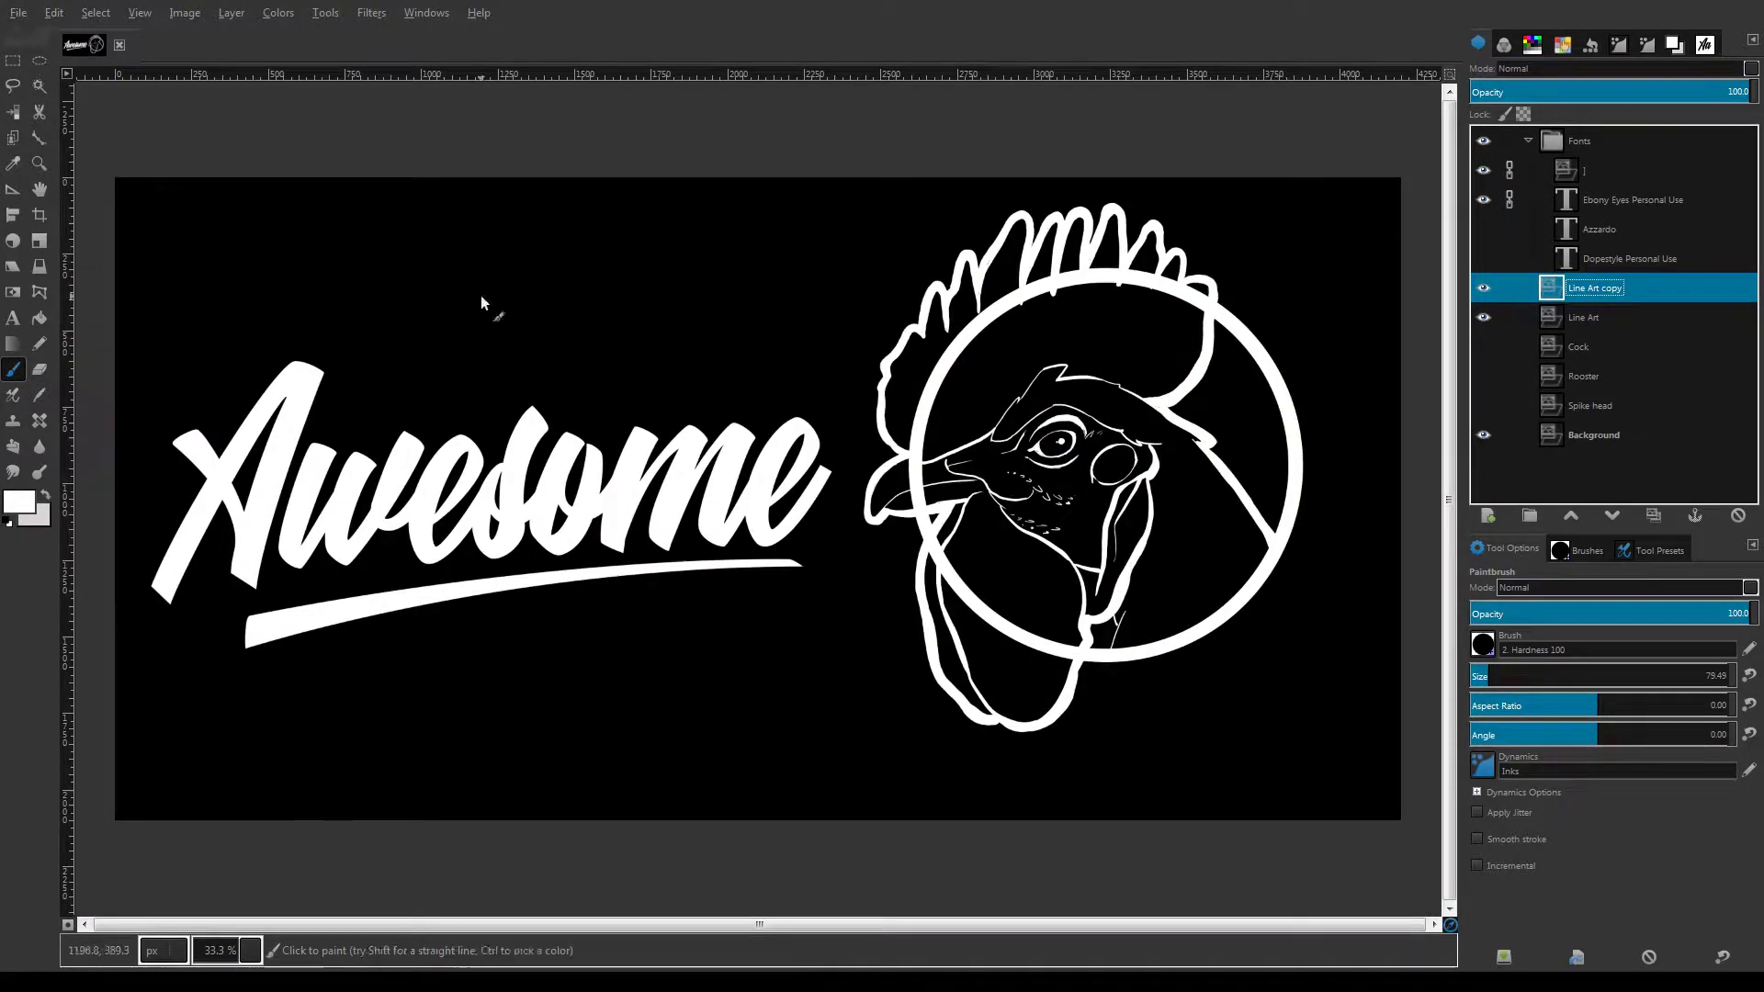
# Erase a small gap in the Line Art ring beside the comb, and extend the back-of-neck line past the ring on Line Art copy
pyautogui.hotkey('shift', 'e')
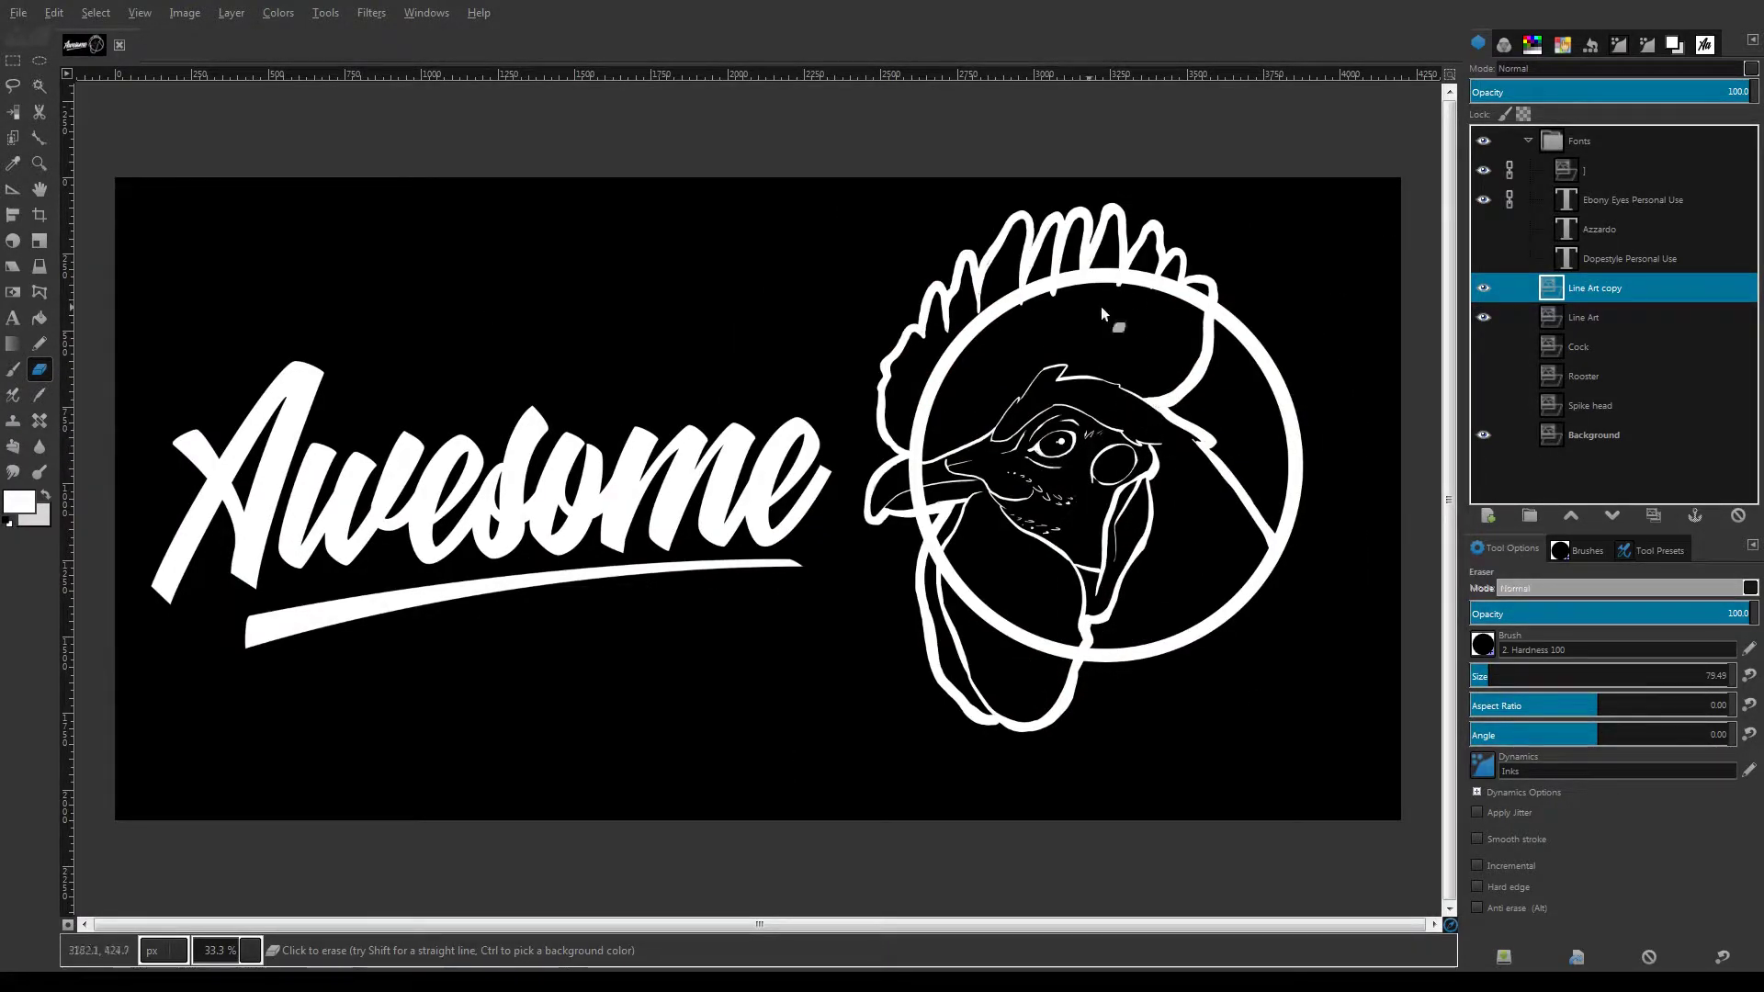
pyautogui.press('pagedown')
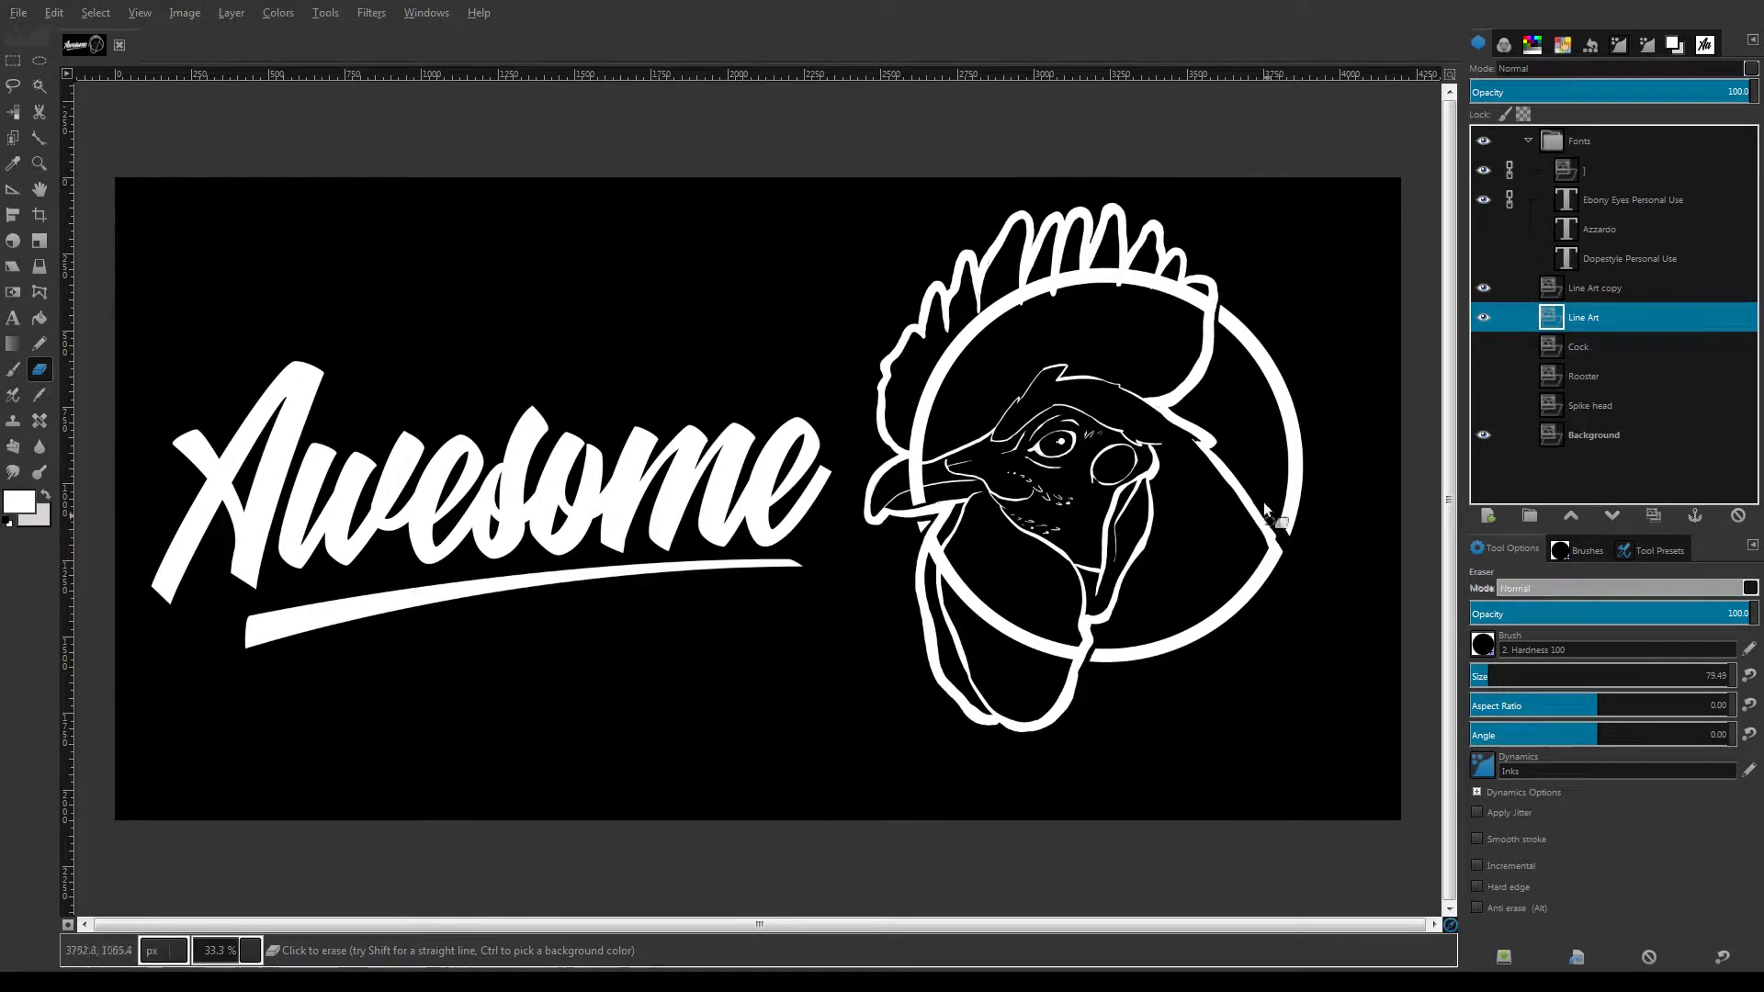
pyautogui.hotkey('ctrl', 'z')
pyautogui.press('pageup')
pyautogui.press('p')
pyautogui.moveTo(1270, 534); pyautogui.dragTo(1304, 588)
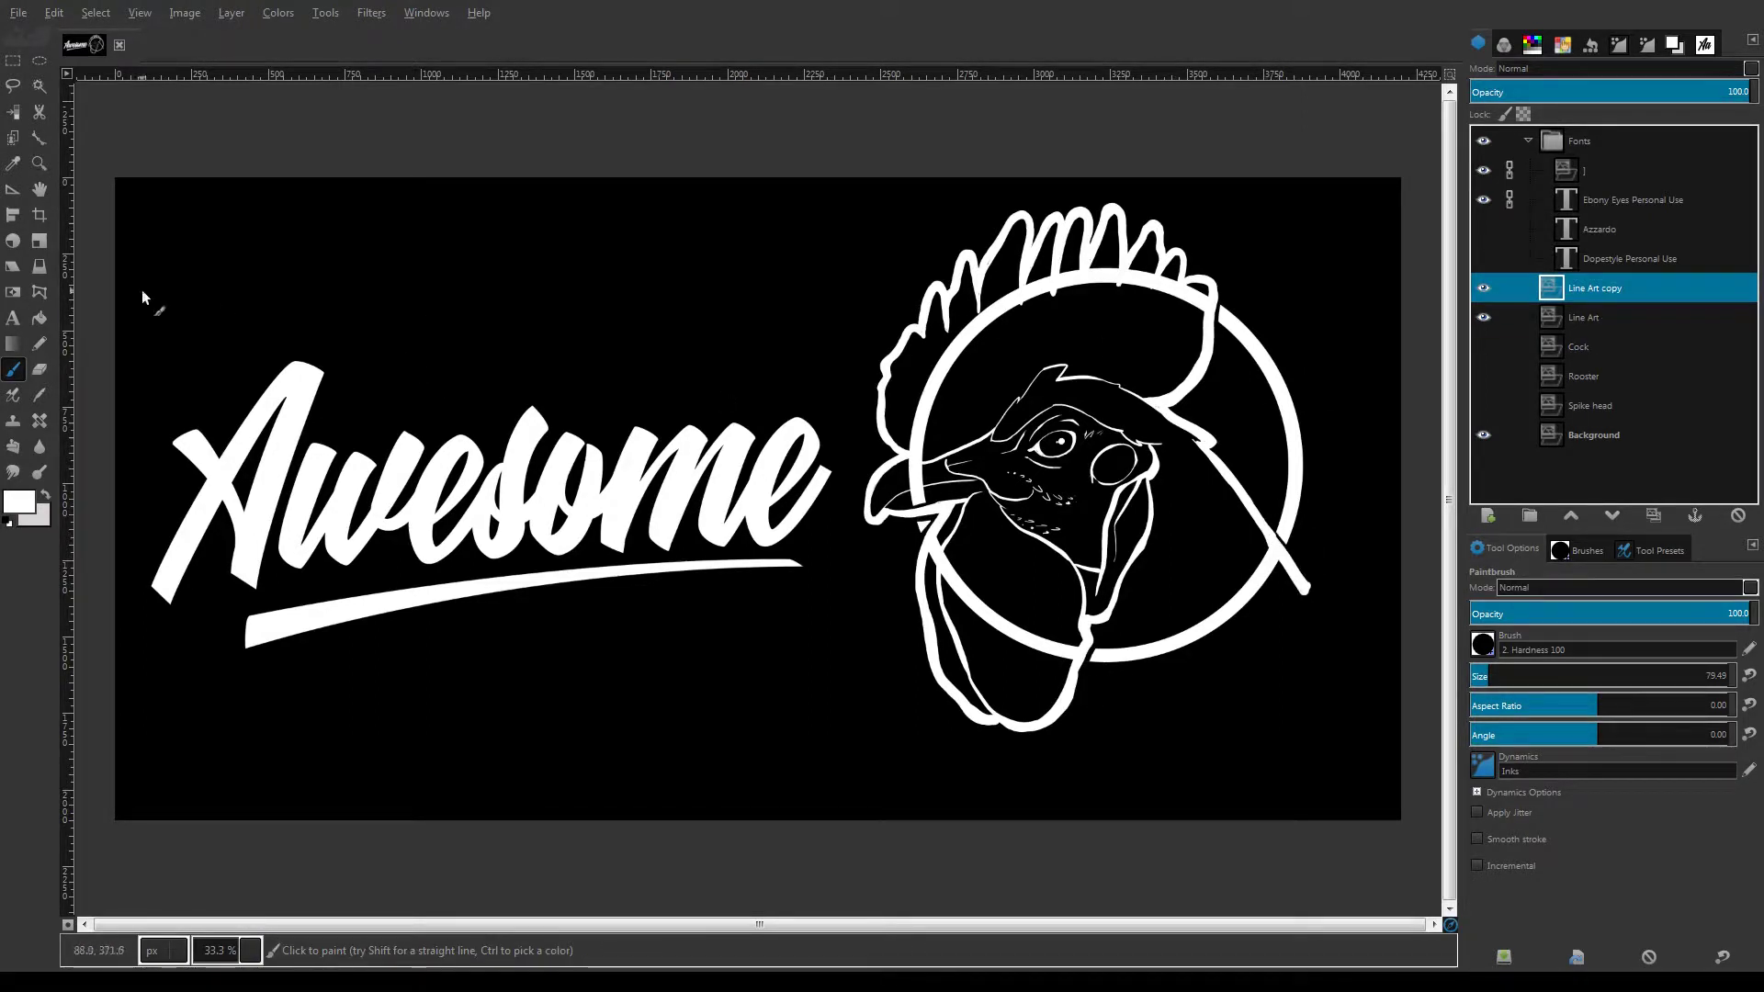
# Trim the back-of-neck line's overhang outside the ring on the Line Art copy layer with the Eraser
pyautogui.hotkey('shift', 'e')
pyautogui.press('pagedown')
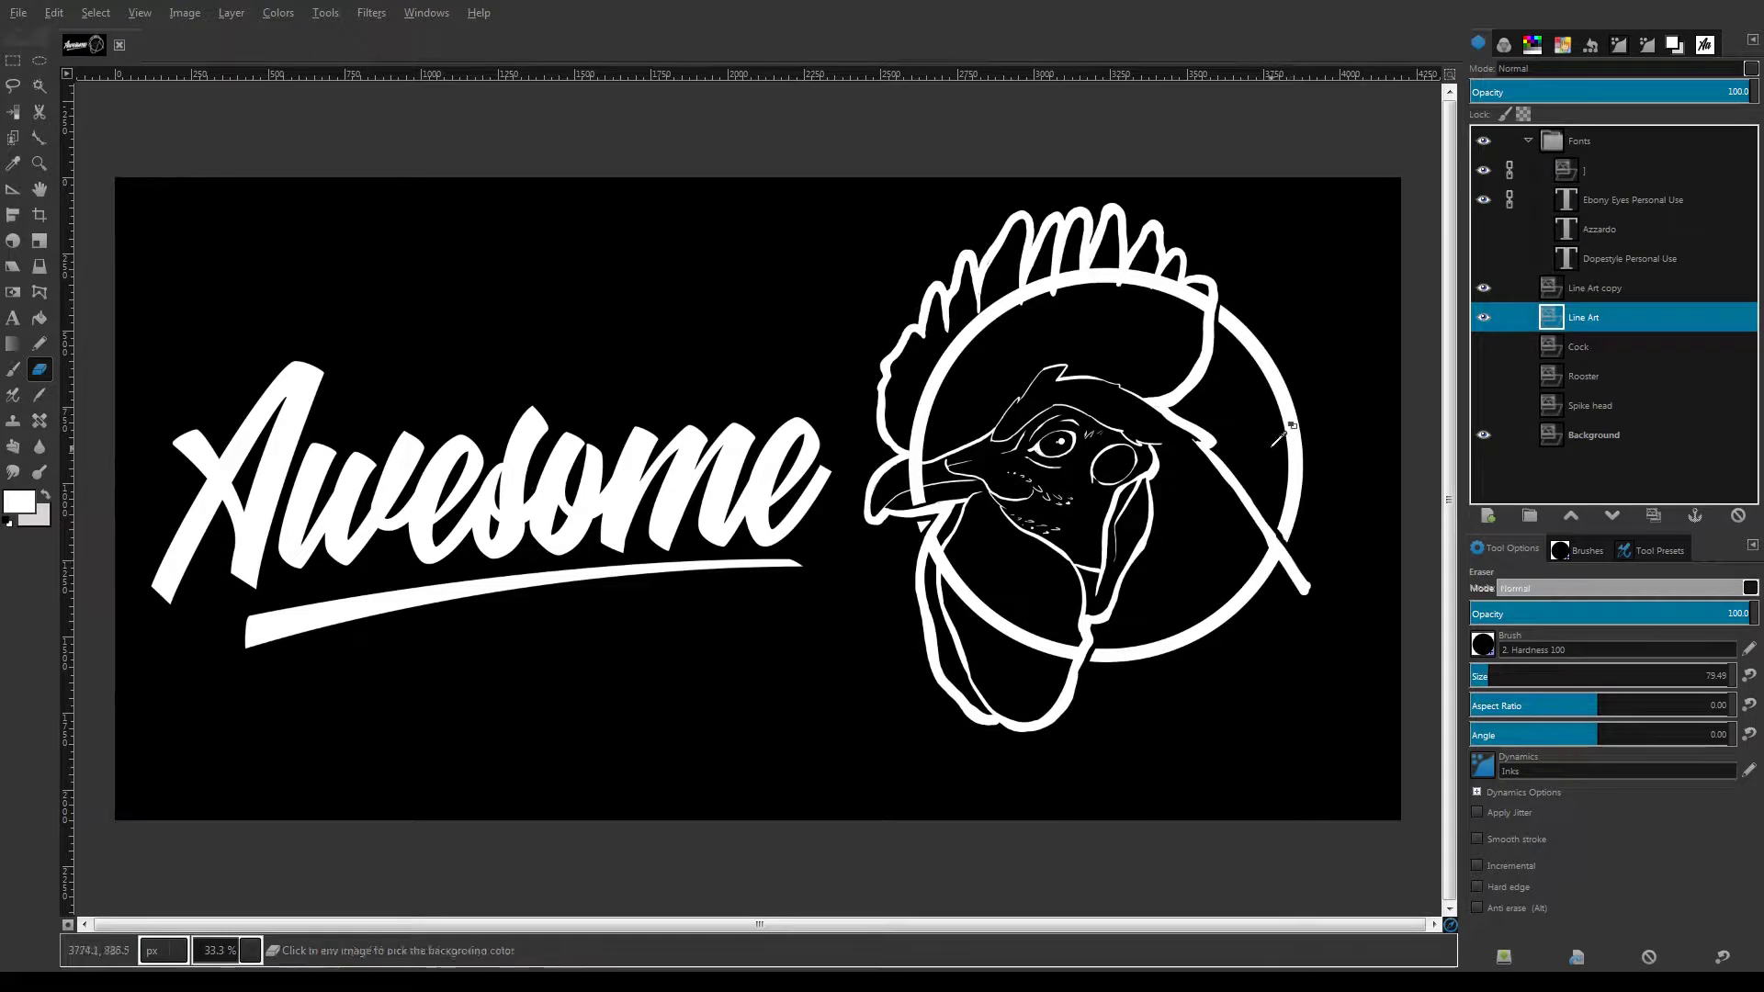
pyautogui.click(1580, 289)
pyautogui.moveTo(1303, 553)
pyautogui.mouseDown()
pyautogui.moveTo(1289, 580)
pyautogui.moveTo(1304, 592)
pyautogui.mouseUp()
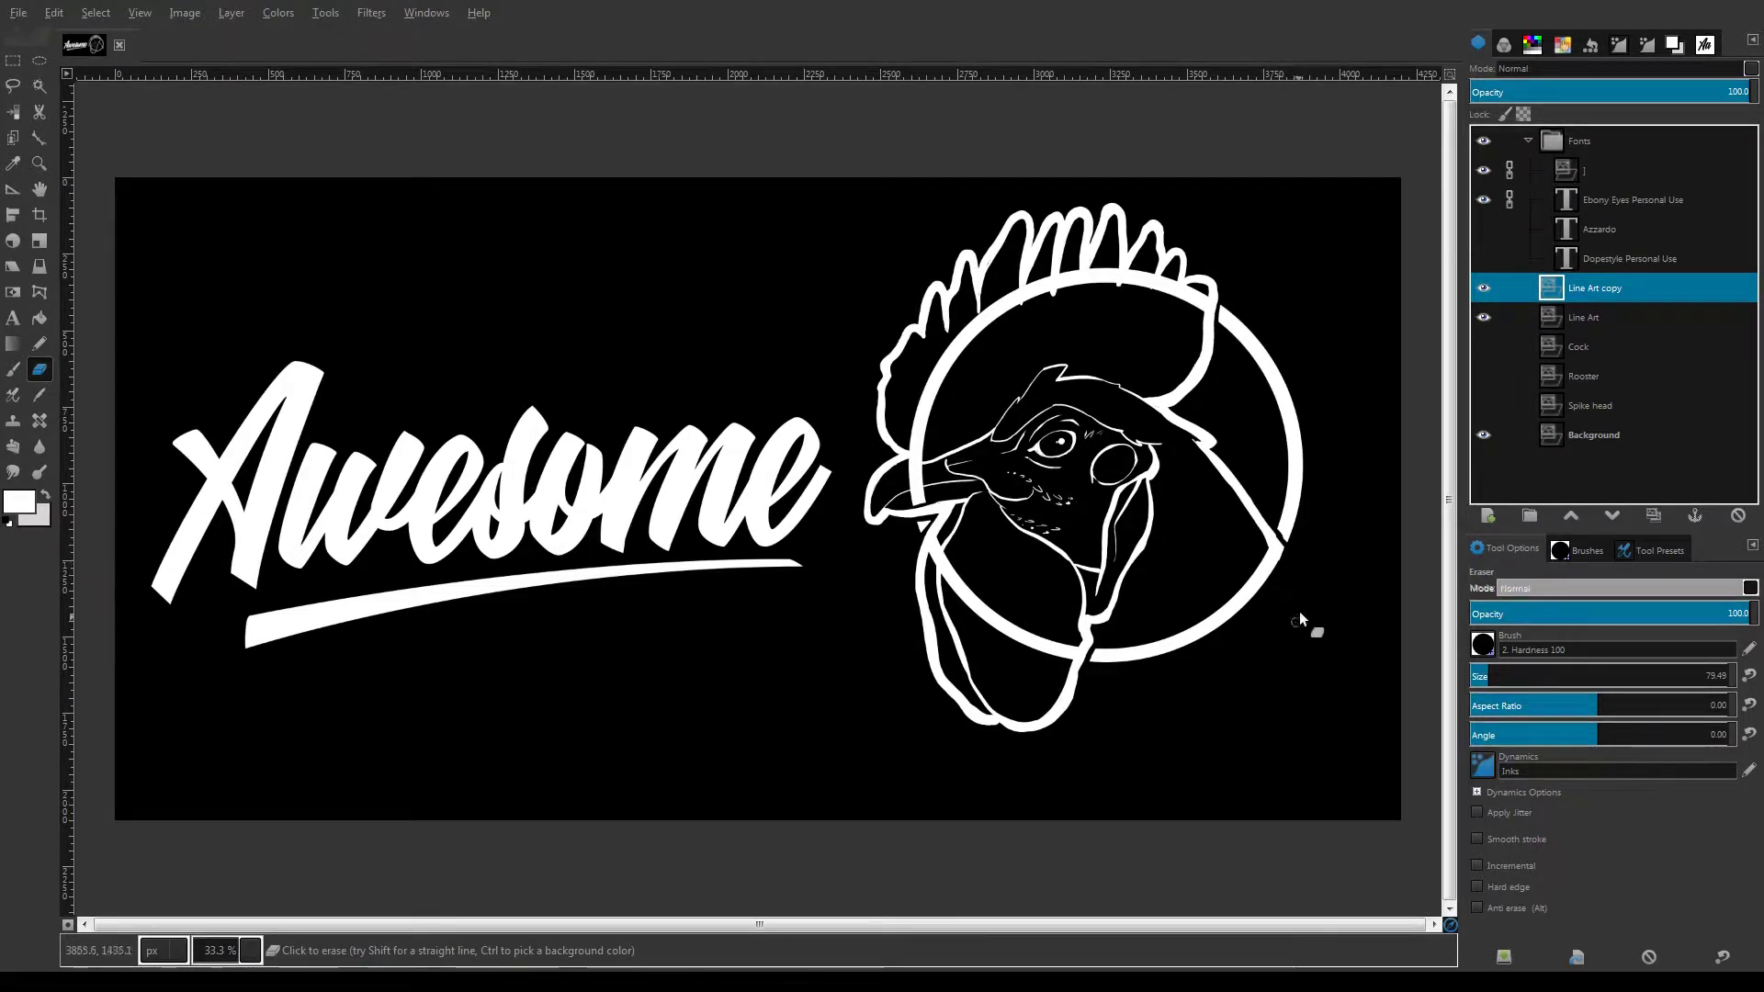
# Erase the Line Art ring where it crosses the wattles, beak, face and comb, plus its segment below the back-of-neck line
pyautogui.press('pagedown')
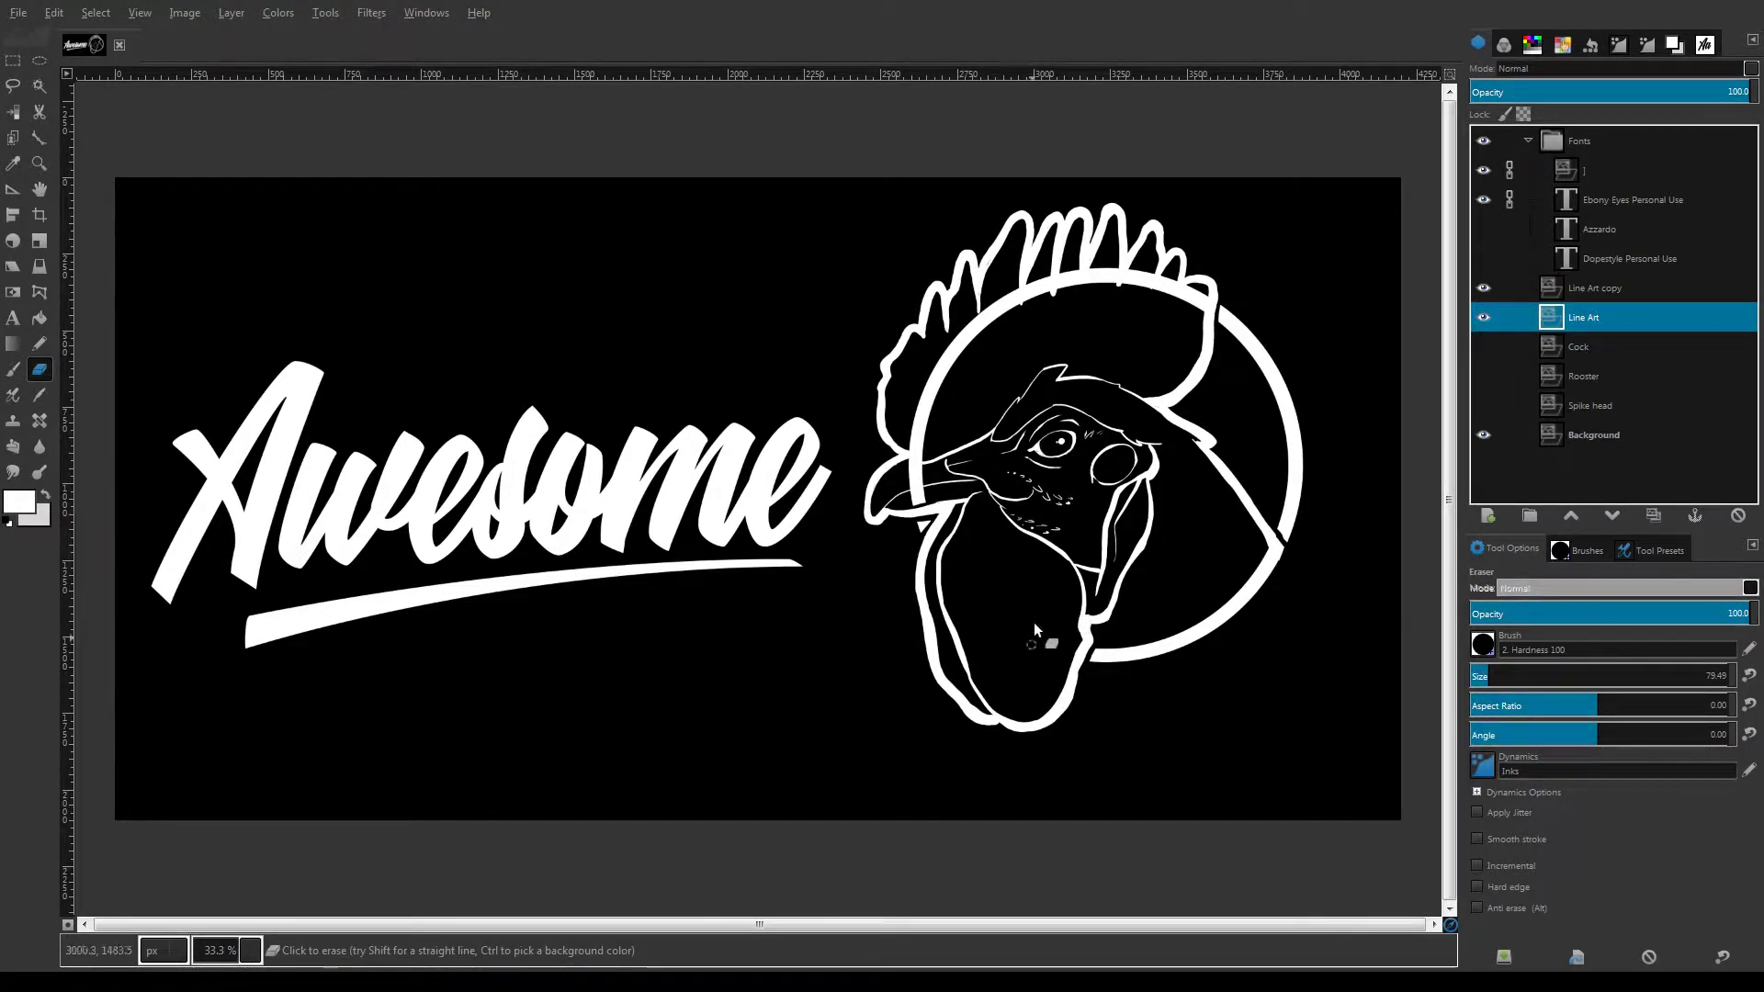
pyautogui.moveTo(926, 489); pyautogui.dragTo(907, 473)
pyautogui.moveTo(1093, 276); pyautogui.dragTo(1217, 299)
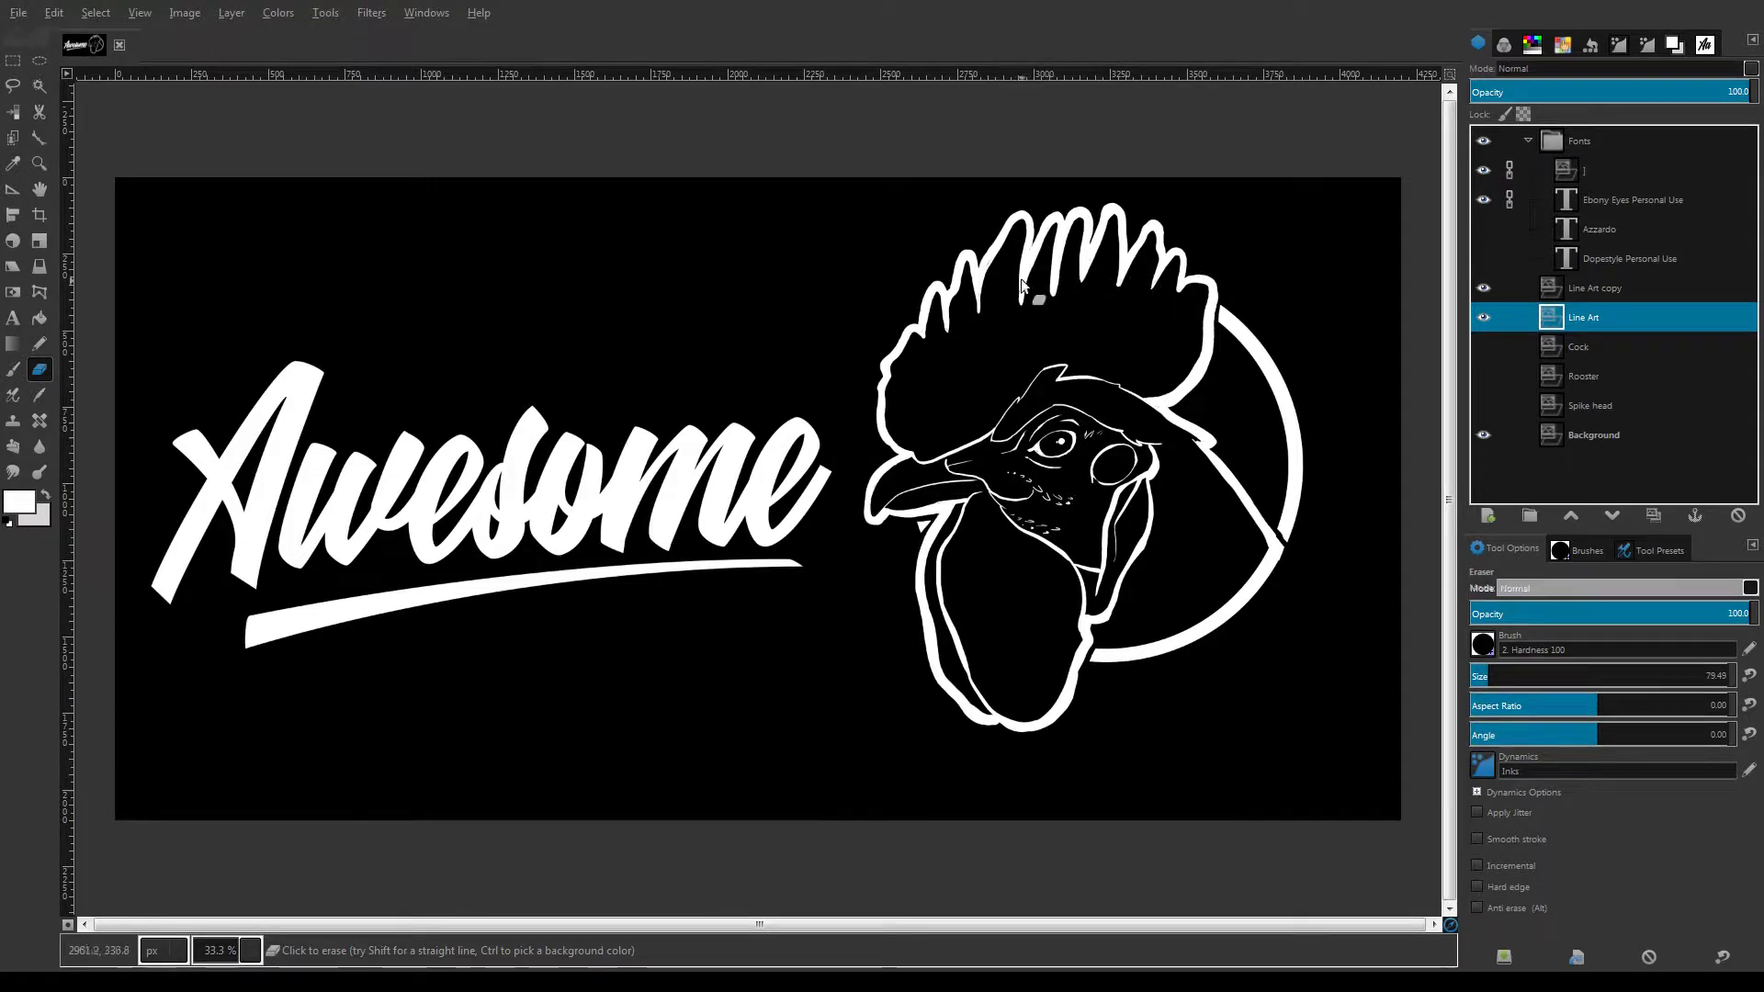
pyautogui.moveTo(1267, 574); pyautogui.dragTo(1093, 665)
pyautogui.press('-')
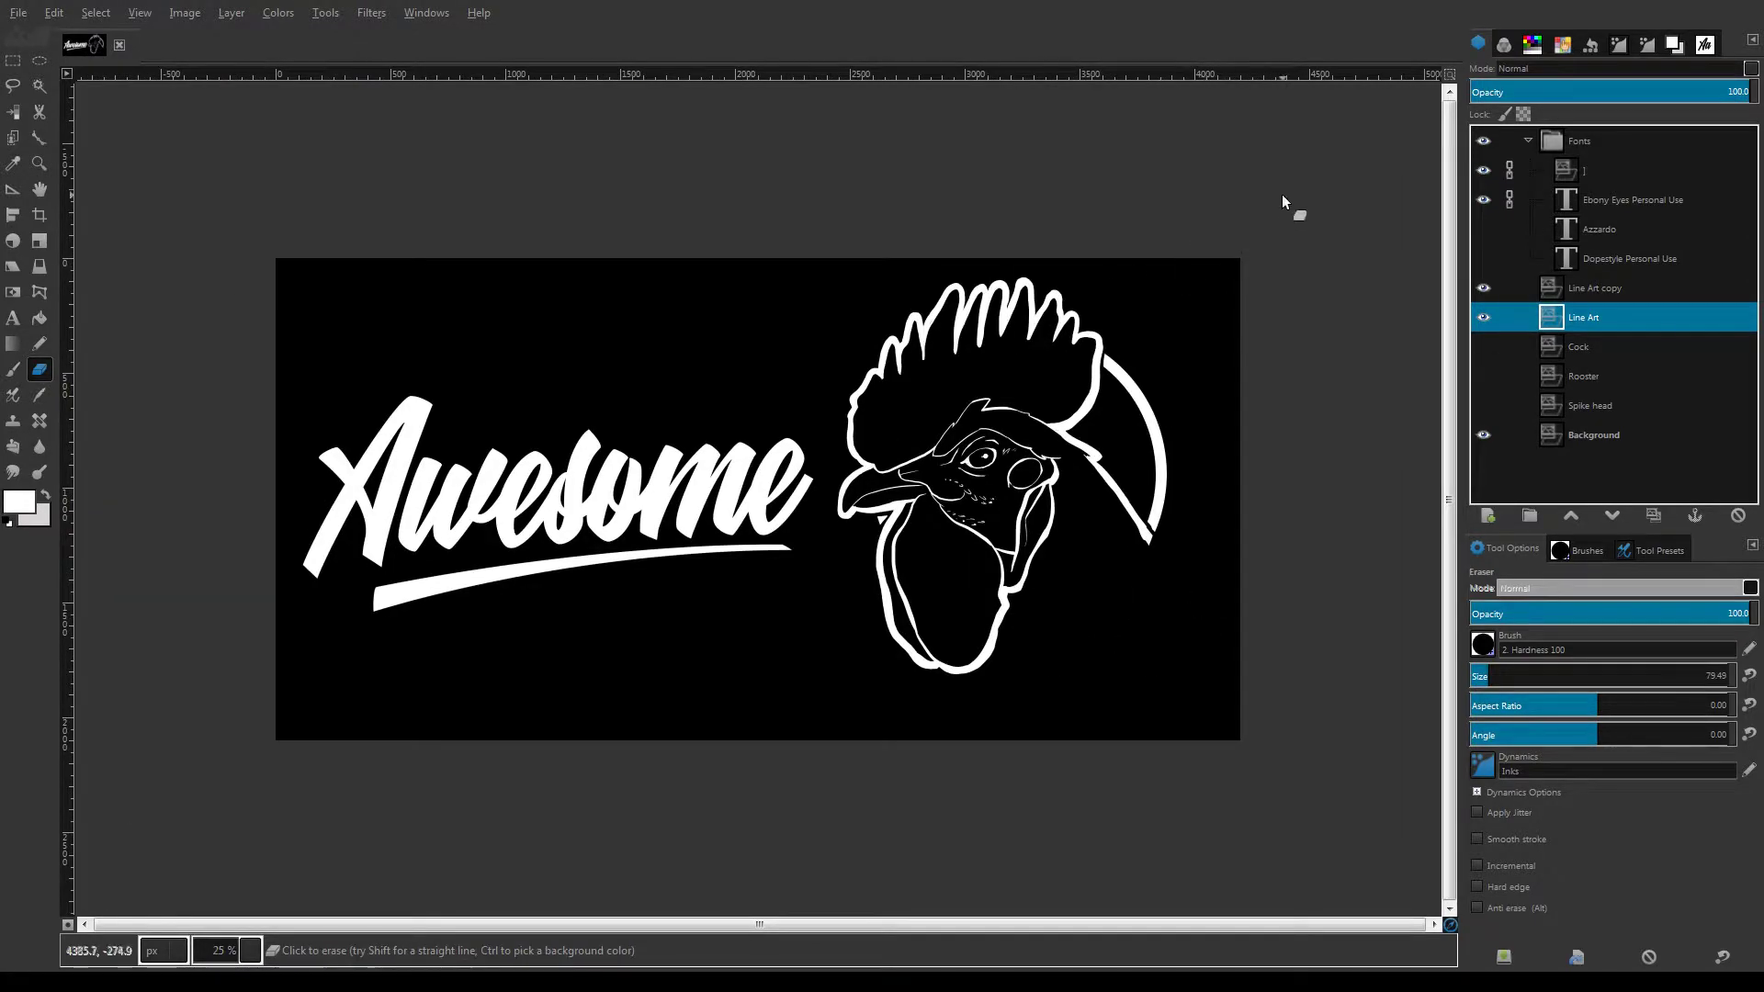
# Thicken and taper the inner contours of the comb's spikes on the Line Art copy layer, after checking against the Cock photo
pyautogui.press('+')
pyautogui.press('+')
pyautogui.press('p')
pyautogui.press('pageup')
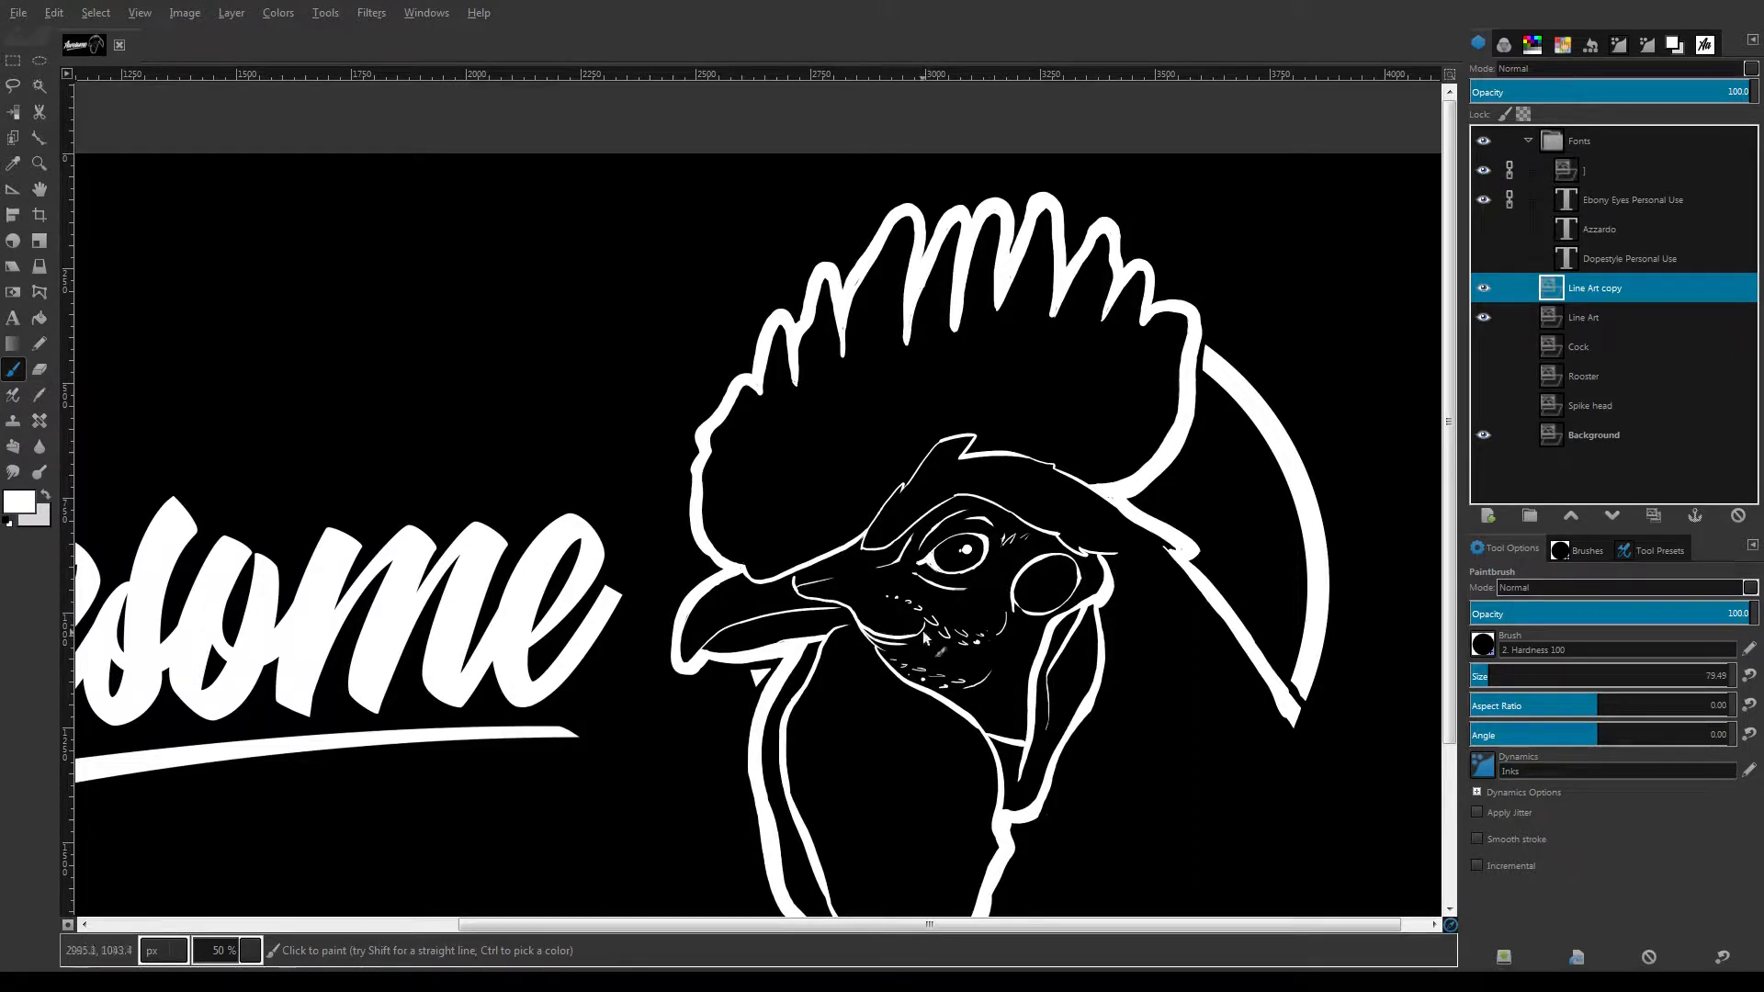
pyautogui.click(1483, 347)
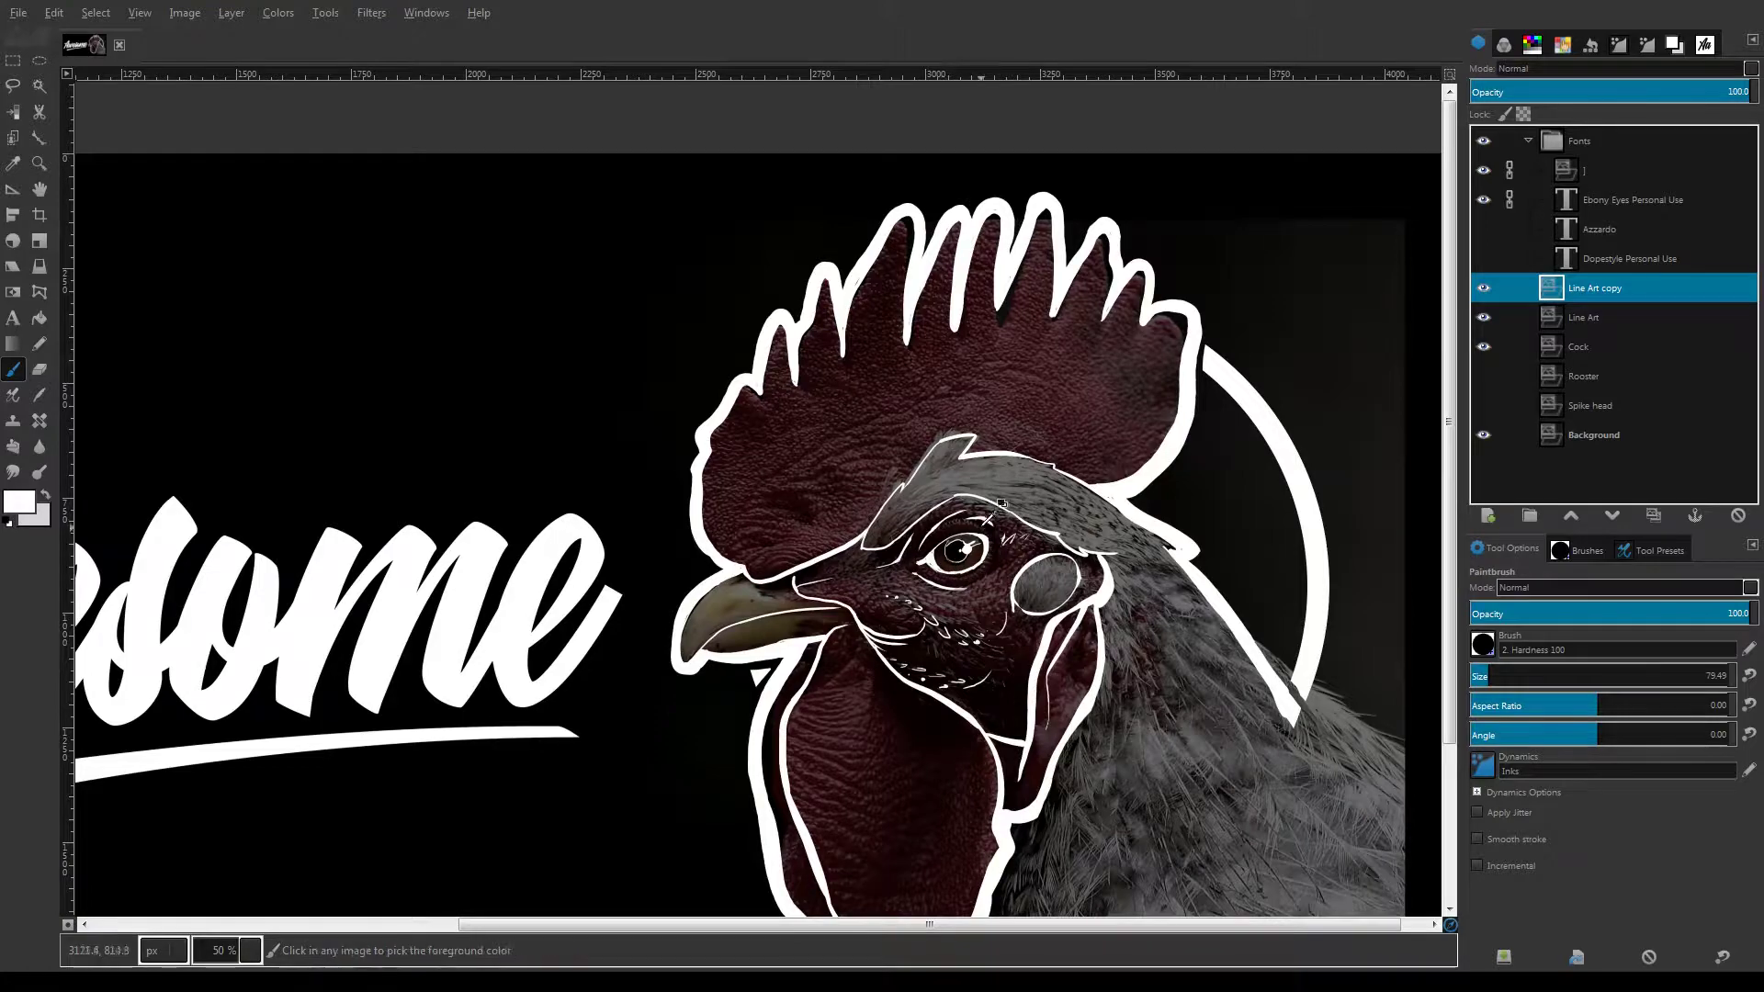
pyautogui.click(1482, 347)
pyautogui.scroll(3, 1056, 342)
pyautogui.moveTo(1056, 341)
pyautogui.mouseDown()
pyautogui.moveTo(603, 493)
pyautogui.moveTo(654, 549)
pyautogui.mouseUp()
pyautogui.moveTo(262, 292); pyautogui.dragTo(429, 157)
pyautogui.moveTo(532, 279); pyautogui.dragTo(587, 118)
pyautogui.moveTo(712, 288)
pyautogui.mouseDown()
pyautogui.moveTo(752, 226)
pyautogui.moveTo(807, 450)
pyautogui.mouseUp()
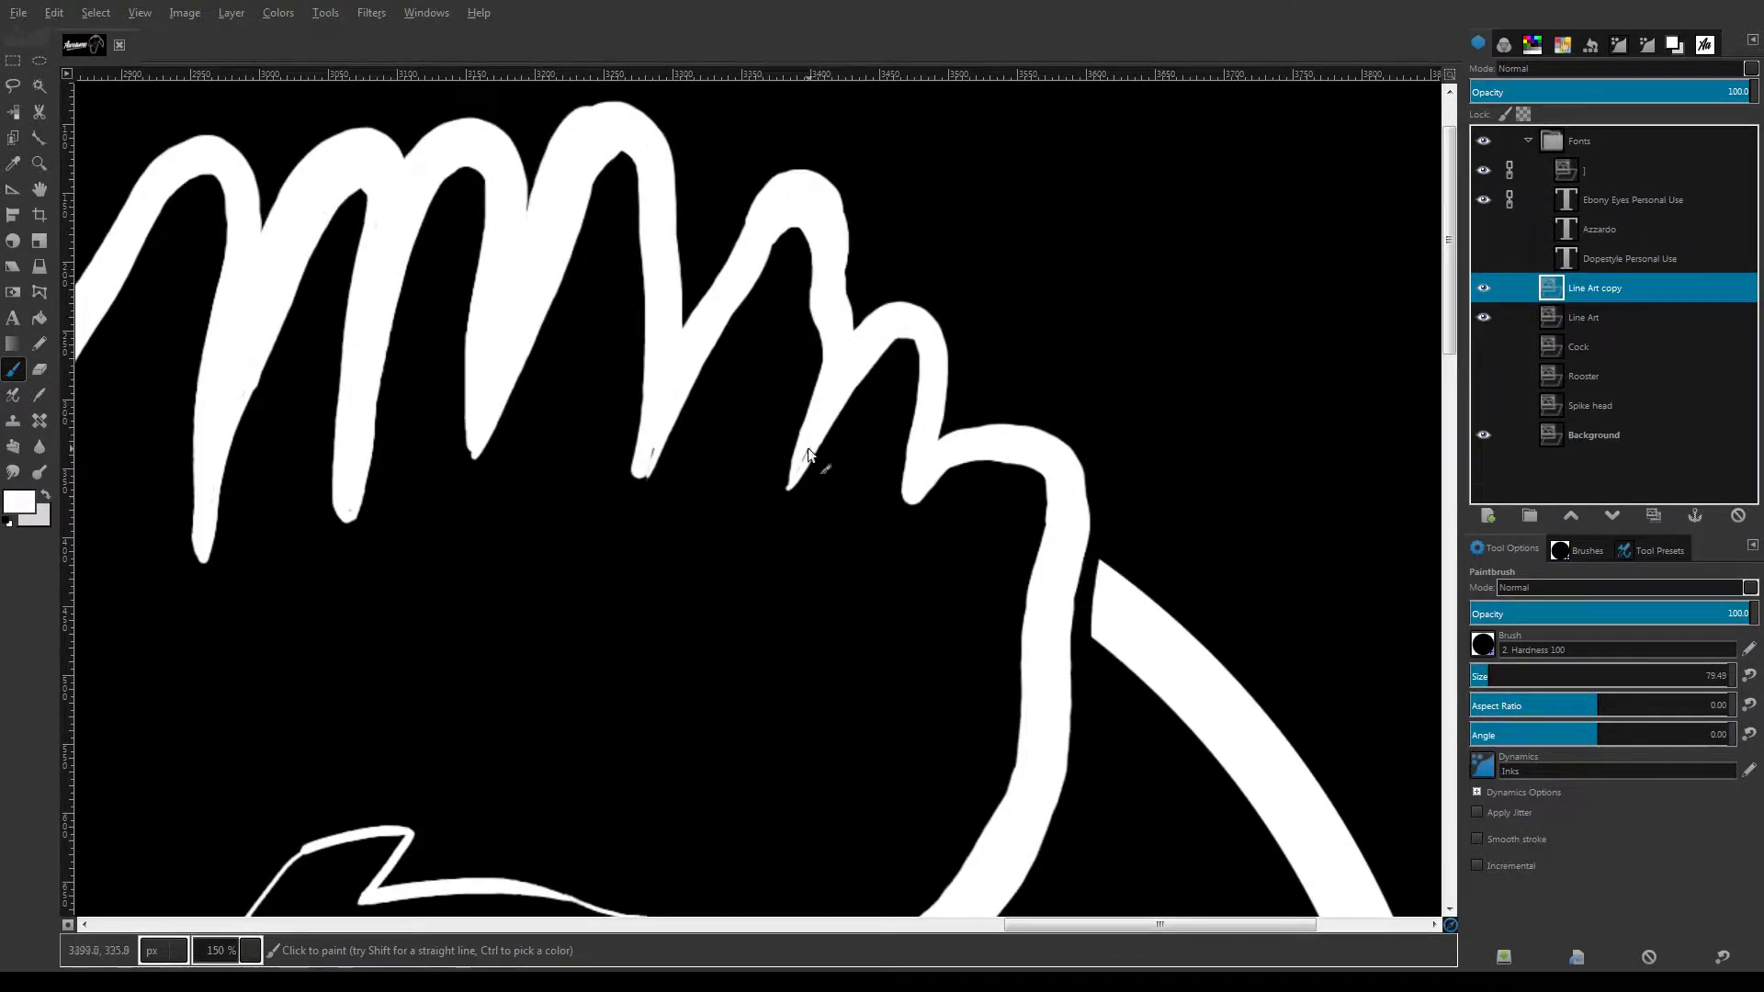
# Clean up the lower part of the eye and erase the small marks behind it on the Line Art copy layer
pyautogui.scroll(-3, 606, 372)
pyautogui.scroll(2, 447, 689)
pyautogui.hotkey('shift', 'e')
pyautogui.moveTo(613, 643)
pyautogui.mouseDown()
pyautogui.moveTo(582, 579)
pyautogui.moveTo(623, 626)
pyautogui.mouseUp()
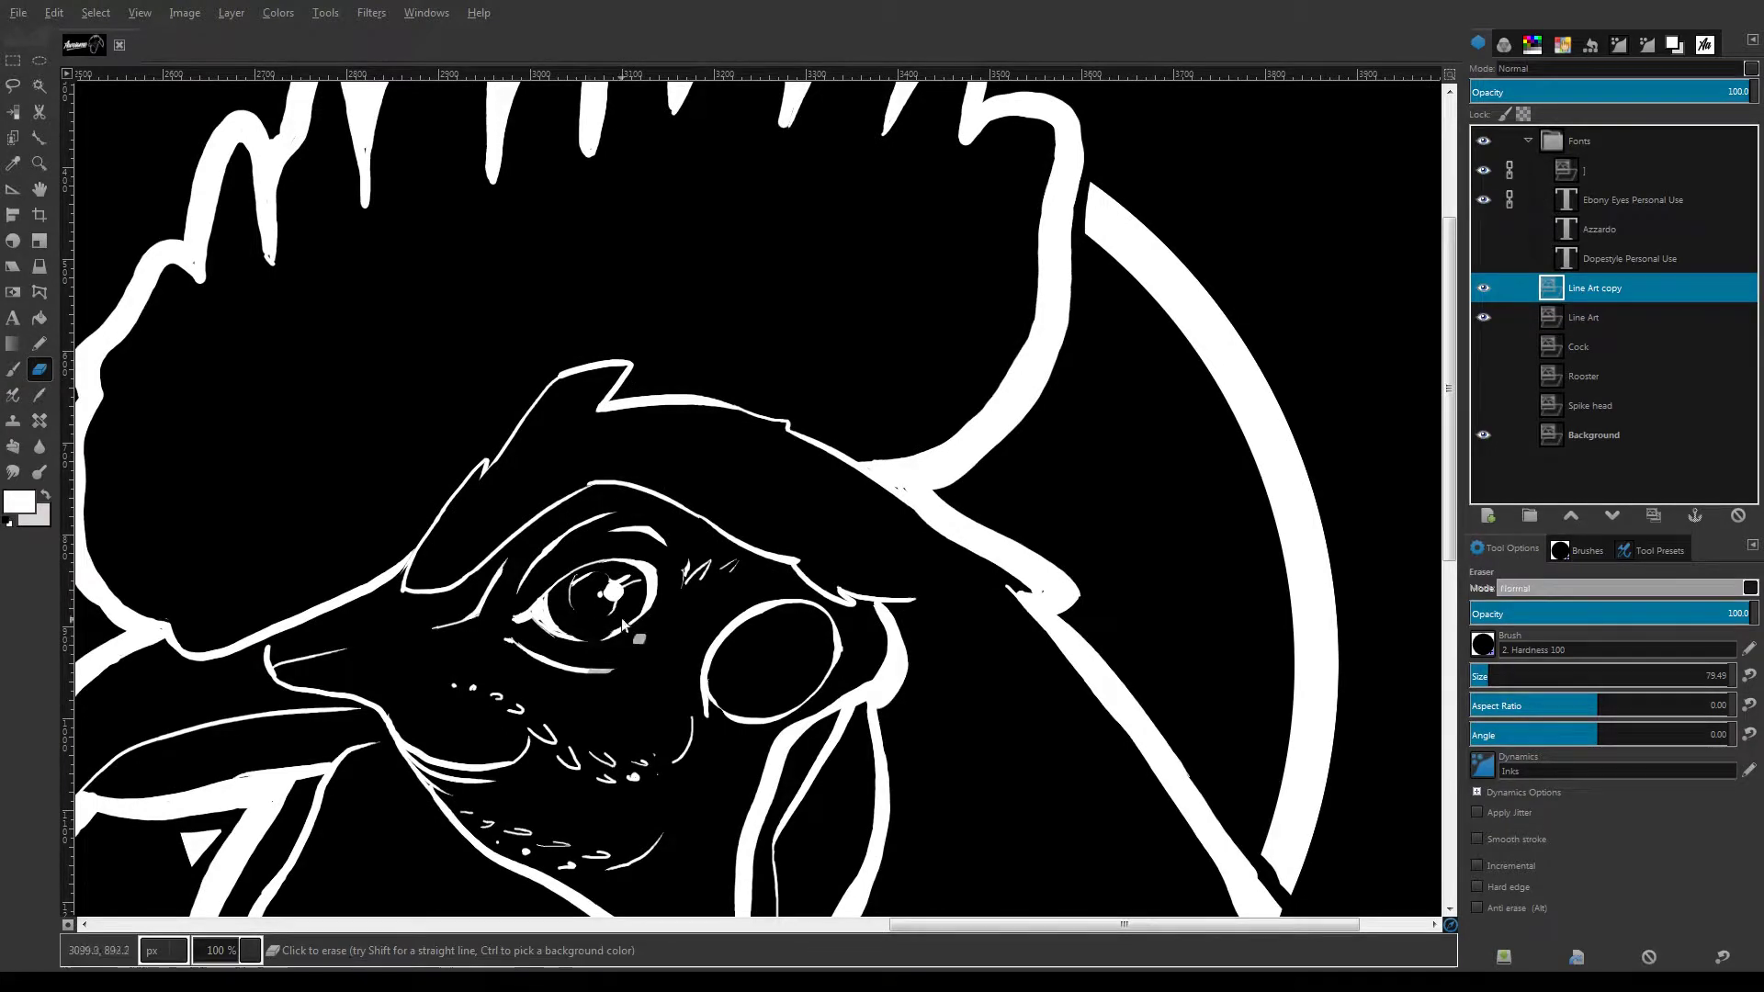
pyautogui.press('p')
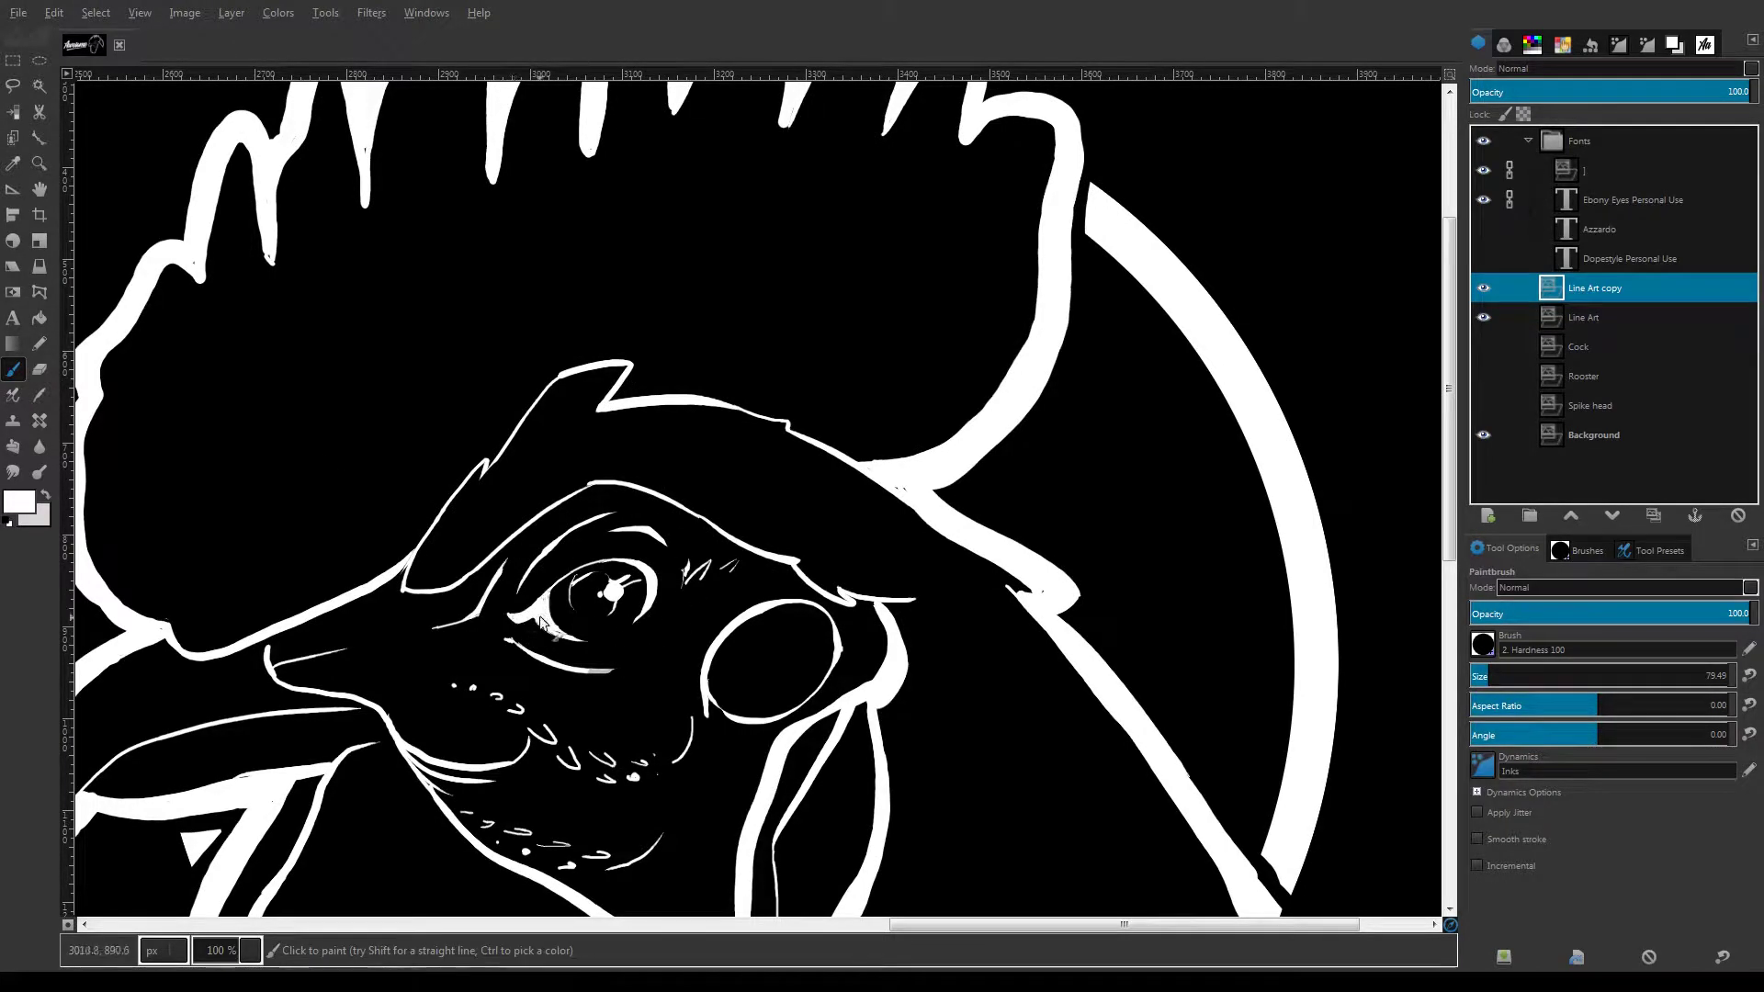
pyautogui.hotkey('shift', 'e')
pyautogui.moveTo(735, 563); pyautogui.dragTo(687, 559)
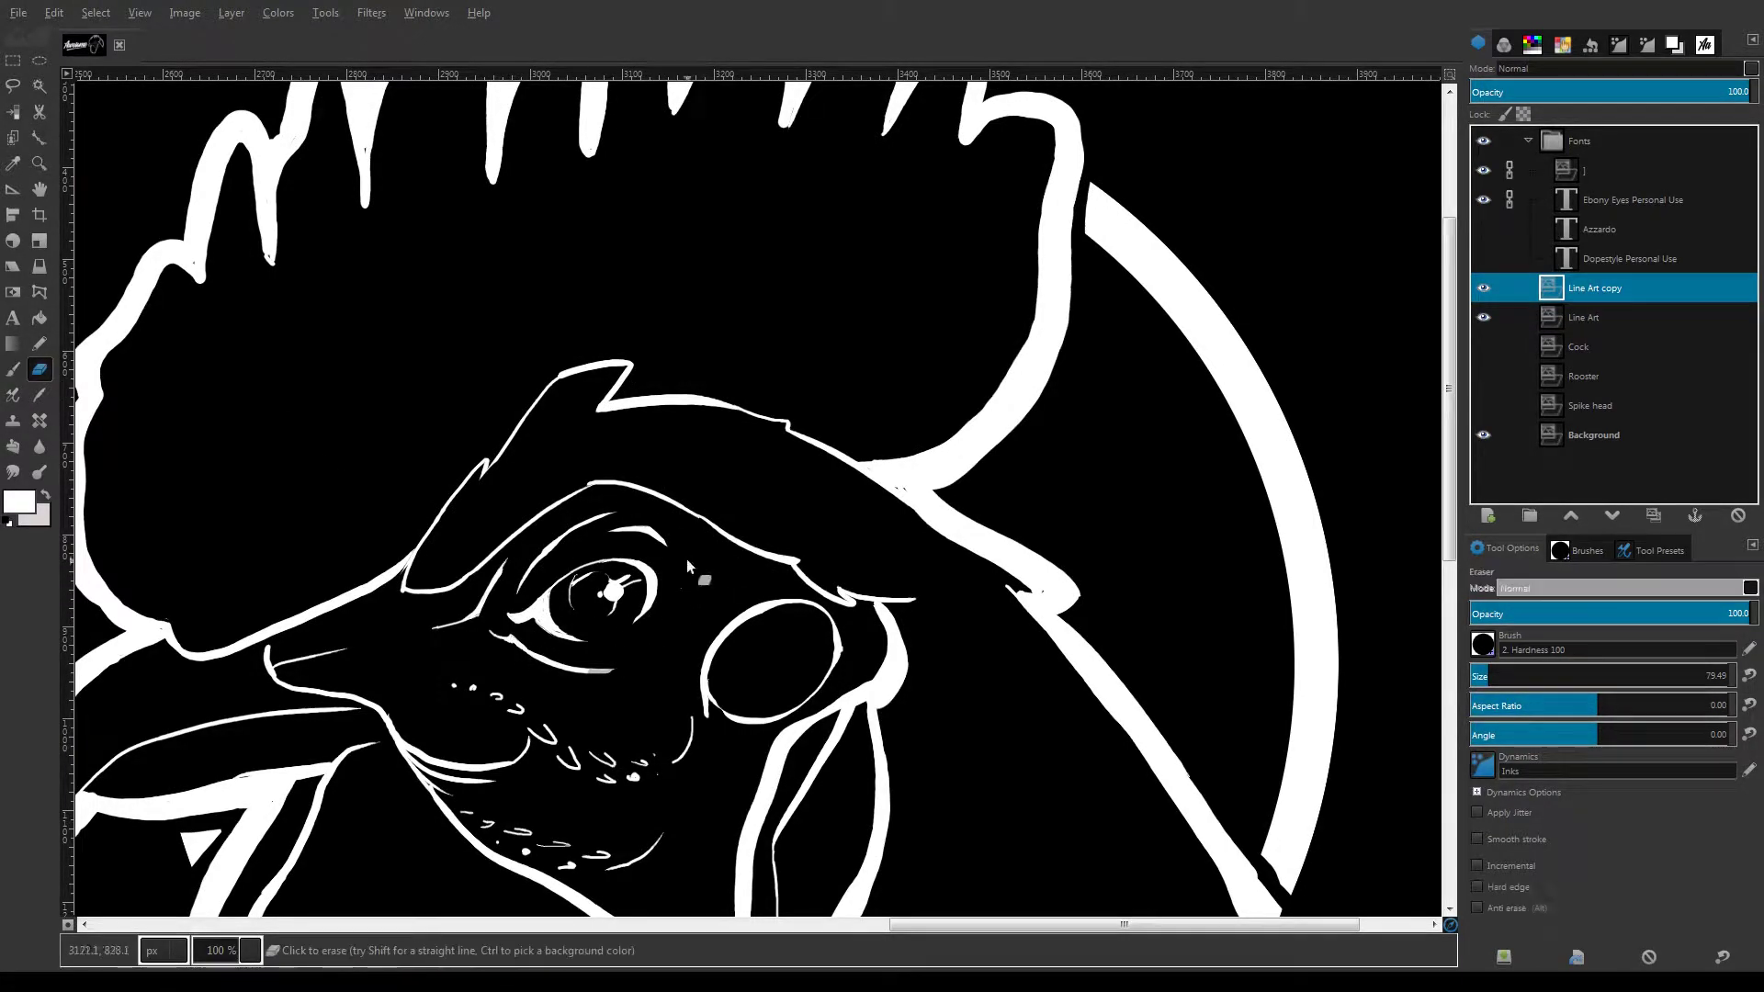
# Try adding small dots behind the eye with the Paintbrush, and undo them
pyautogui.press('p')
pyautogui.hotkey('ctrl', 'y')
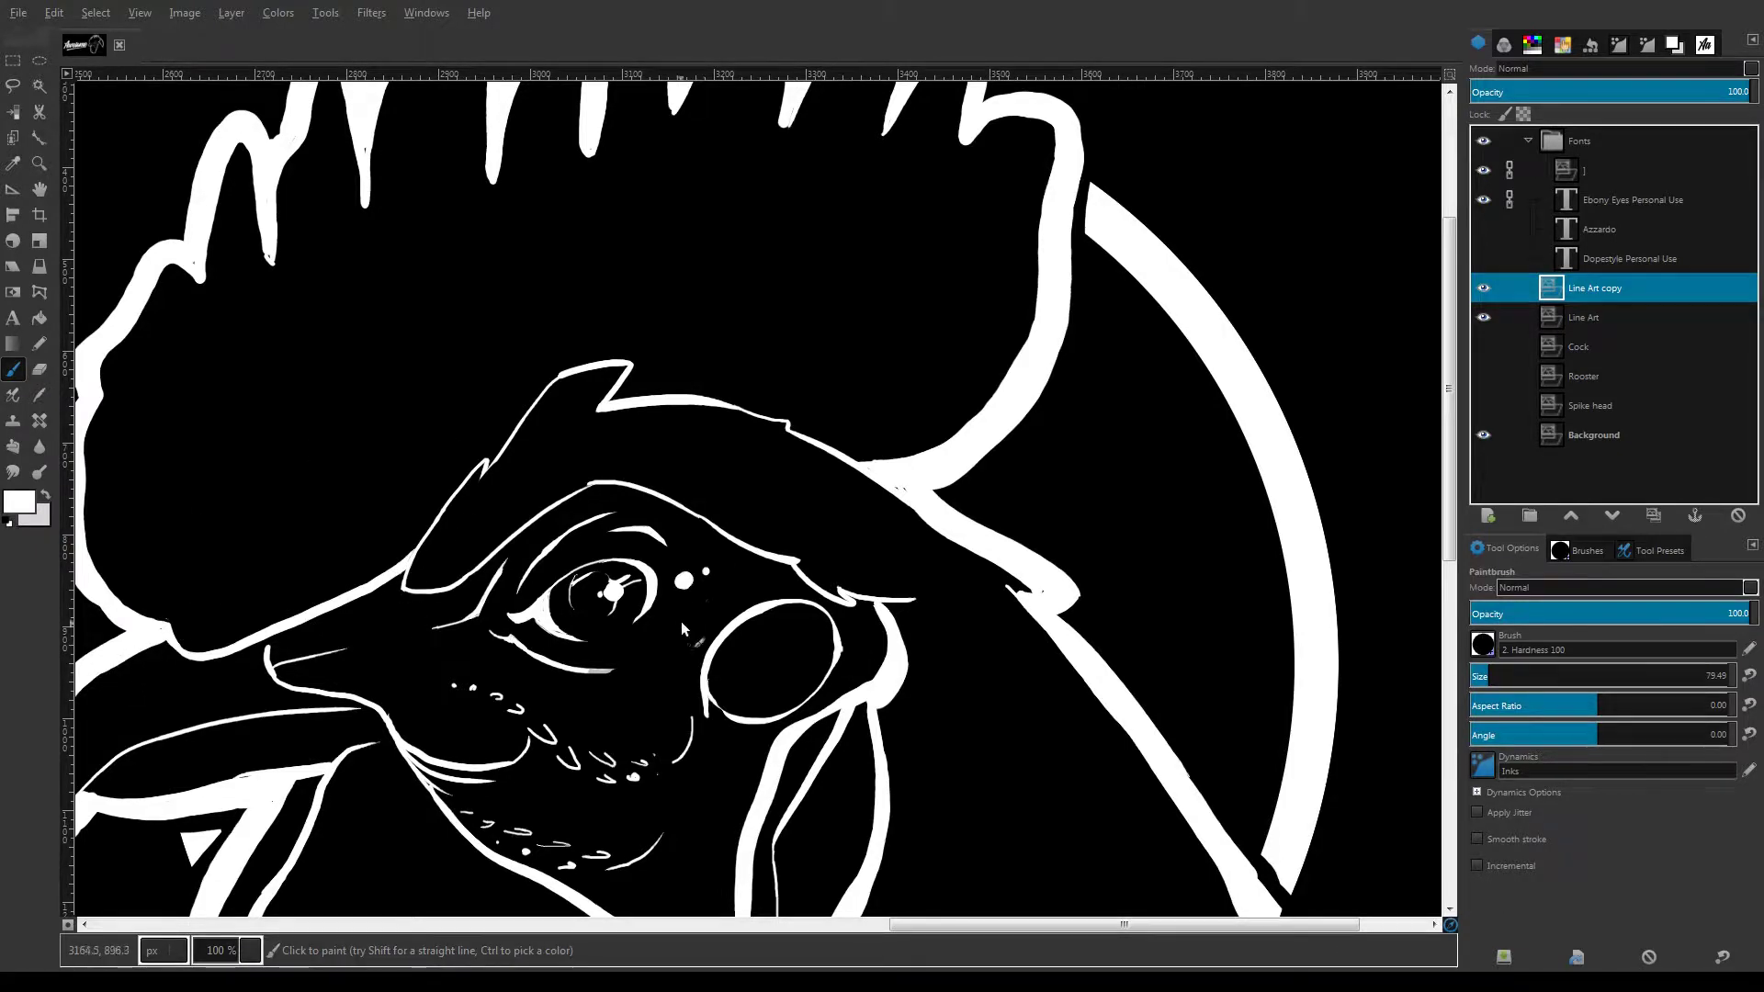
pyautogui.hotkey('ctrl', 'z')
# Draw a small feather tuft on the ear patch's edge and wrinkle lines around the eye, using the Cock photo as a temporary reference
pyautogui.hotkey('shift', 'e')
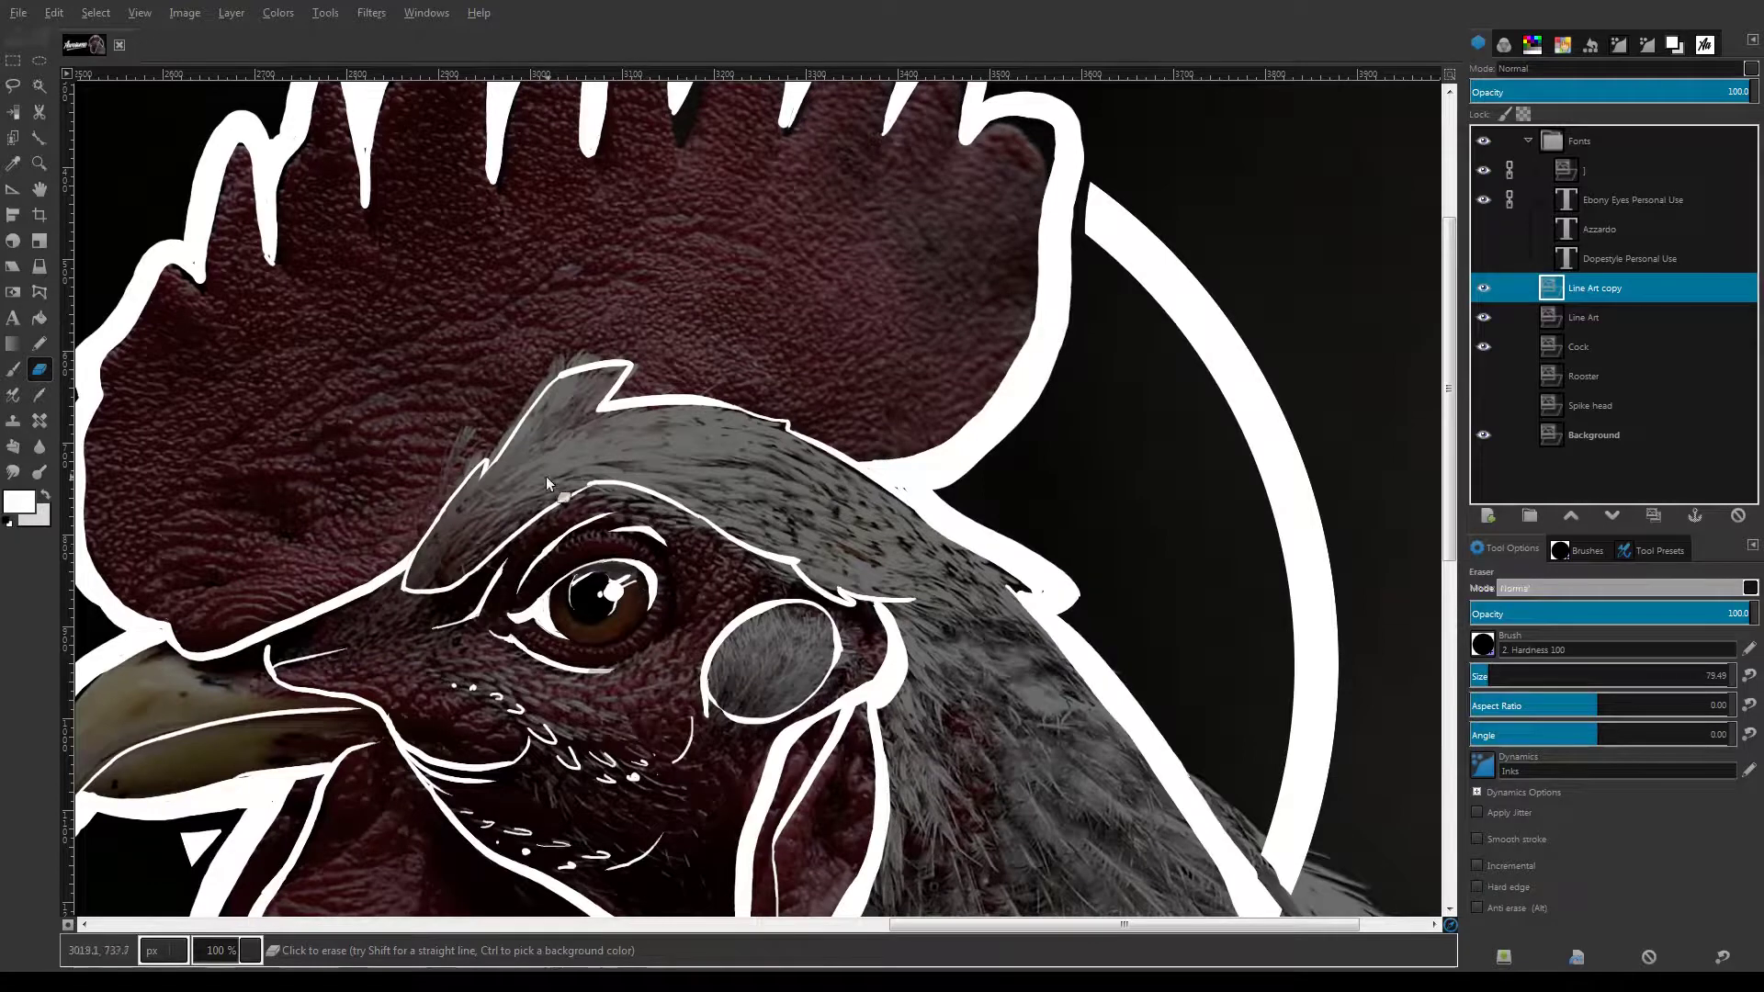
pyautogui.press('p')
pyautogui.moveTo(838, 626); pyautogui.dragTo(844, 669)
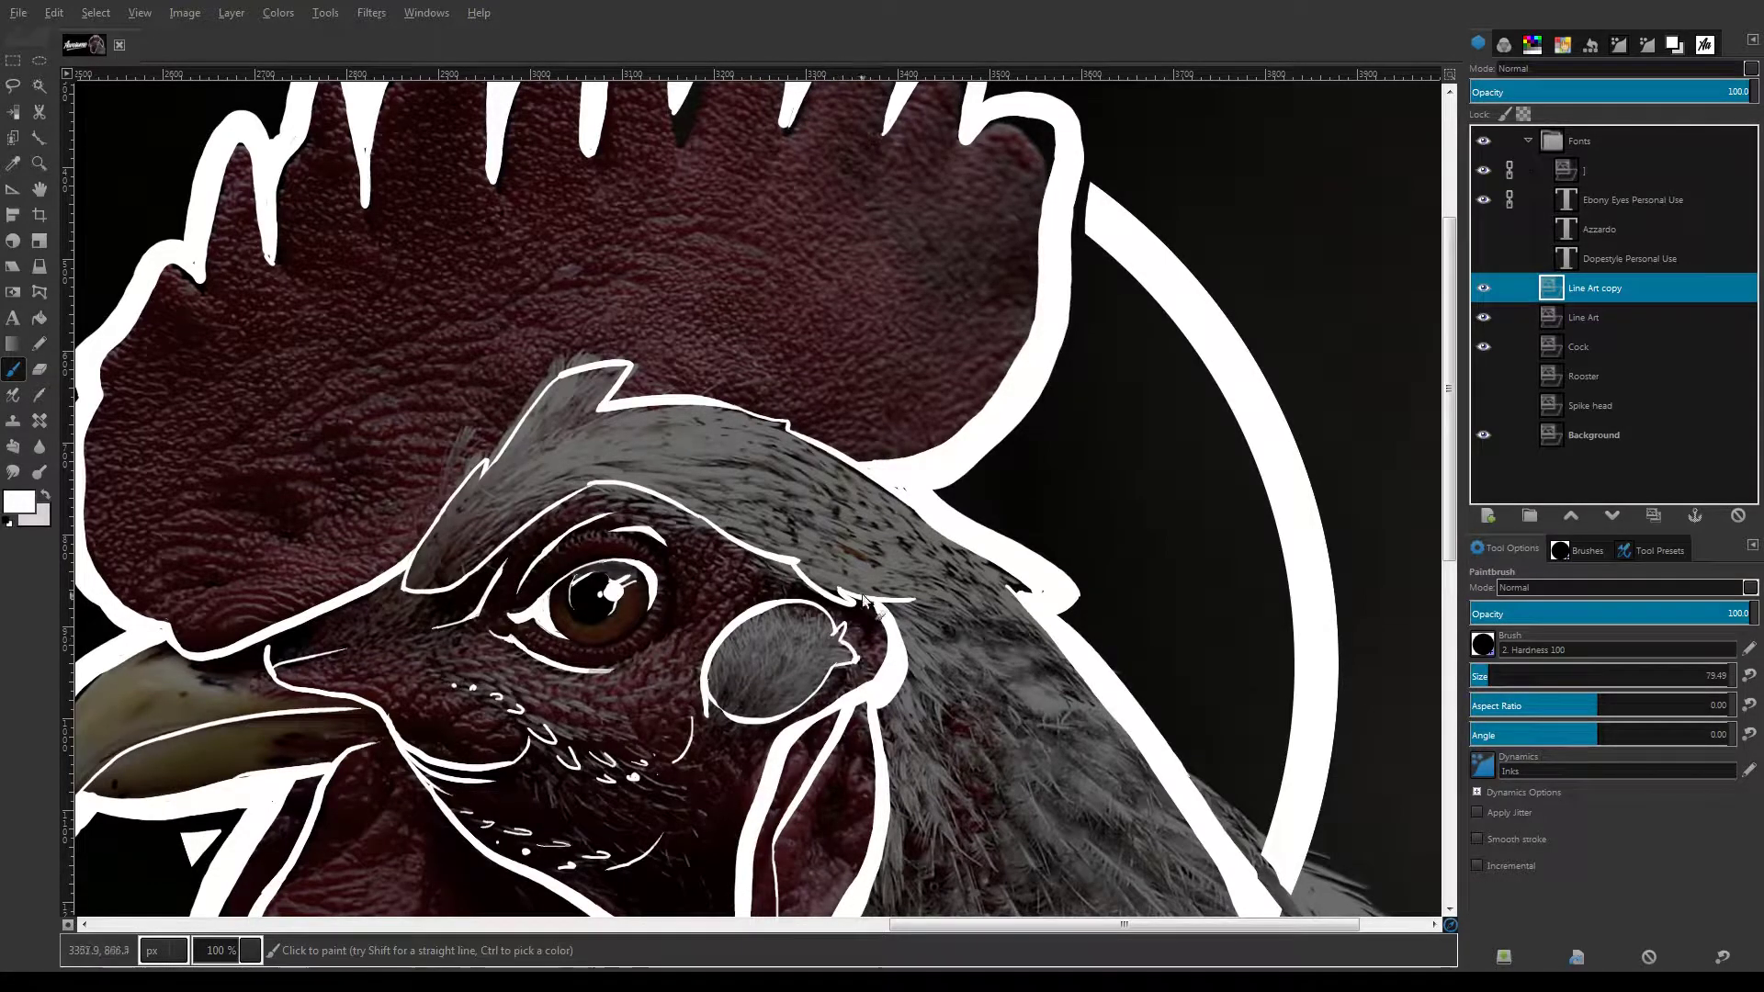
pyautogui.moveTo(679, 621); pyautogui.dragTo(676, 622)
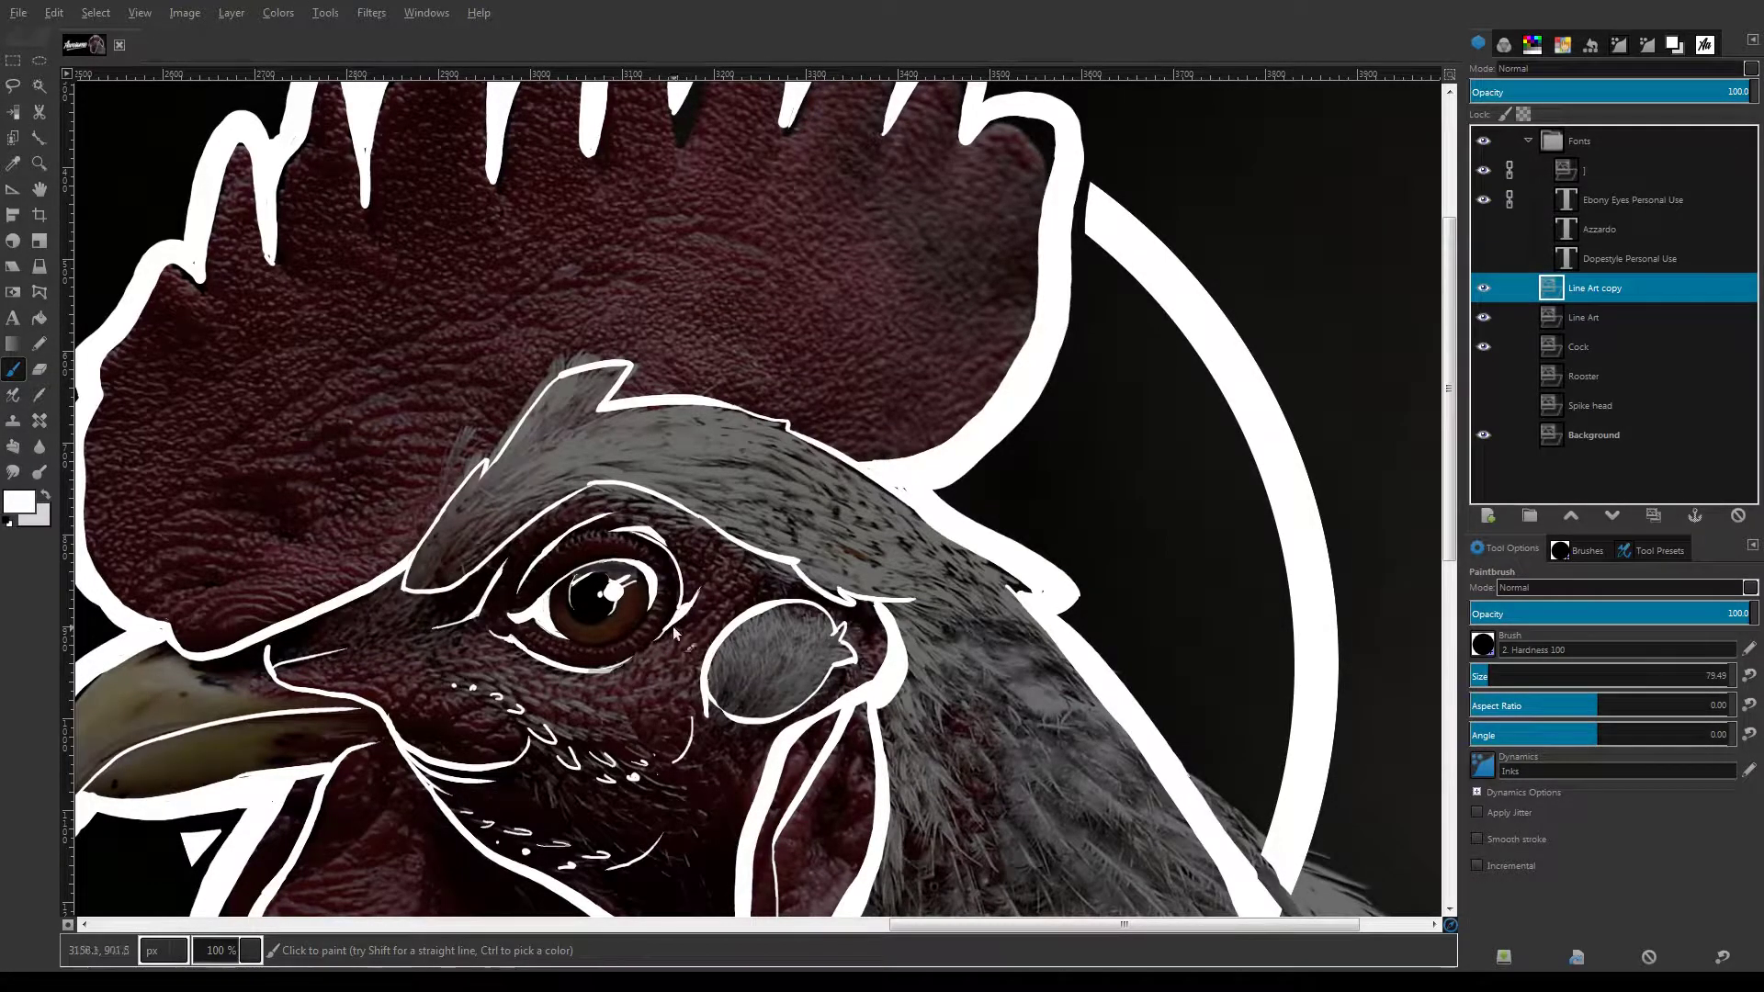
pyautogui.click(1482, 346)
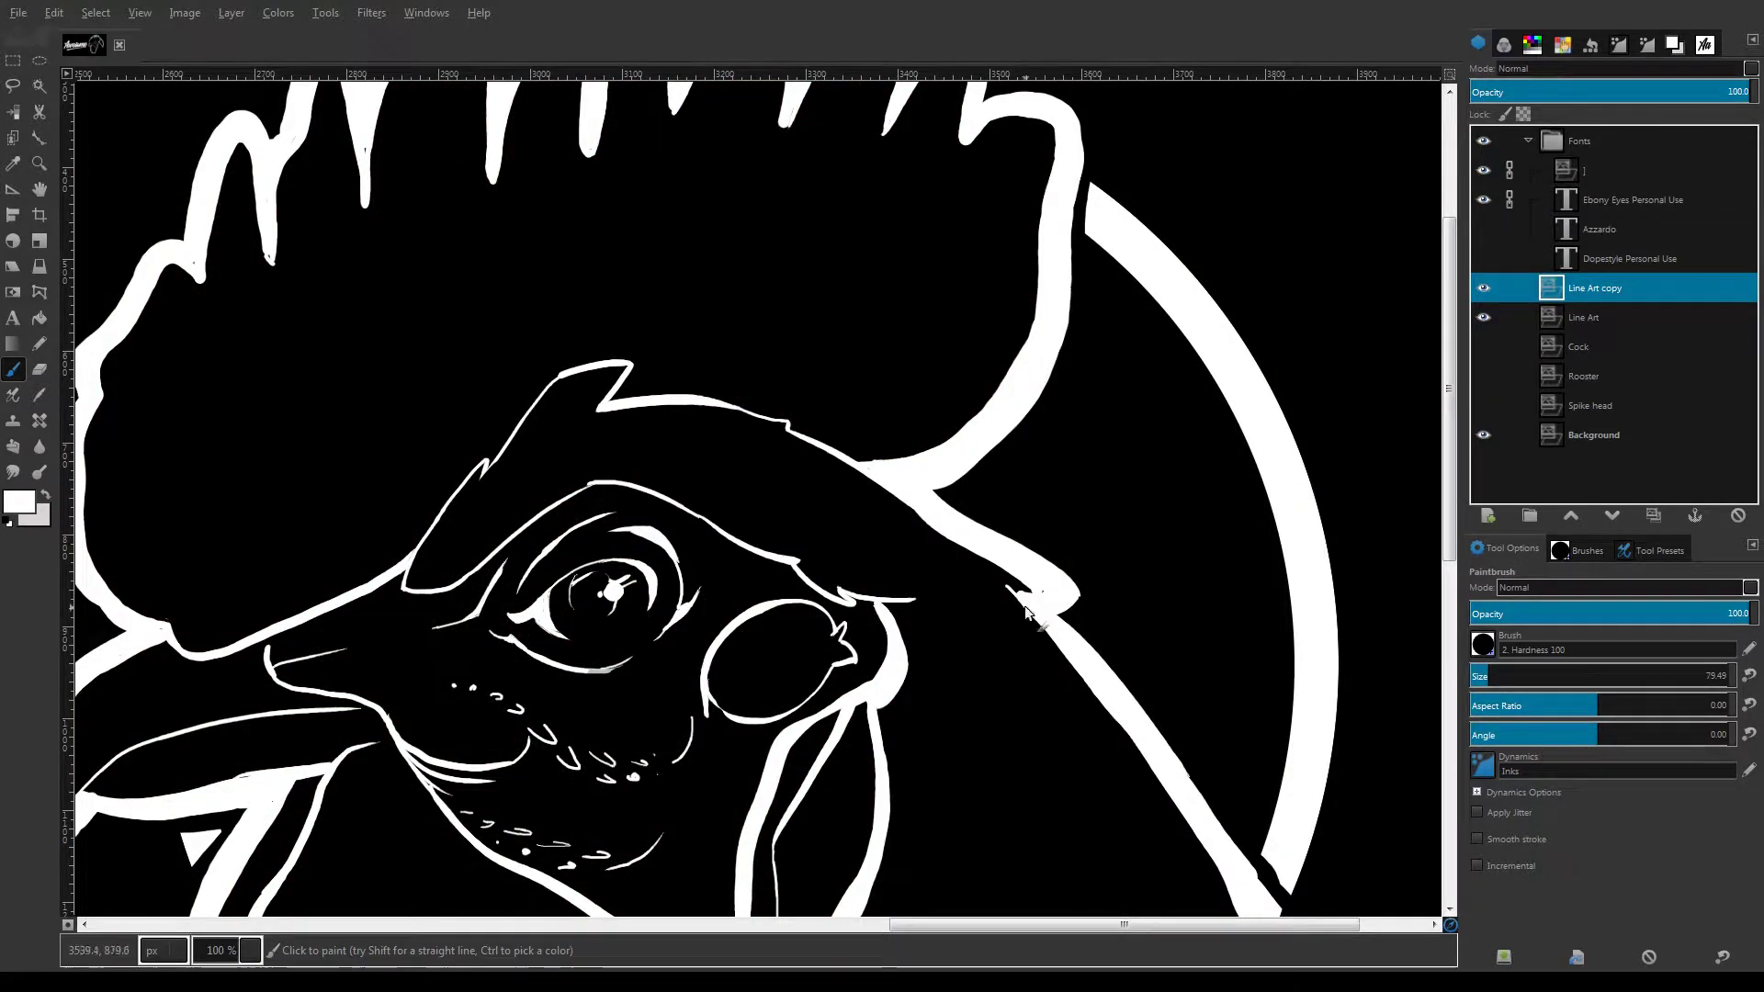
# Erase the stray tip at the nape's corner, and rework the highlight and inner details of the eye
pyautogui.hotkey('shift', 'e')
pyautogui.moveTo(1003, 582); pyautogui.dragTo(1016, 593)
pyautogui.scroll(-2, 588, 580)
pyautogui.moveTo(265, 742); pyautogui.dragTo(500, 714)
pyautogui.scroll(1, 500, 714)
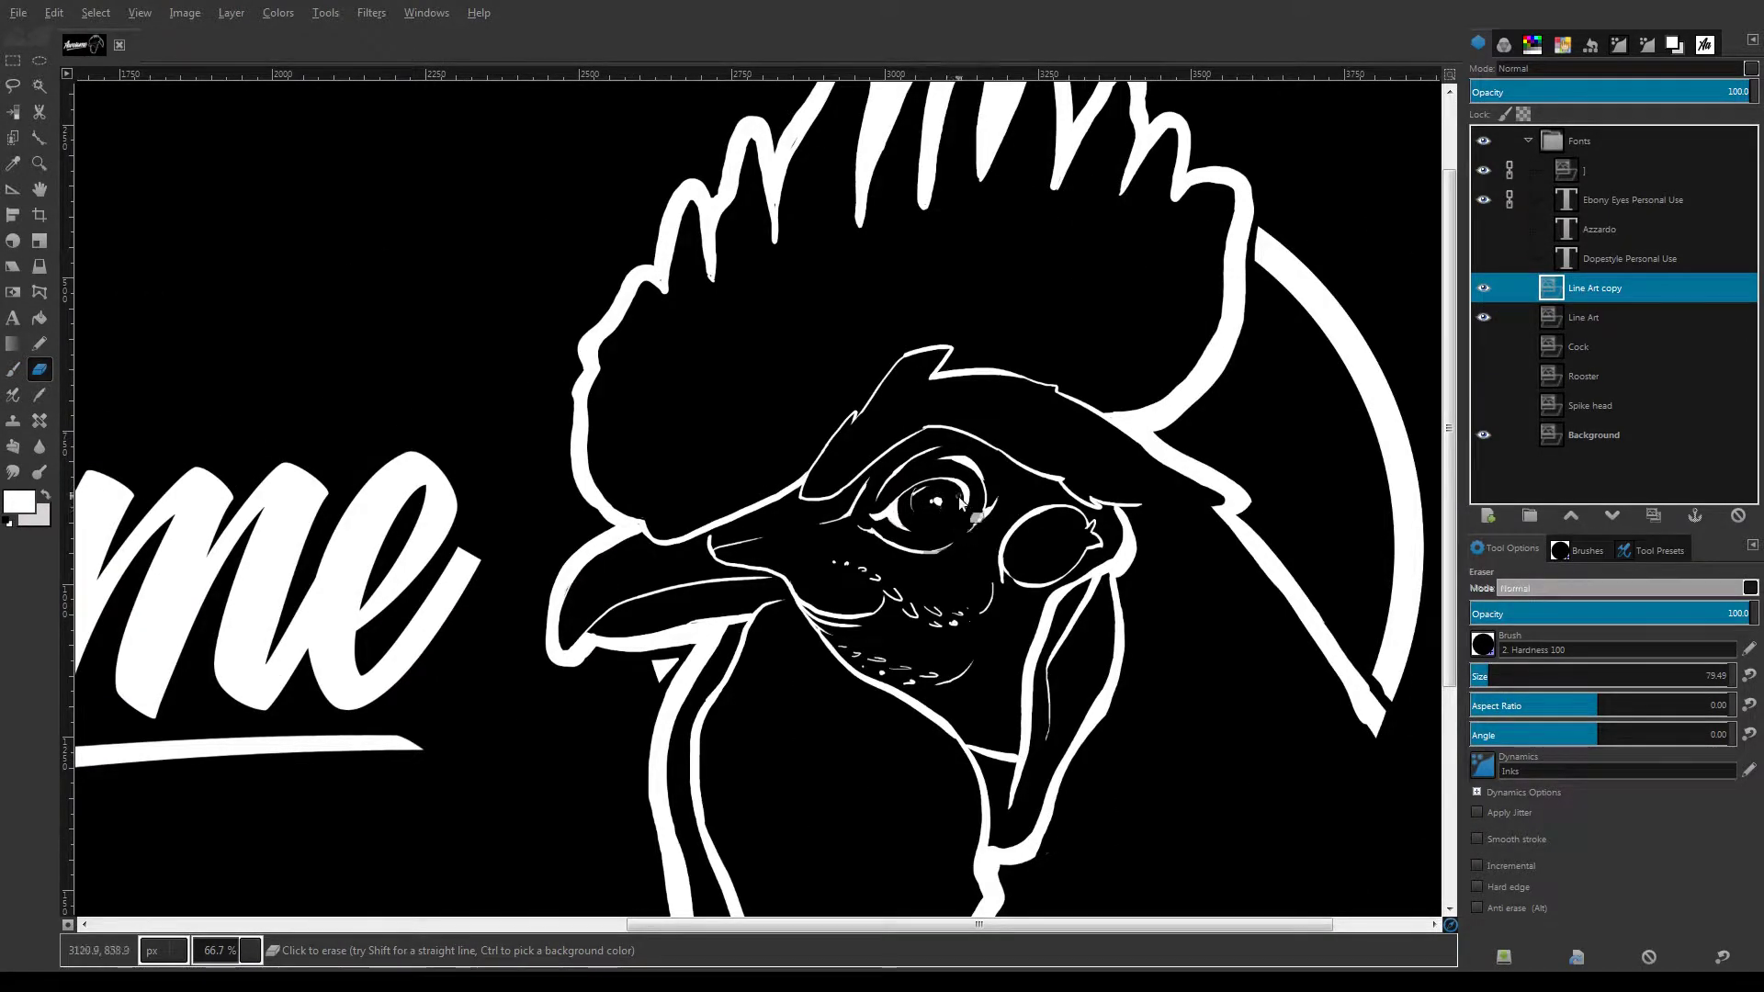
pyautogui.press('p')
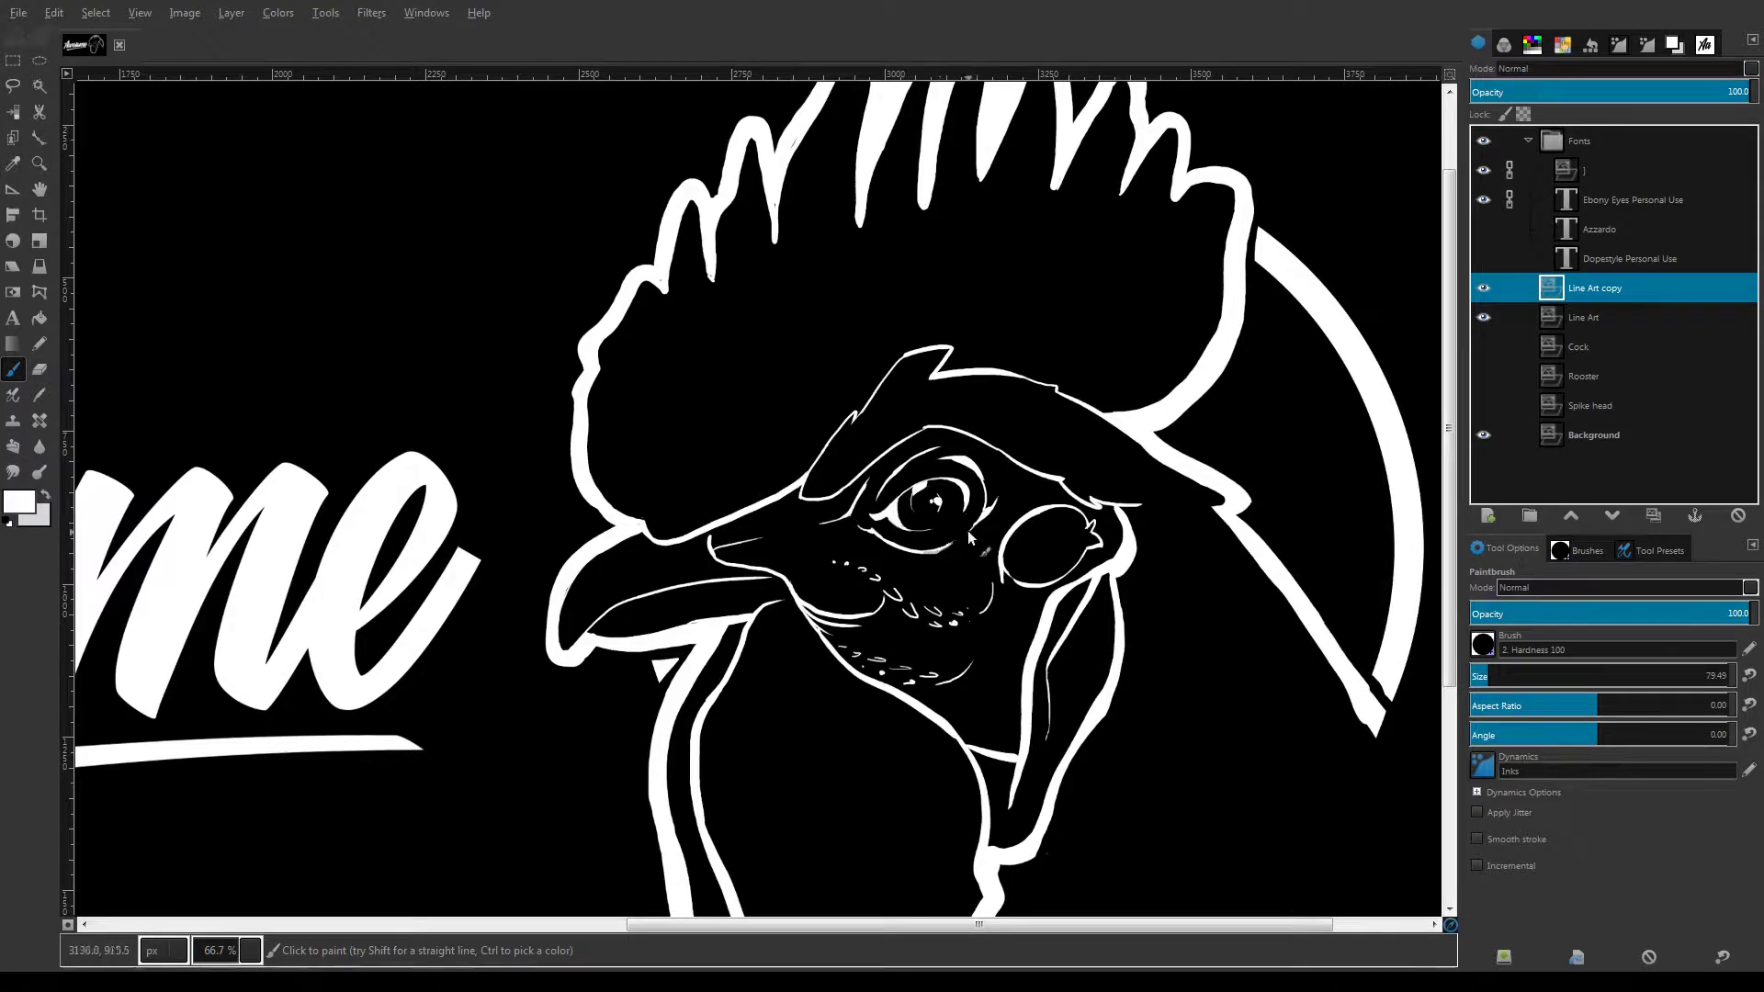
pyautogui.press('1')
pyautogui.hotkey('shift', 'e')
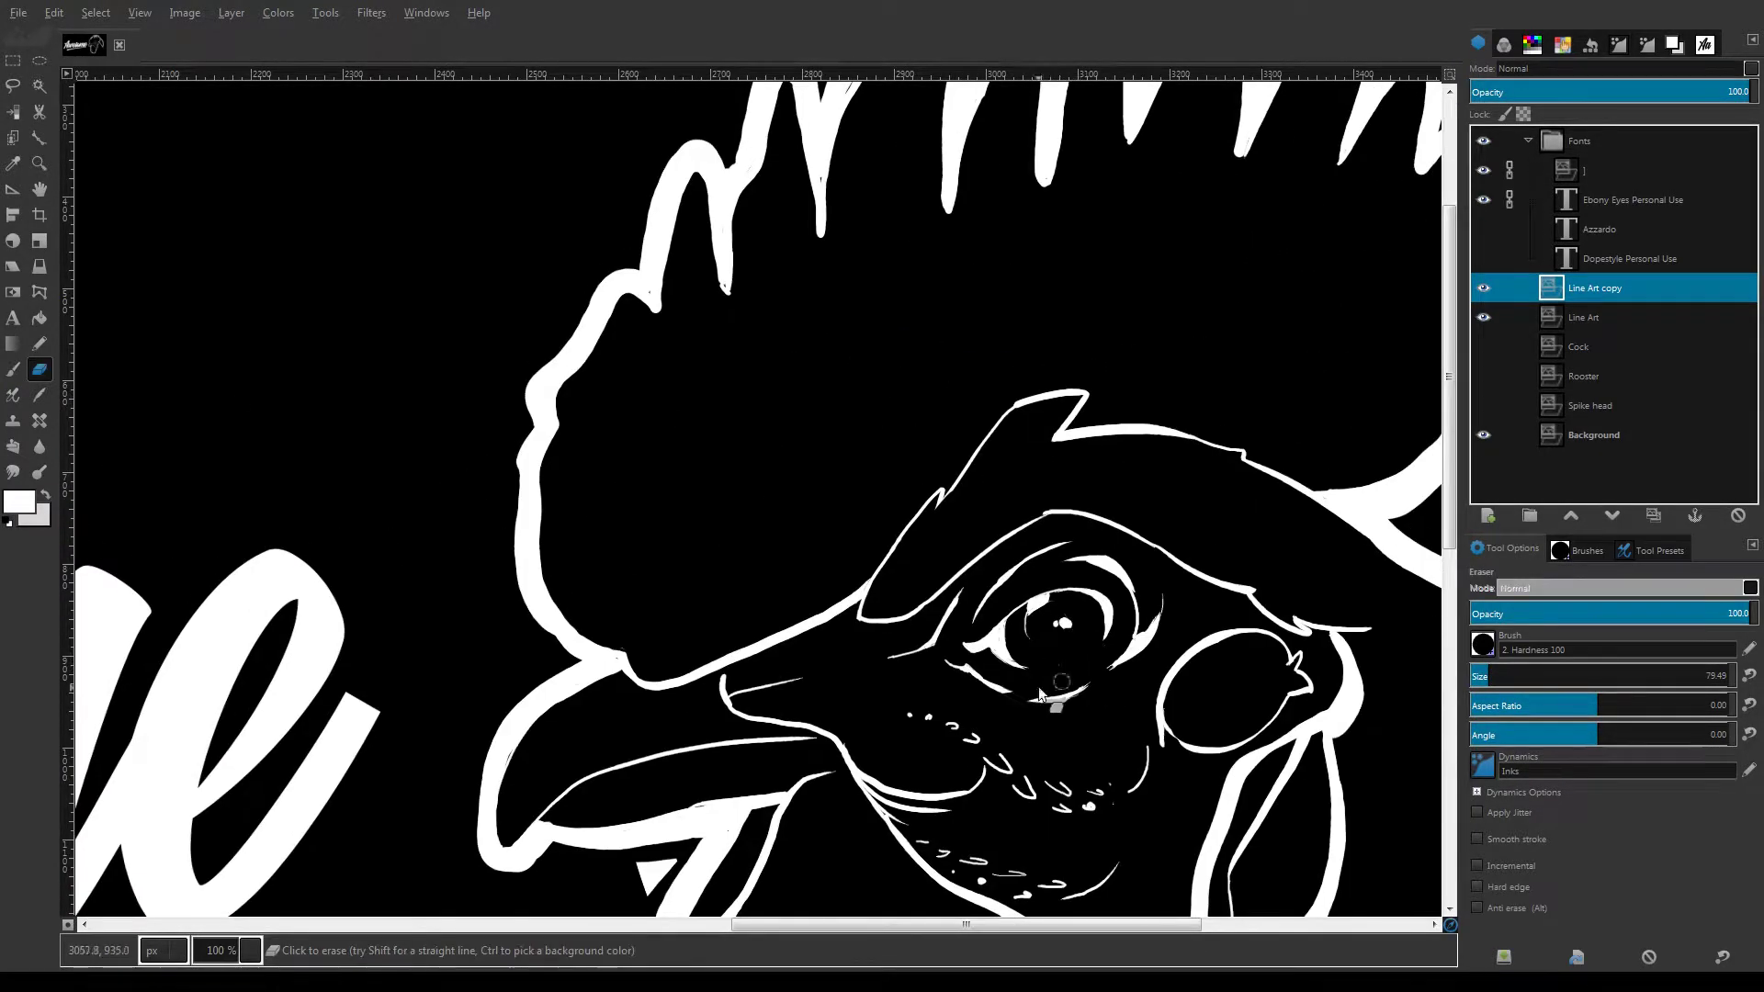
# Erase part of the line below the eye and part of the arc above it on the Line Art copy layer
pyautogui.moveTo(1038, 689); pyautogui.dragTo(1102, 675)
pyautogui.moveTo(1131, 602)
pyautogui.mouseDown()
pyautogui.moveTo(1074, 563)
pyautogui.moveTo(1141, 640)
pyautogui.moveTo(1157, 599)
pyautogui.mouseUp()
pyautogui.hotkey('ctrl', 'z')
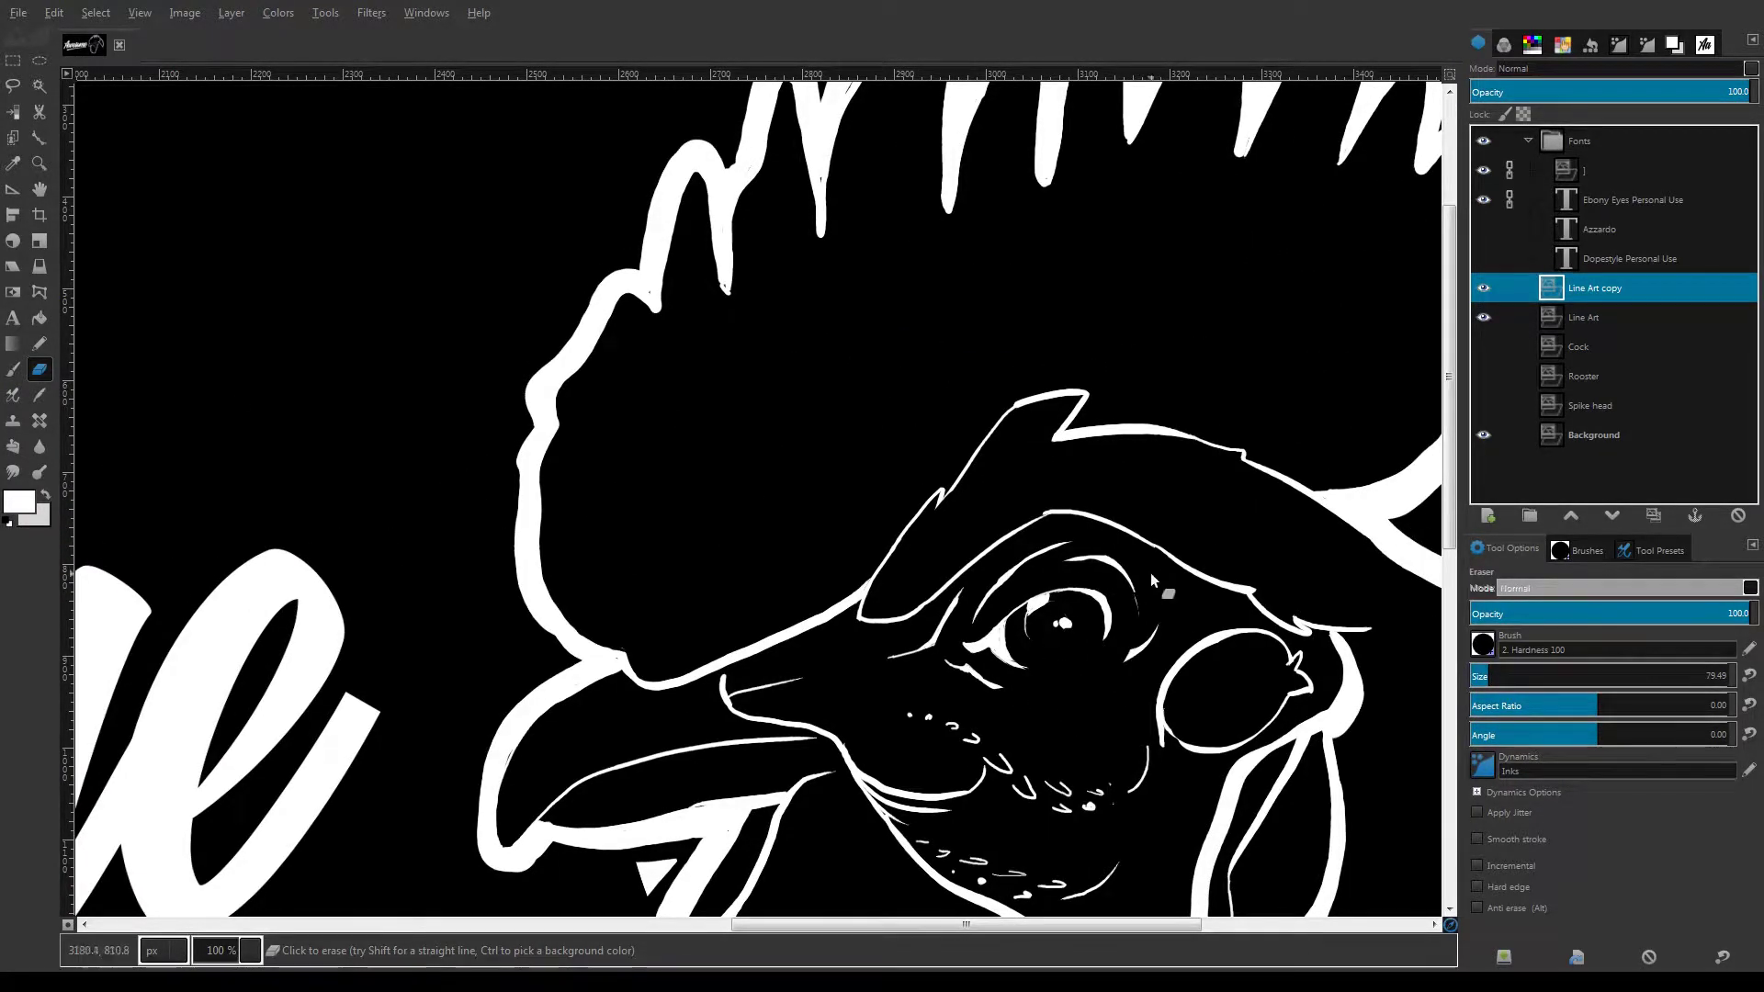
pyautogui.moveTo(1017, 562); pyautogui.dragTo(1084, 549)
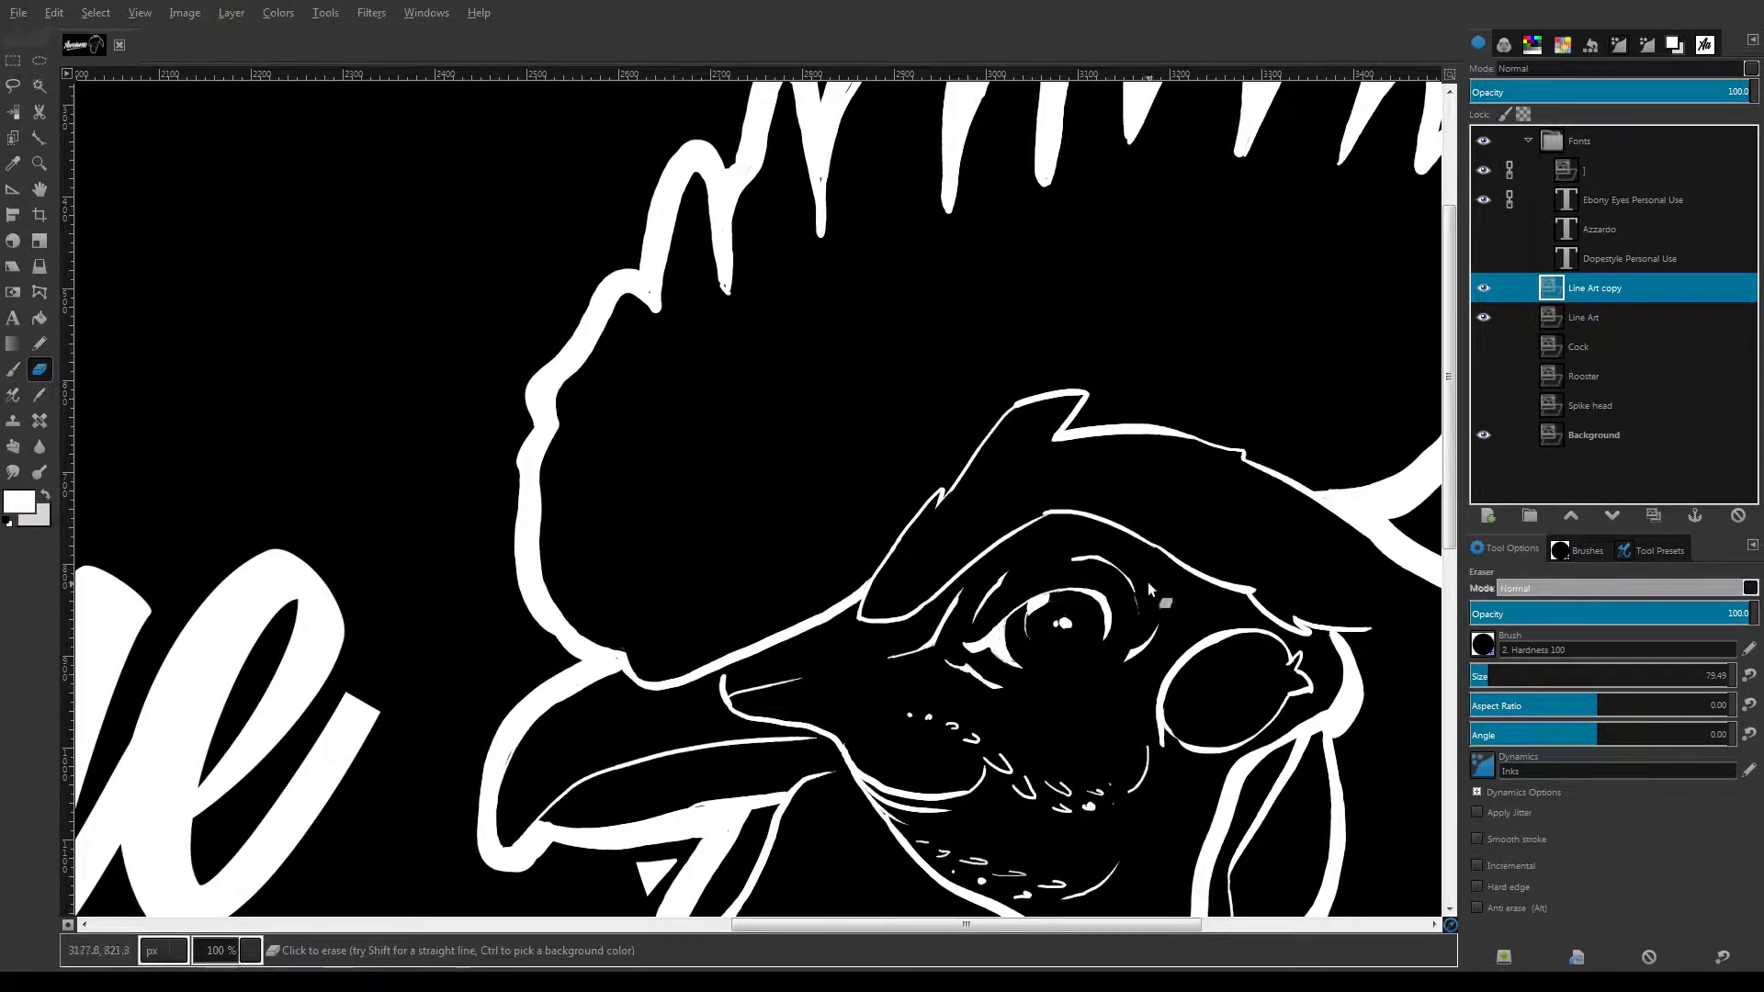
pyautogui.scroll(-3, 1073, 494)
pyautogui.scroll(3, 1026, 591)
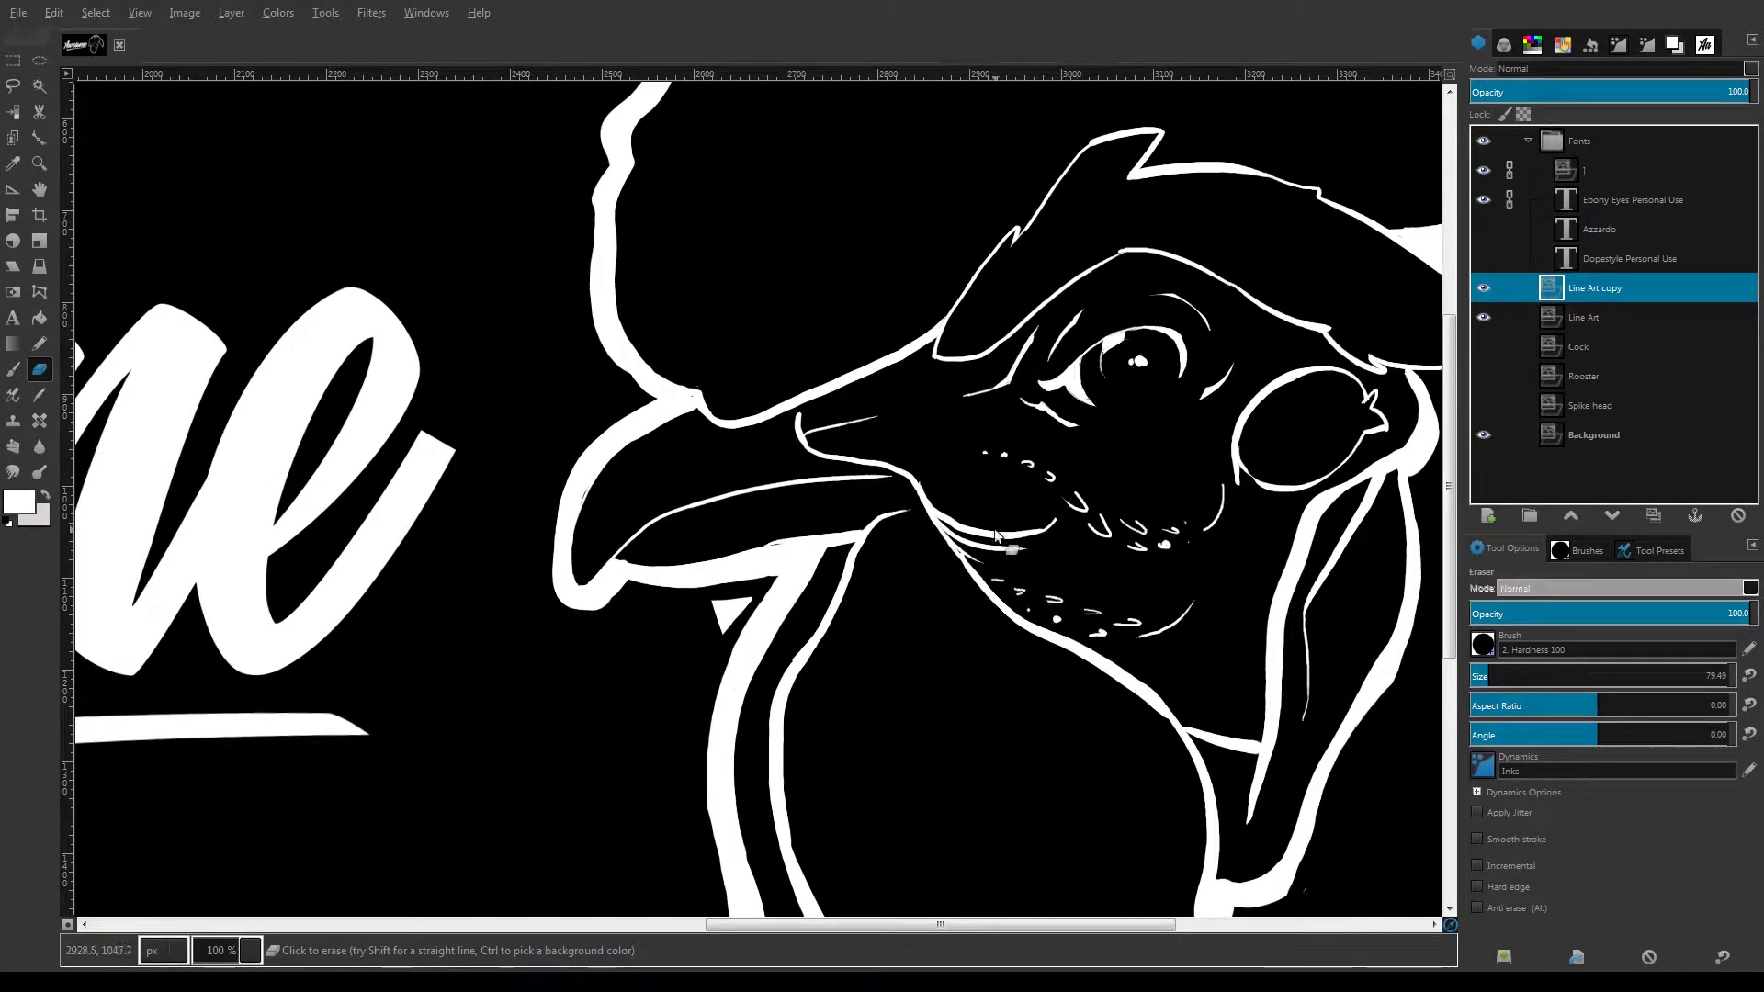
# Paint an arc below the eye, thicken the eye's upper rim, and add small dots across the cheek with the Paintbrush
pyautogui.click(13, 369)
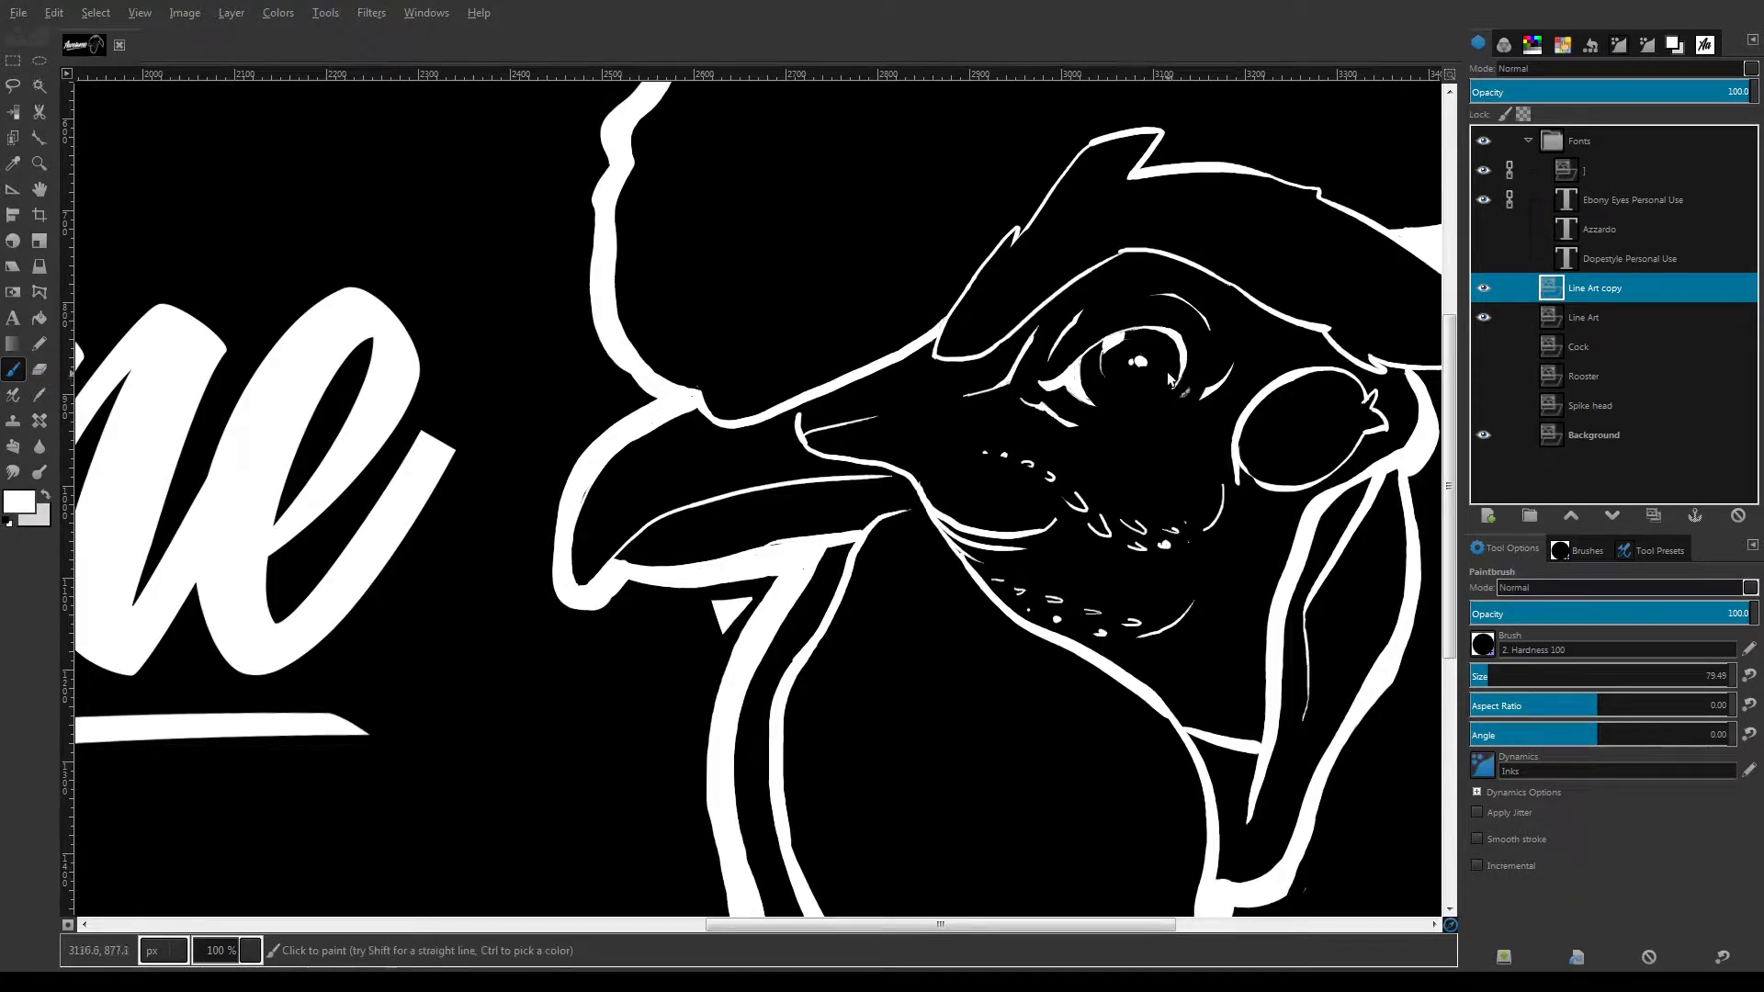
pyautogui.moveTo(1080, 418); pyautogui.dragTo(1171, 430)
pyautogui.hotkey('ctrl', 'z')
pyautogui.moveTo(1073, 366); pyautogui.dragTo(1144, 325)
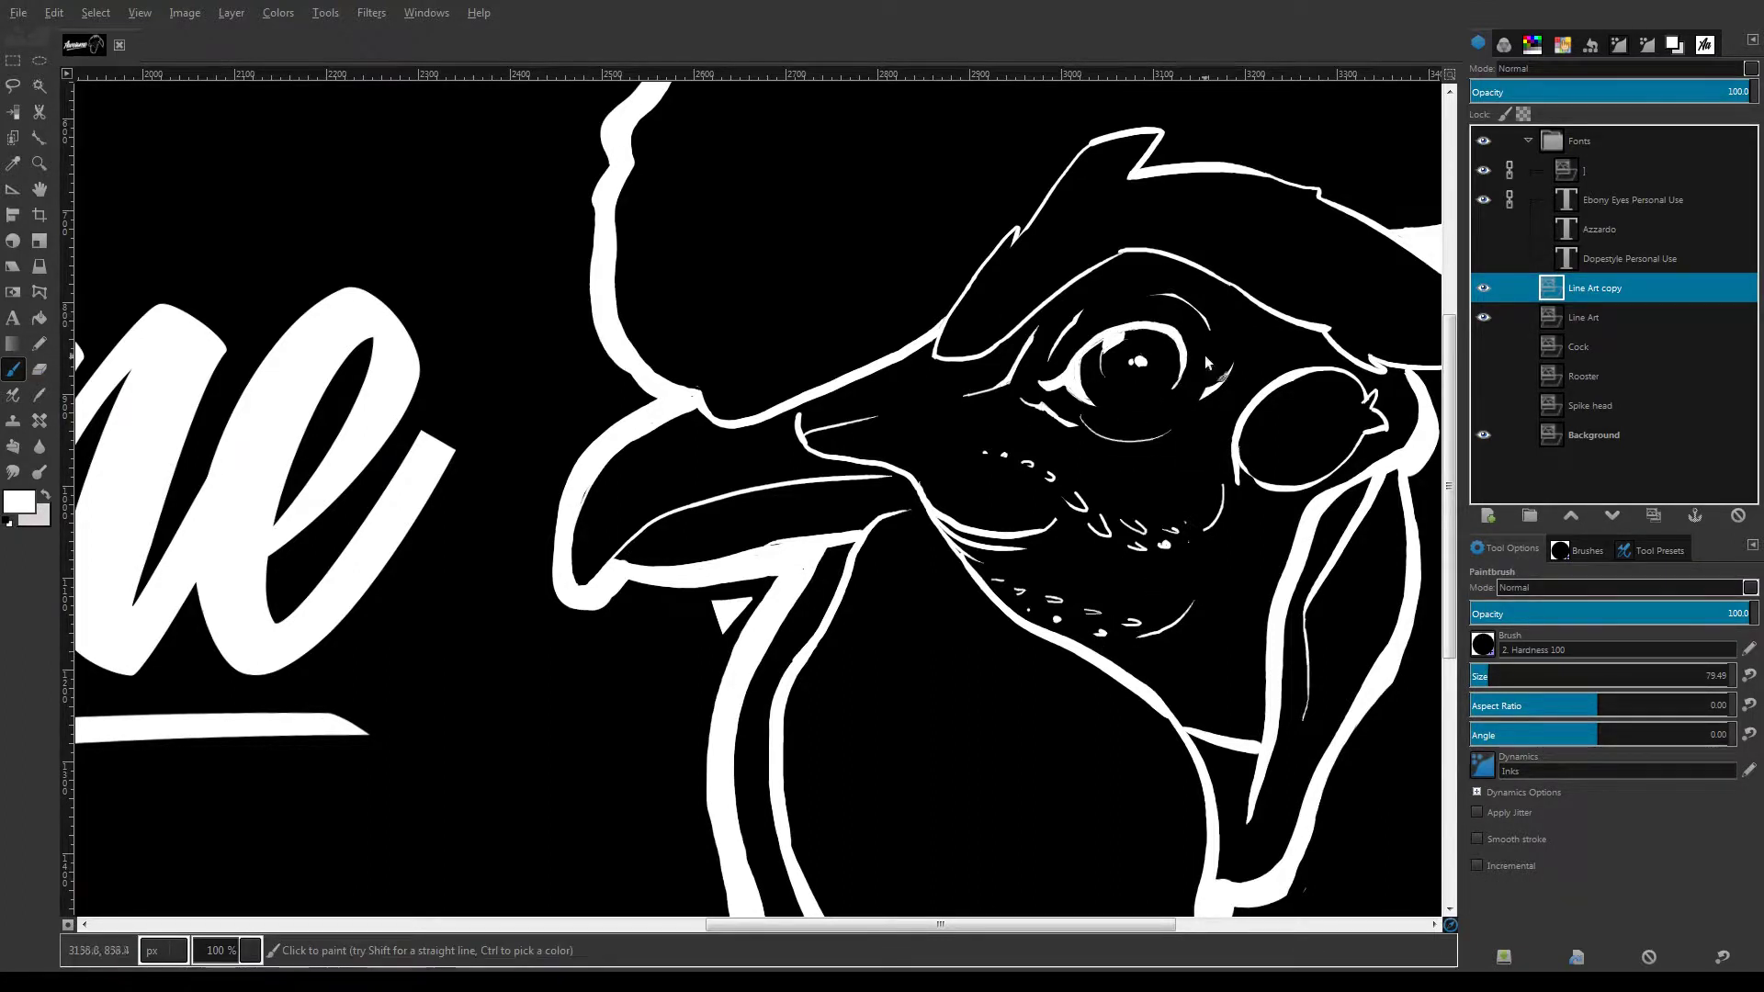
pyautogui.click(1217, 466)
pyautogui.click(1077, 625)
pyautogui.click(1189, 542)
pyautogui.click(1188, 521)
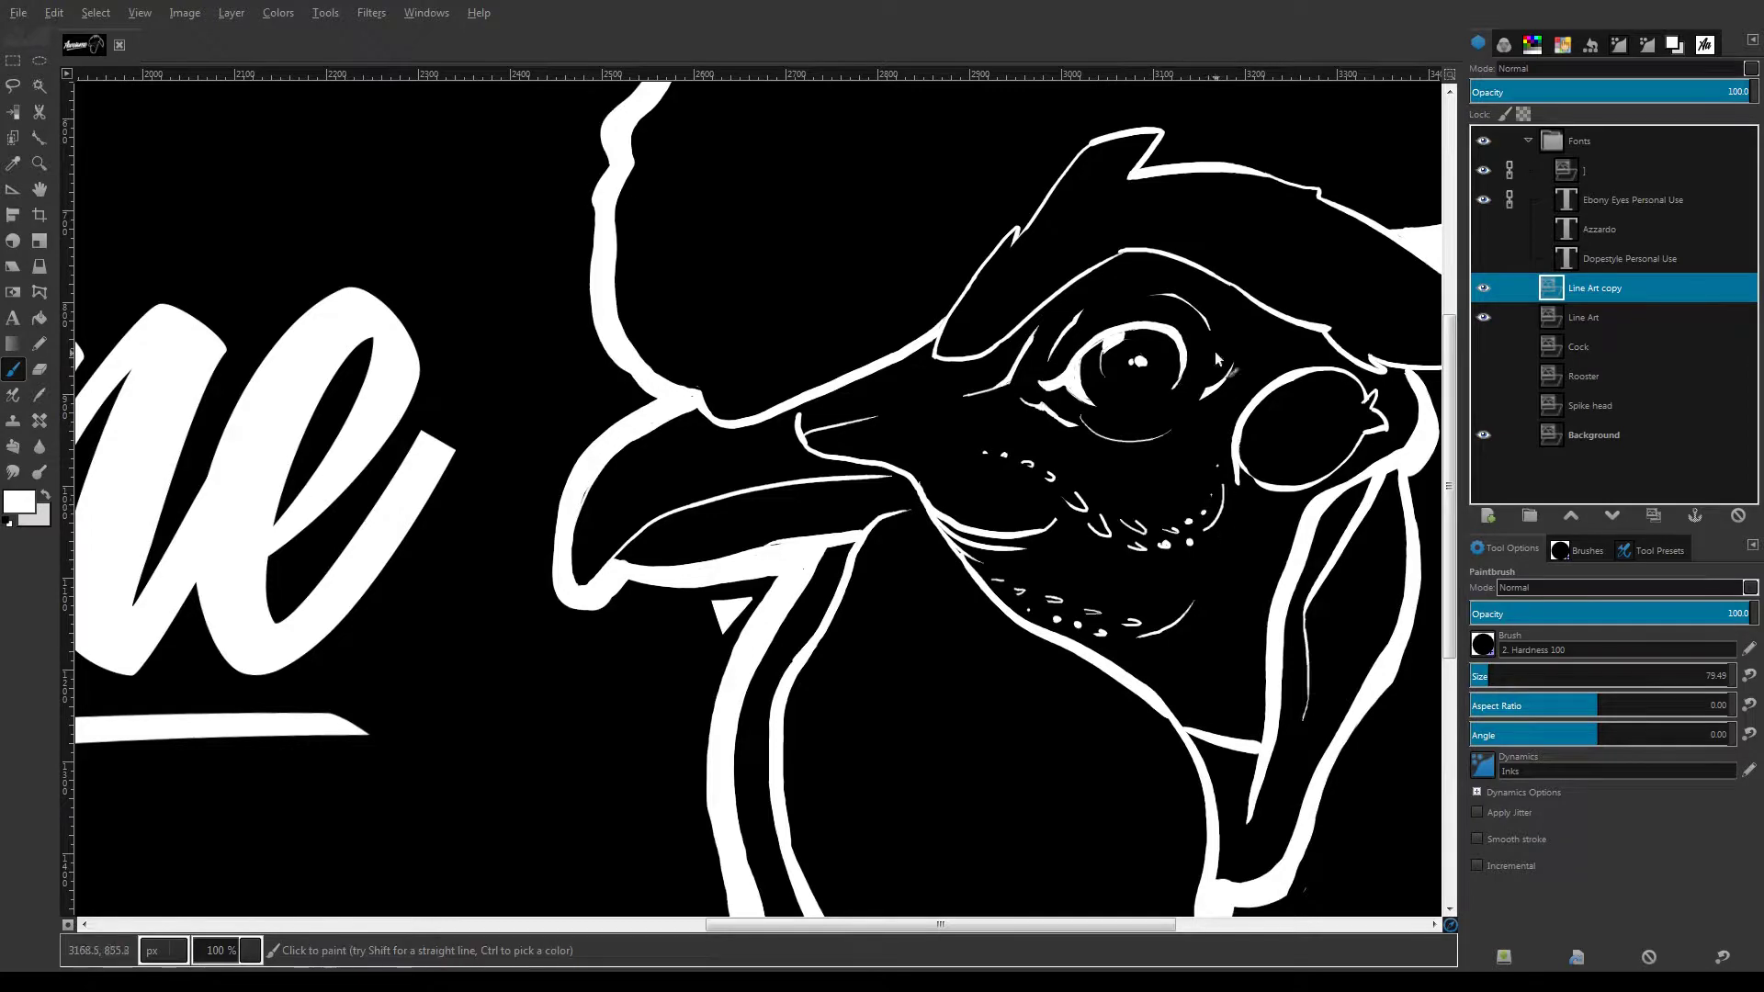
# Draw small feather strokes on the neck on the Line Art copy layer, using the Cock photo as a temporary reference
pyautogui.keyDown('ctrl'); pyautogui.scroll(-4, 1215, 351); pyautogui.keyUp('ctrl')
pyautogui.keyDown('ctrl'); pyautogui.scroll(1, 1129, 221); pyautogui.keyUp('ctrl')
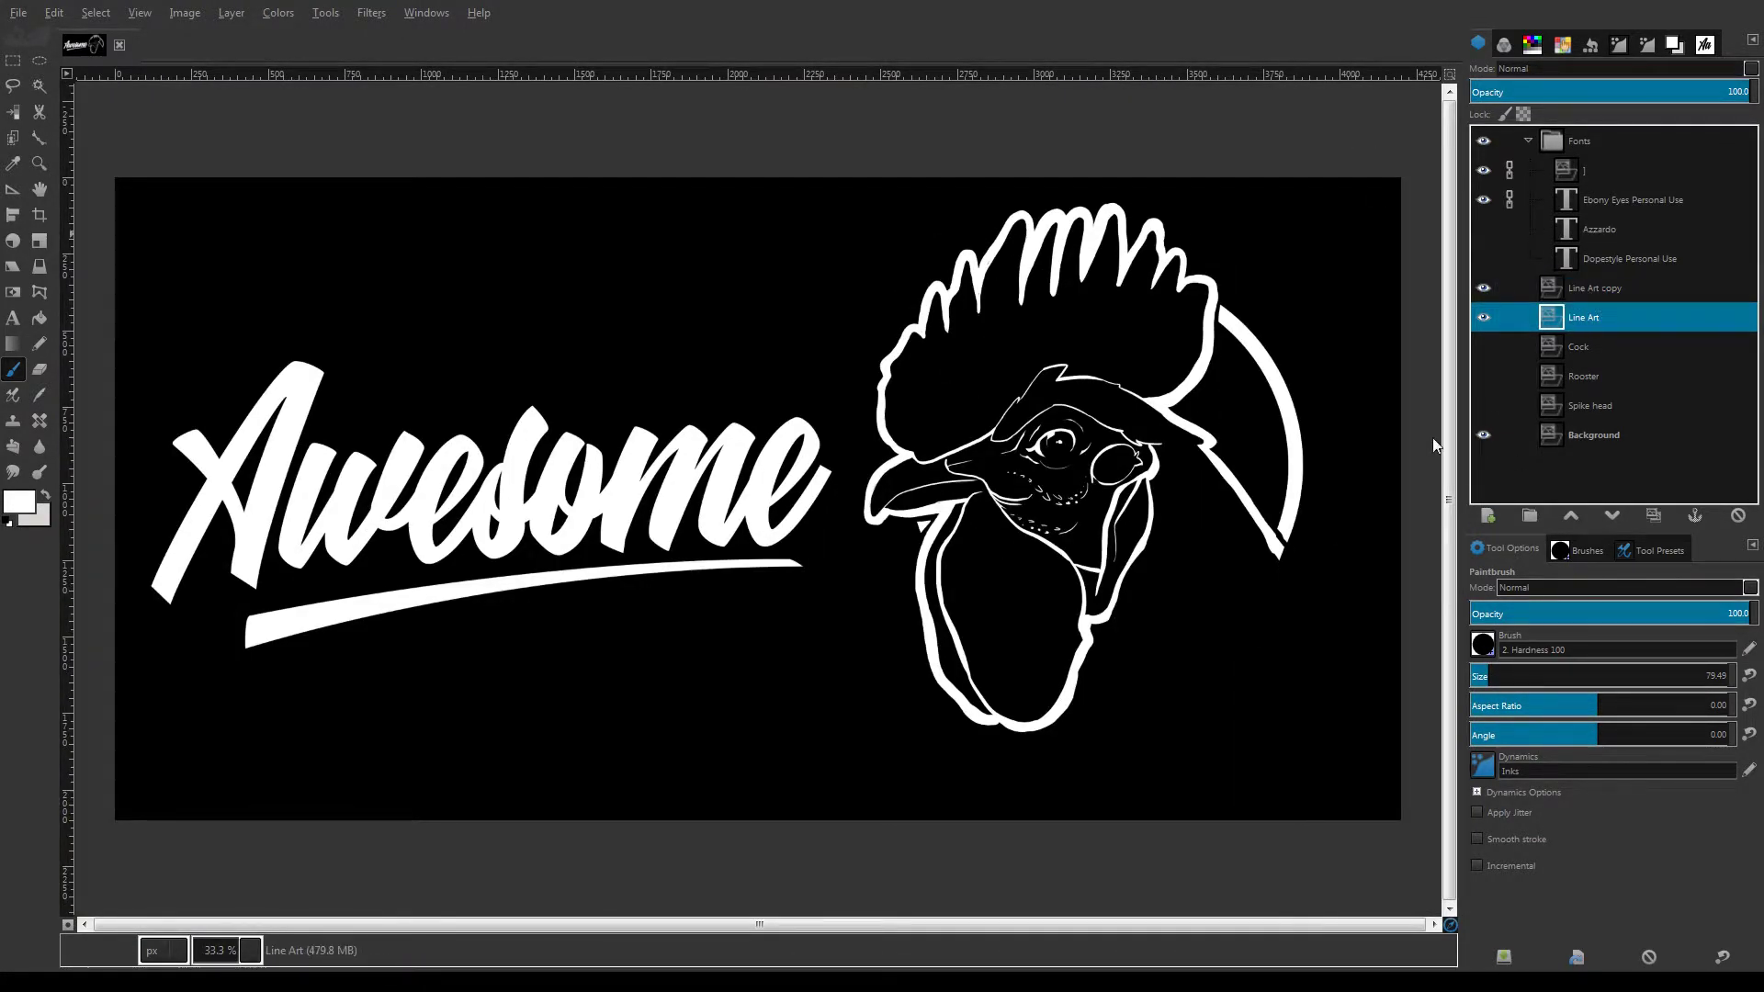
pyautogui.click(1483, 375)
pyautogui.click(1578, 288)
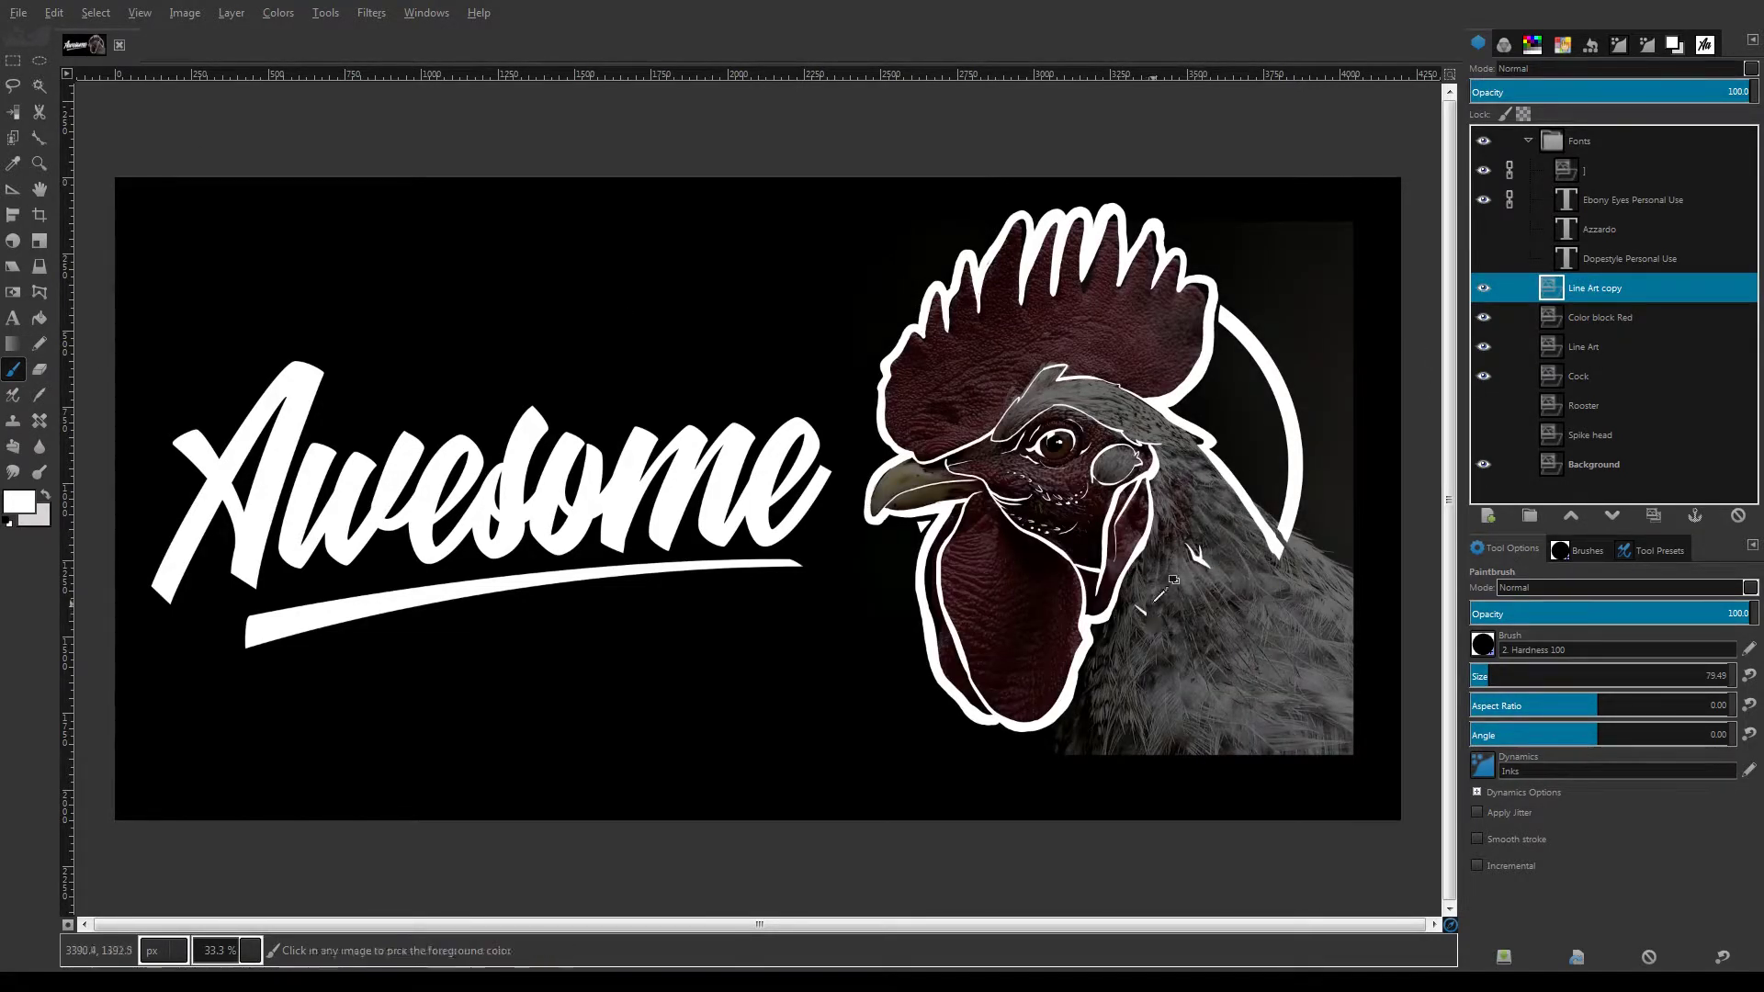
pyautogui.moveTo(1154, 607); pyautogui.dragTo(1171, 609)
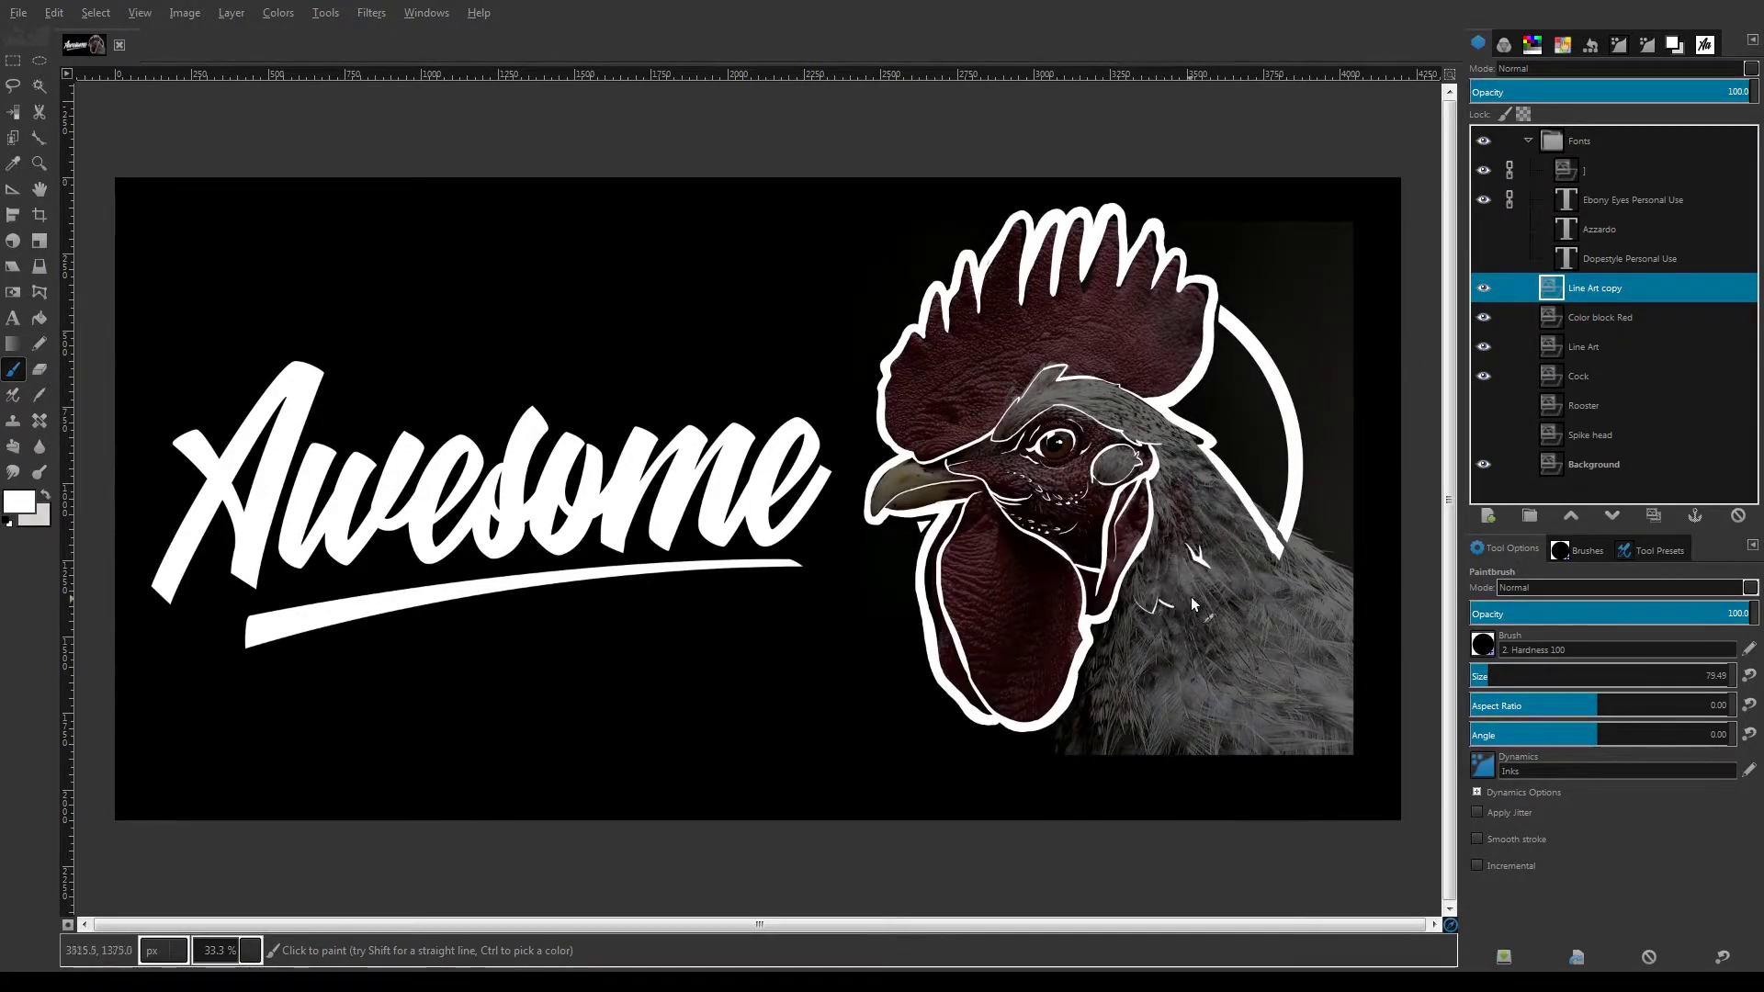
pyautogui.moveTo(1191, 474); pyautogui.dragTo(1240, 515)
pyautogui.click(1482, 376)
# Erase parts of the outlines around the eye, ear patch and lower cheek, and redraw the brow arc, cheek fold and neck feathers
pyautogui.hotkey('shift', 'e')
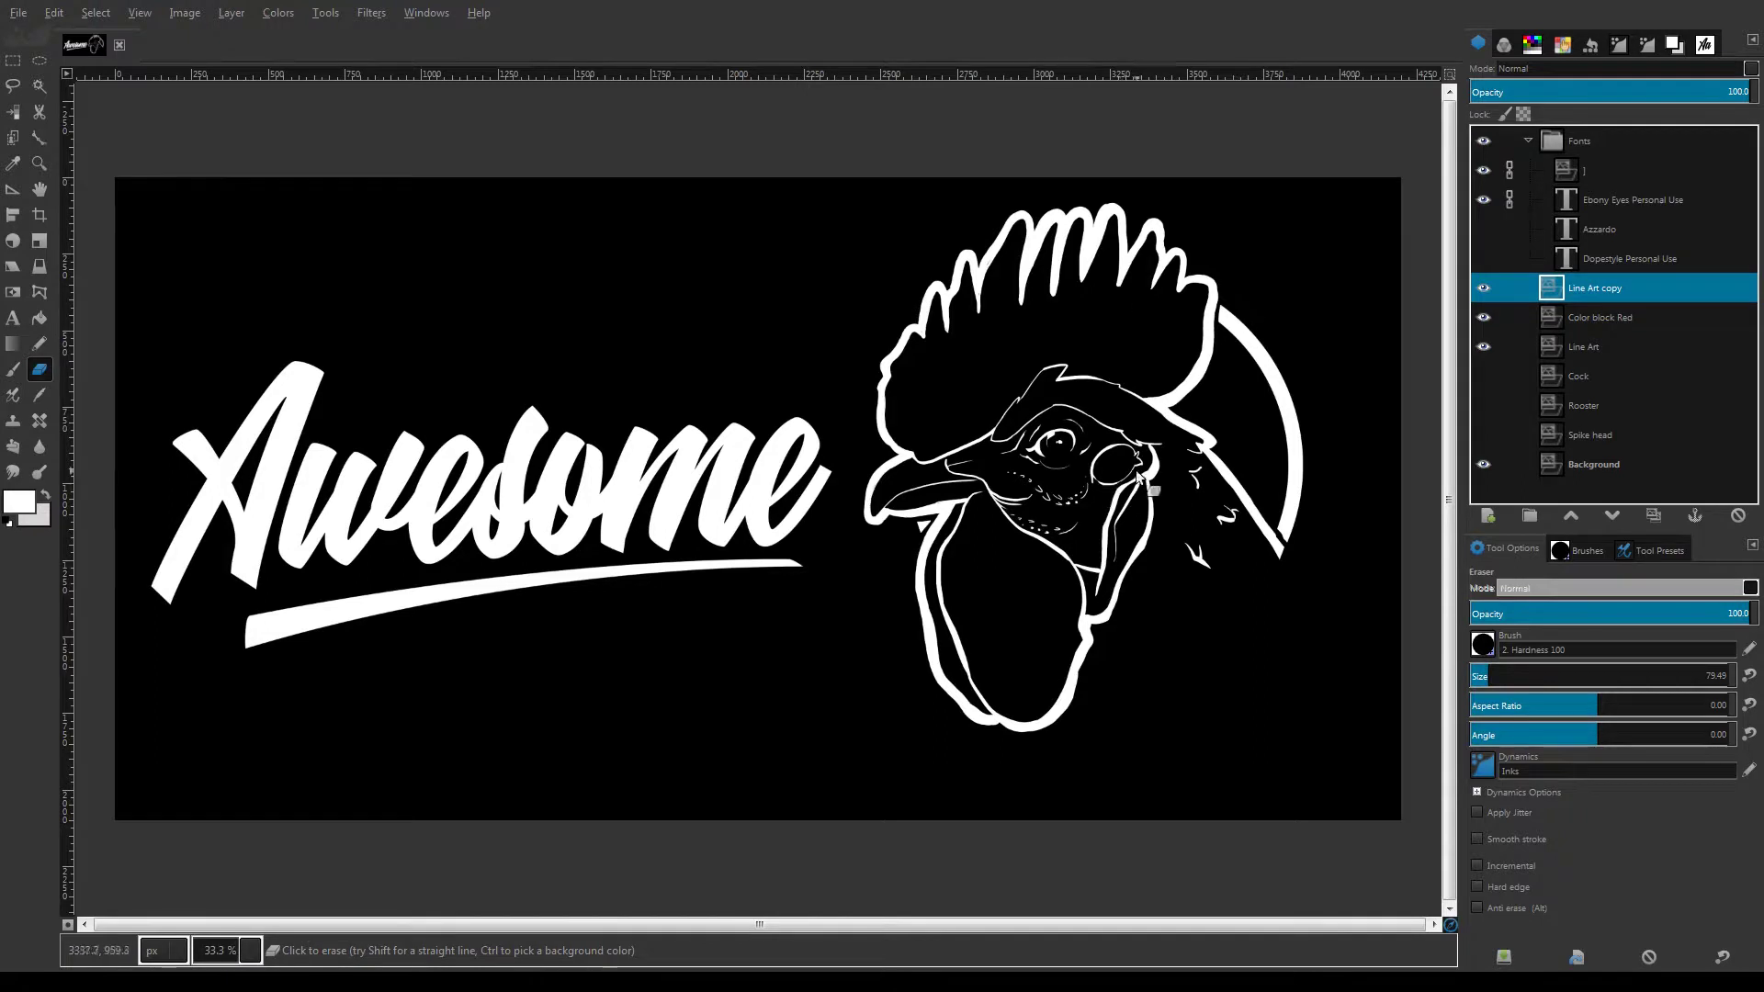
pyautogui.moveTo(1137, 475); pyautogui.dragTo(1078, 564)
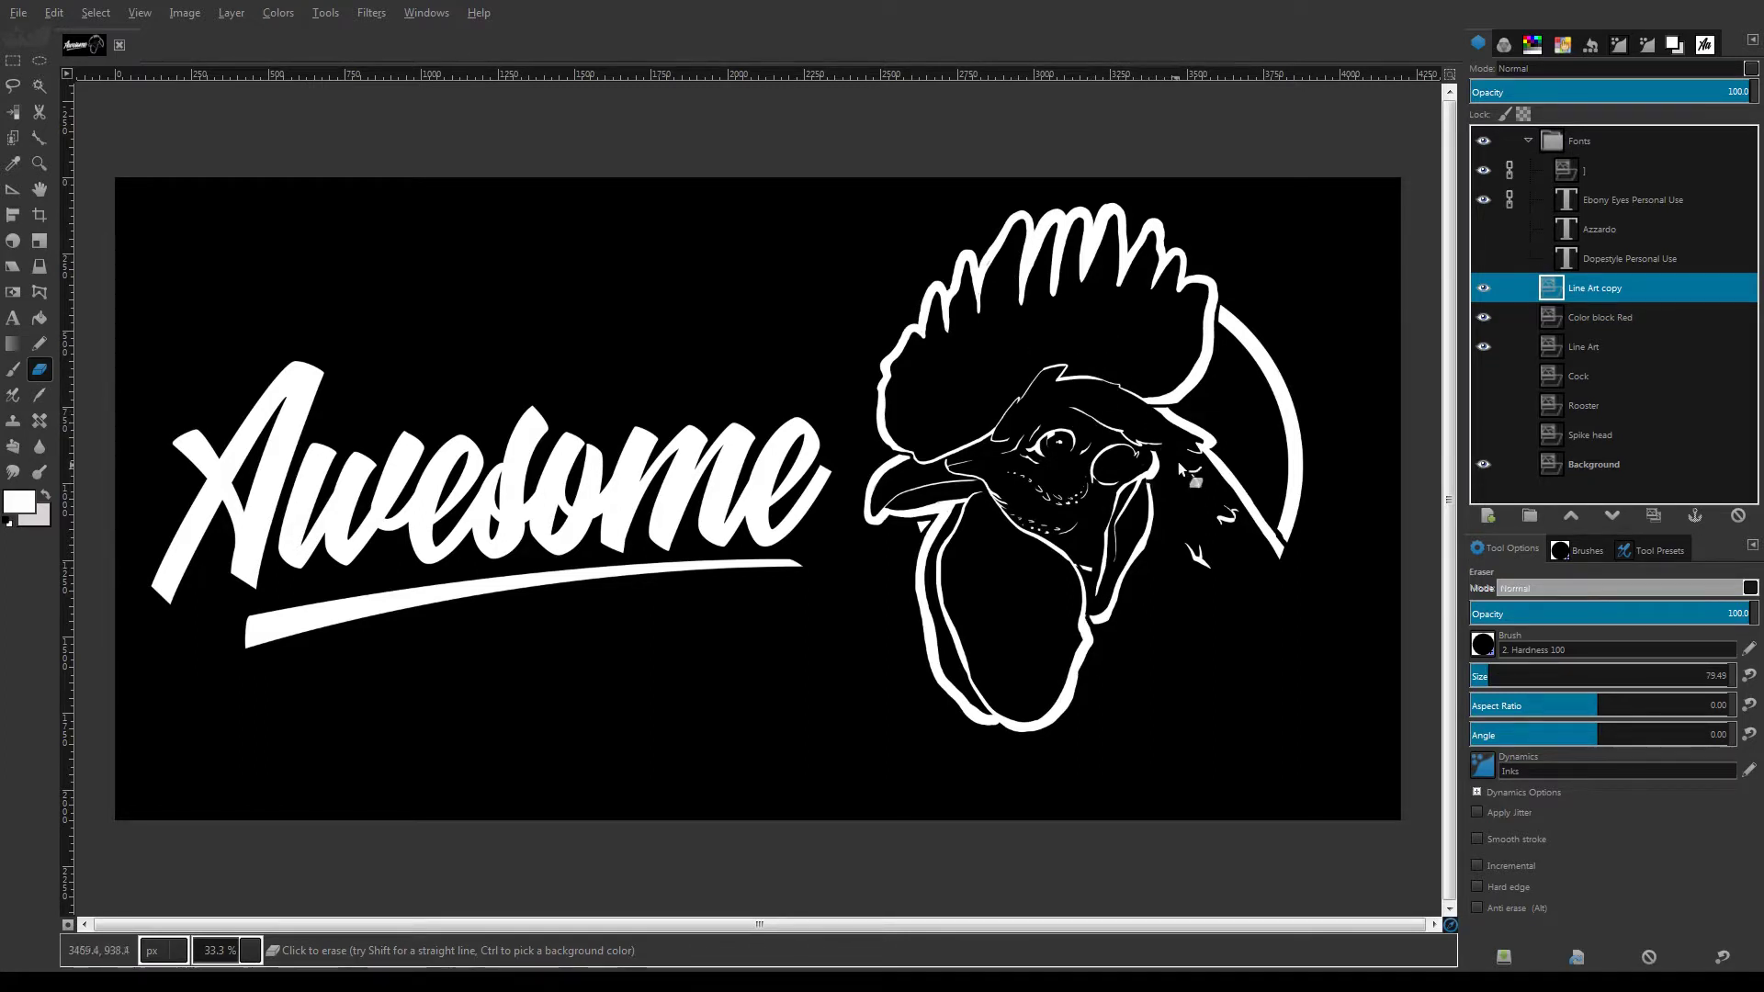
pyautogui.click(14, 371)
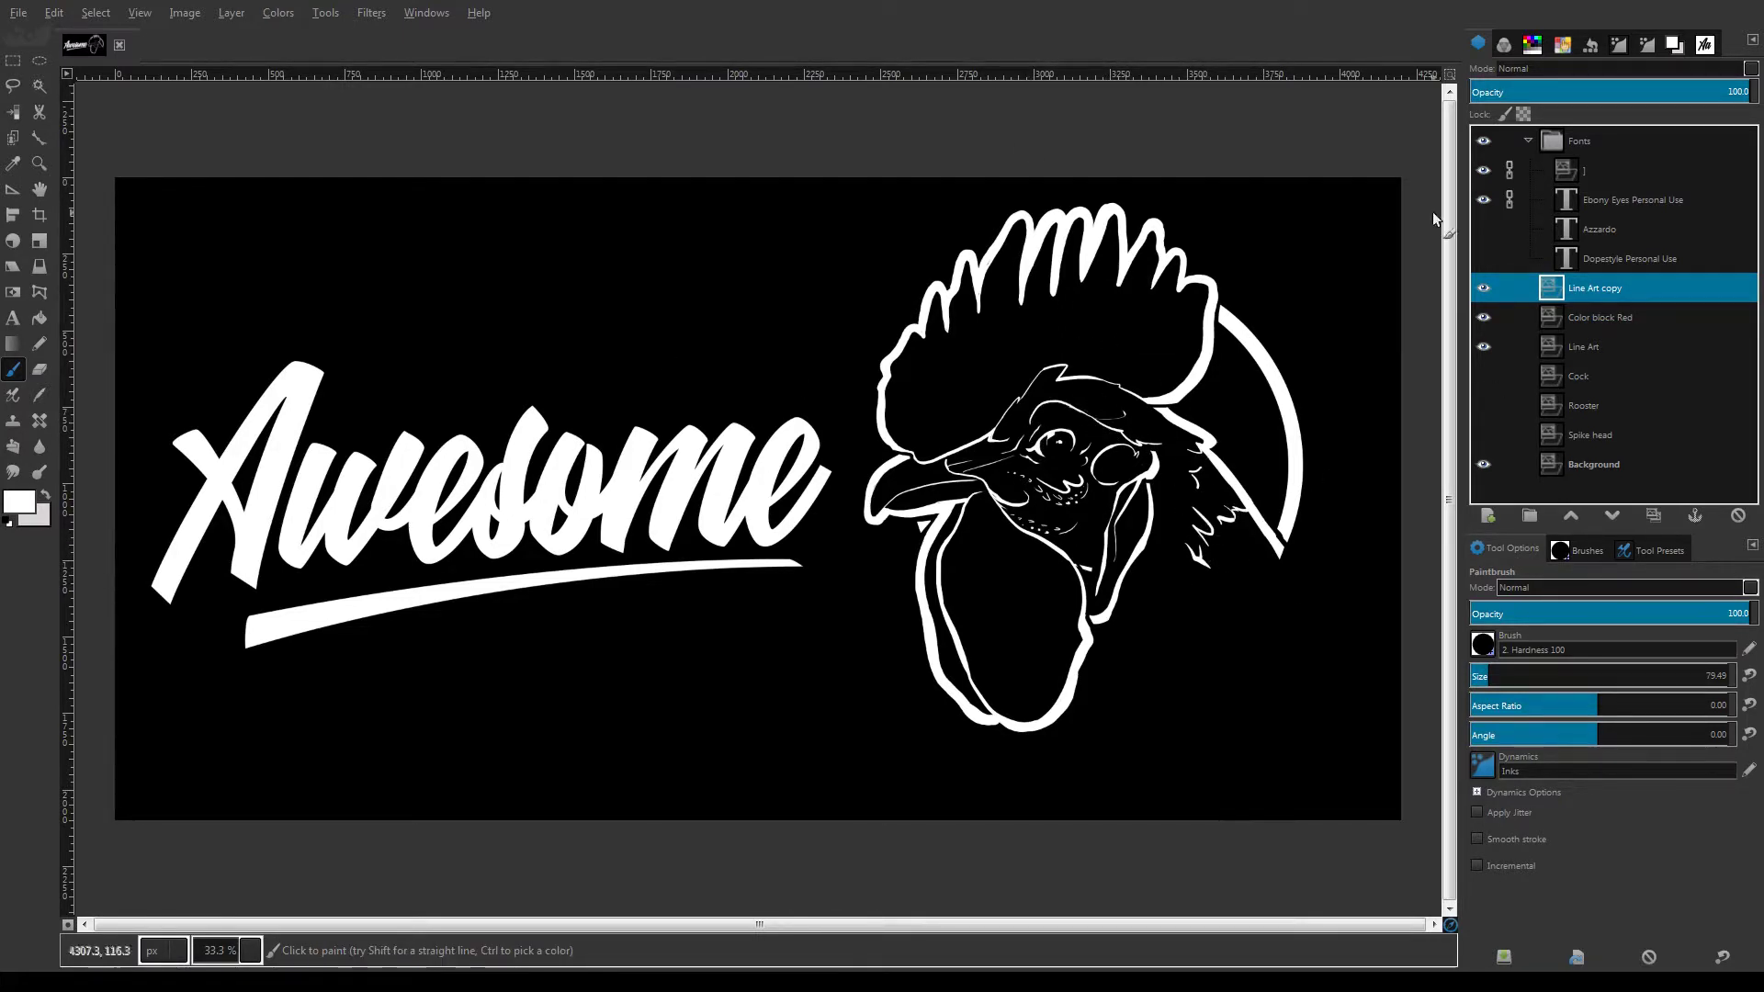
# Paint the rooster's face, wattles and comb solid red on the Color block Red layer with an 86.63 brush
pyautogui.click(1600, 318)
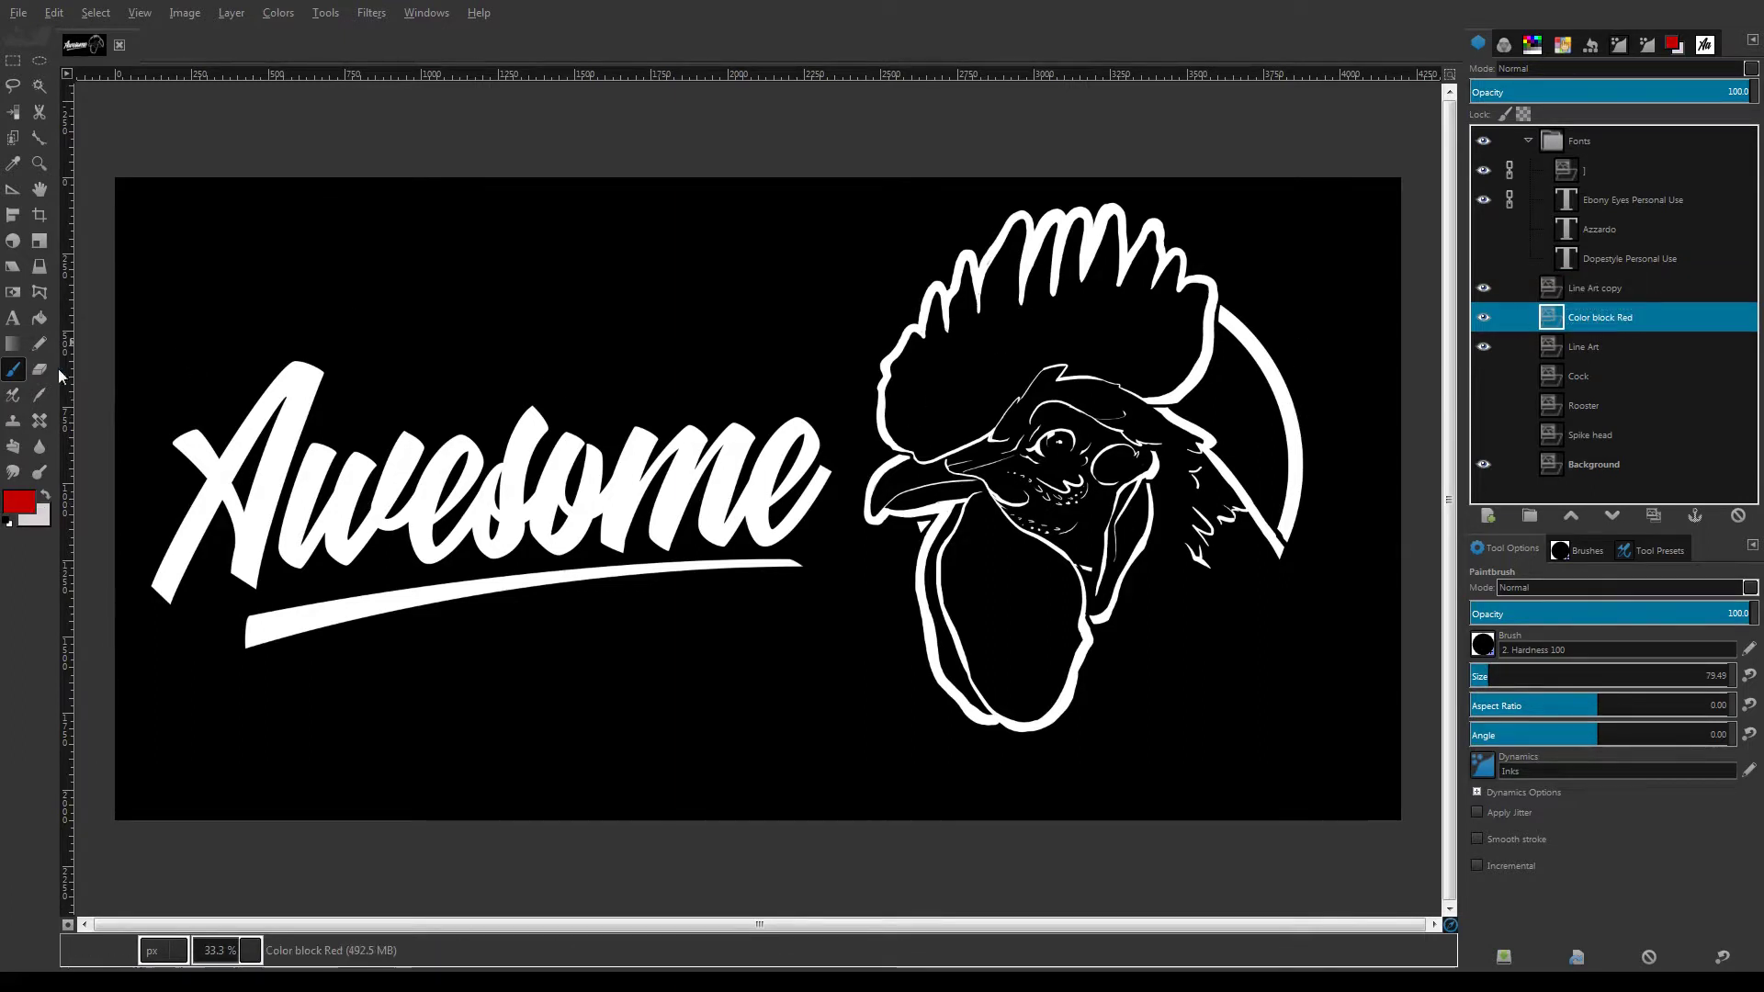
pyautogui.click(1488, 675)
pyautogui.moveTo(980, 507)
pyautogui.mouseDown()
pyautogui.moveTo(1038, 537)
pyautogui.moveTo(936, 561)
pyautogui.moveTo(960, 583)
pyautogui.moveTo(964, 671)
pyautogui.moveTo(1014, 707)
pyautogui.moveTo(1058, 694)
pyautogui.moveTo(1072, 617)
pyautogui.moveTo(1100, 603)
pyautogui.moveTo(1143, 519)
pyautogui.moveTo(1140, 448)
pyautogui.moveTo(1105, 482)
pyautogui.moveTo(1020, 499)
pyautogui.moveTo(1031, 444)
pyautogui.moveTo(1032, 468)
pyautogui.moveTo(1107, 441)
pyautogui.moveTo(1019, 505)
pyautogui.mouseUp()
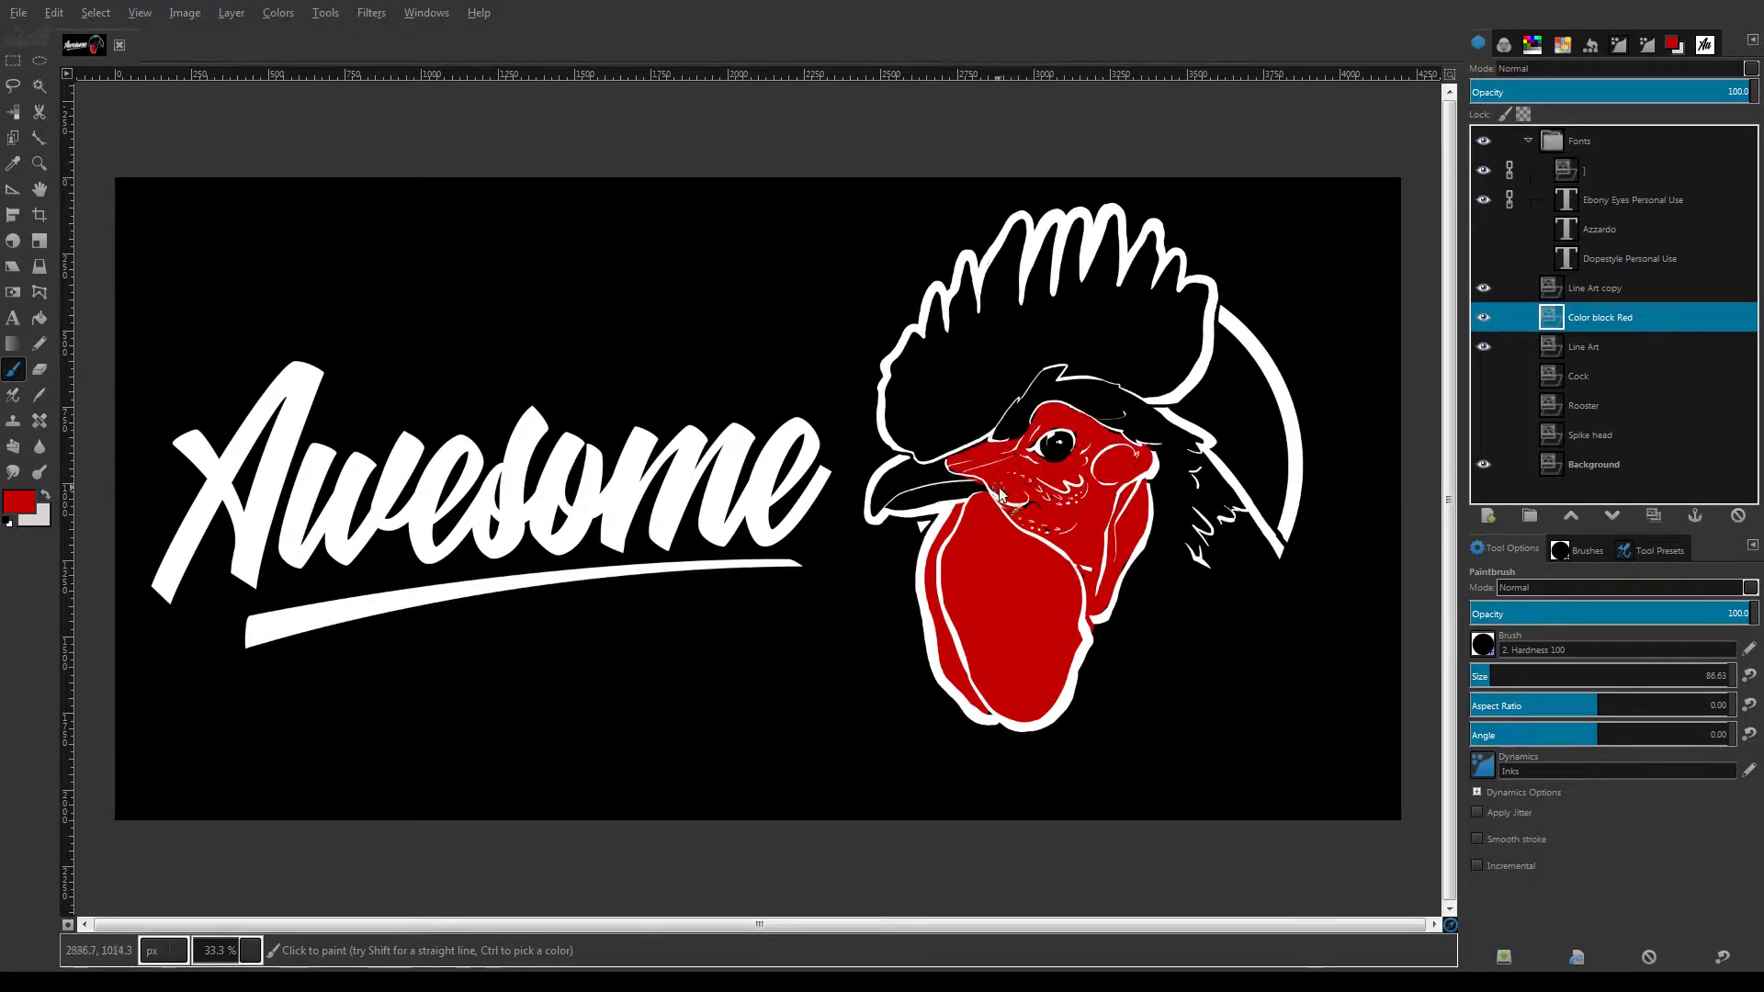
pyautogui.moveTo(918, 361)
pyautogui.mouseDown()
pyautogui.moveTo(941, 298)
pyautogui.moveTo(1022, 227)
pyautogui.moveTo(1125, 235)
pyautogui.moveTo(1181, 294)
pyautogui.moveTo(1166, 390)
pyautogui.mouseUp()
pyautogui.moveTo(905, 441)
pyautogui.mouseDown()
pyautogui.moveTo(968, 436)
pyautogui.moveTo(905, 431)
pyautogui.moveTo(1042, 286)
pyautogui.moveTo(1026, 379)
pyautogui.moveTo(969, 420)
pyautogui.moveTo(991, 359)
pyautogui.moveTo(1100, 309)
pyautogui.moveTo(1115, 376)
pyautogui.moveTo(1070, 352)
pyautogui.moveTo(1194, 322)
pyautogui.mouseUp()
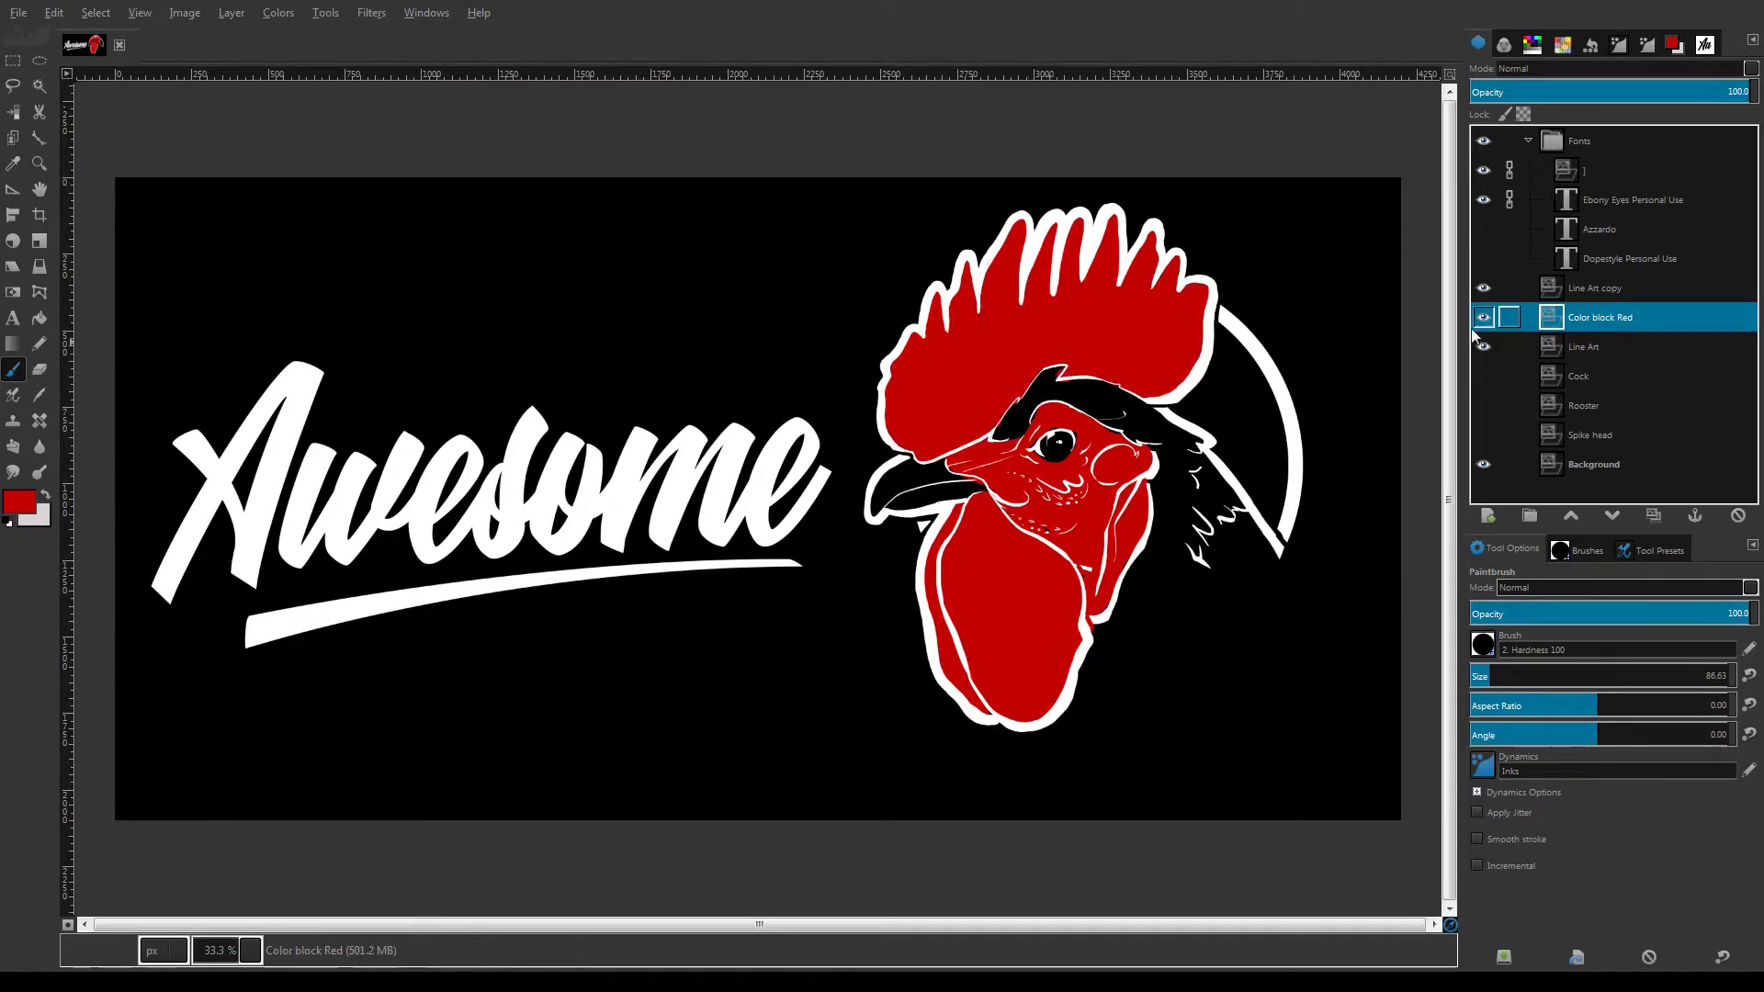
# Erase the red inside the oval ear patch, using the Cock photo as a temporary reference
pyautogui.click(1482, 376)
pyautogui.scroll(1, 879, 329)
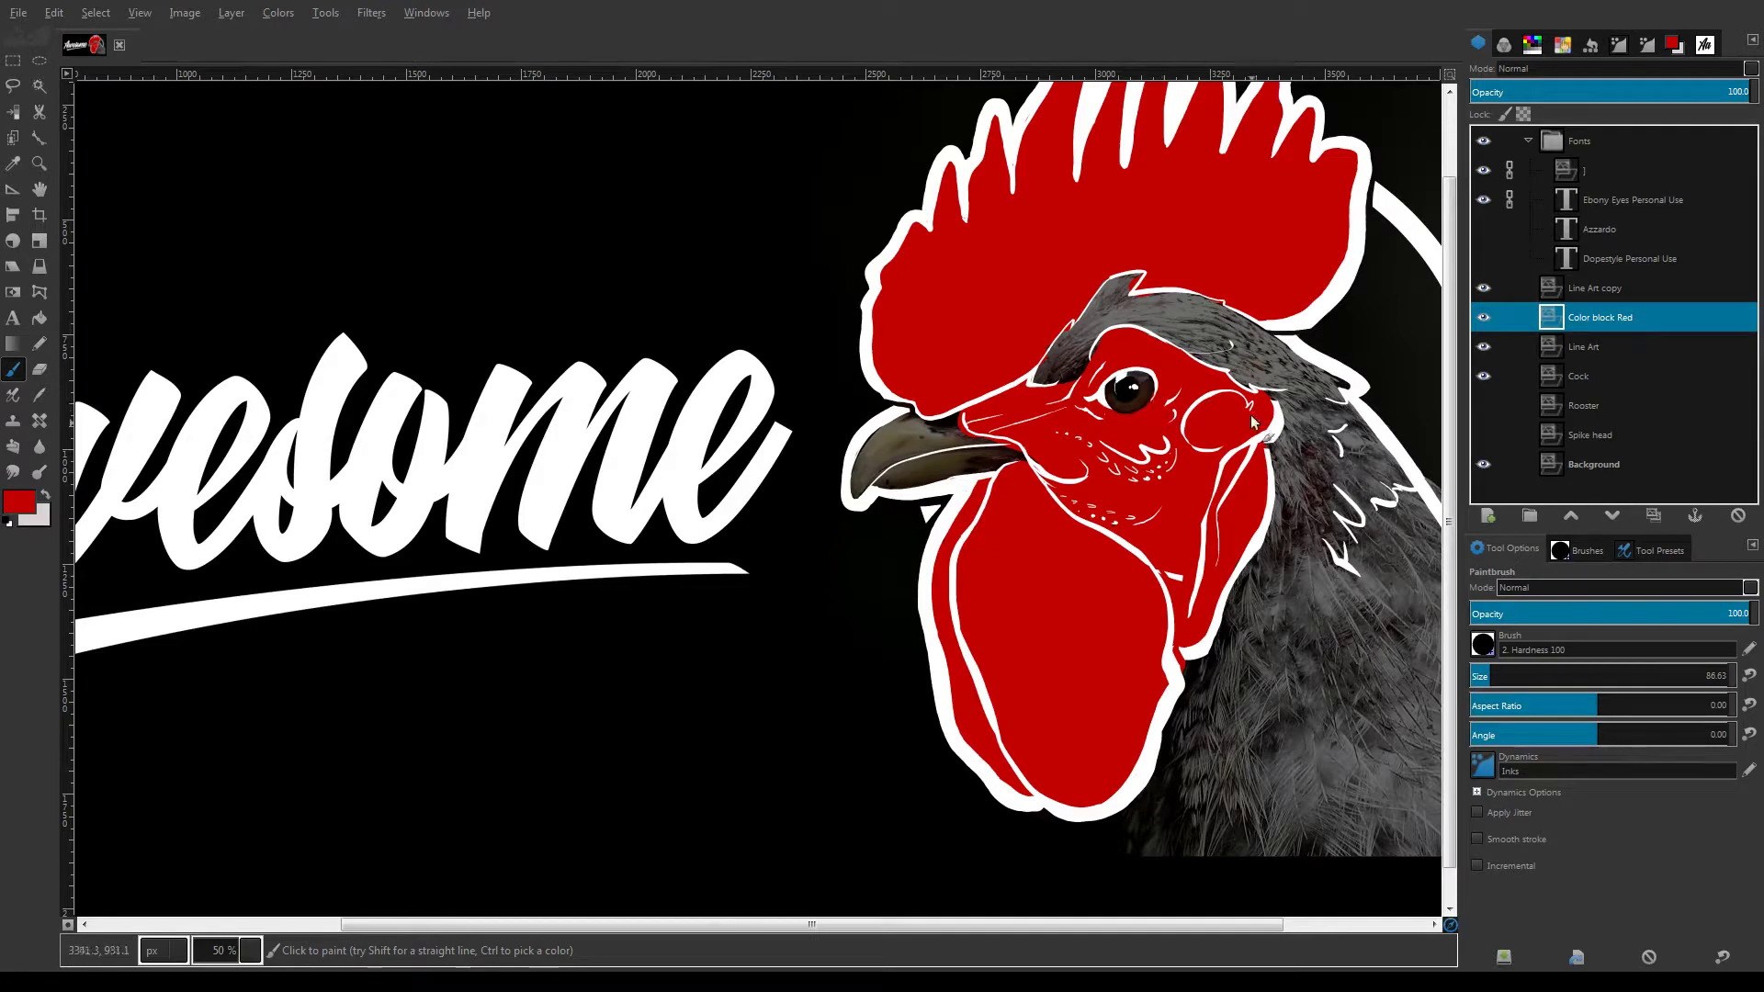
pyautogui.hotkey('shift', 'e')
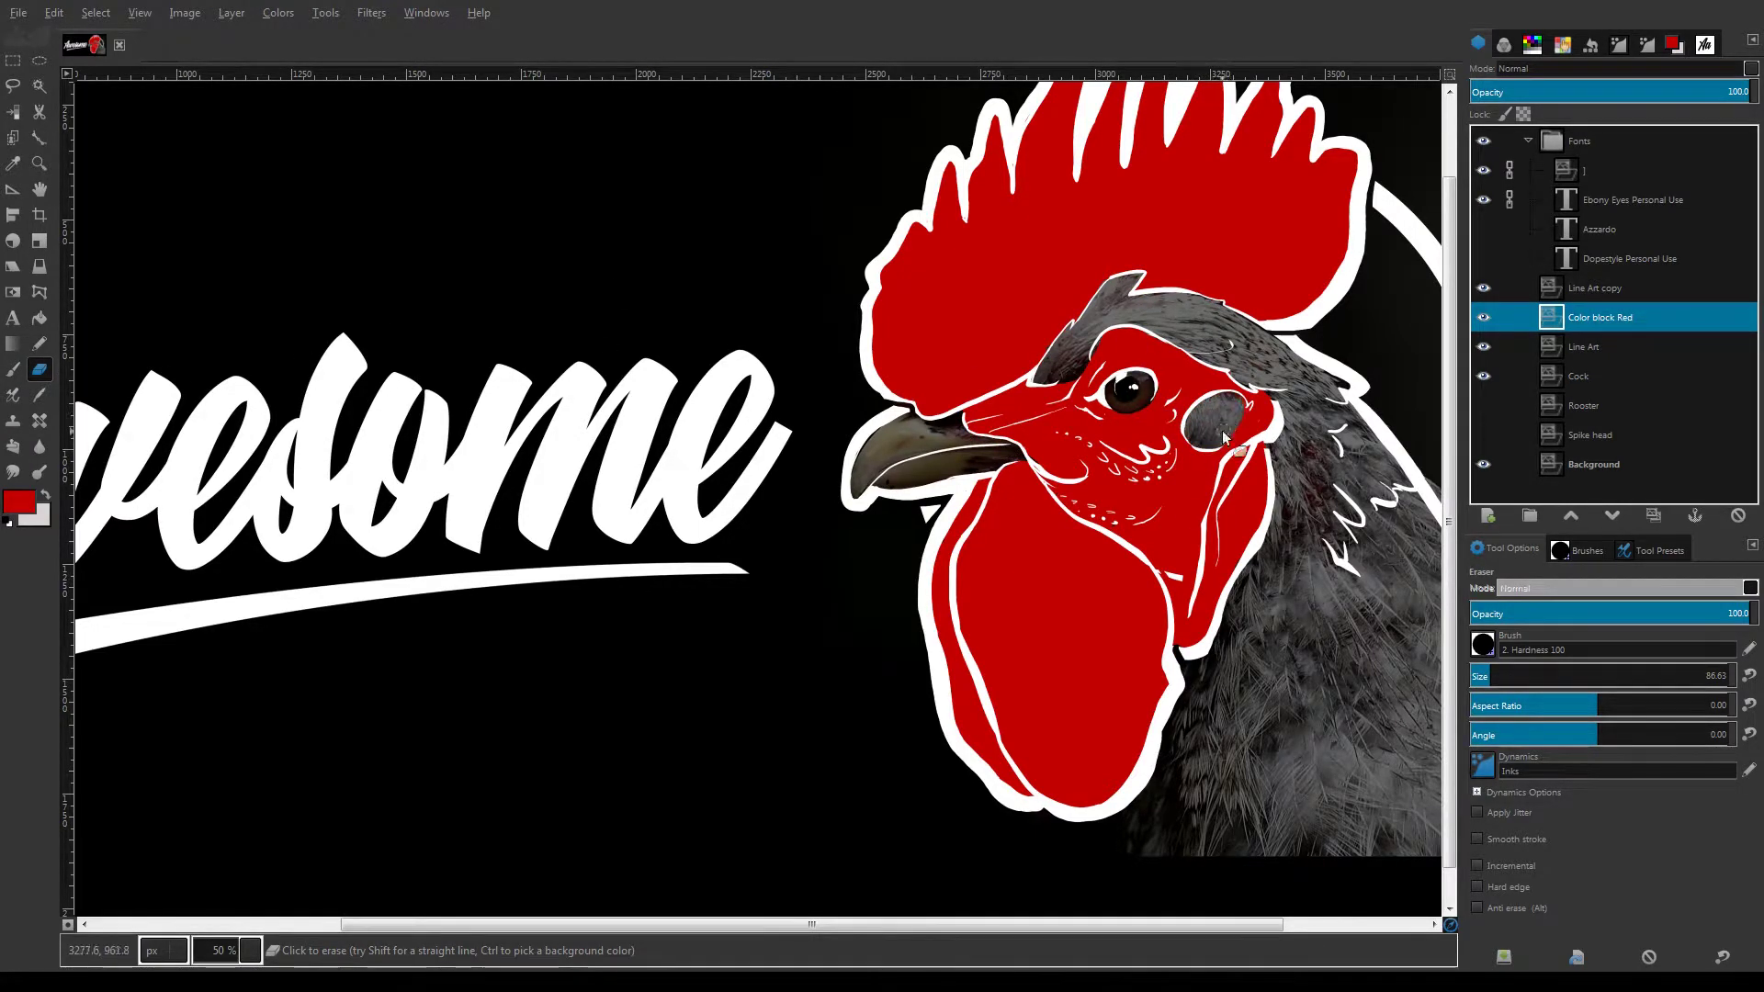
pyautogui.click(1482, 376)
pyautogui.click(13, 370)
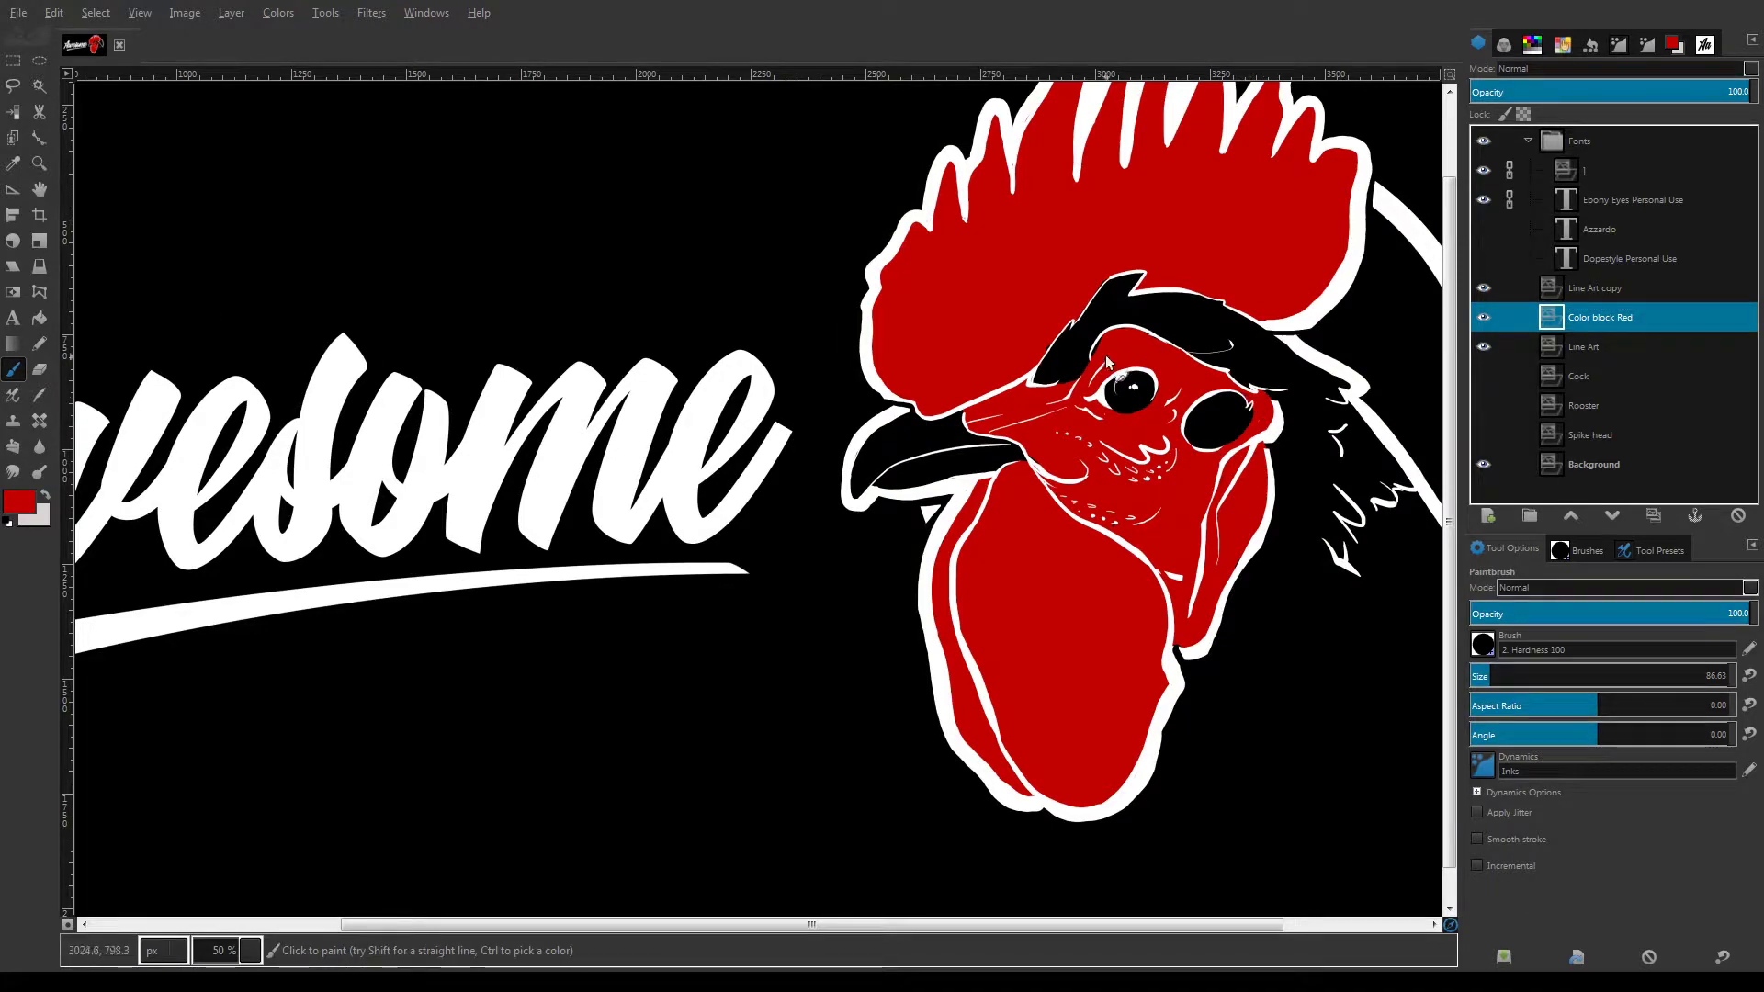
# Clean up the line art in front of the eye on the Line Art copy layer, and touch up the red around the face
pyautogui.hotkey('shift', 'e')
pyautogui.press('pageup')
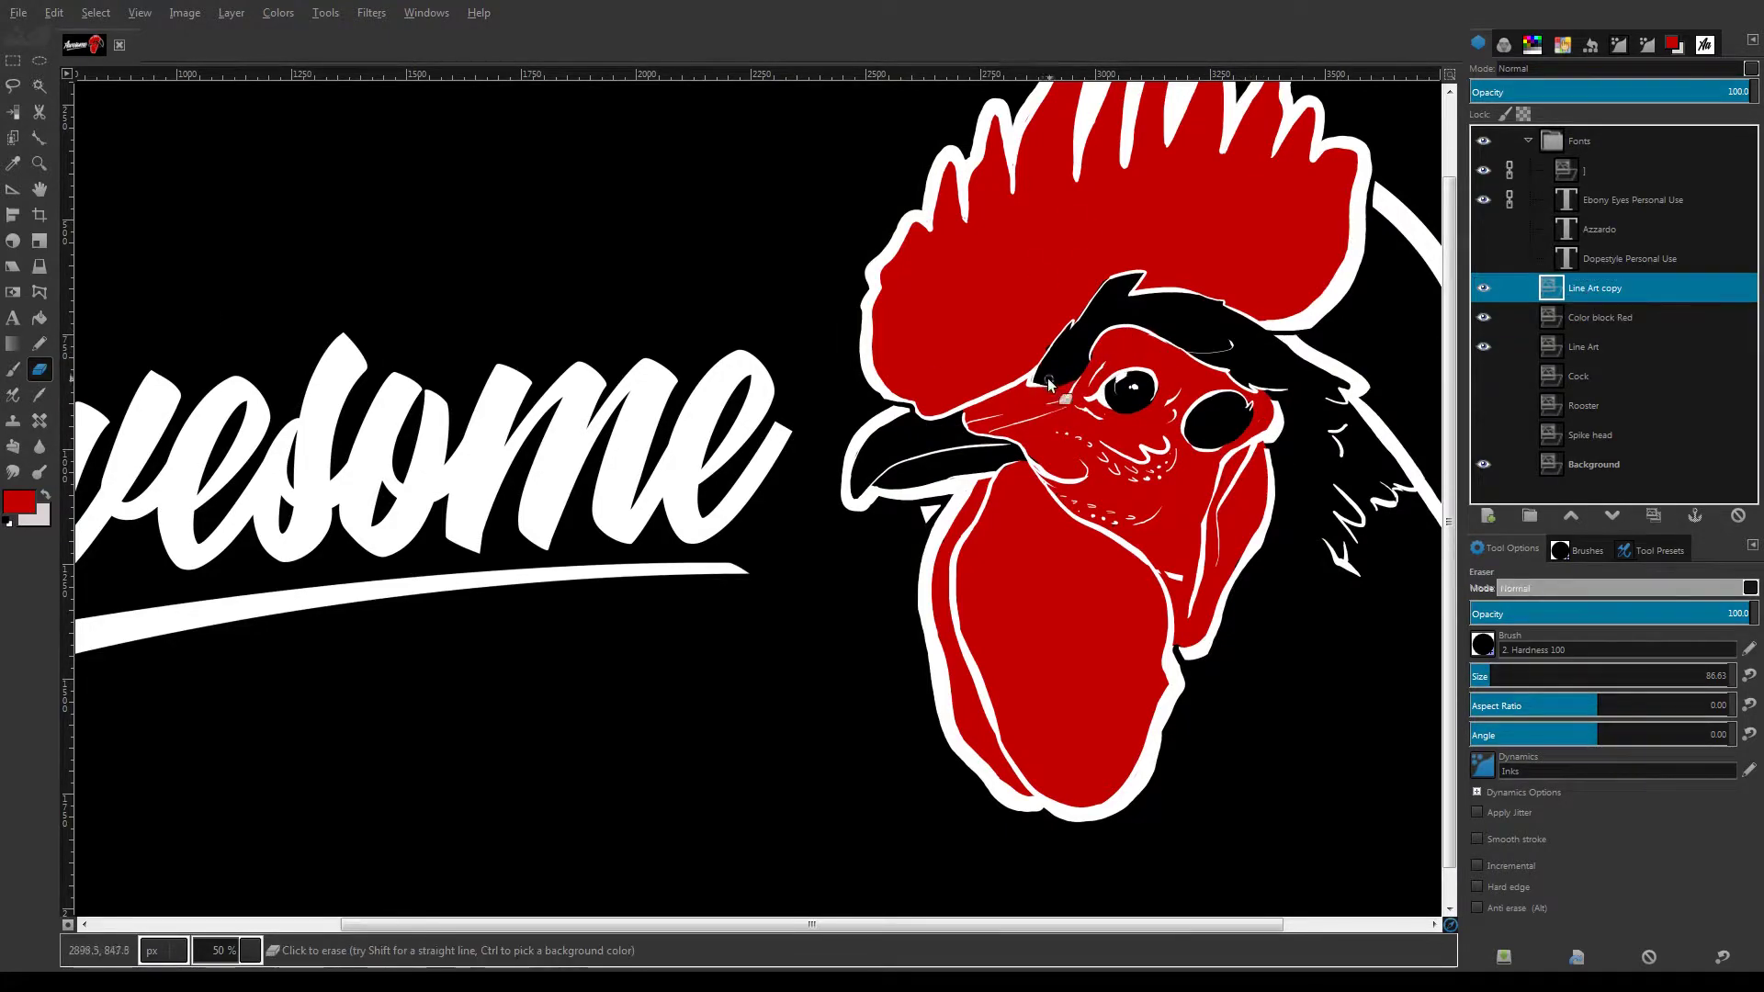
pyautogui.press('p')
pyautogui.press('pagedown')
pyautogui.scroll(4, 1195, 459)
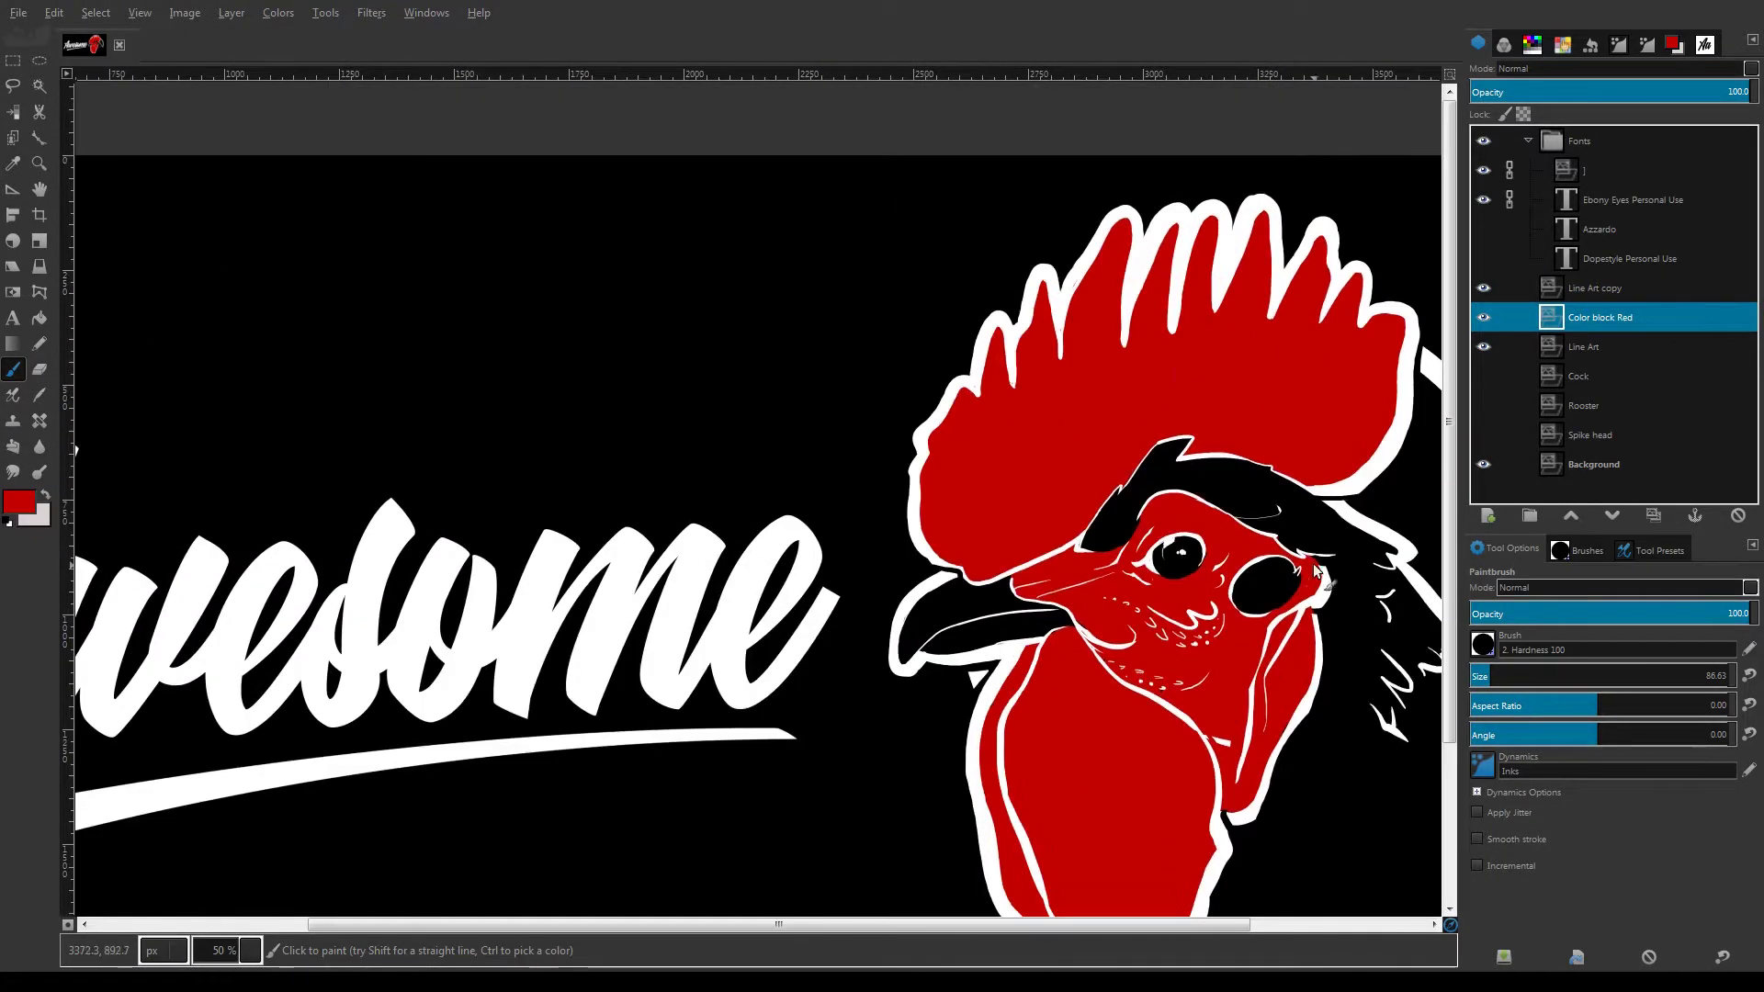
pyautogui.scroll(-3, 1156, 506)
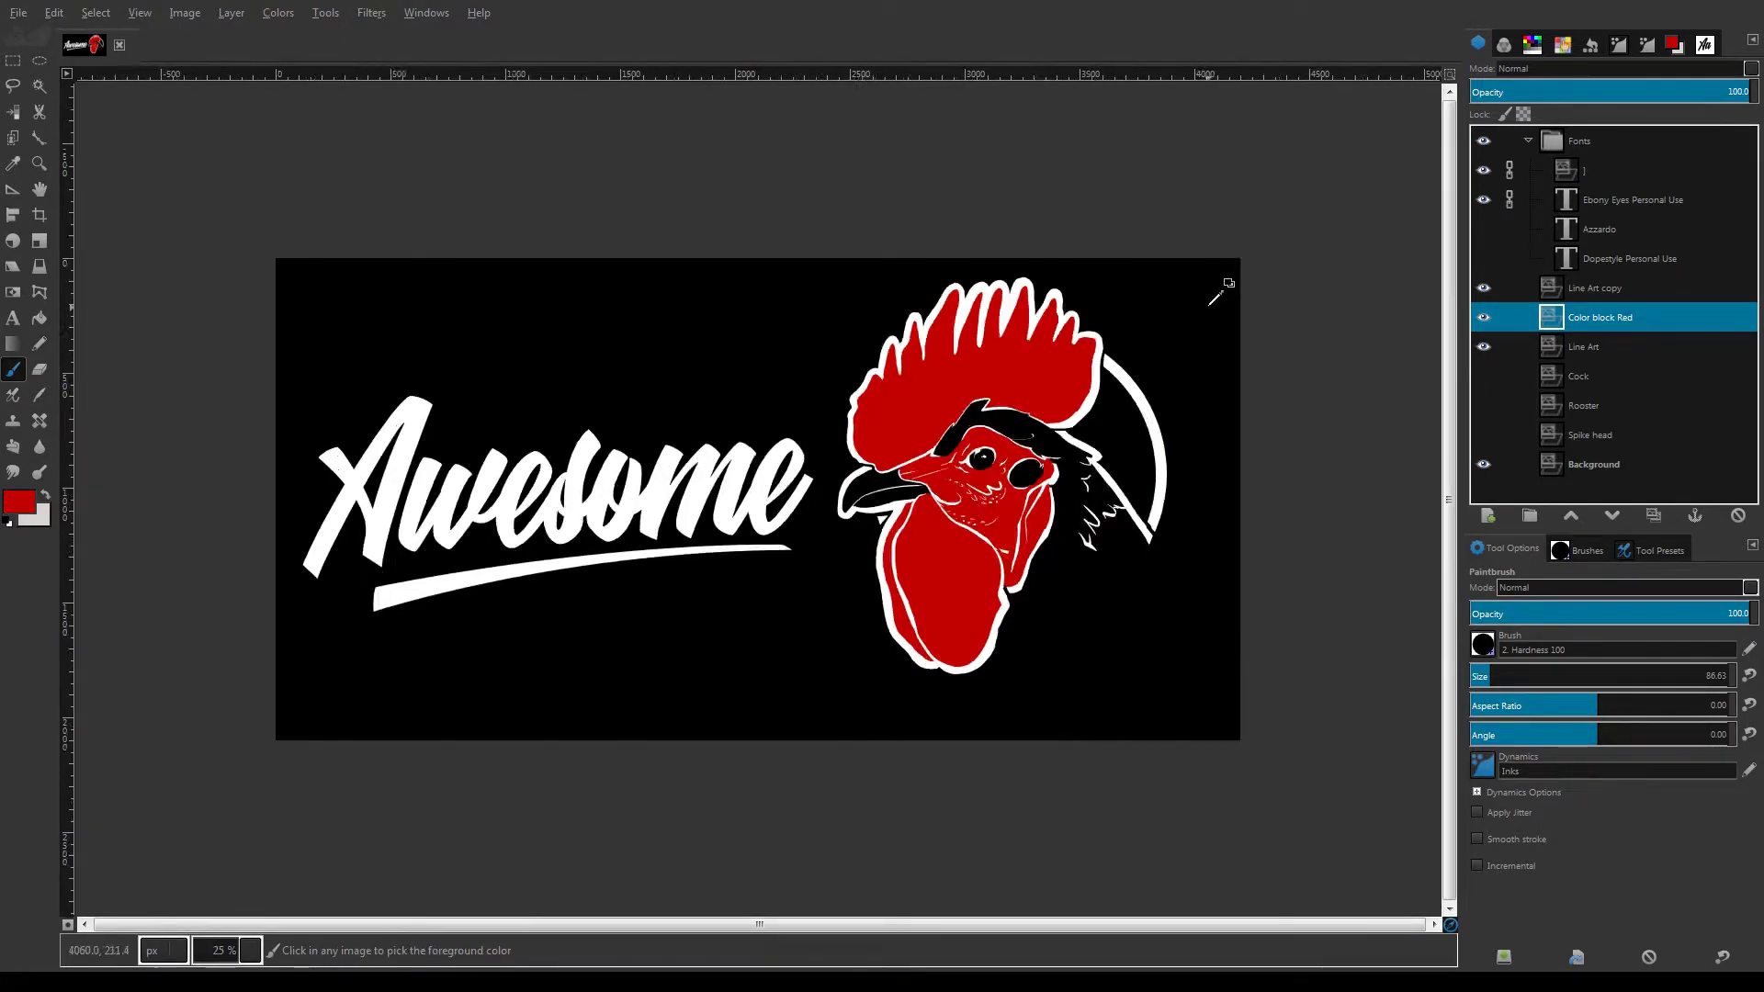
pyautogui.scroll(2, 1210, 317)
# Thin and break up the neck feather strokes with the Eraser on the Line Art copy layer
pyautogui.hotkey('shift', 'e')
pyautogui.press('pageup')
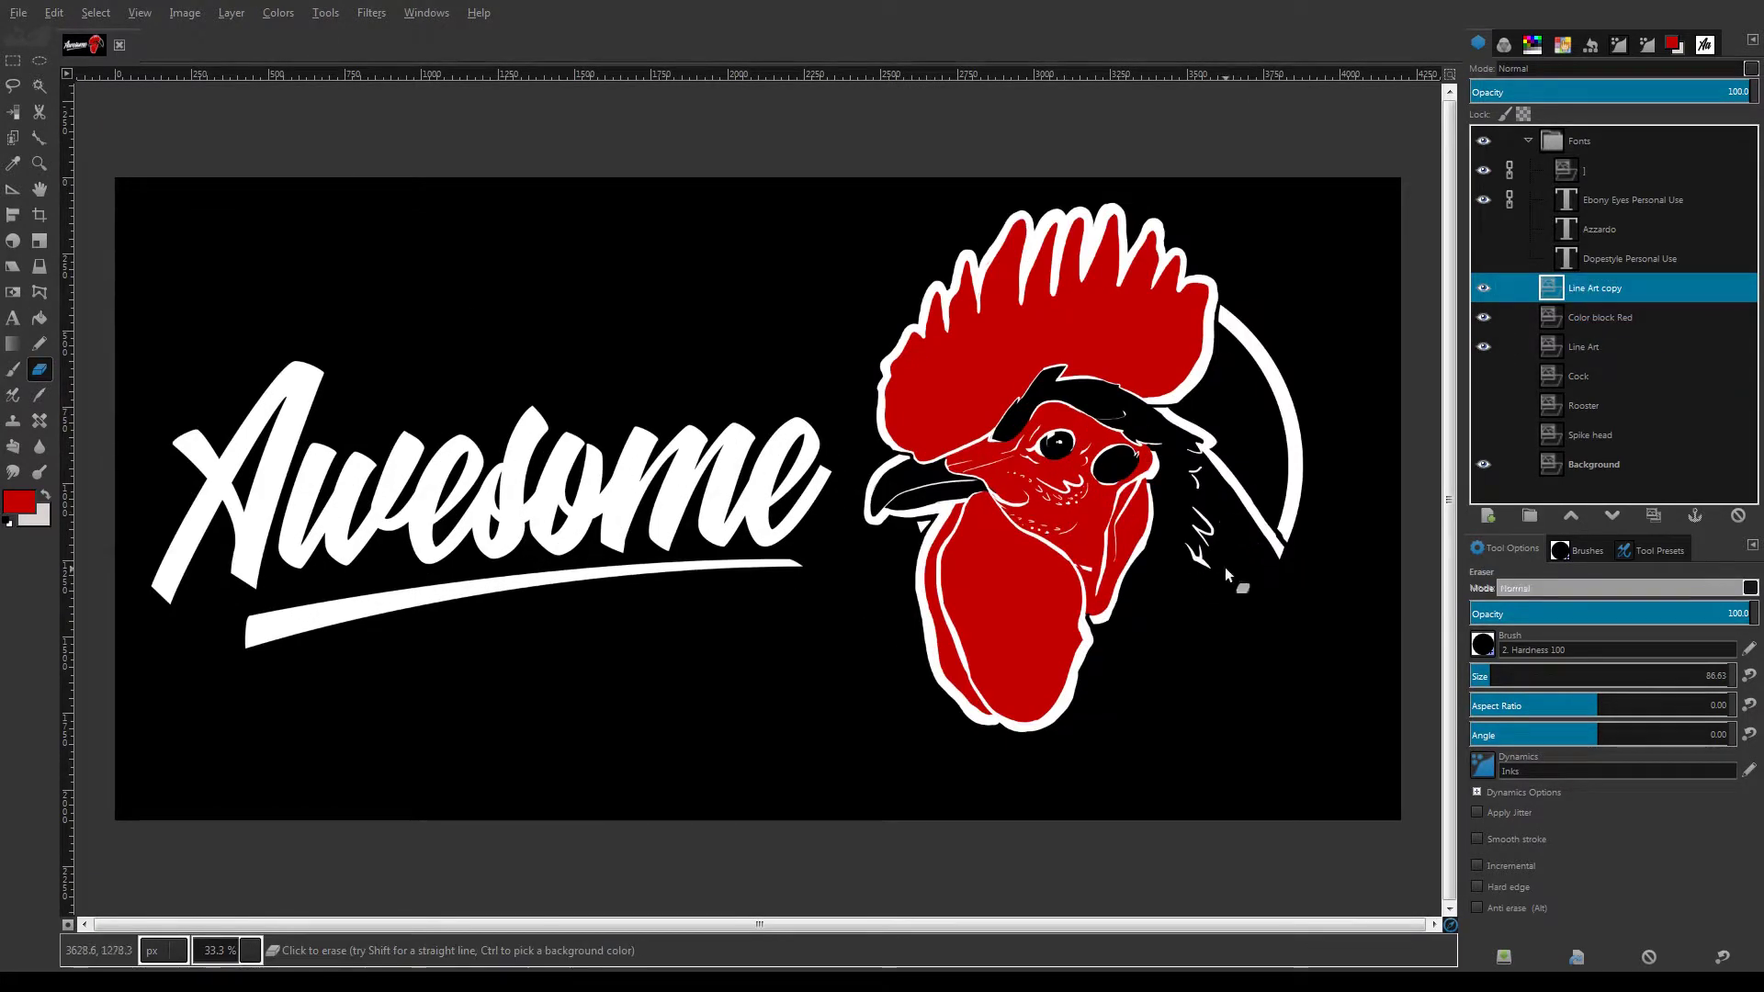
pyautogui.moveTo(1188, 560)
pyautogui.mouseDown()
pyautogui.moveTo(1225, 524)
pyautogui.moveTo(1219, 566)
pyautogui.moveTo(1199, 462)
pyautogui.mouseUp()
pyautogui.click(1484, 318)
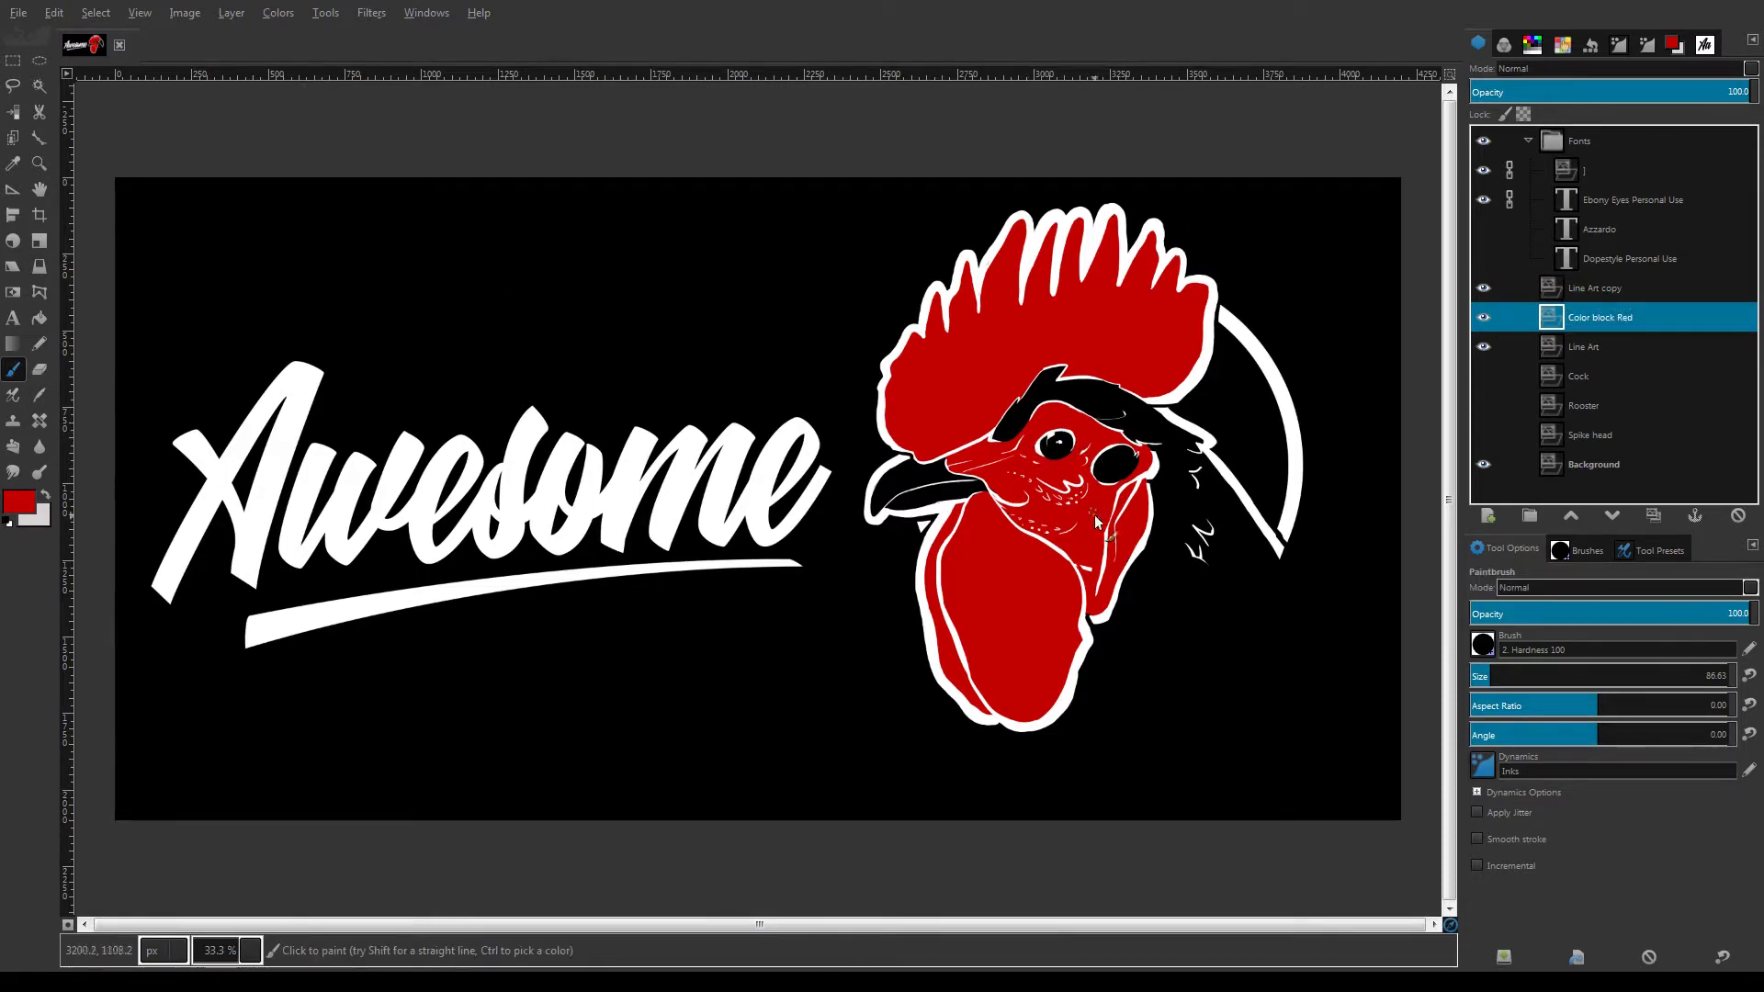
# Remove the loose feather strokes from the neck on the Line Art copy layer
pyautogui.click(45, 494)
pyautogui.click(1582, 347)
pyautogui.scroll(3, 1159, 407)
pyautogui.moveTo(1159, 408); pyautogui.dragTo(856, 154)
pyautogui.click(40, 370)
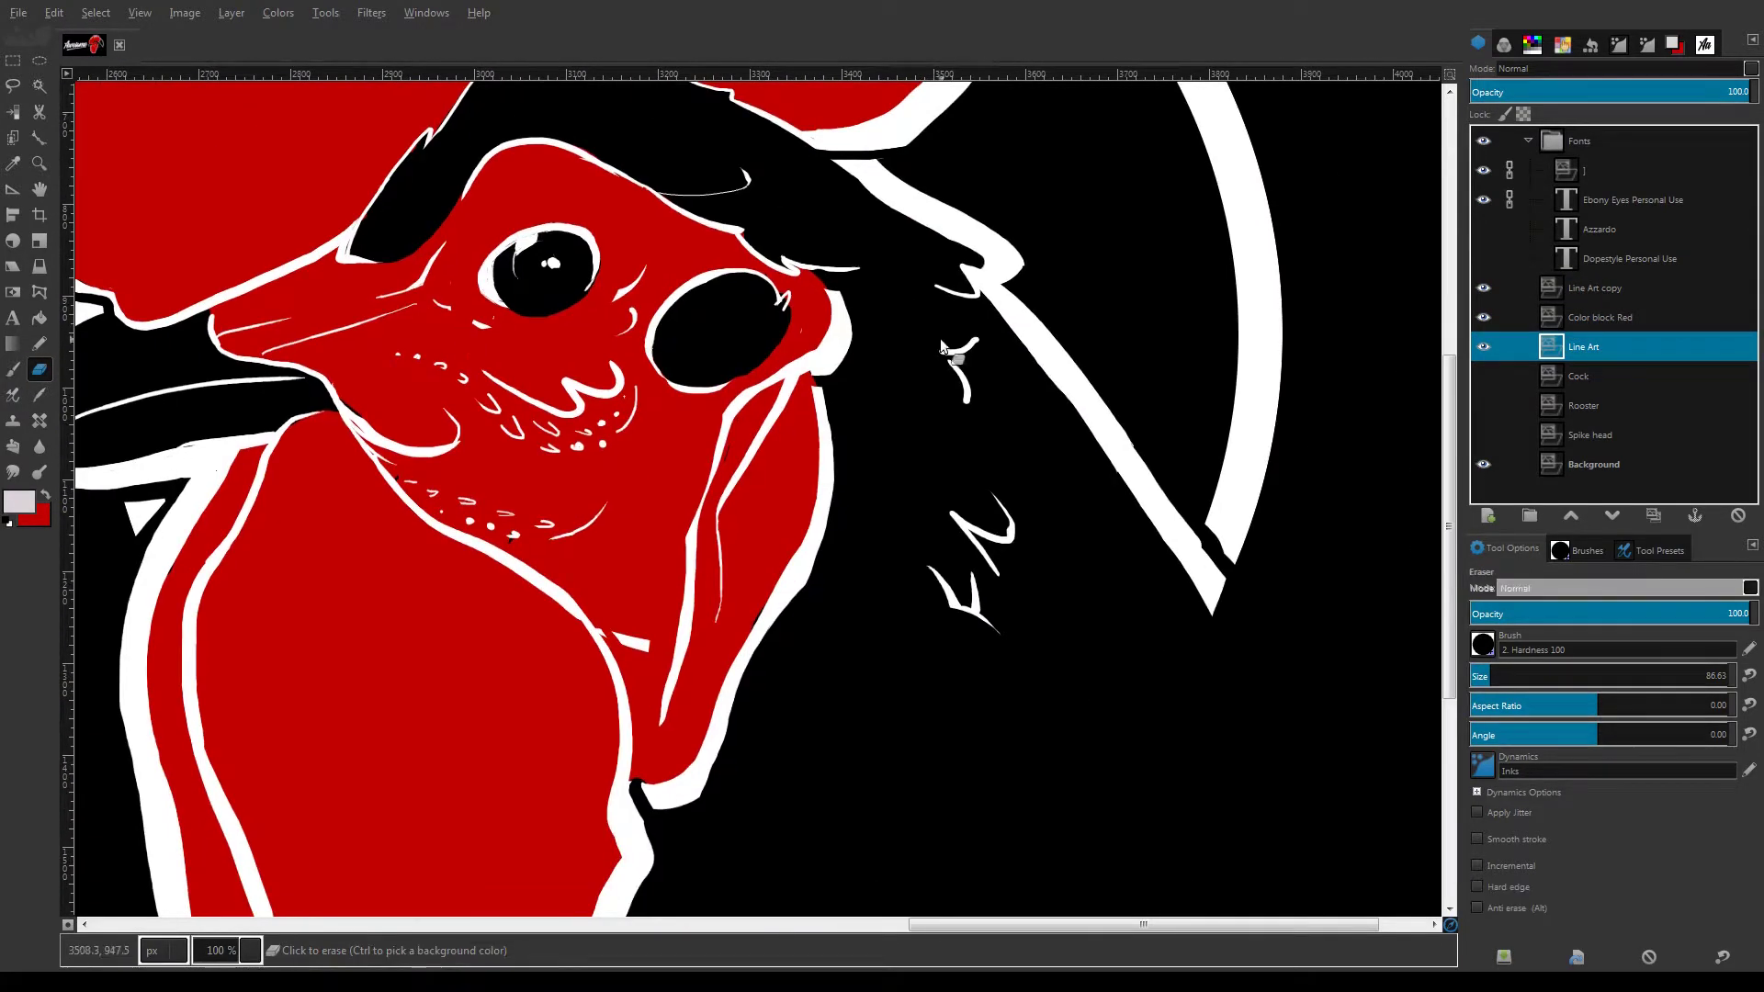
pyautogui.click(1595, 288)
pyautogui.hotkey('ctrl', 'z')
# Paint a light stroke along the eye's lower rim on the Line Art copy layer
pyautogui.press('p')
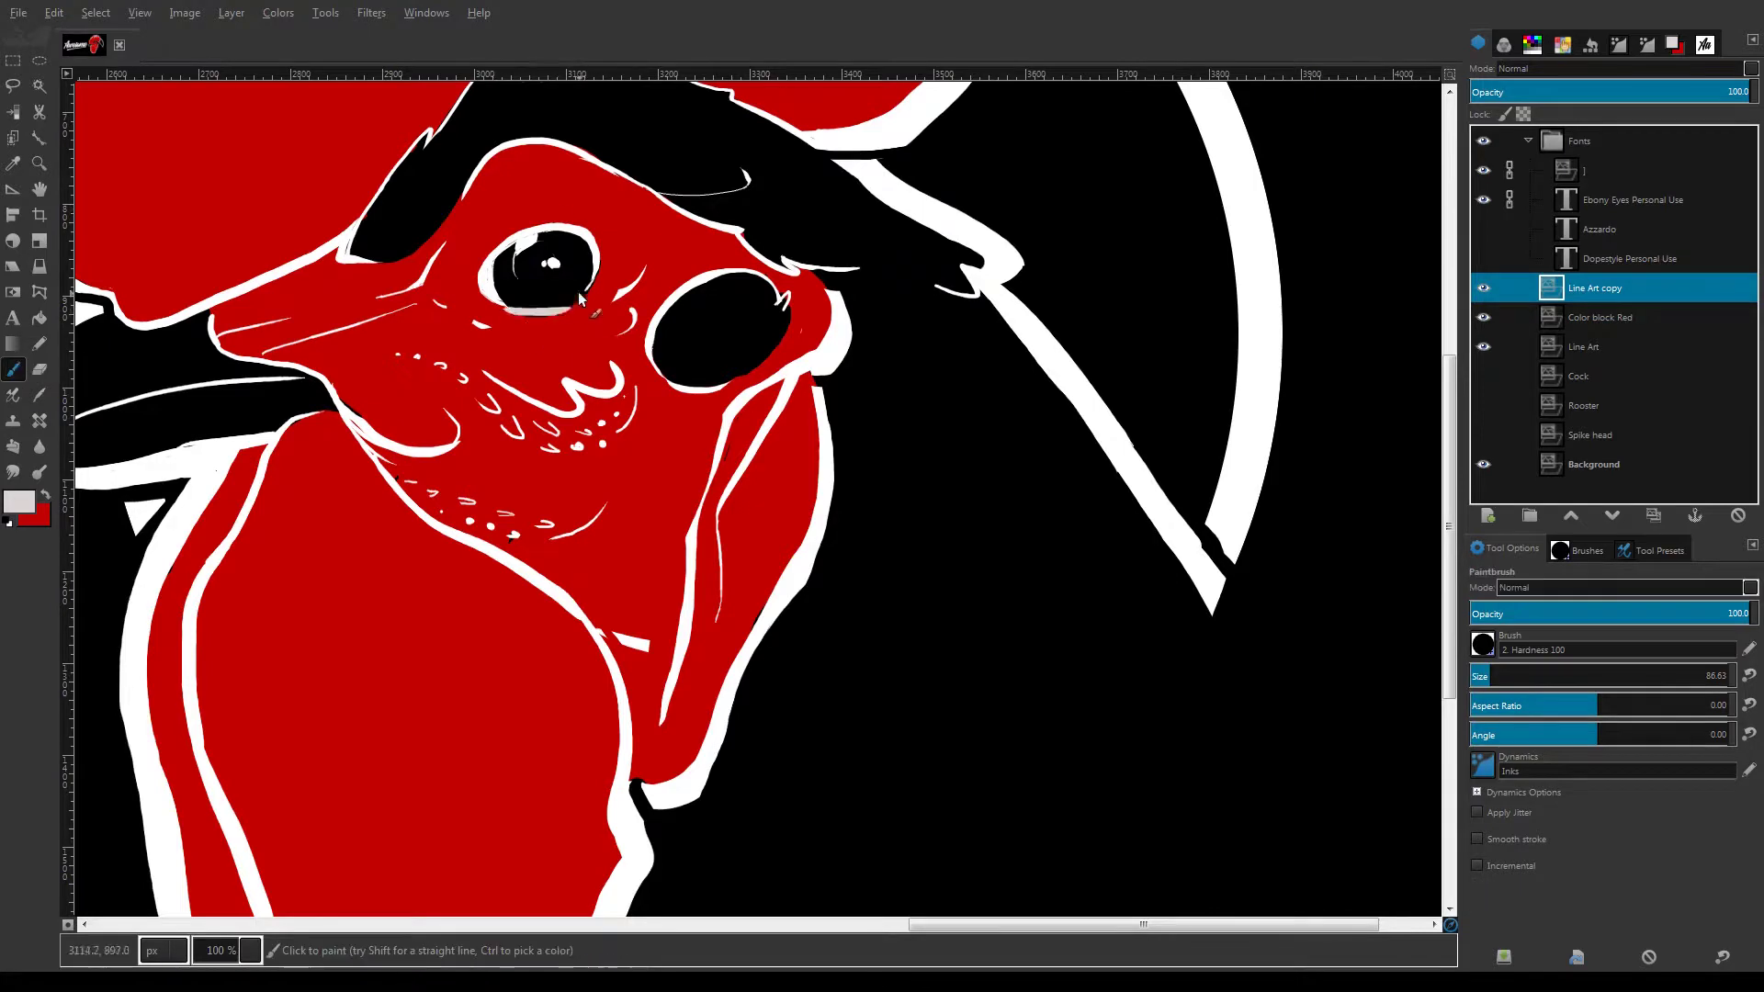
pyautogui.press('x')
pyautogui.scroll(-3, 586, 295)
pyautogui.scroll(1, 592, 114)
pyautogui.scroll(1, 1271, 442)
pyautogui.moveTo(1271, 442); pyautogui.dragTo(1036, 303)
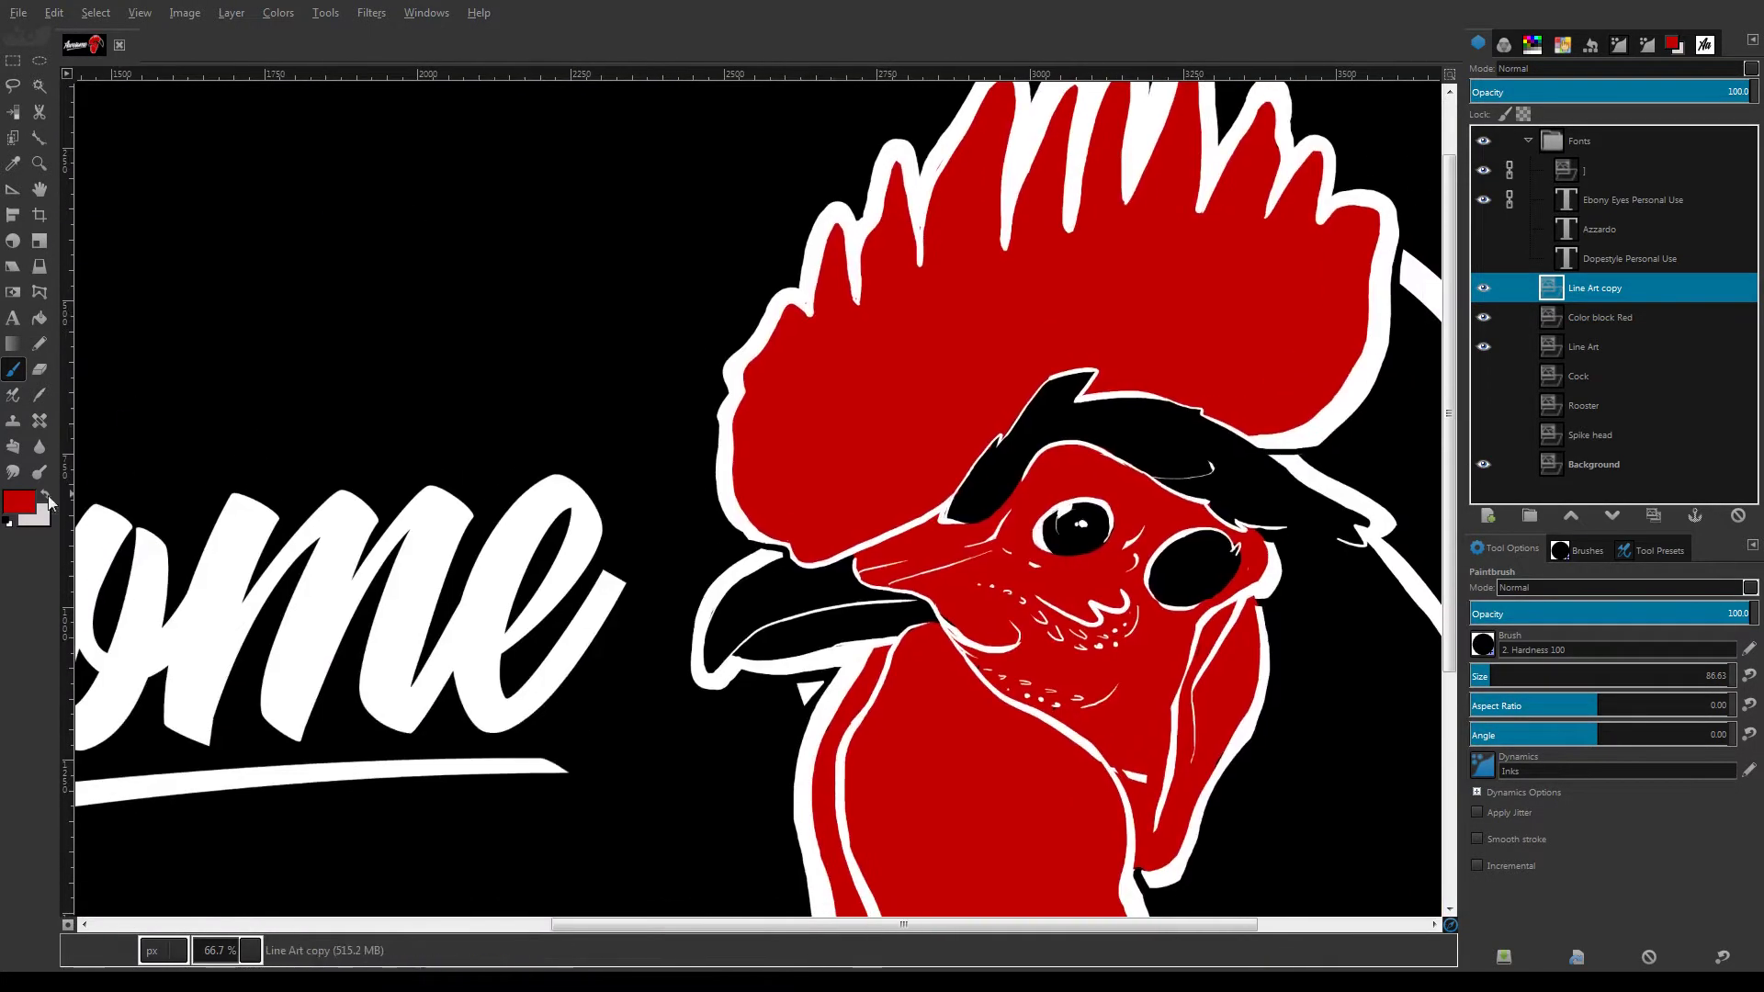
# With Color block Red temporarily hidden, thicken the eye's rim in white and erase the heavy fold lines on the cheek
pyautogui.press('x')
pyautogui.click(1487, 345)
pyautogui.click(1487, 344)
pyautogui.click(1484, 315)
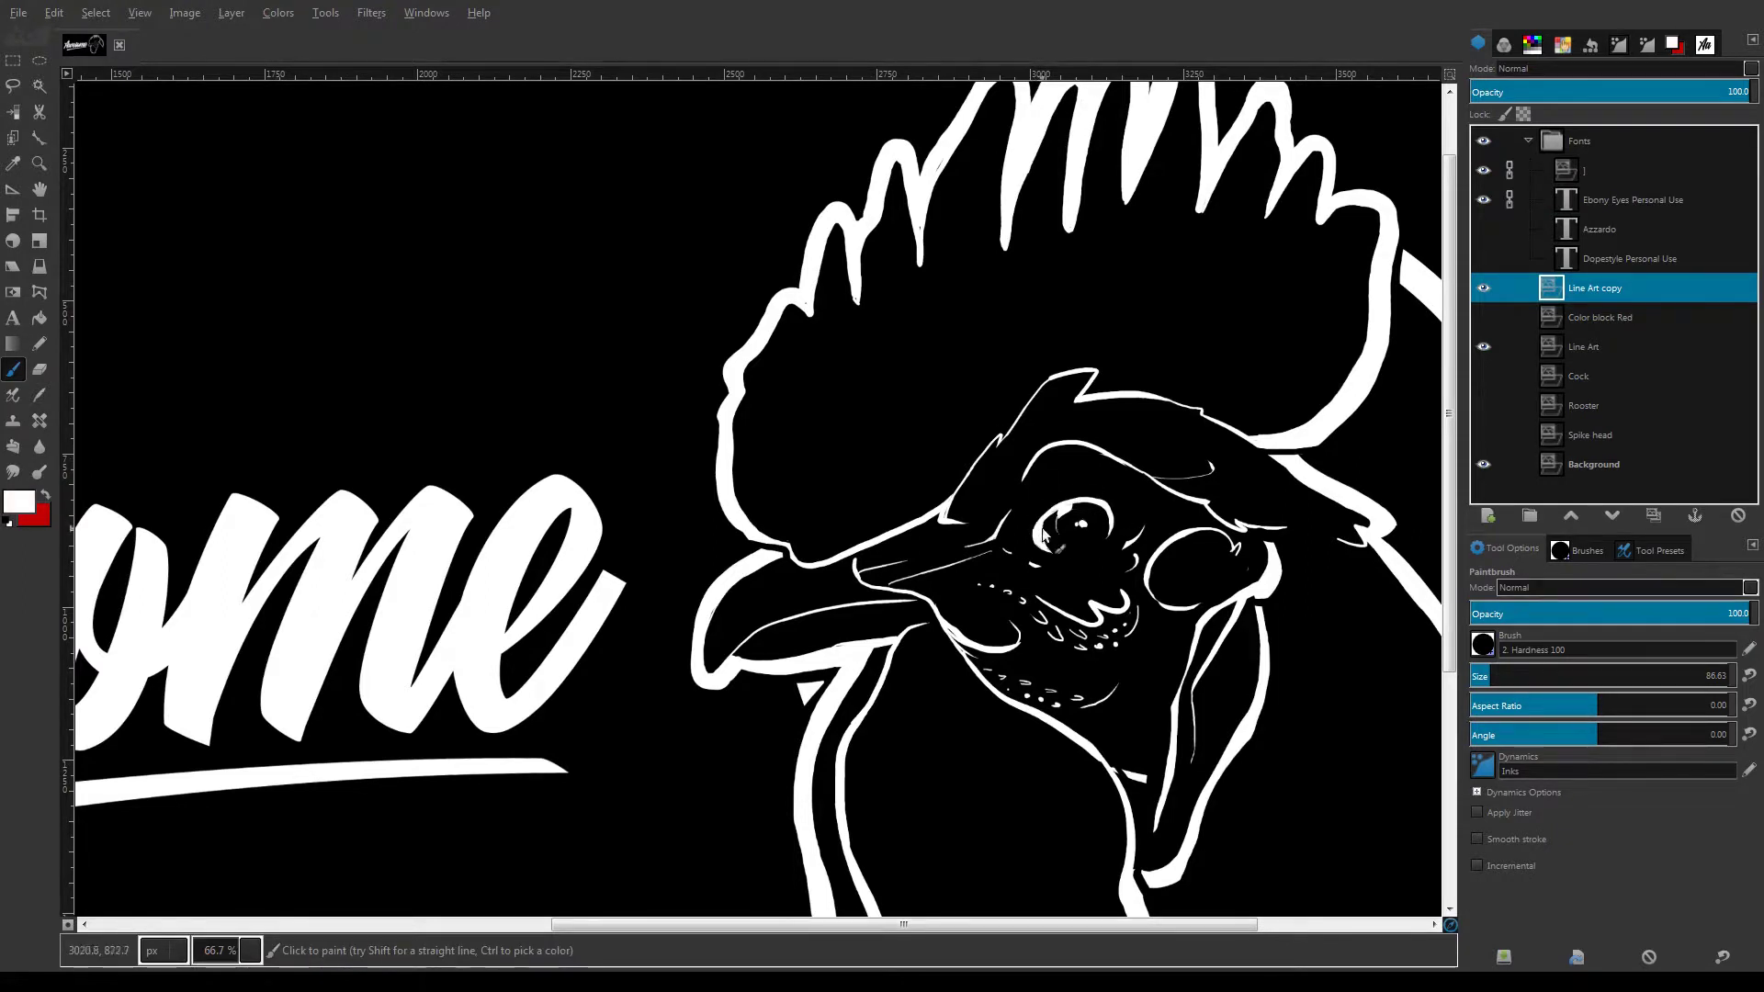
pyautogui.hotkey('shift', 'e')
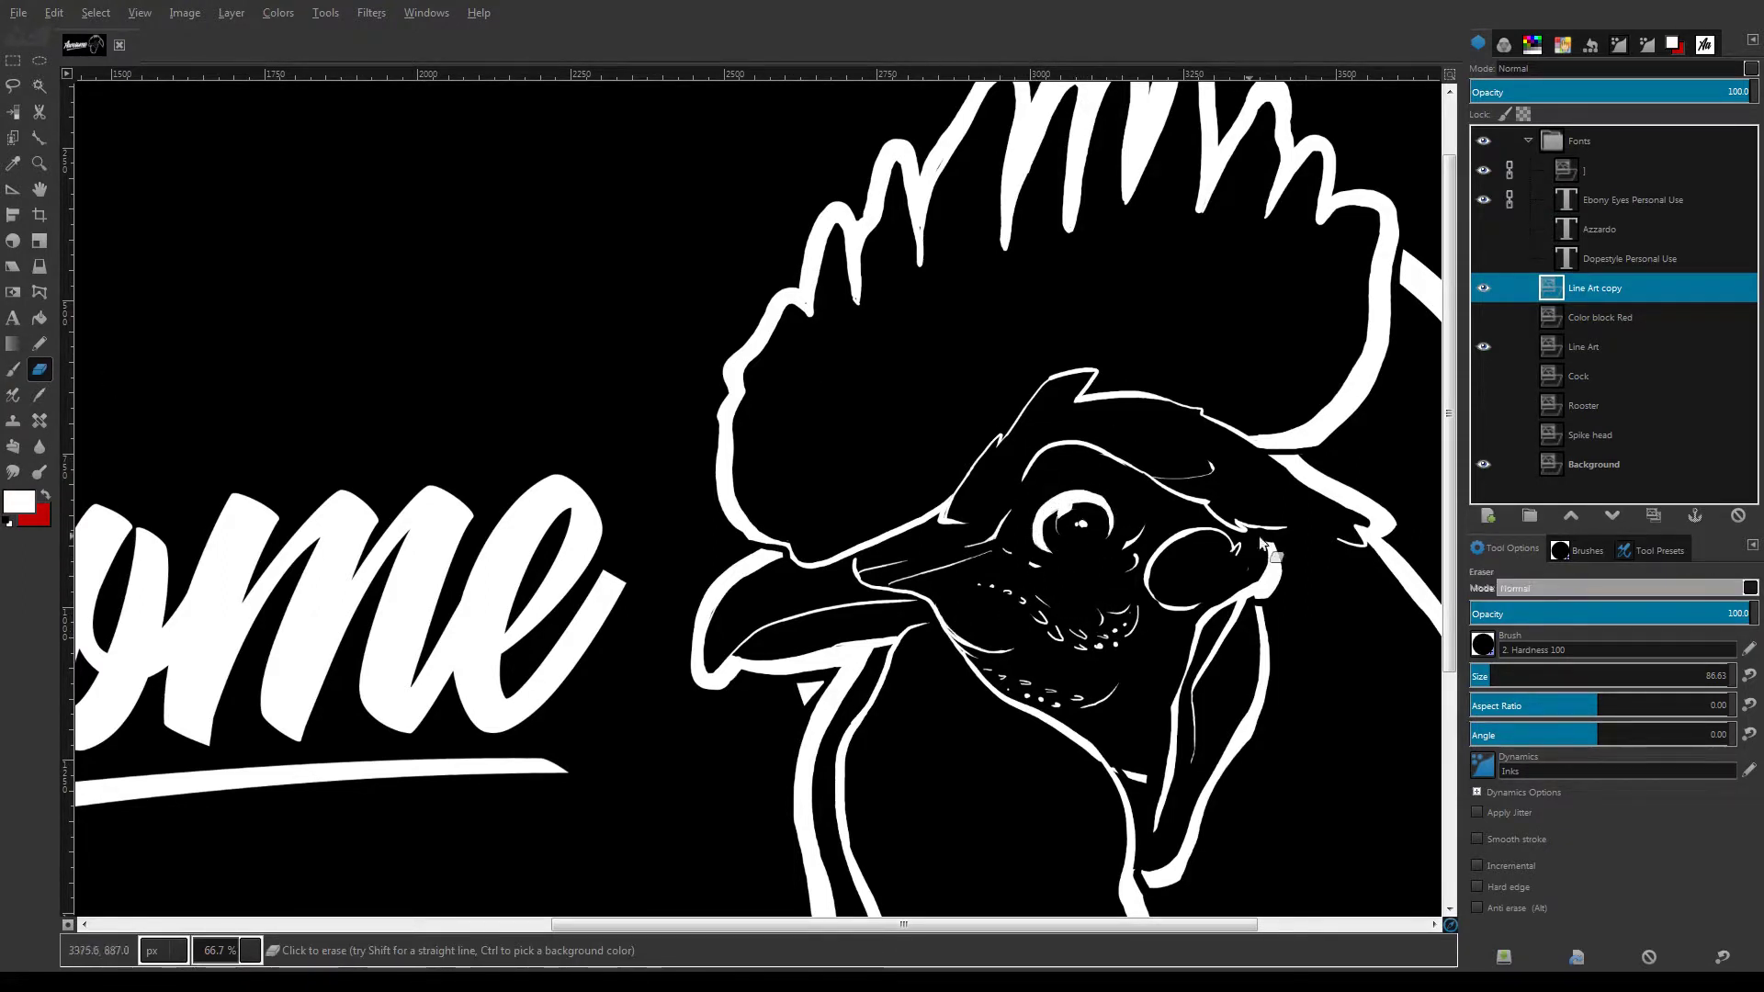
pyautogui.click(1483, 317)
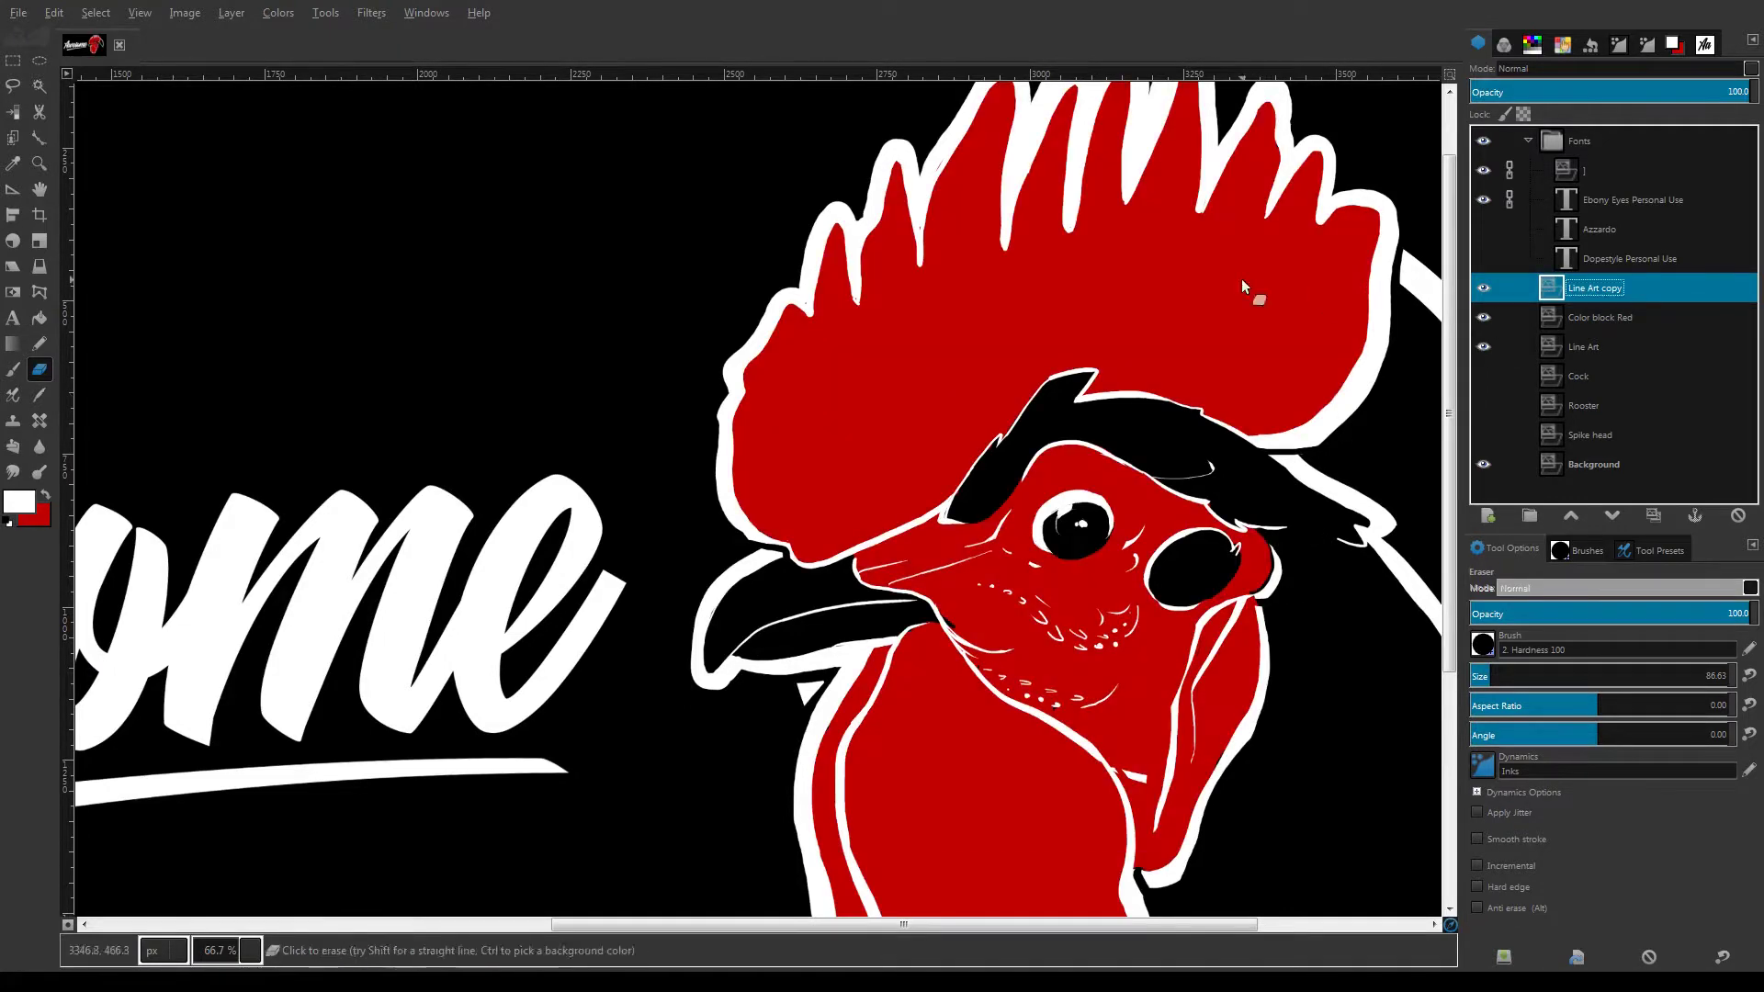
# Touch up the red at the beak's corner and around the ear patch on the Color block Red layer
pyautogui.press('p')
pyautogui.click(46, 496)
pyautogui.click(1600, 318)
pyautogui.moveTo(950, 626); pyautogui.dragTo(981, 665)
pyautogui.moveTo(1269, 554)
pyautogui.mouseDown()
pyautogui.moveTo(1264, 586)
pyautogui.moveTo(951, 402)
pyautogui.mouseUp()
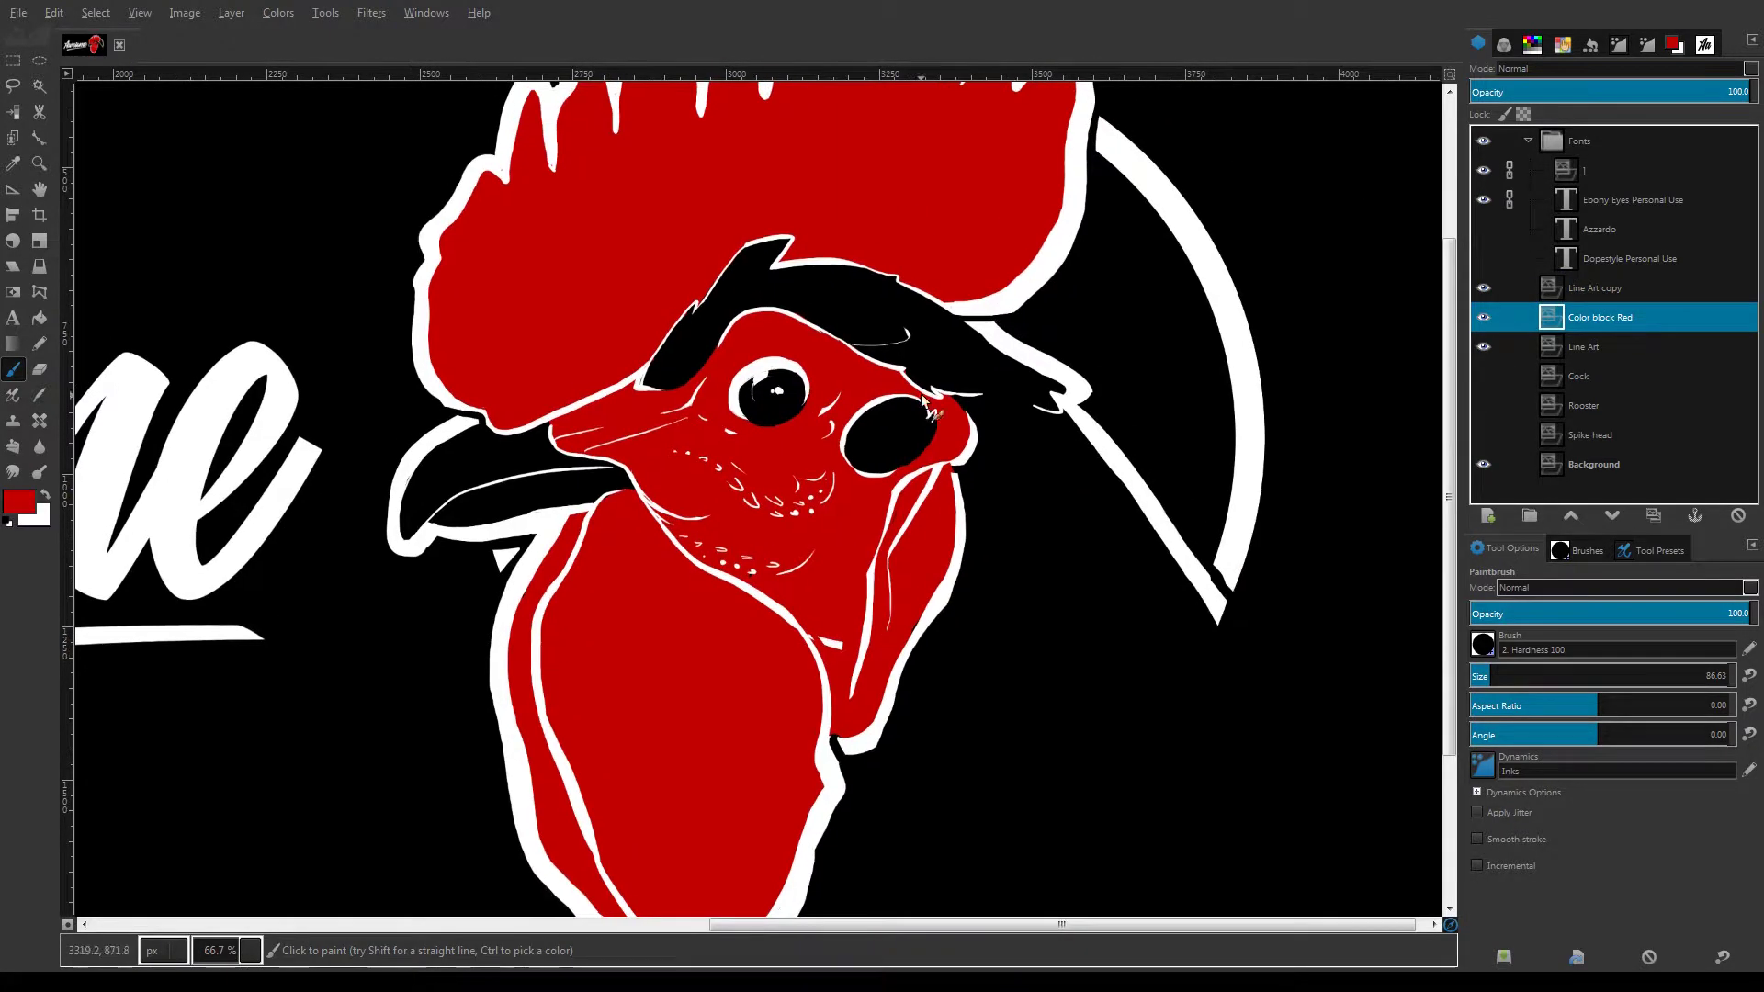
# Add a shading layer above Color block Red, with black as the paint colour and the layer opacity at 37.5
pyautogui.press('-')
pyautogui.hotkey('shift', 'ctrl', 'd')
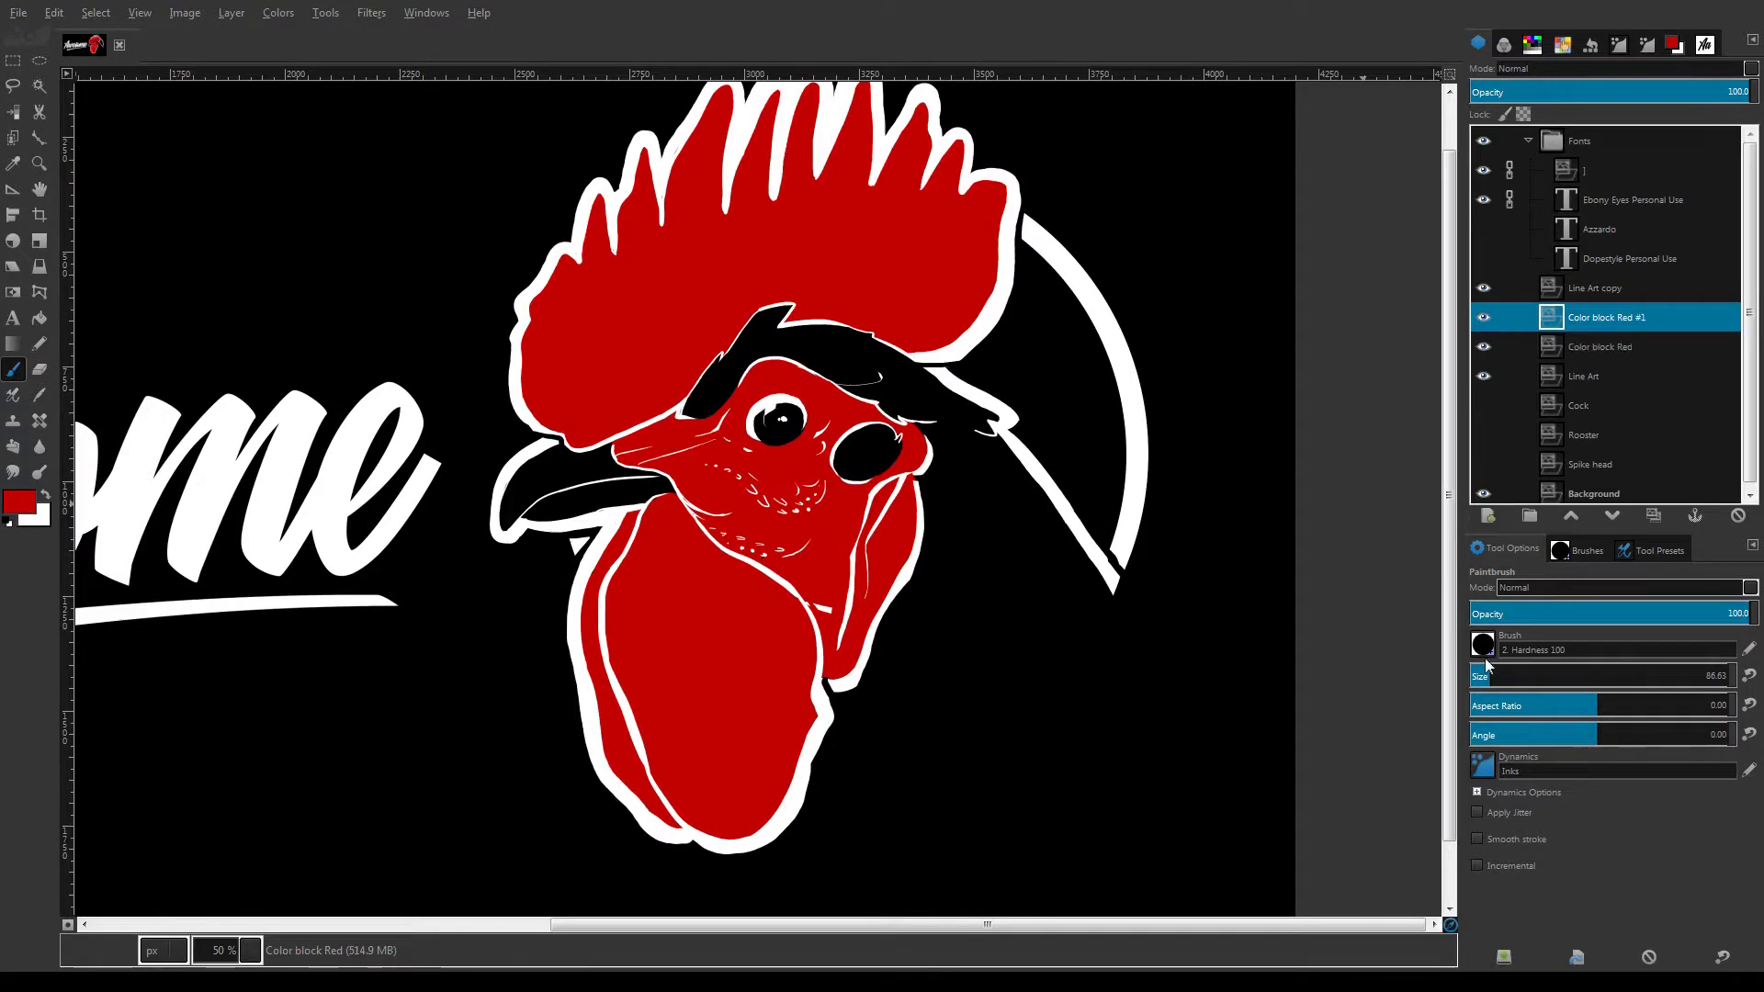
pyautogui.press('d')
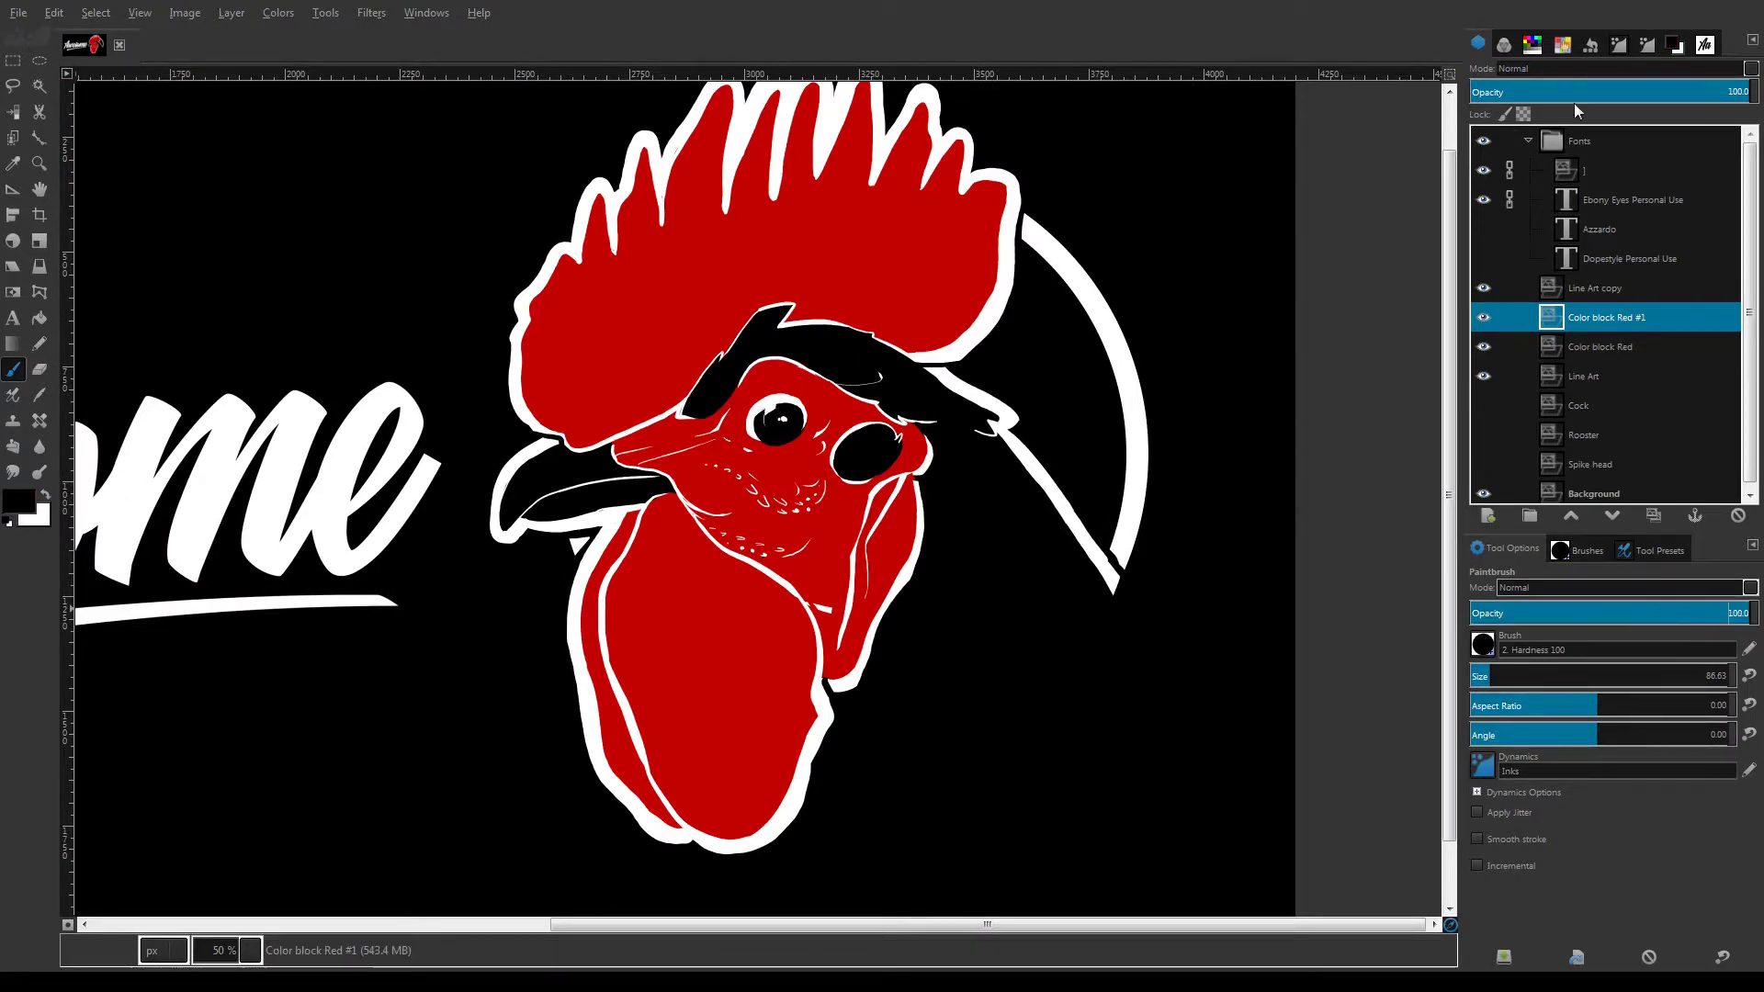
pyautogui.moveTo(1651, 91); pyautogui.dragTo(1573, 91)
# Paint black shadows around the eye, along the lower cheek and ear, and down the narrow wattle on the shading layer
pyautogui.moveTo(846, 489)
pyautogui.mouseDown()
pyautogui.moveTo(815, 551)
pyautogui.moveTo(708, 517)
pyautogui.mouseUp()
pyautogui.moveTo(748, 428)
pyautogui.mouseDown()
pyautogui.moveTo(788, 397)
pyautogui.moveTo(765, 395)
pyautogui.moveTo(825, 428)
pyautogui.moveTo(727, 429)
pyautogui.moveTo(745, 380)
pyautogui.moveTo(722, 404)
pyautogui.moveTo(826, 382)
pyautogui.moveTo(844, 352)
pyautogui.moveTo(844, 421)
pyautogui.moveTo(868, 413)
pyautogui.moveTo(845, 437)
pyautogui.moveTo(920, 449)
pyautogui.moveTo(867, 526)
pyautogui.moveTo(900, 468)
pyautogui.mouseUp()
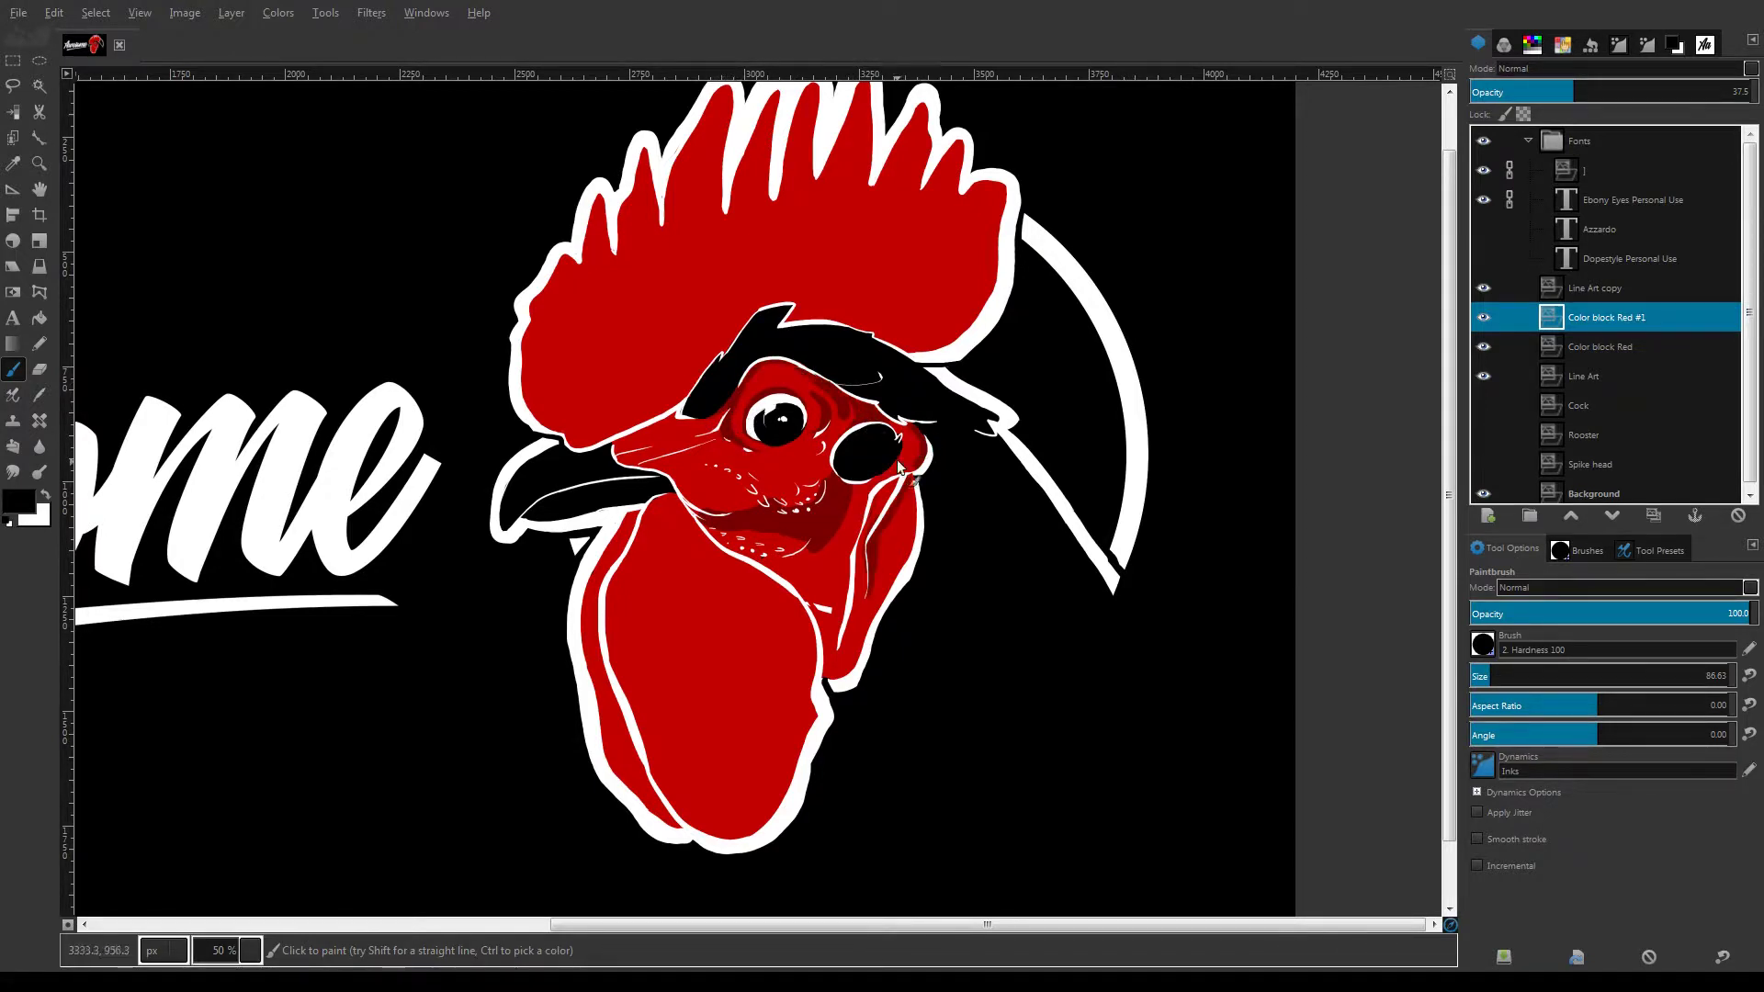
pyautogui.moveTo(856, 585)
pyautogui.mouseDown()
pyautogui.moveTo(917, 515)
pyautogui.moveTo(828, 617)
pyautogui.moveTo(858, 666)
pyautogui.mouseUp()
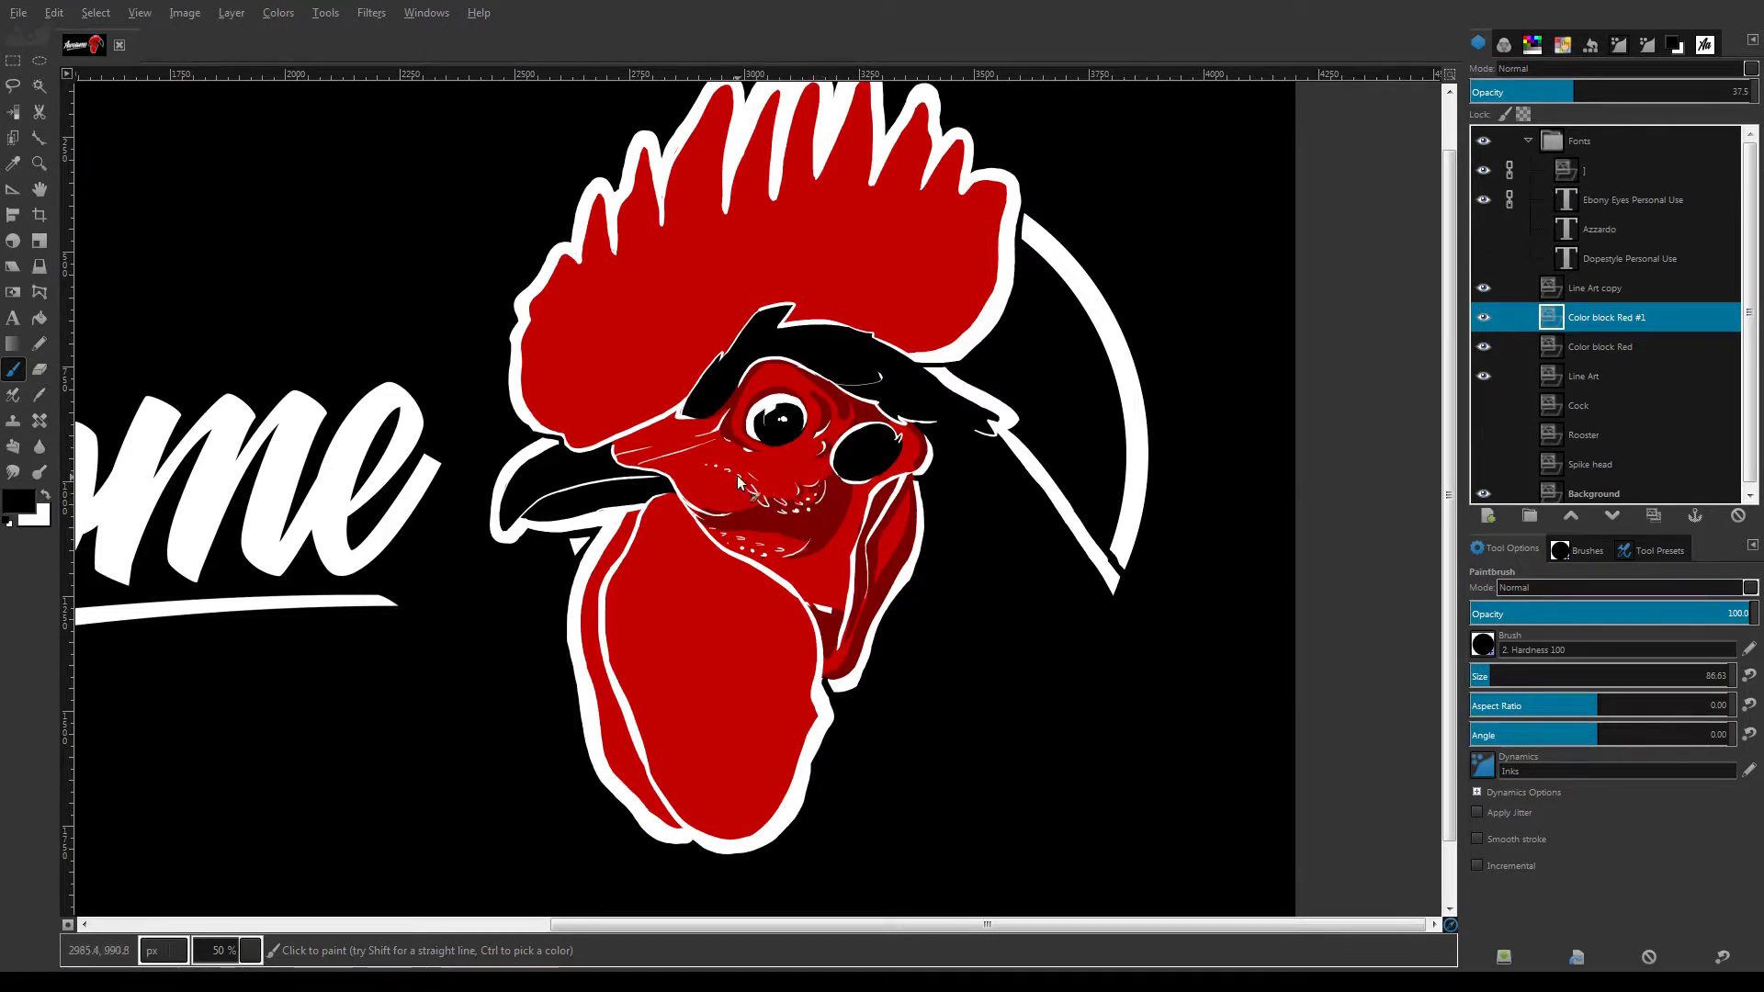
# Shade the comb with broad black strokes along its body and up into the spikes, leaving curved bright-red highlights
pyautogui.moveTo(569, 438)
pyautogui.mouseDown()
pyautogui.moveTo(637, 393)
pyautogui.moveTo(532, 315)
pyautogui.moveTo(583, 434)
pyautogui.moveTo(753, 290)
pyautogui.moveTo(606, 229)
pyautogui.moveTo(688, 239)
pyautogui.moveTo(564, 335)
pyautogui.mouseUp()
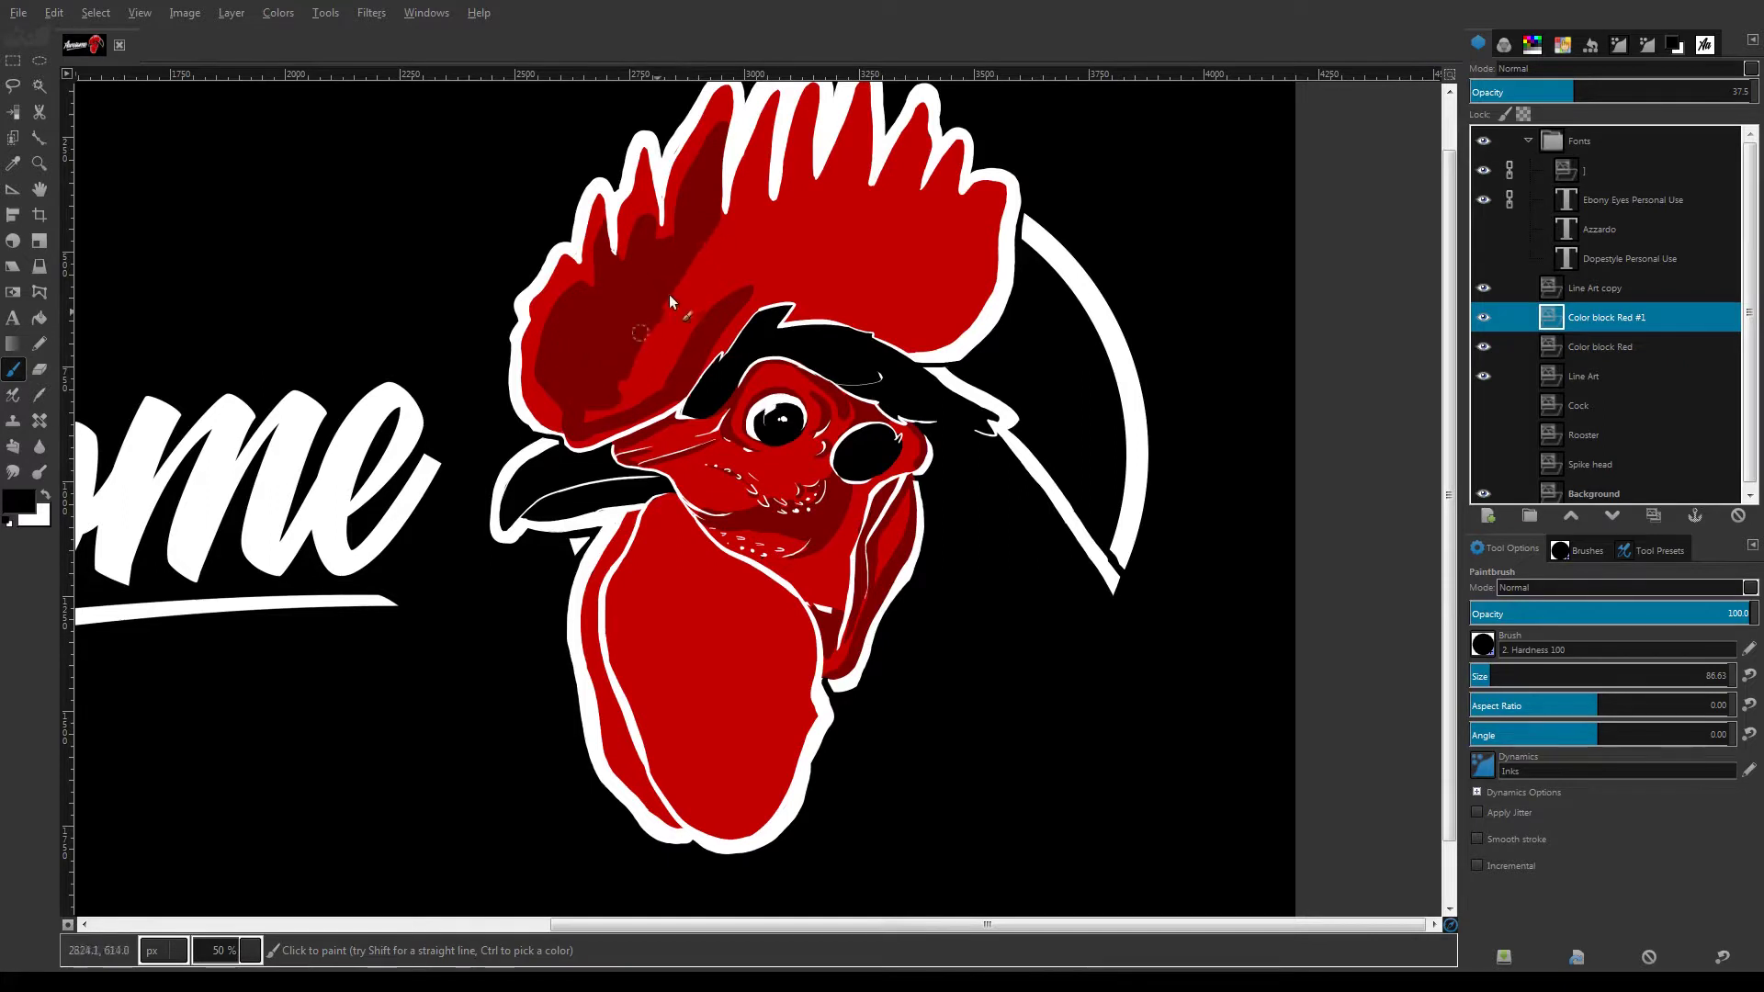
pyautogui.moveTo(670, 295)
pyautogui.mouseDown()
pyautogui.moveTo(867, 206)
pyautogui.moveTo(746, 200)
pyautogui.moveTo(782, 254)
pyautogui.moveTo(727, 235)
pyautogui.moveTo(951, 257)
pyautogui.mouseUp()
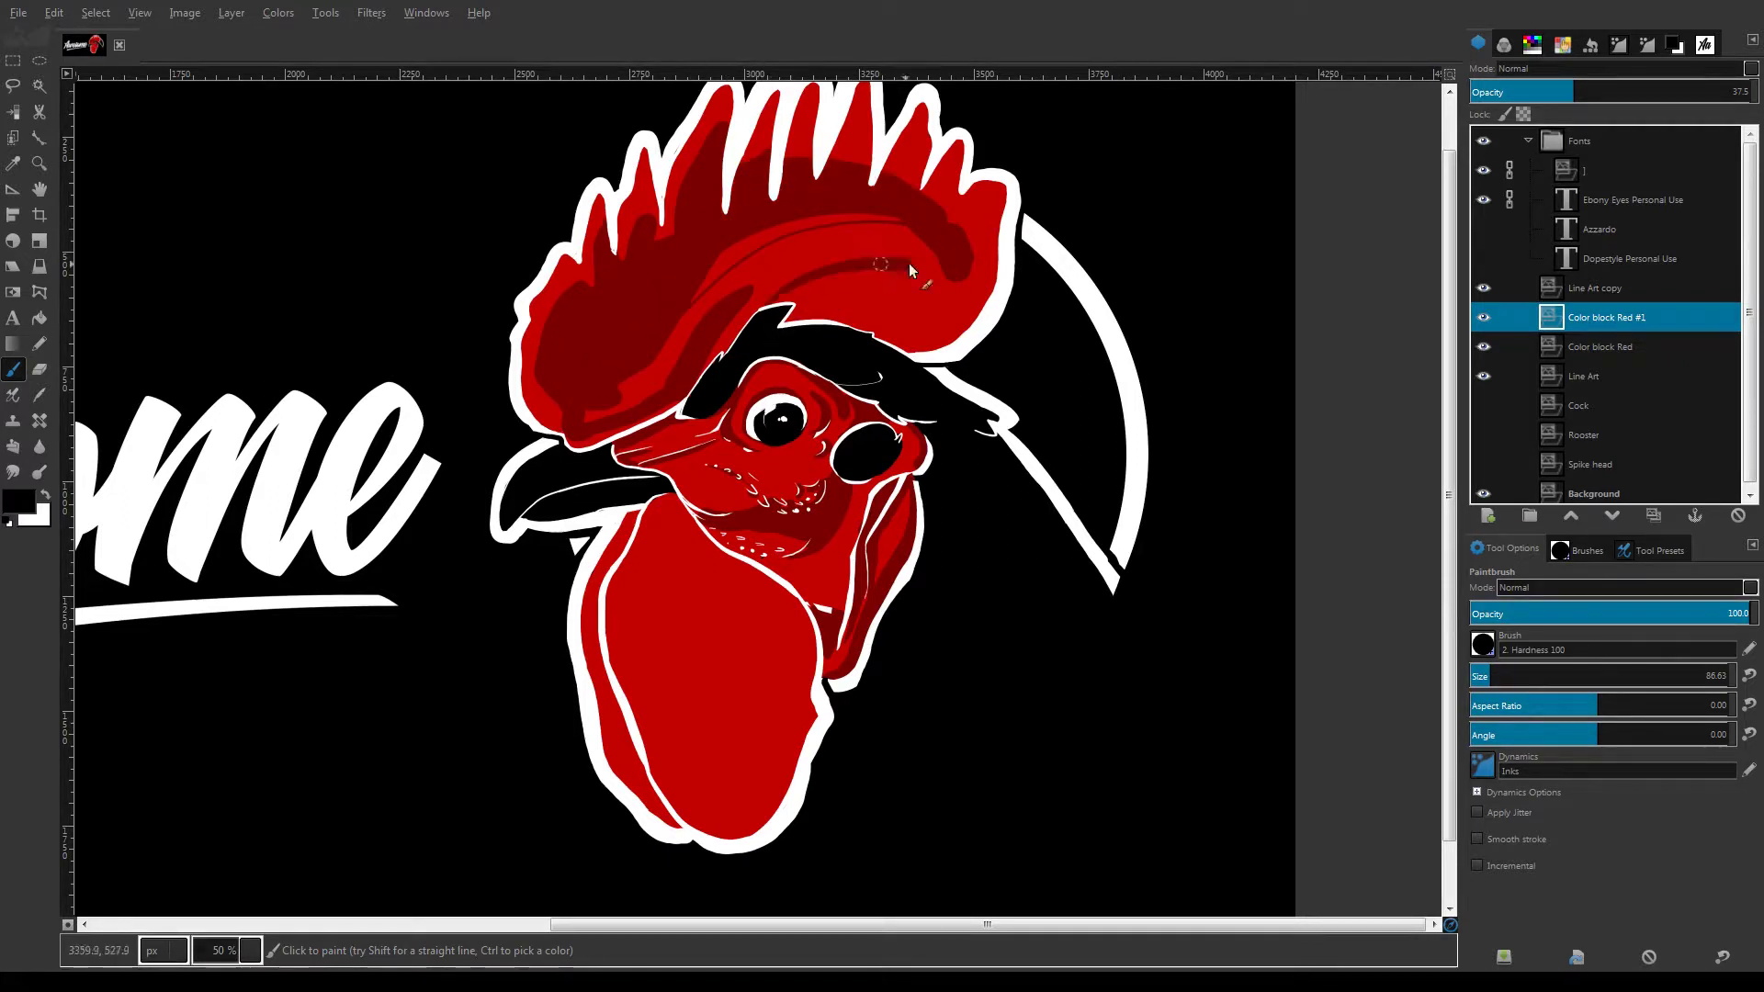
pyautogui.moveTo(826, 308); pyautogui.dragTo(968, 278)
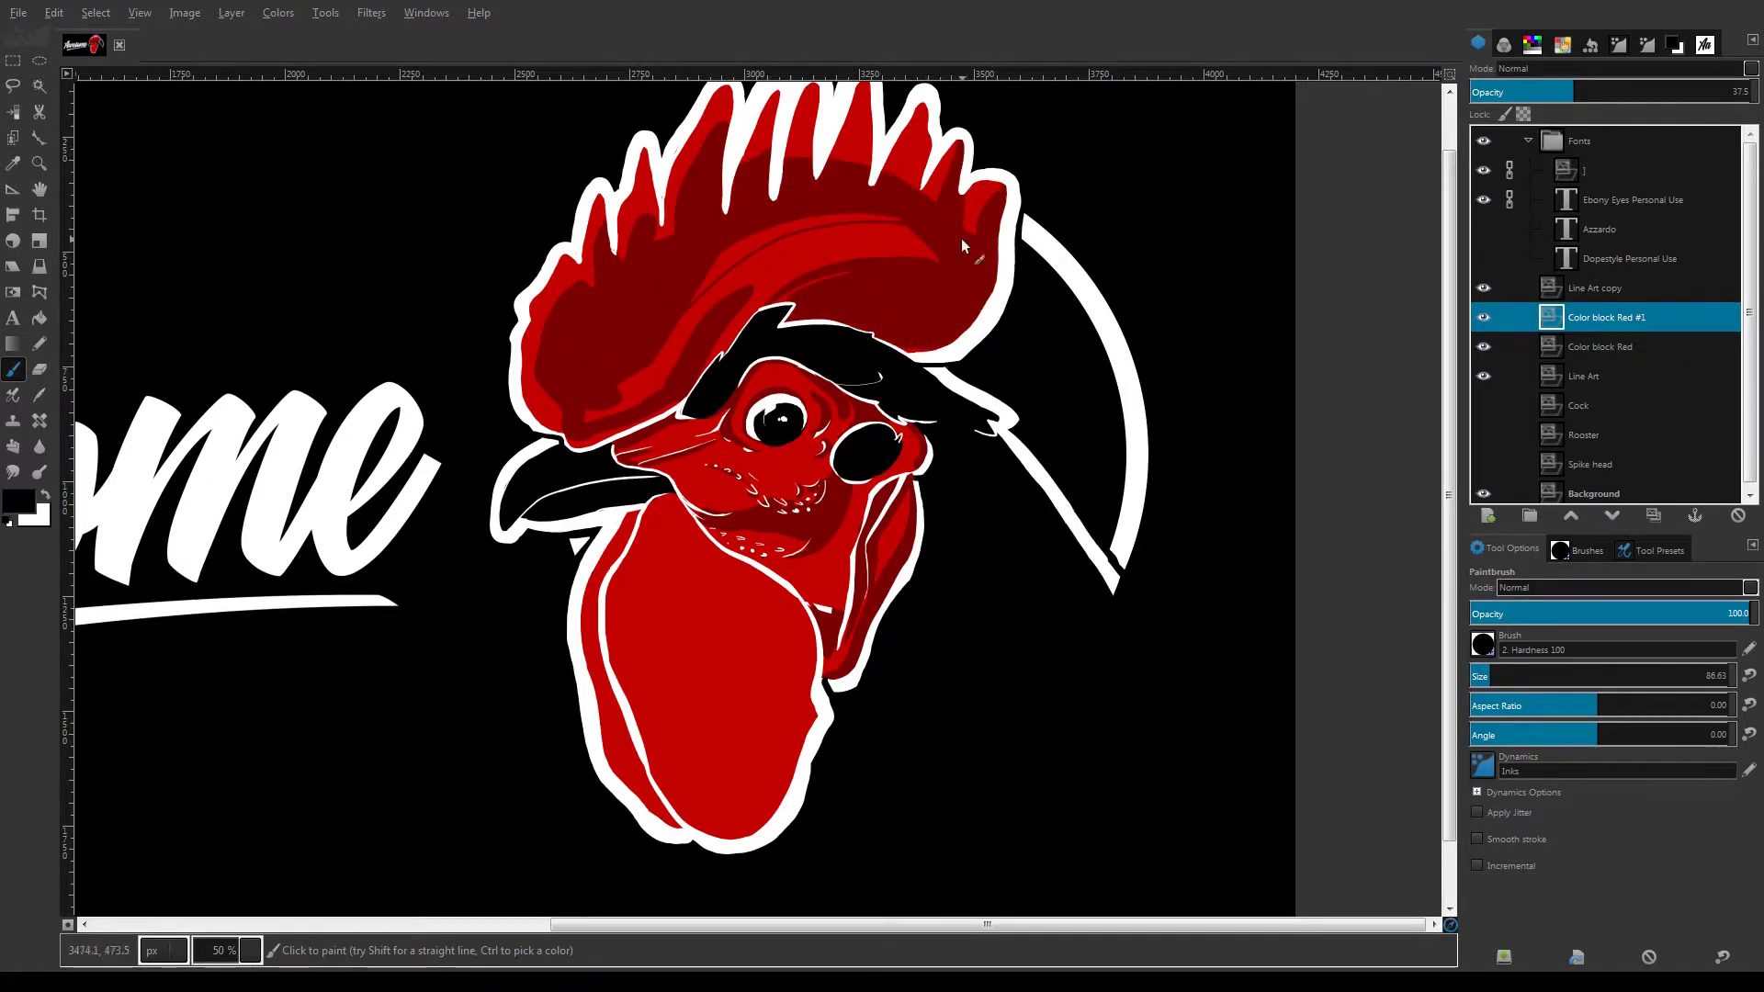
pyautogui.scroll(2, 960, 239)
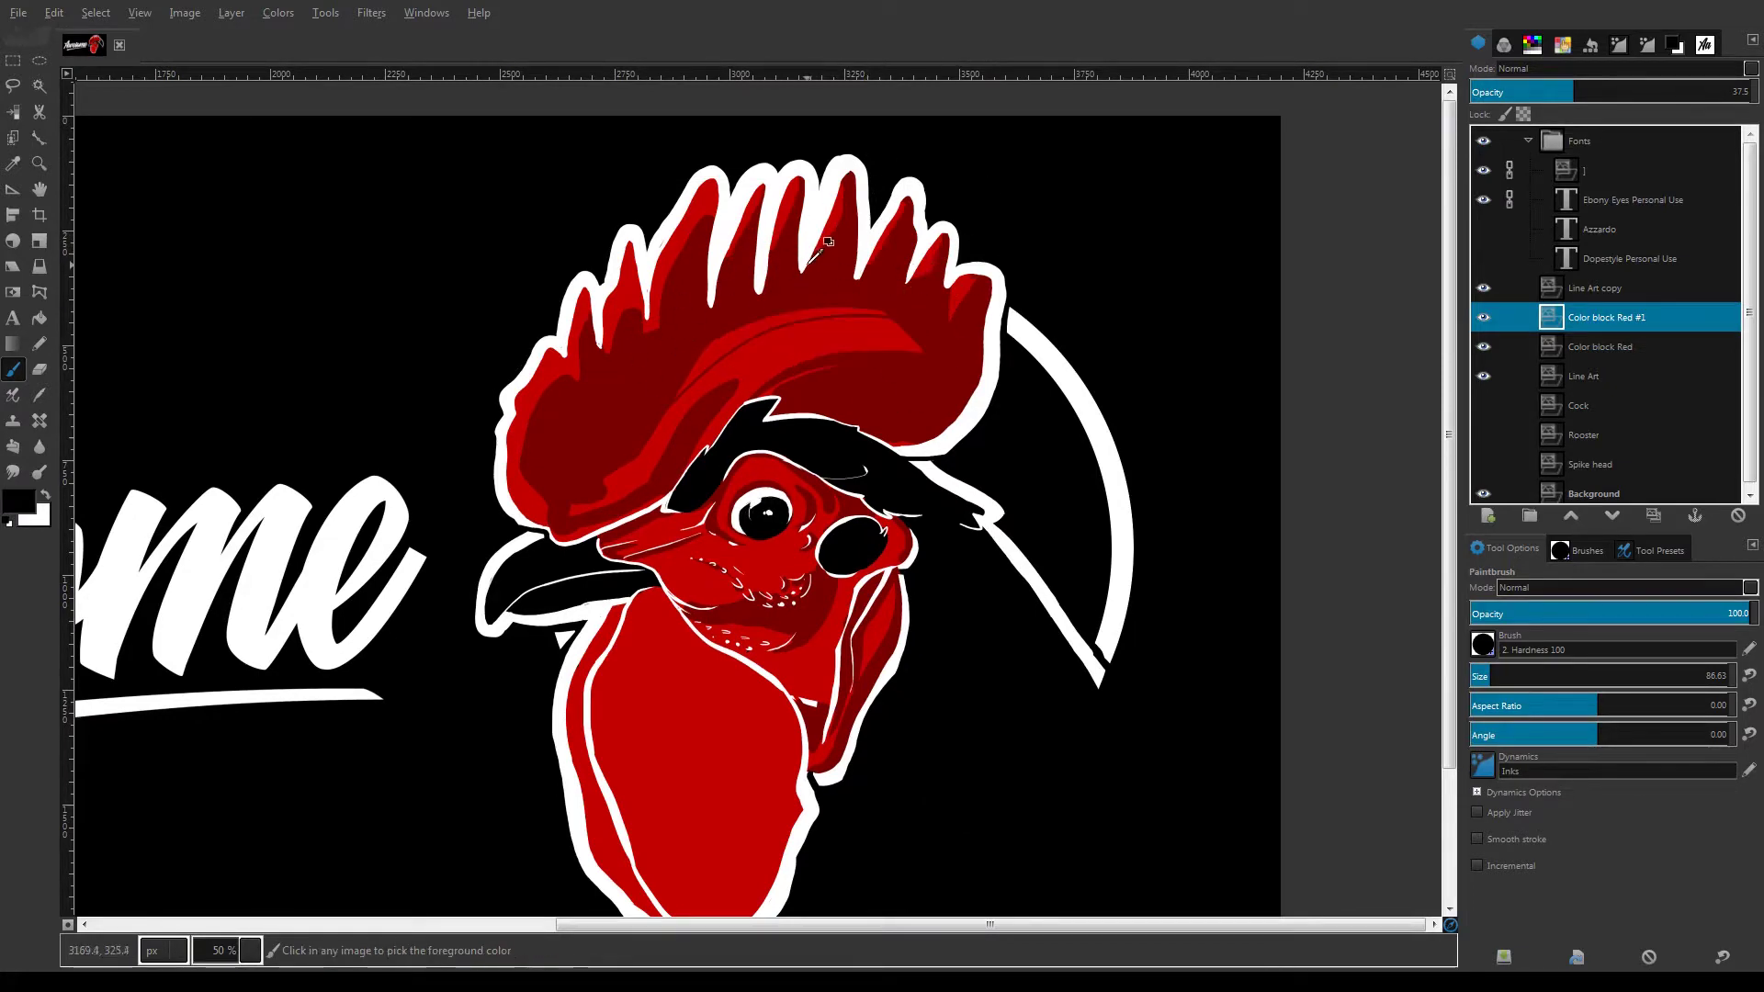
# Paint black shadows along the large wattle's edges, adding jagged fold strokes through its lower middle on the shading layer
pyautogui.scroll(-5, 788, 598)
pyautogui.moveTo(789, 598)
pyautogui.mouseDown()
pyautogui.moveTo(608, 585)
pyautogui.moveTo(598, 496)
pyautogui.moveTo(638, 715)
pyautogui.moveTo(604, 427)
pyautogui.moveTo(575, 518)
pyautogui.moveTo(651, 403)
pyautogui.moveTo(616, 559)
pyautogui.moveTo(660, 454)
pyautogui.mouseUp()
pyautogui.moveTo(731, 636); pyautogui.dragTo(631, 536)
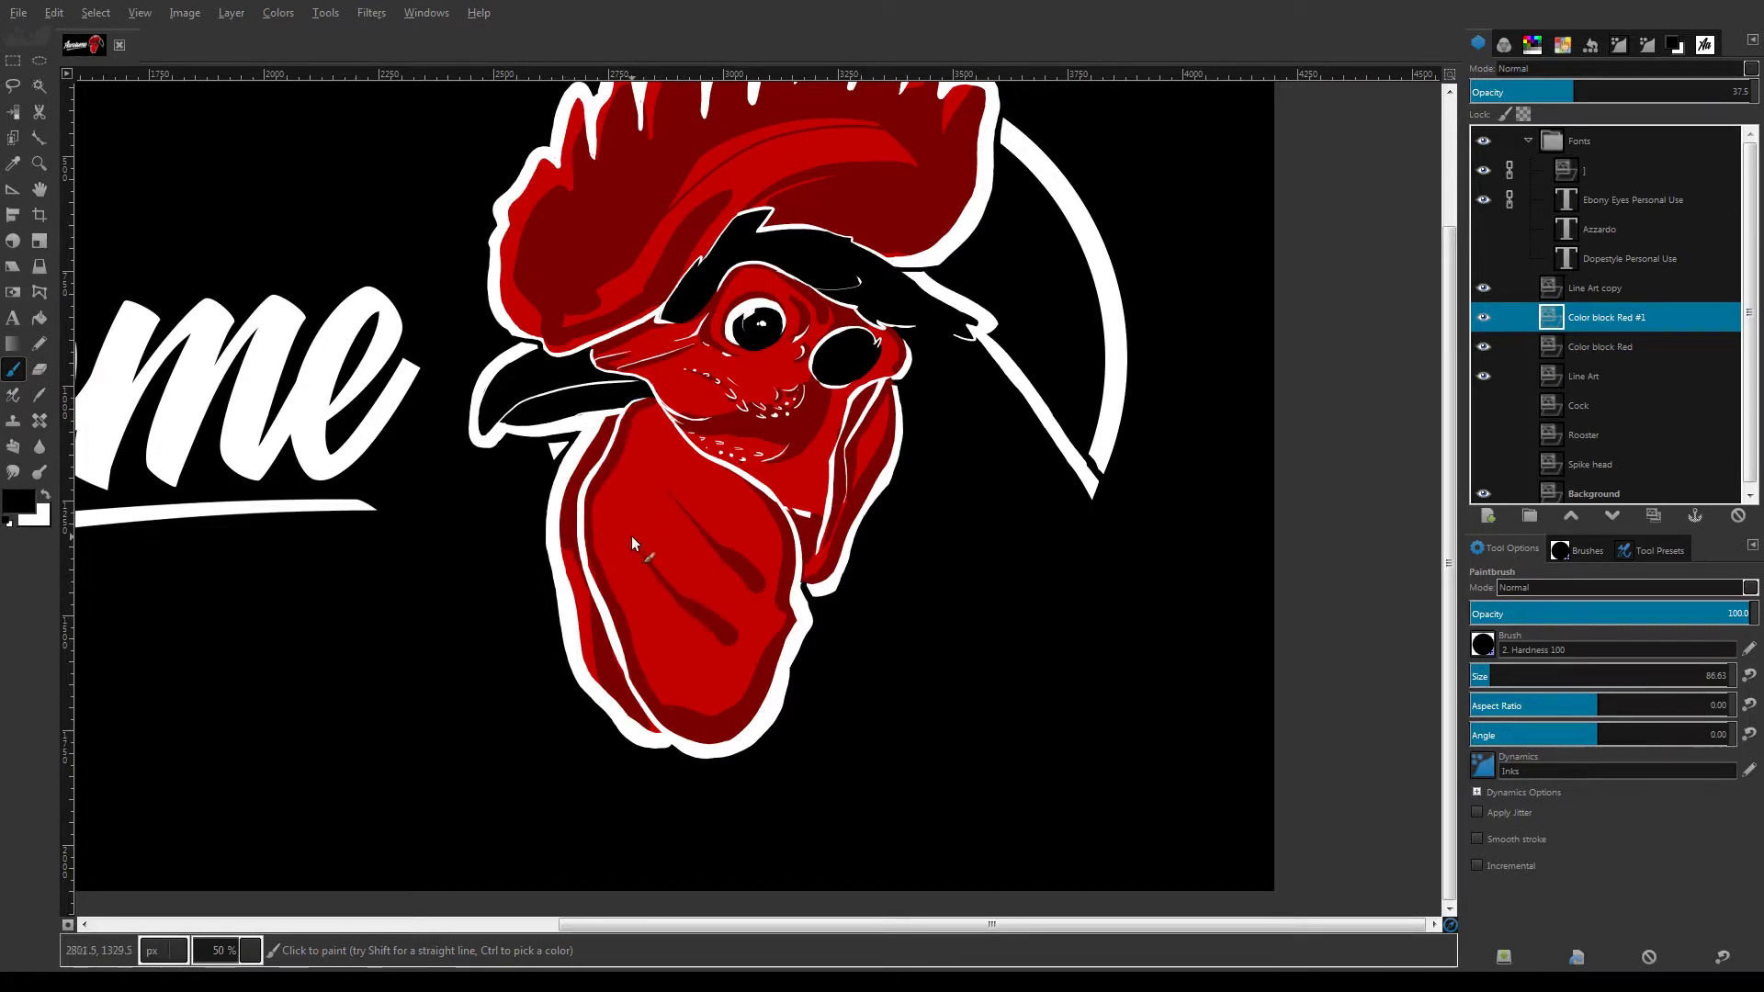
pyautogui.moveTo(699, 686); pyautogui.dragTo(662, 593)
pyautogui.moveTo(691, 687); pyautogui.dragTo(633, 642)
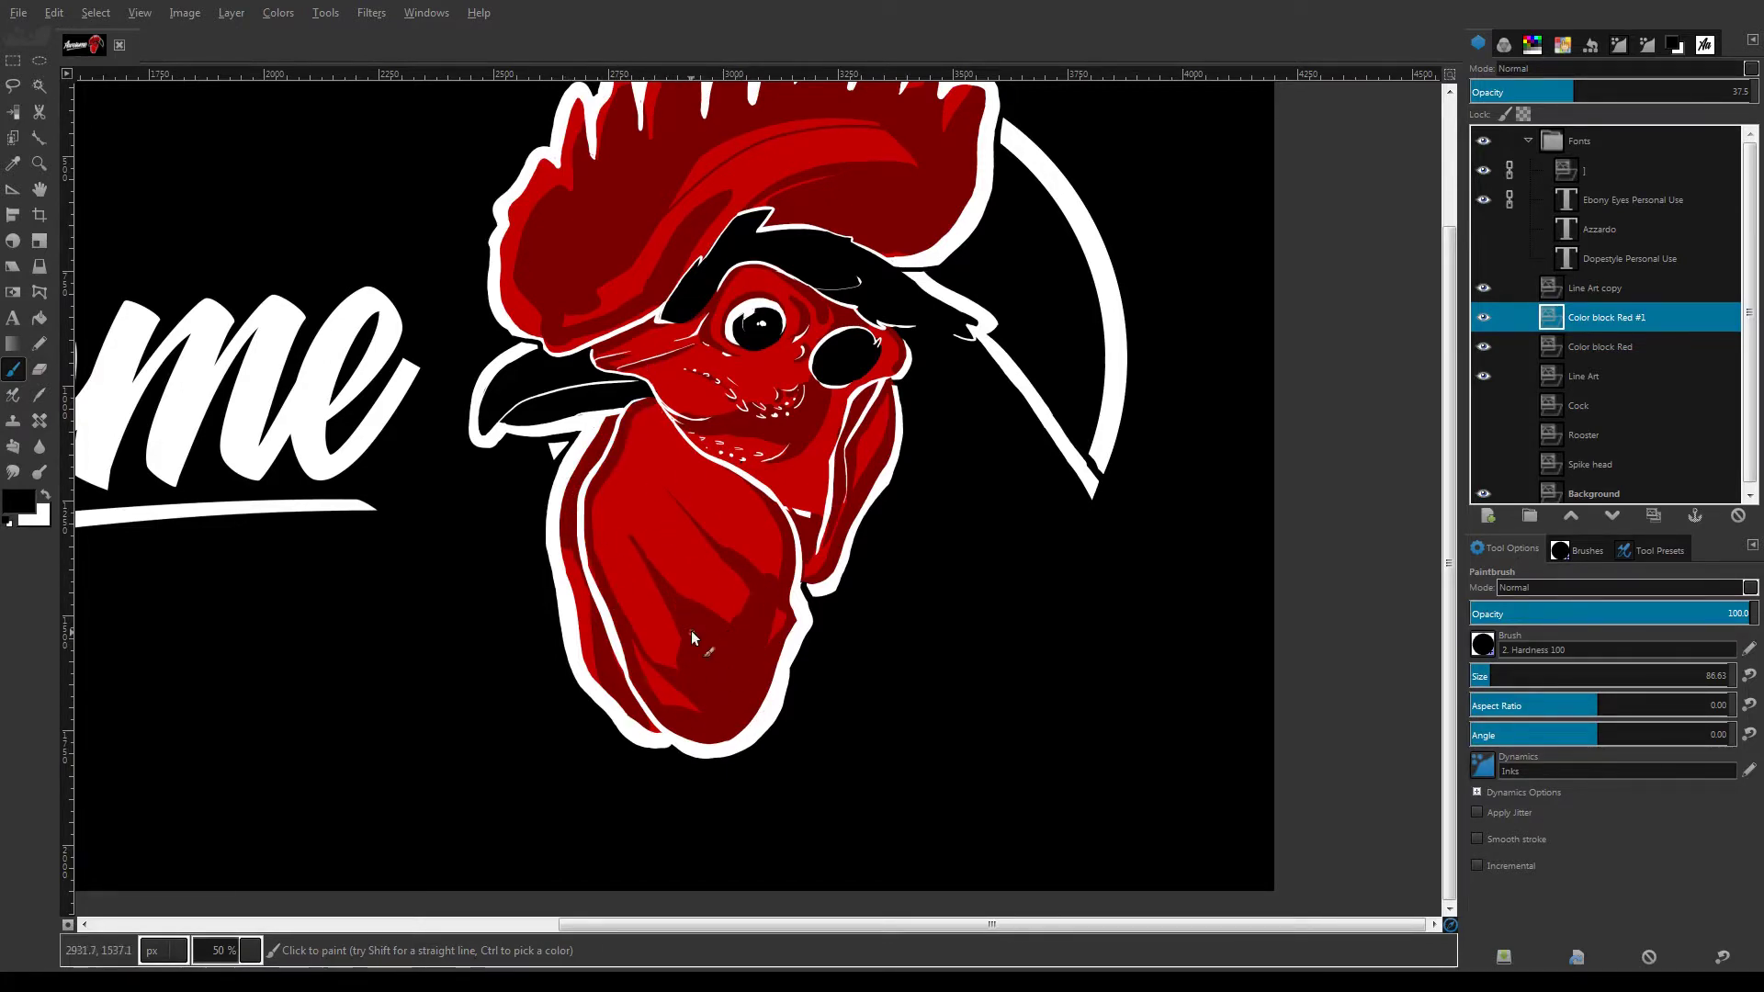
# Compare the shading with the Cock reference photo by toggling layers, and extend the large wattle's shadow with jagged upward strokes
pyautogui.click(1483, 405)
pyautogui.click(1482, 317)
pyautogui.click(1483, 346)
pyautogui.click(1484, 346)
pyautogui.click(1483, 317)
pyautogui.click(1483, 405)
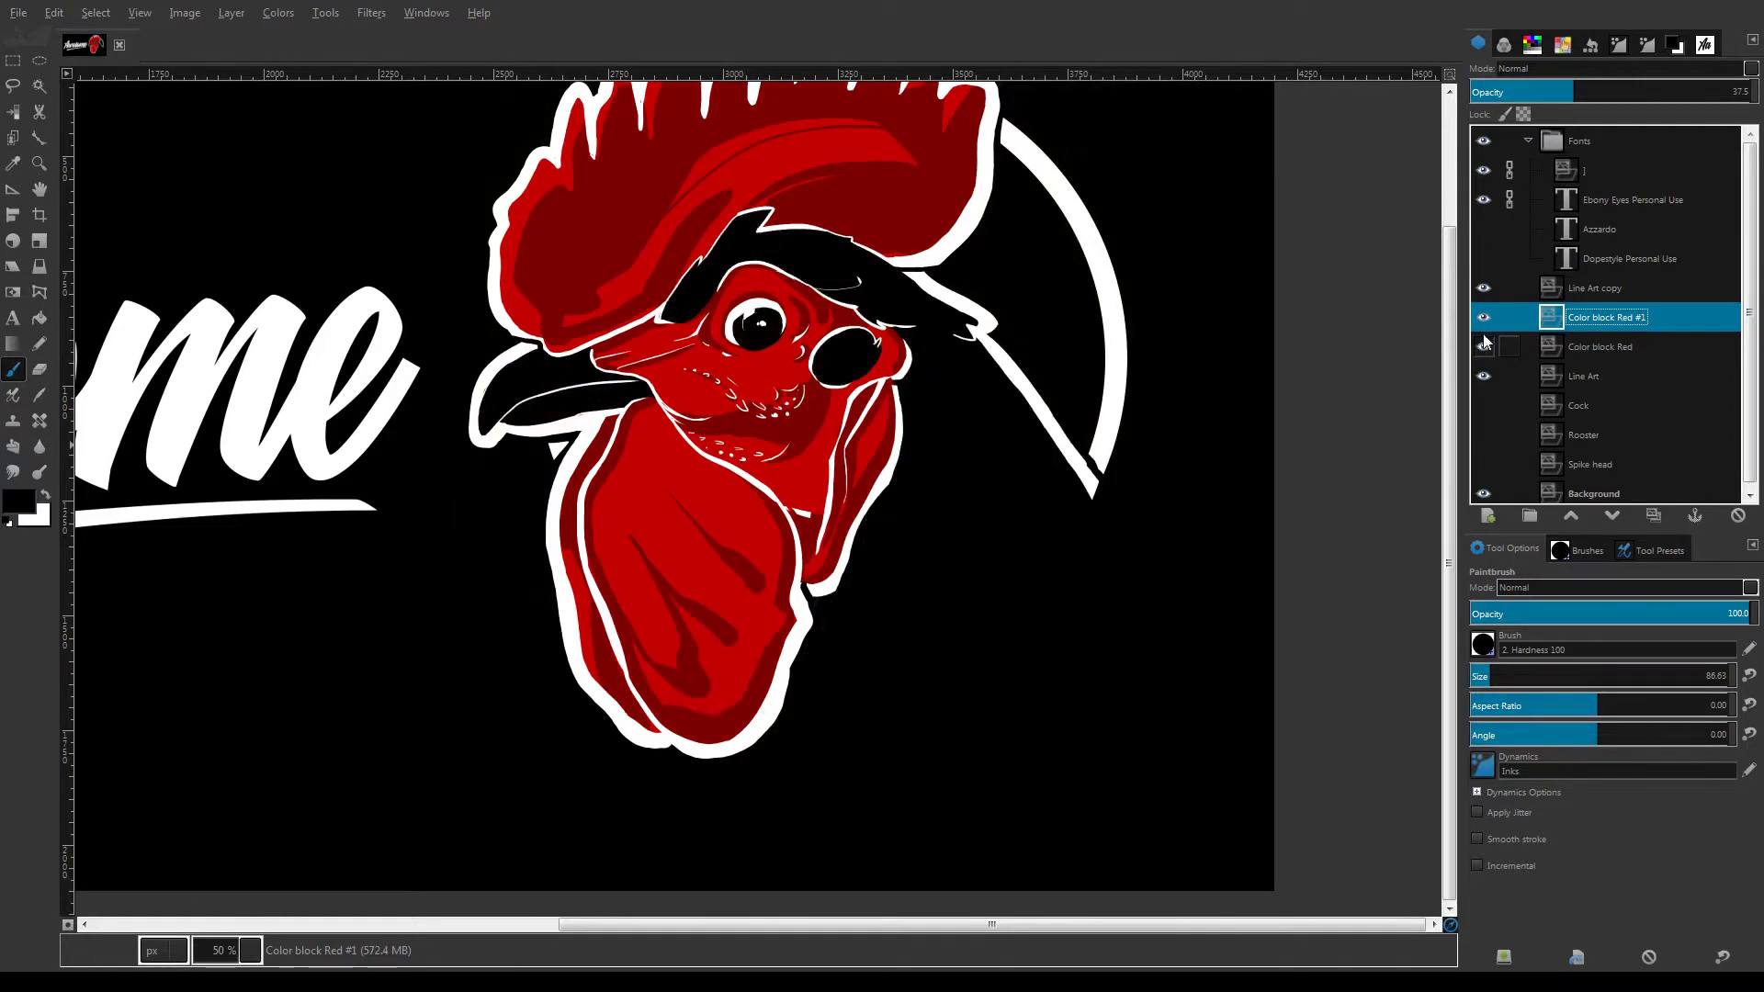
pyautogui.moveTo(741, 539); pyautogui.dragTo(754, 562)
pyautogui.moveTo(760, 584)
pyautogui.mouseDown()
pyautogui.moveTo(732, 607)
pyautogui.moveTo(756, 589)
pyautogui.moveTo(741, 688)
pyautogui.moveTo(707, 617)
pyautogui.mouseUp()
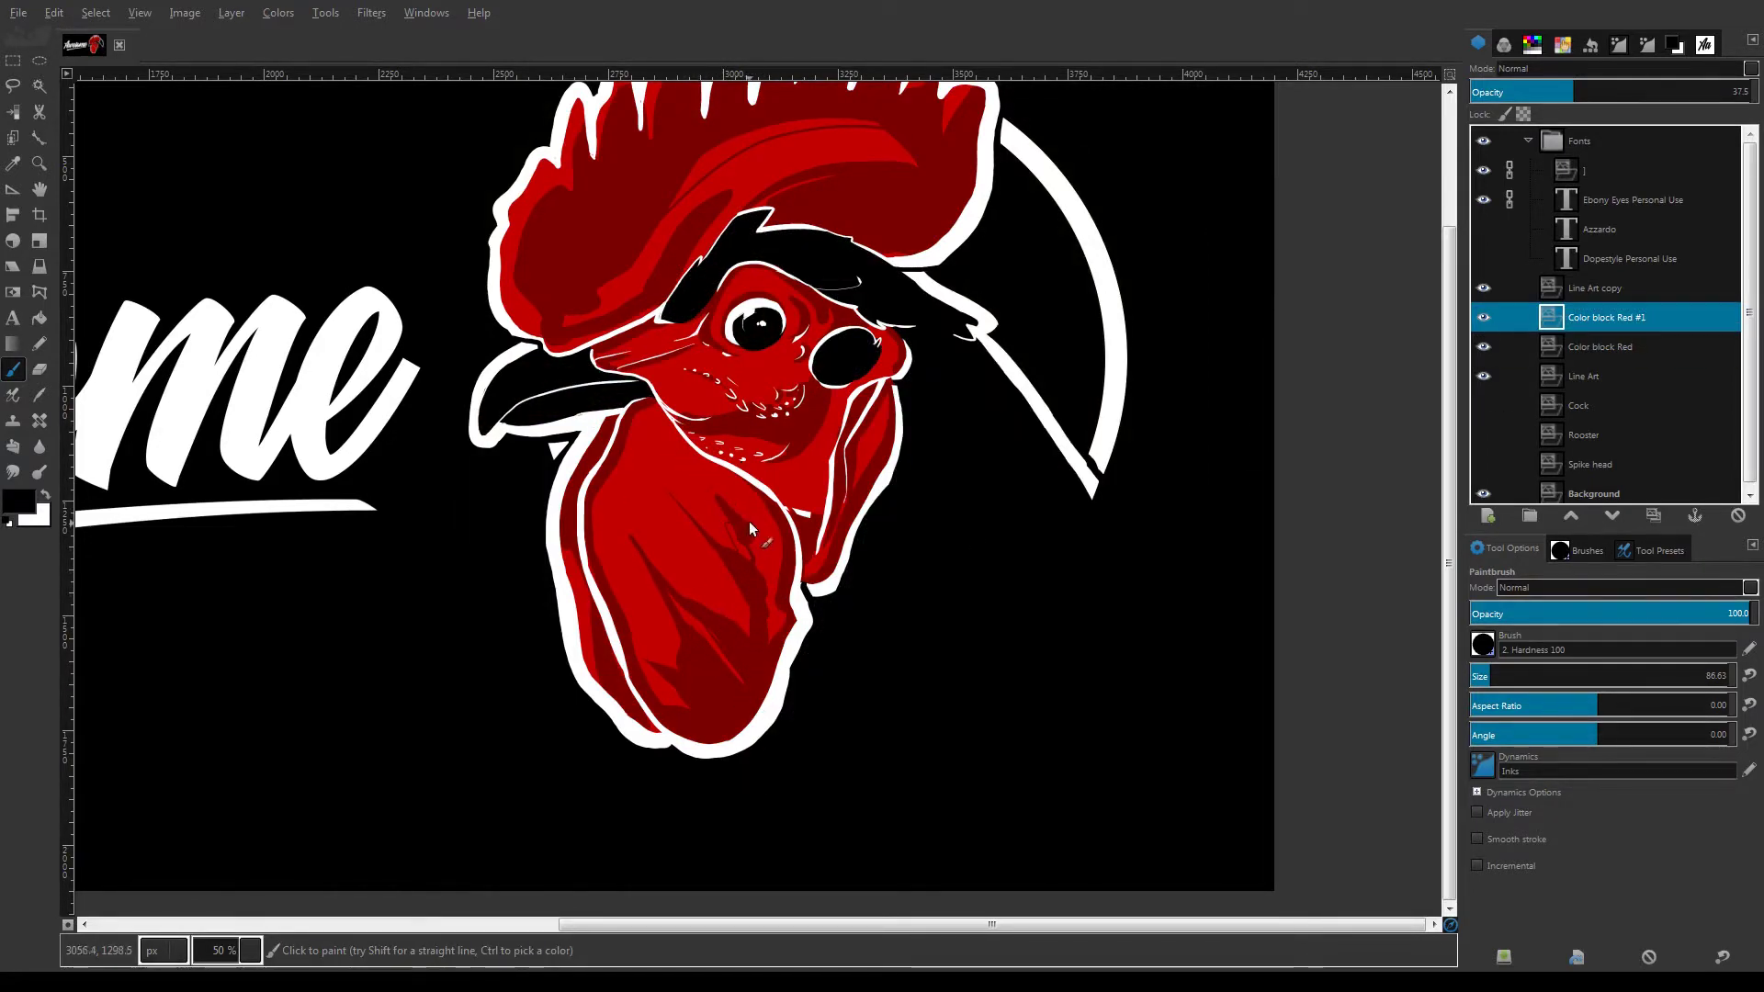
pyautogui.moveTo(732, 534); pyautogui.dragTo(772, 565)
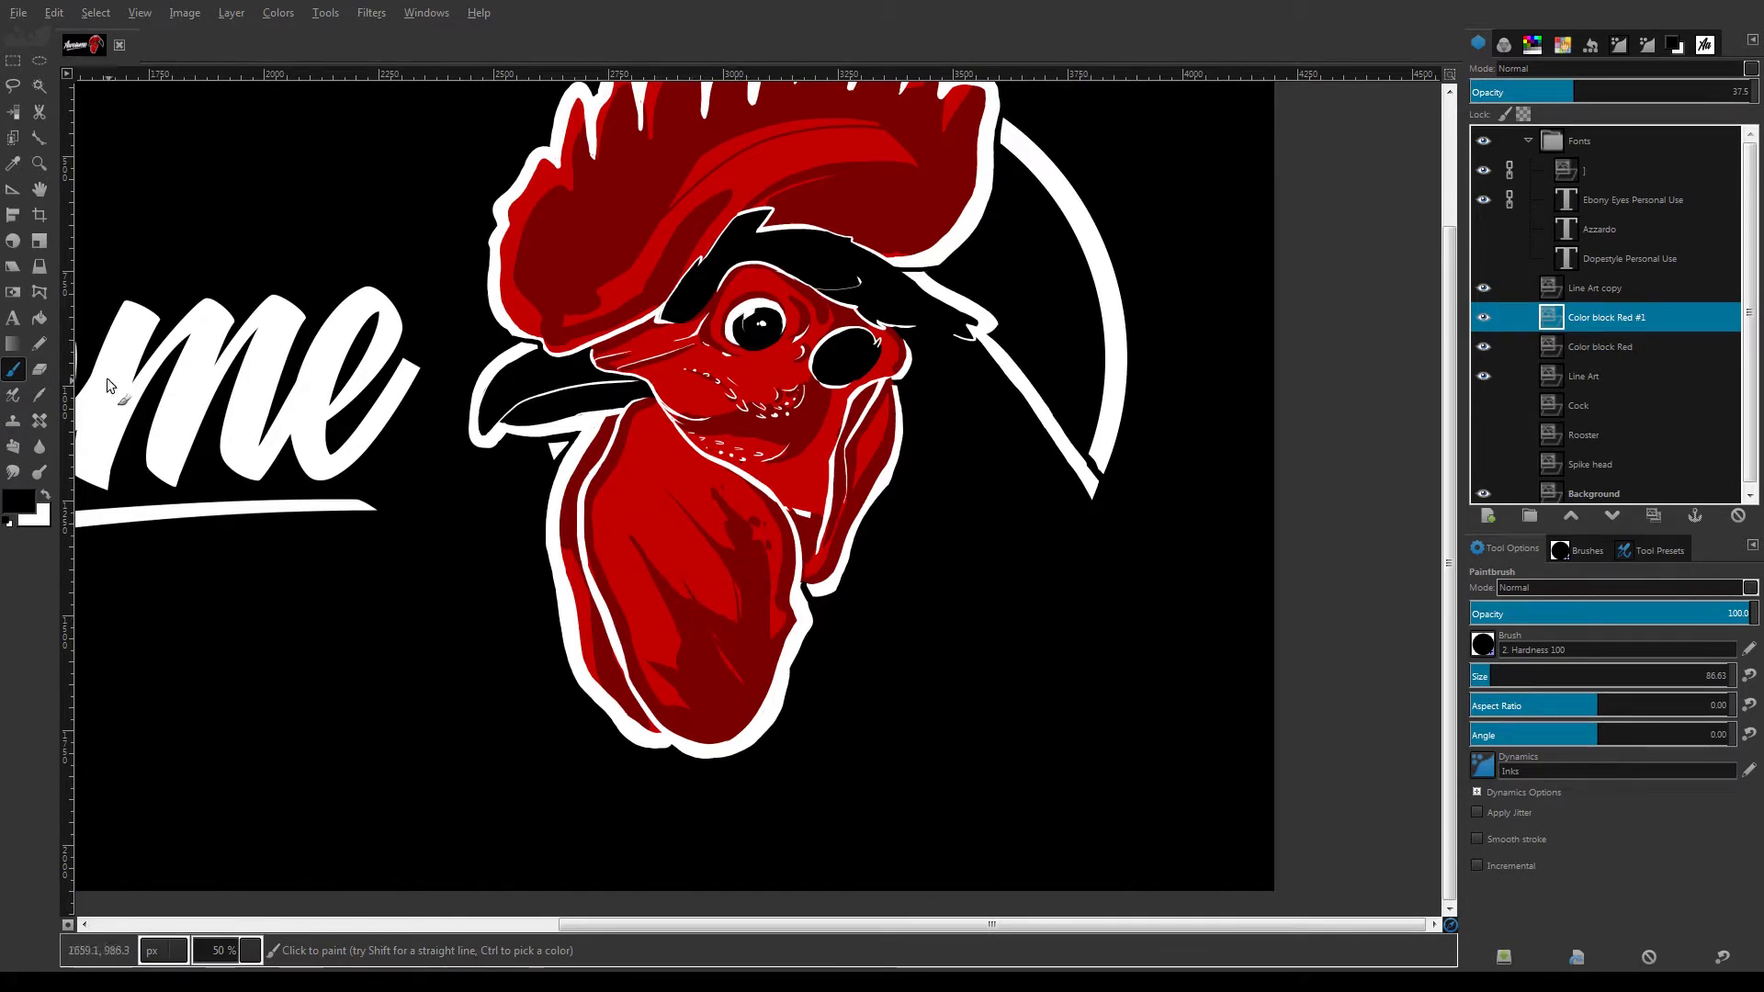
# Erase small highlights from the shading on the wattles and along the comb's lower front edge
pyautogui.hotkey('shift', 'e')
pyautogui.moveTo(861, 486); pyautogui.dragTo(816, 576)
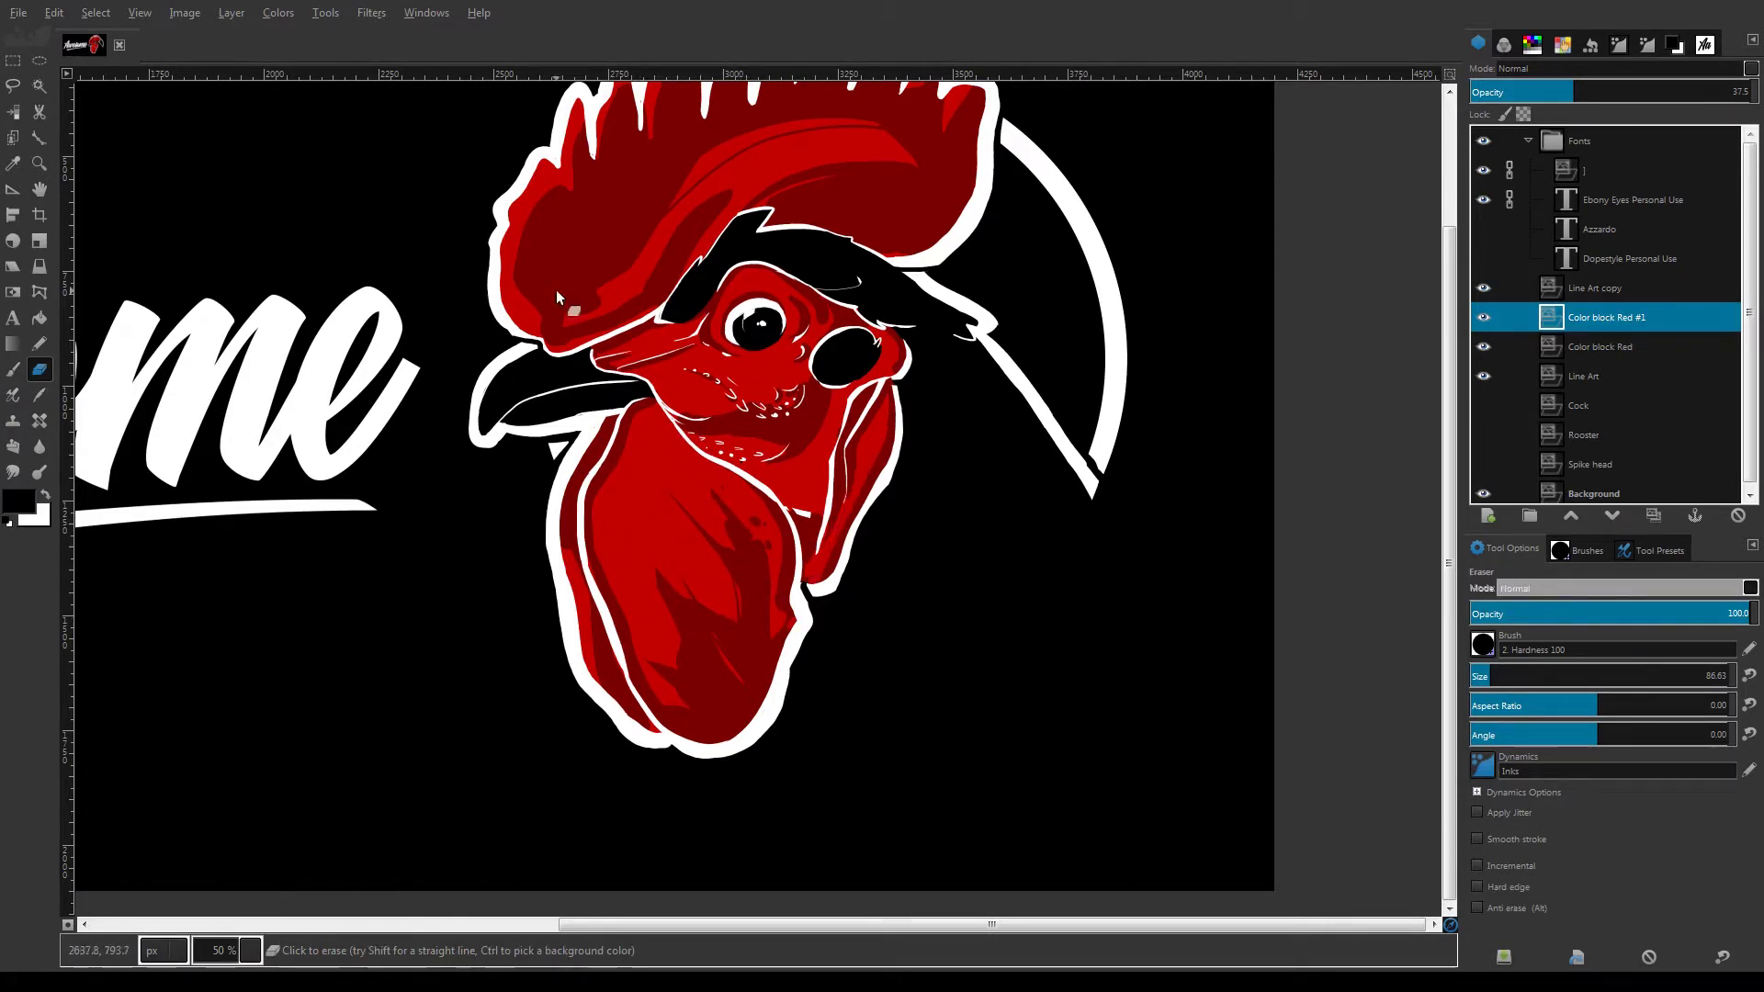
pyautogui.moveTo(558, 329); pyautogui.dragTo(612, 330)
# Show the Cock reference photo without the Line Art layer, and repaint the comb's body and spikes with broad dark shading
pyautogui.moveTo(525, 152); pyautogui.dragTo(468, 324)
pyautogui.click(1483, 405)
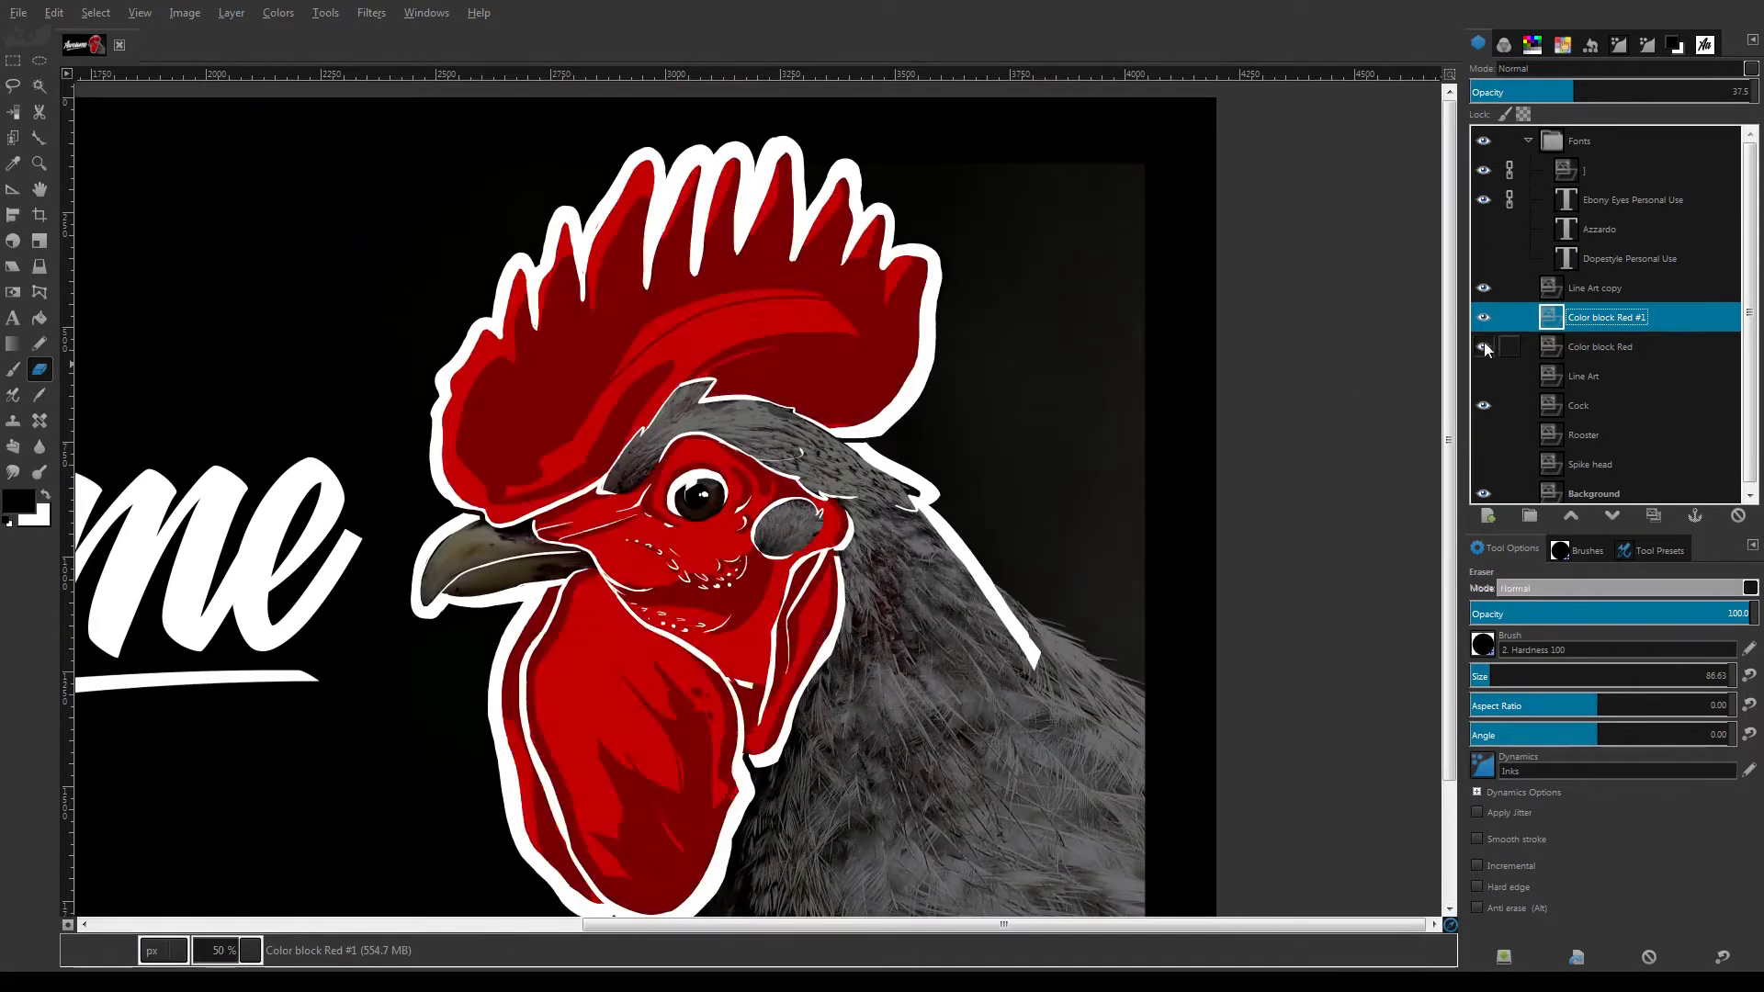
pyautogui.click(1483, 375)
pyautogui.press('p')
pyautogui.moveTo(617, 375); pyautogui.dragTo(849, 323)
pyautogui.moveTo(611, 391)
pyautogui.mouseDown()
pyautogui.moveTo(539, 488)
pyautogui.moveTo(597, 404)
pyautogui.mouseUp()
pyautogui.moveTo(837, 189)
pyautogui.mouseDown()
pyautogui.moveTo(810, 246)
pyautogui.moveTo(889, 296)
pyautogui.mouseUp()
pyautogui.moveTo(732, 165); pyautogui.dragTo(712, 228)
pyautogui.moveTo(645, 167)
pyautogui.mouseDown()
pyautogui.moveTo(595, 266)
pyautogui.moveTo(453, 416)
pyautogui.moveTo(514, 276)
pyautogui.moveTo(560, 234)
pyautogui.moveTo(712, 179)
pyautogui.mouseUp()
# Erase a curved bright-red highlight through the middle of the comb's shading, undoing stray eraser strokes
pyautogui.hotkey('shift', 'e')
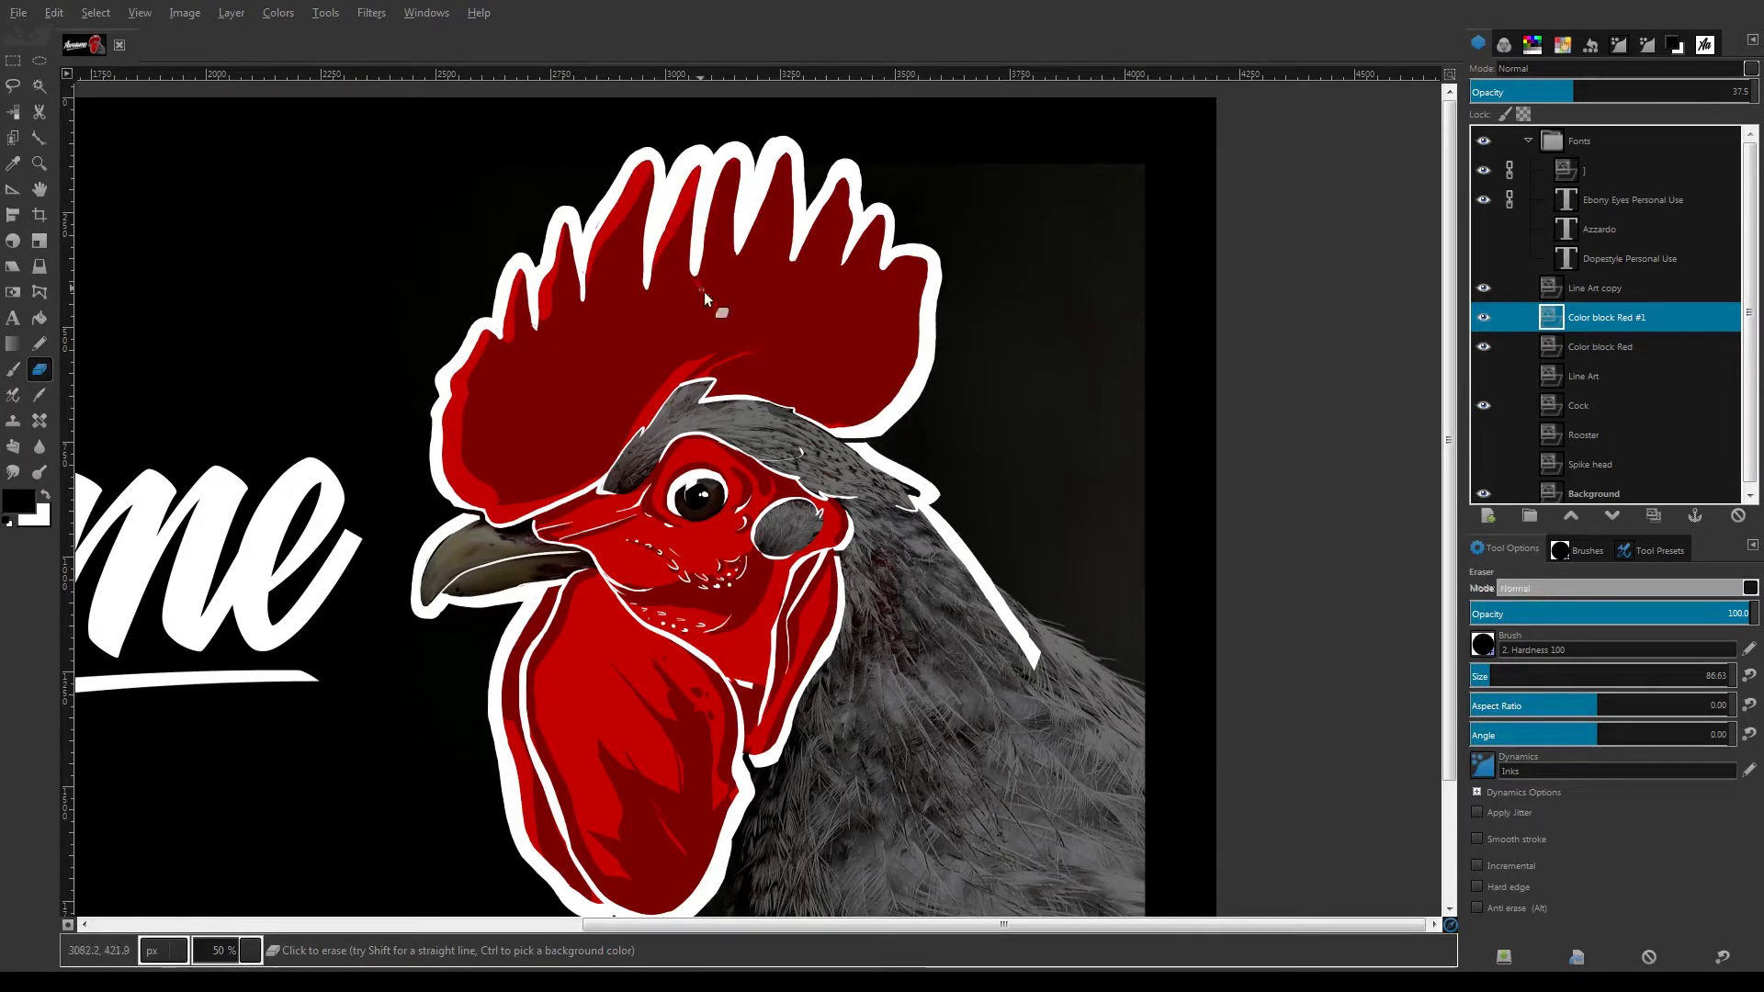
pyautogui.moveTo(703, 291); pyautogui.dragTo(733, 162)
pyautogui.hotkey('ctrl', 'z')
pyautogui.moveTo(516, 482)
pyautogui.mouseDown()
pyautogui.moveTo(802, 306)
pyautogui.moveTo(671, 321)
pyautogui.mouseUp()
pyautogui.moveTo(707, 390); pyautogui.dragTo(840, 427)
pyautogui.hotkey('ctrl', 'z')
pyautogui.moveTo(926, 262); pyautogui.dragTo(933, 351)
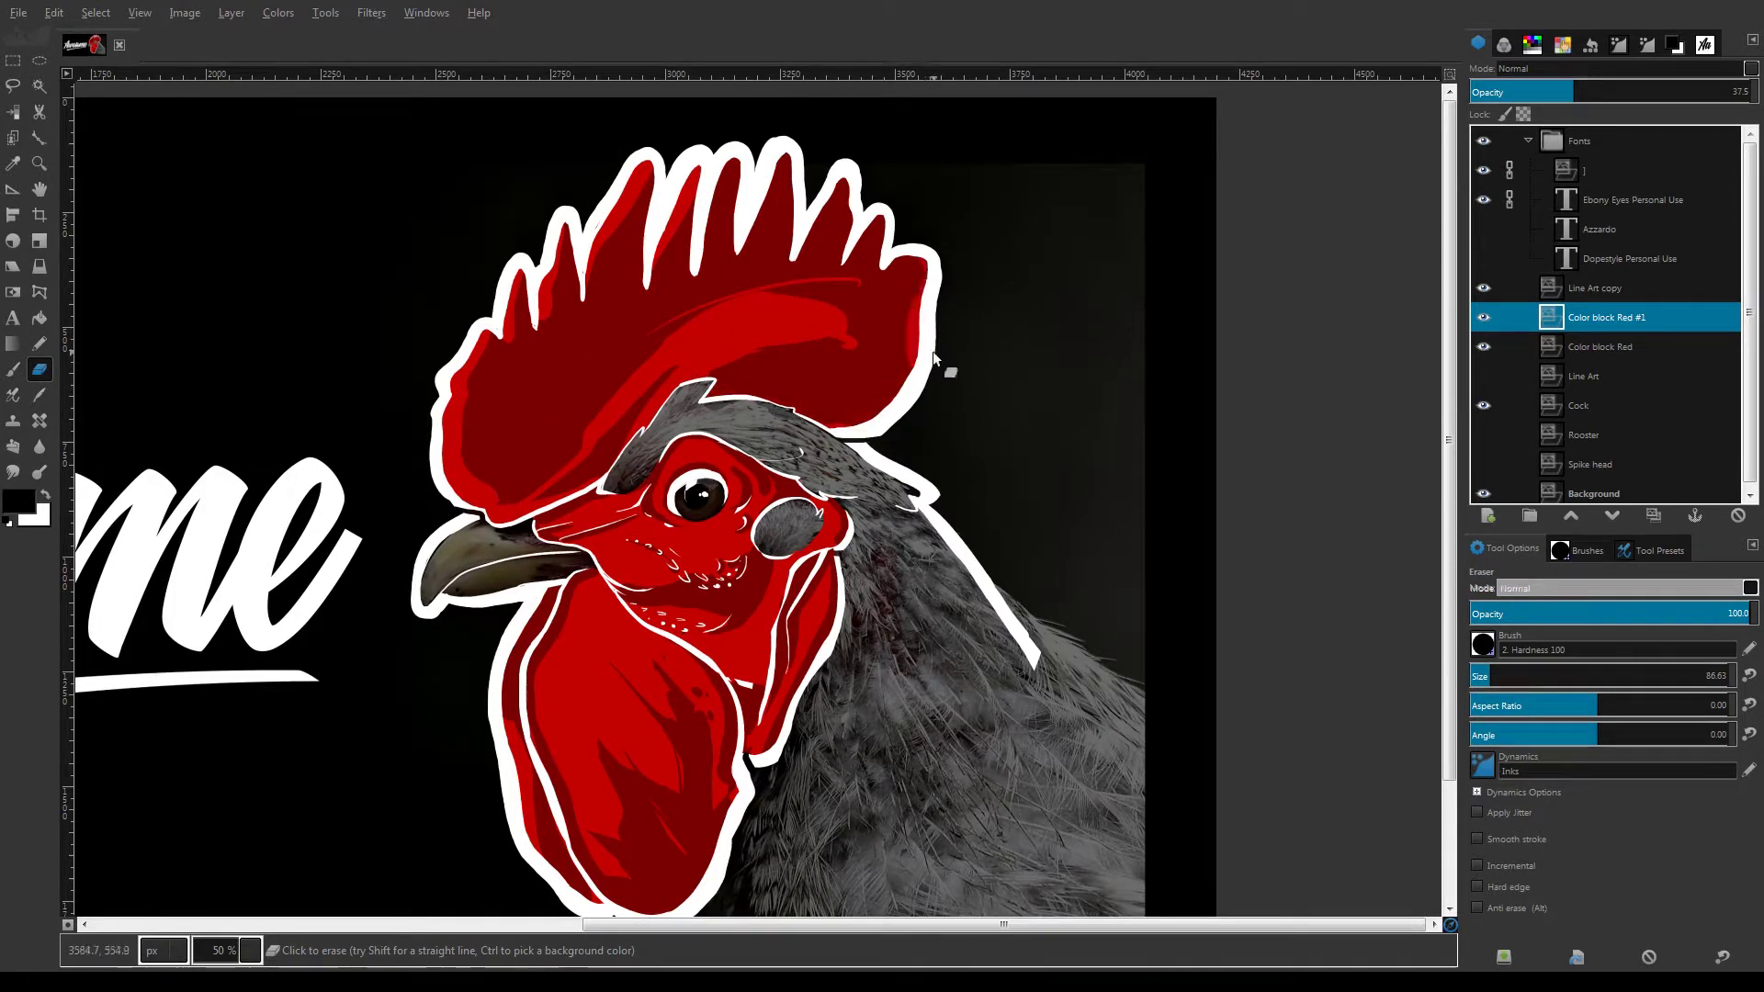
pyautogui.hotkey('ctrl', 'z')
# Erase narrow highlights along the edges of the comb's spikes, undoing the strokes that cut too far into the shading
pyautogui.moveTo(824, 278)
pyautogui.mouseDown()
pyautogui.moveTo(644, 354)
pyautogui.moveTo(816, 305)
pyautogui.mouseUp()
pyautogui.moveTo(784, 169)
pyautogui.mouseDown()
pyautogui.moveTo(842, 183)
pyautogui.moveTo(773, 237)
pyautogui.mouseUp()
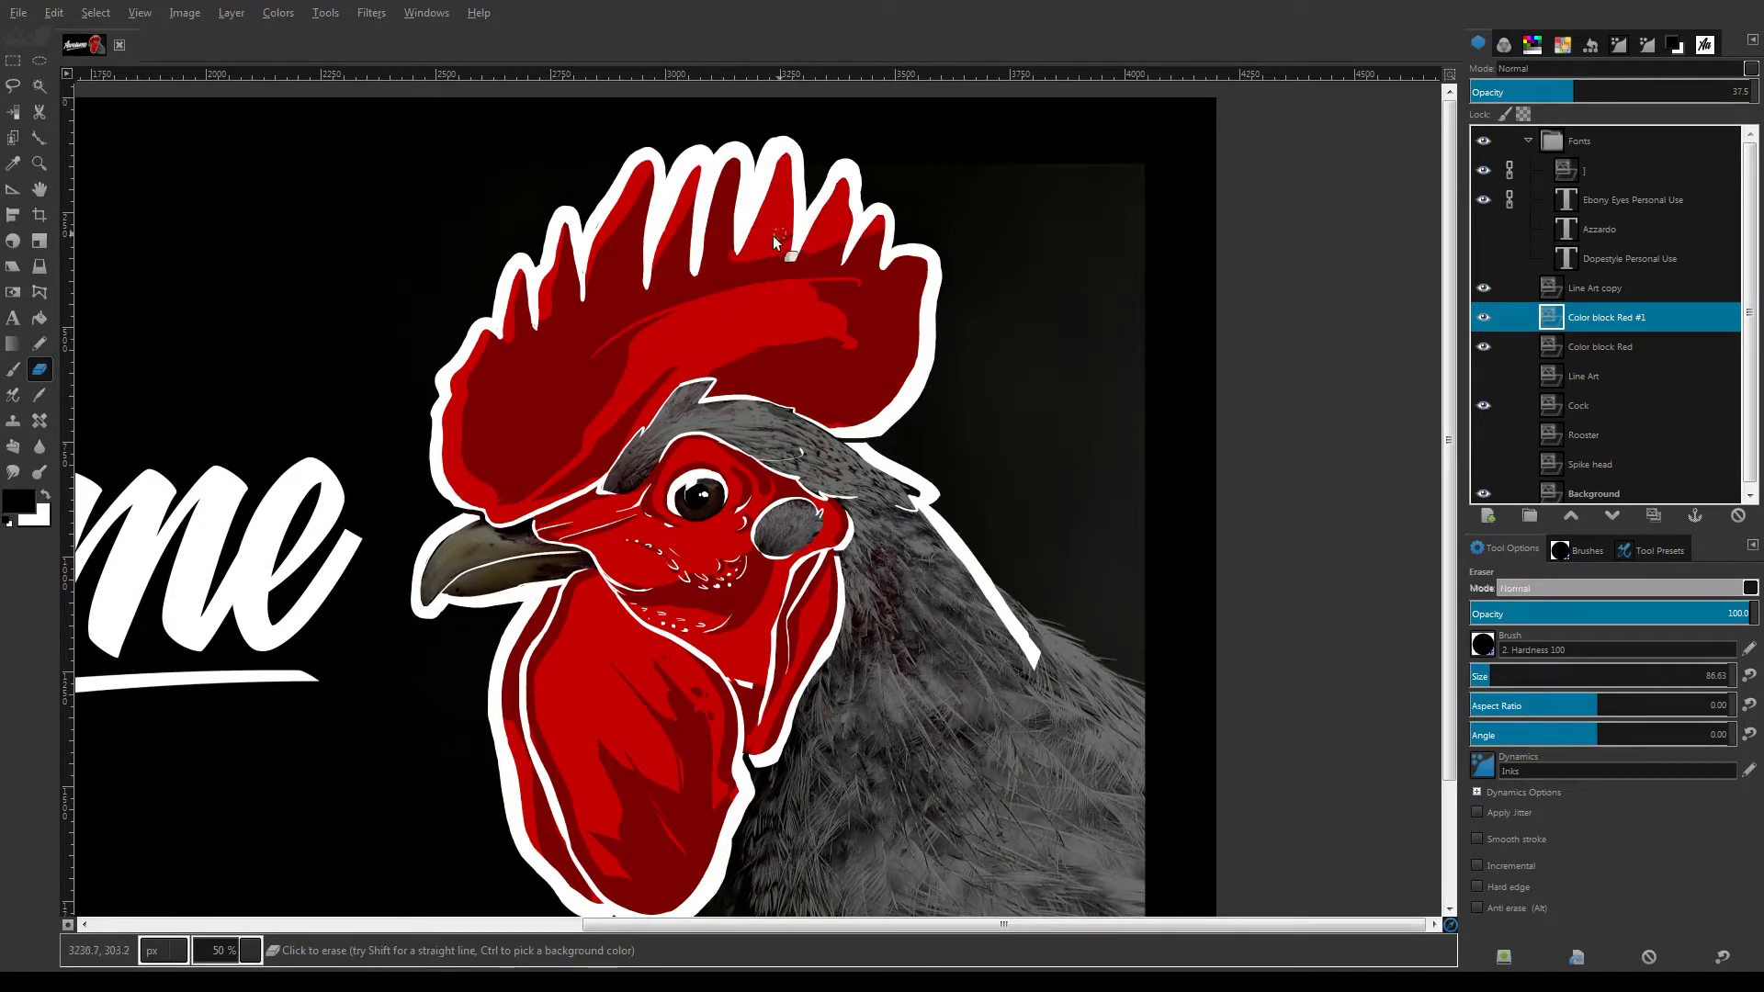
pyautogui.hotkey('ctrl', 'z')
pyautogui.hotkey('ctrl', 'z')
pyautogui.moveTo(732, 161); pyautogui.dragTo(702, 270)
pyautogui.moveTo(599, 248); pyautogui.dragTo(586, 300)
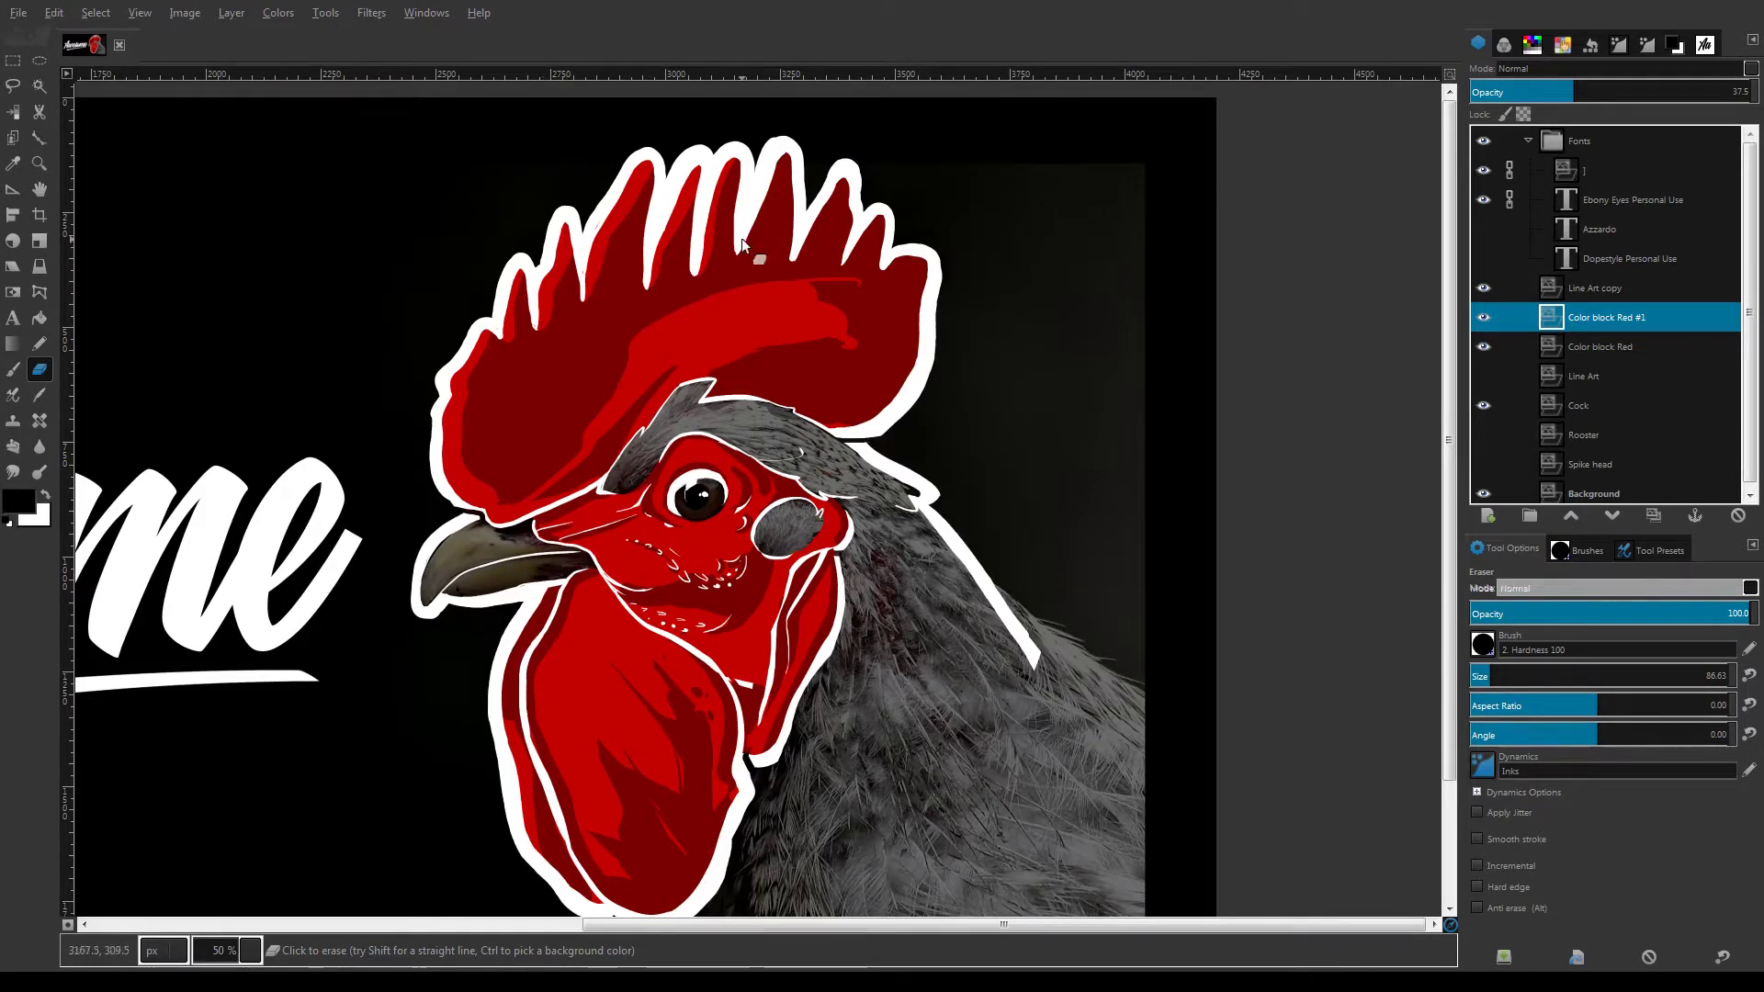
pyautogui.hotkey('ctrl', 'z')
pyautogui.moveTo(838, 186); pyautogui.dragTo(795, 274)
pyautogui.moveTo(879, 221); pyautogui.dragTo(838, 277)
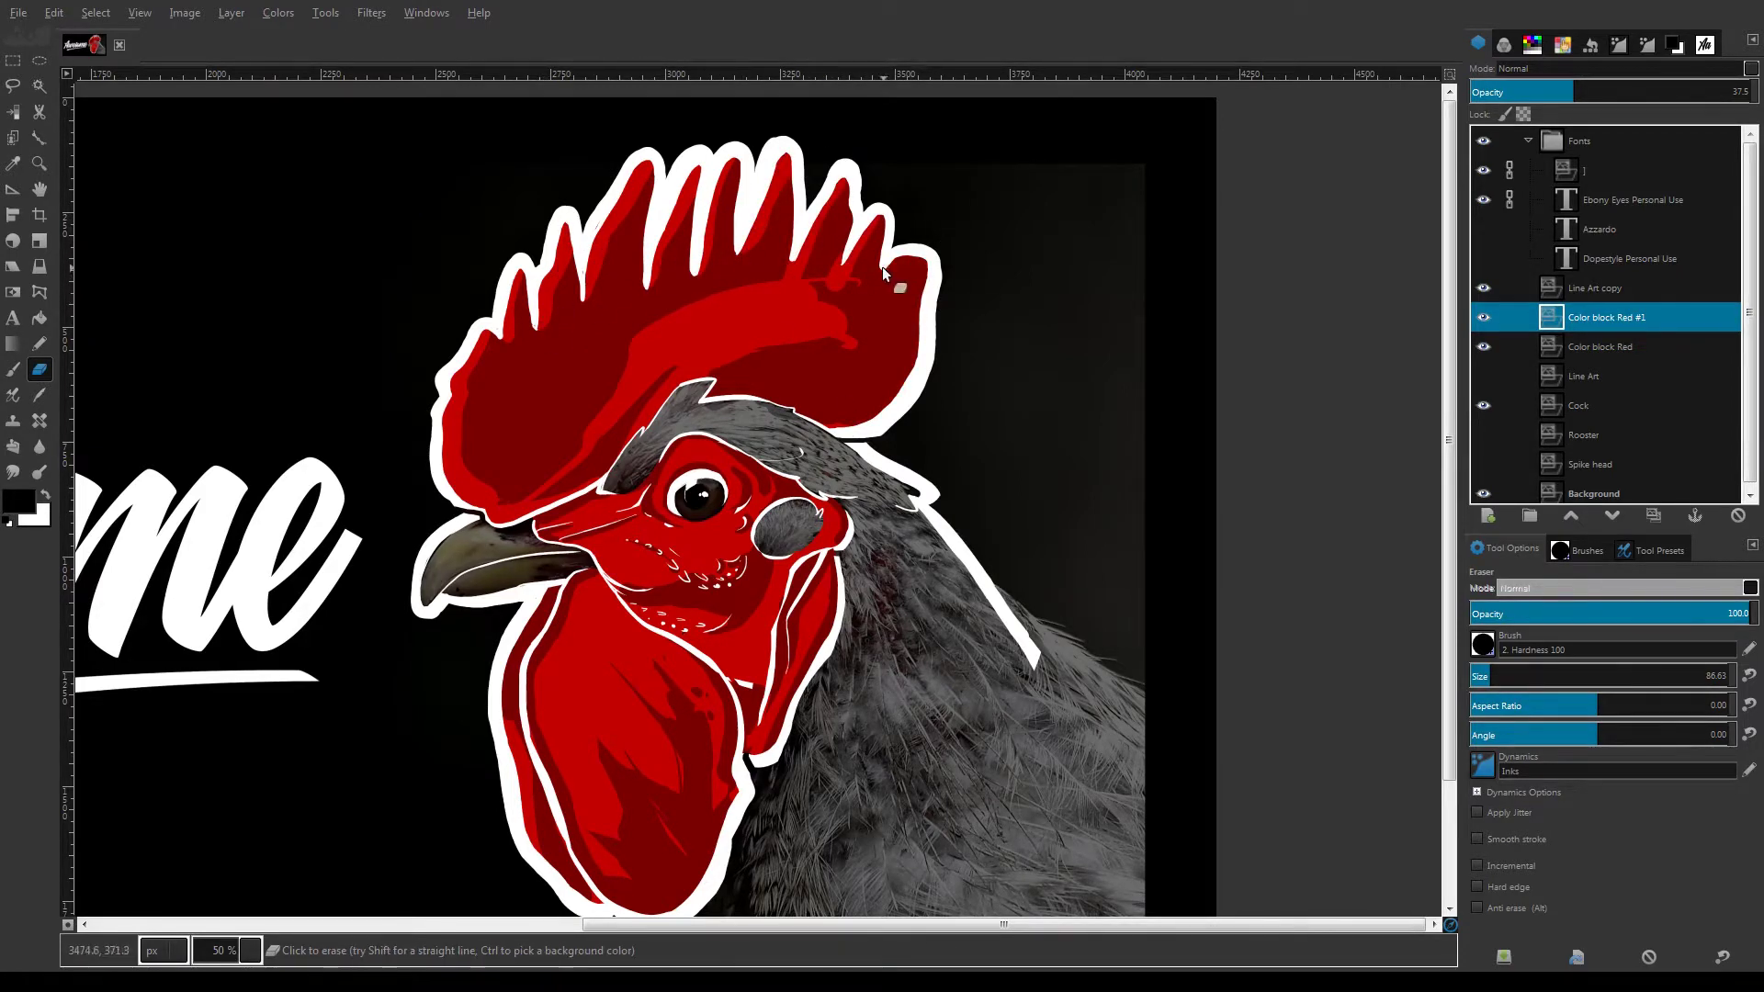
pyautogui.hotkey('ctrl', 'z')
# Erase wider highlights and small flecks across the comb's body, and repaint the shadow along its upper rear edge
pyautogui.moveTo(742, 357); pyautogui.dragTo(863, 378)
pyautogui.moveTo(713, 389)
pyautogui.mouseDown()
pyautogui.moveTo(792, 413)
pyautogui.moveTo(924, 261)
pyautogui.moveTo(792, 285)
pyautogui.moveTo(871, 264)
pyautogui.mouseUp()
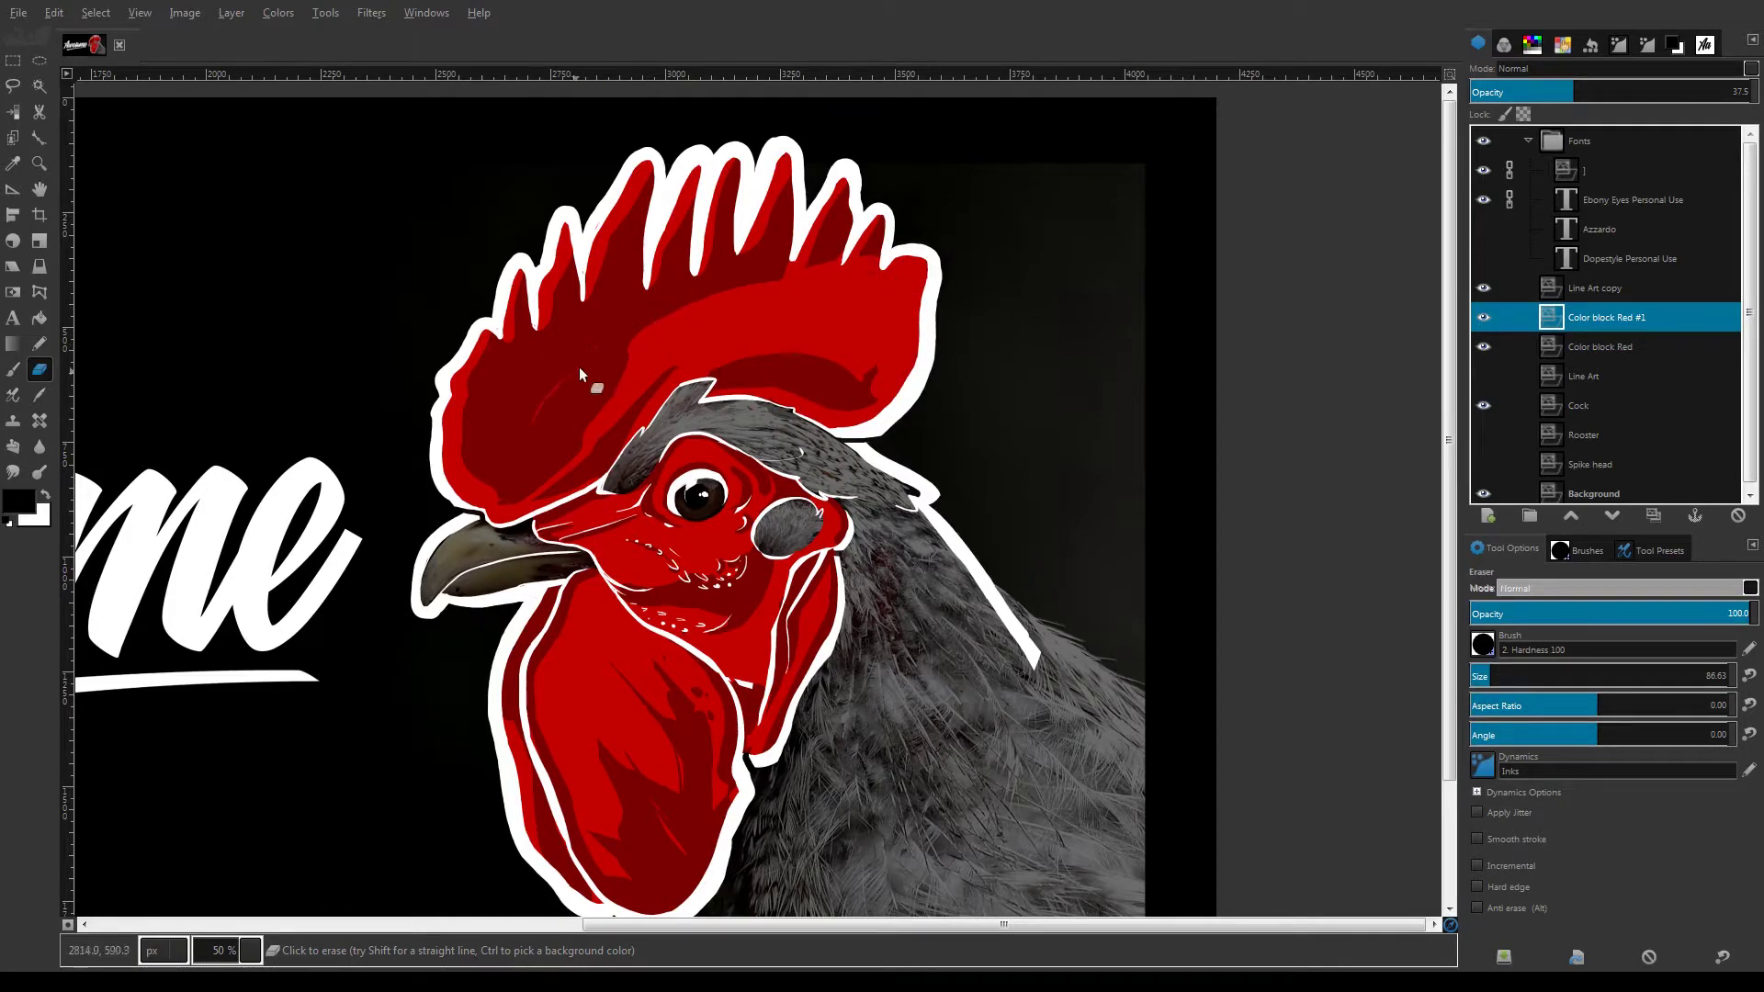
pyautogui.hotkey('ctrl', 'z')
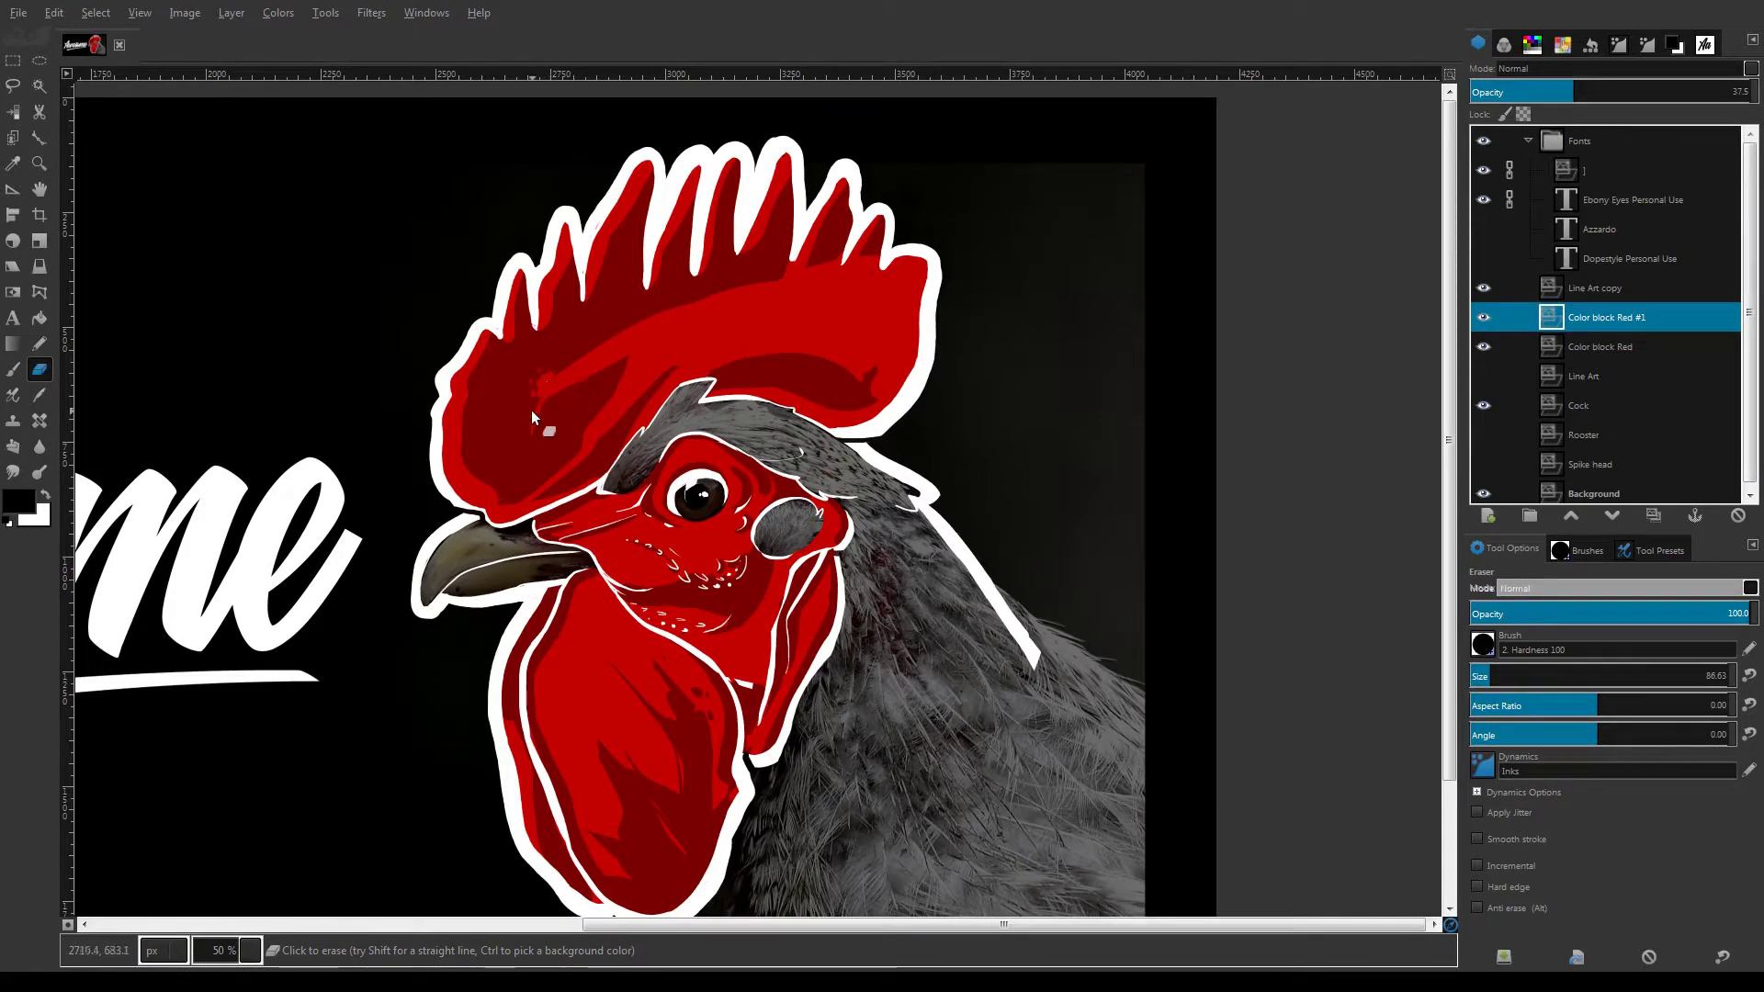
pyautogui.moveTo(849, 377)
pyautogui.mouseDown()
pyautogui.moveTo(850, 393)
pyautogui.moveTo(871, 360)
pyautogui.mouseUp()
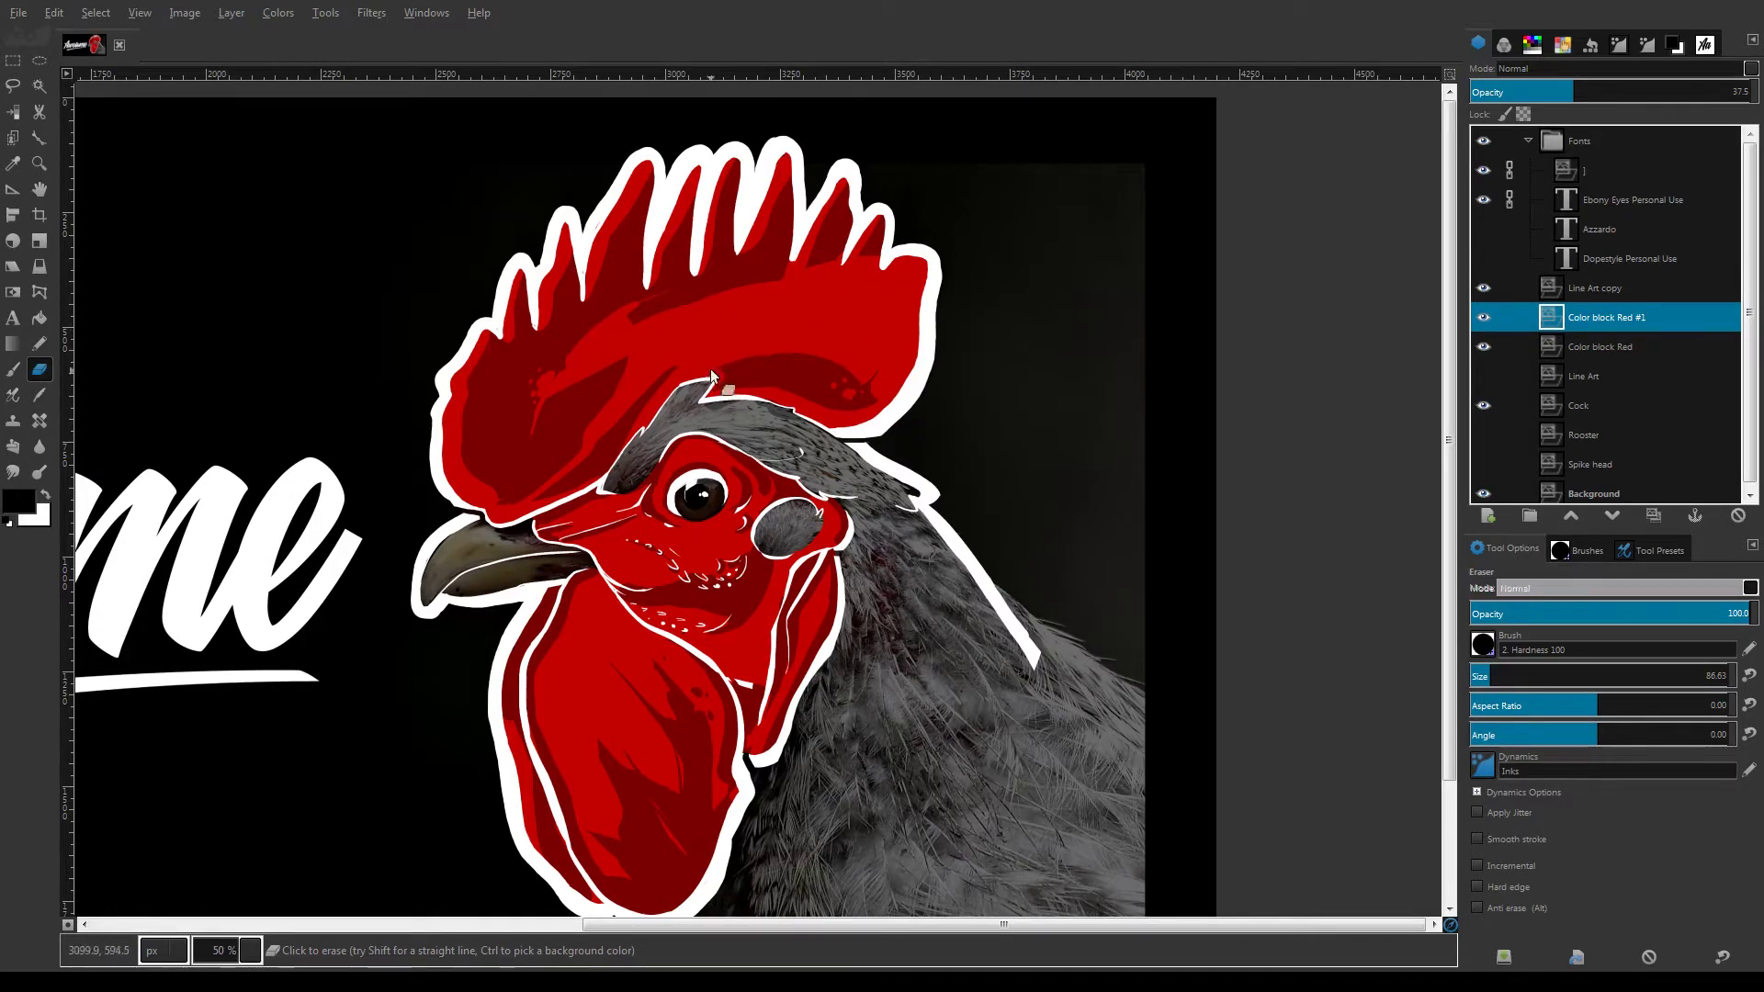
pyautogui.press('p')
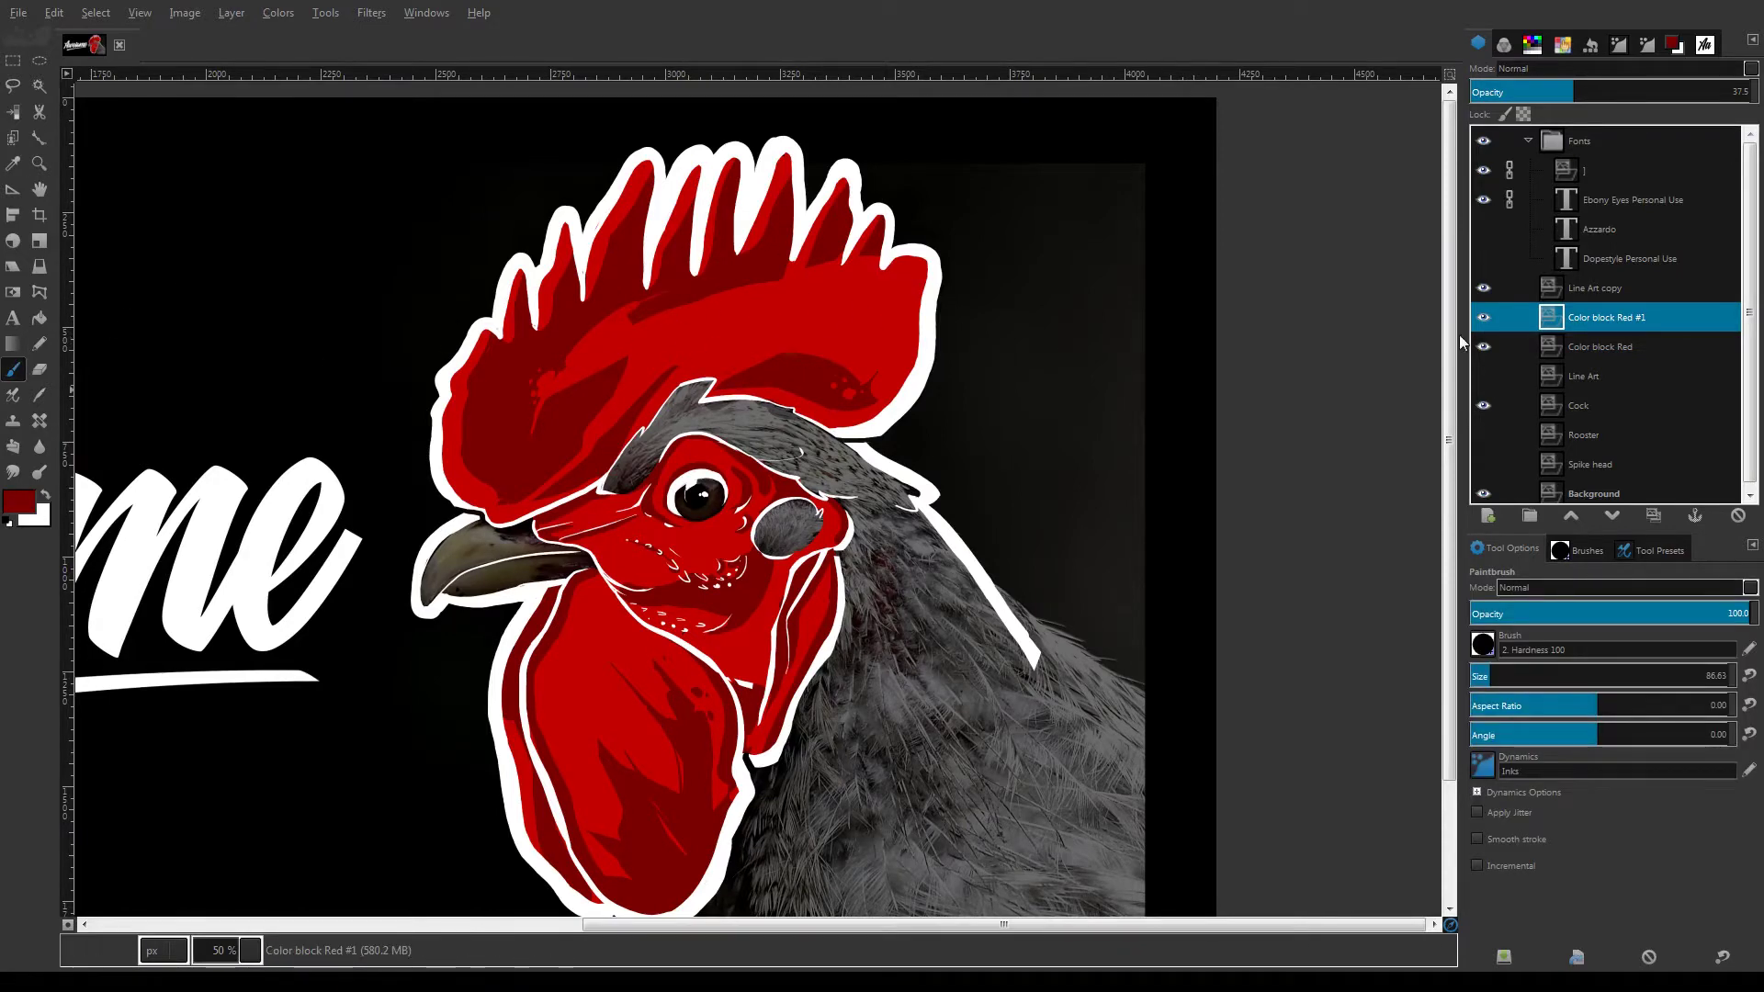
pyautogui.moveTo(730, 286); pyautogui.dragTo(928, 331)
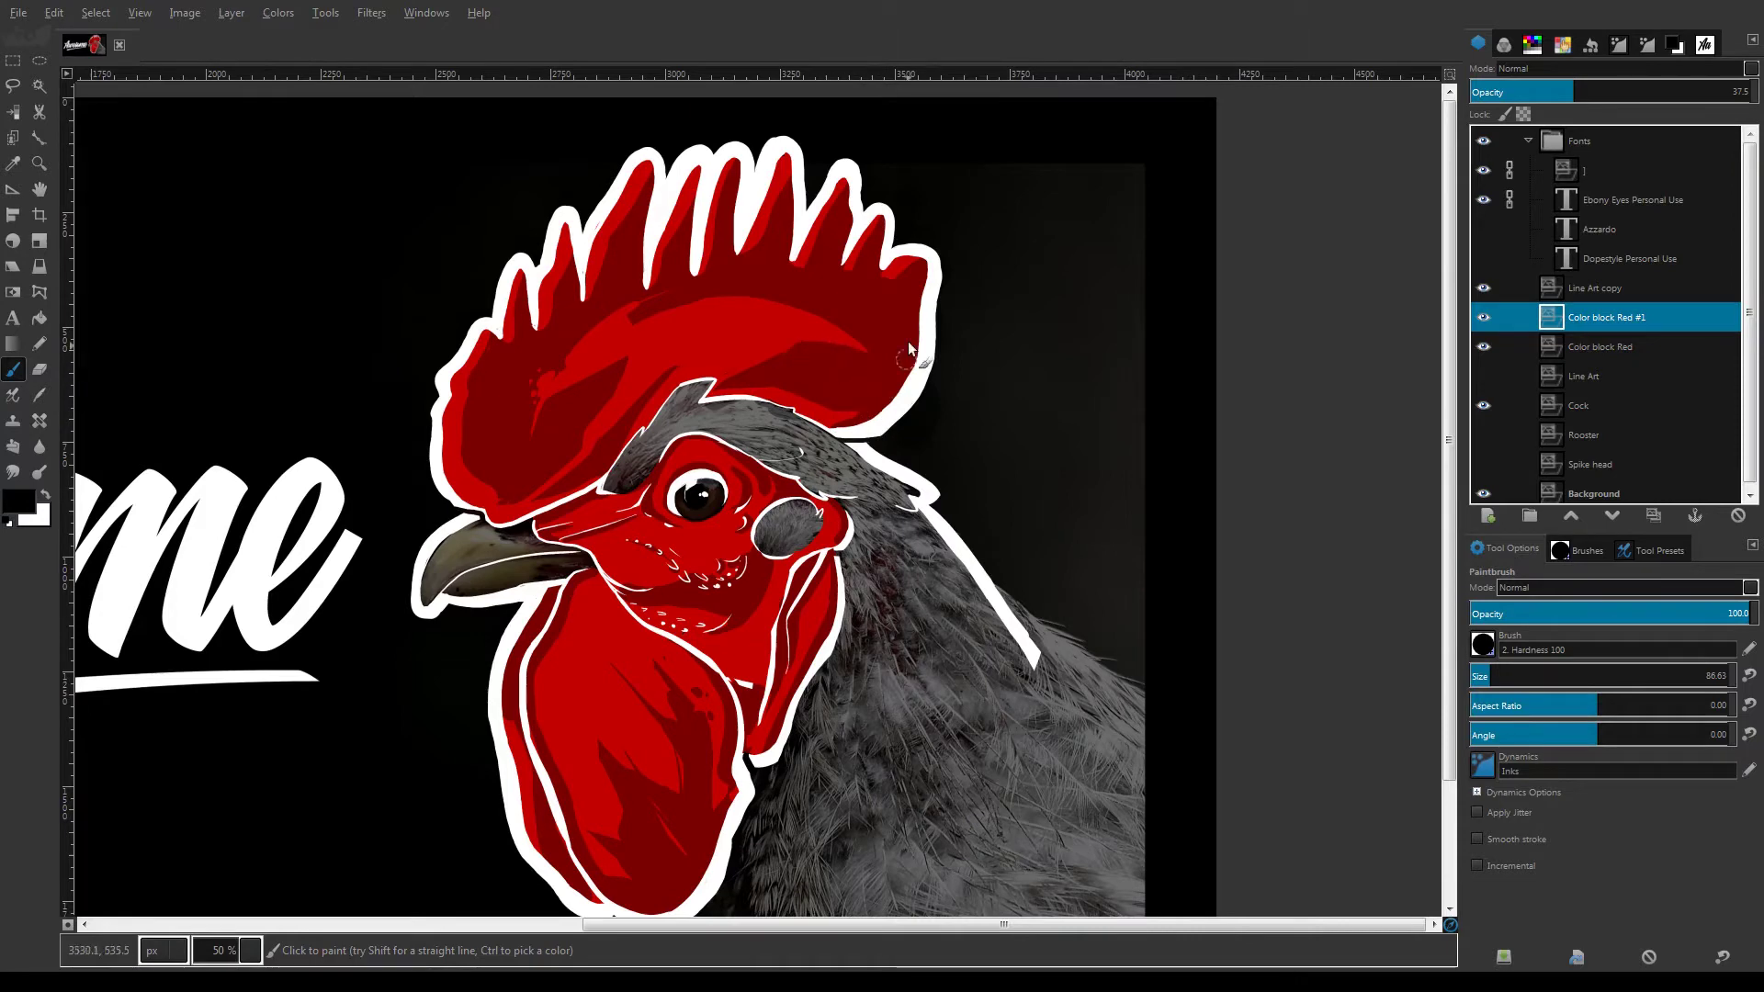
pyautogui.hotkey('shift', 'e')
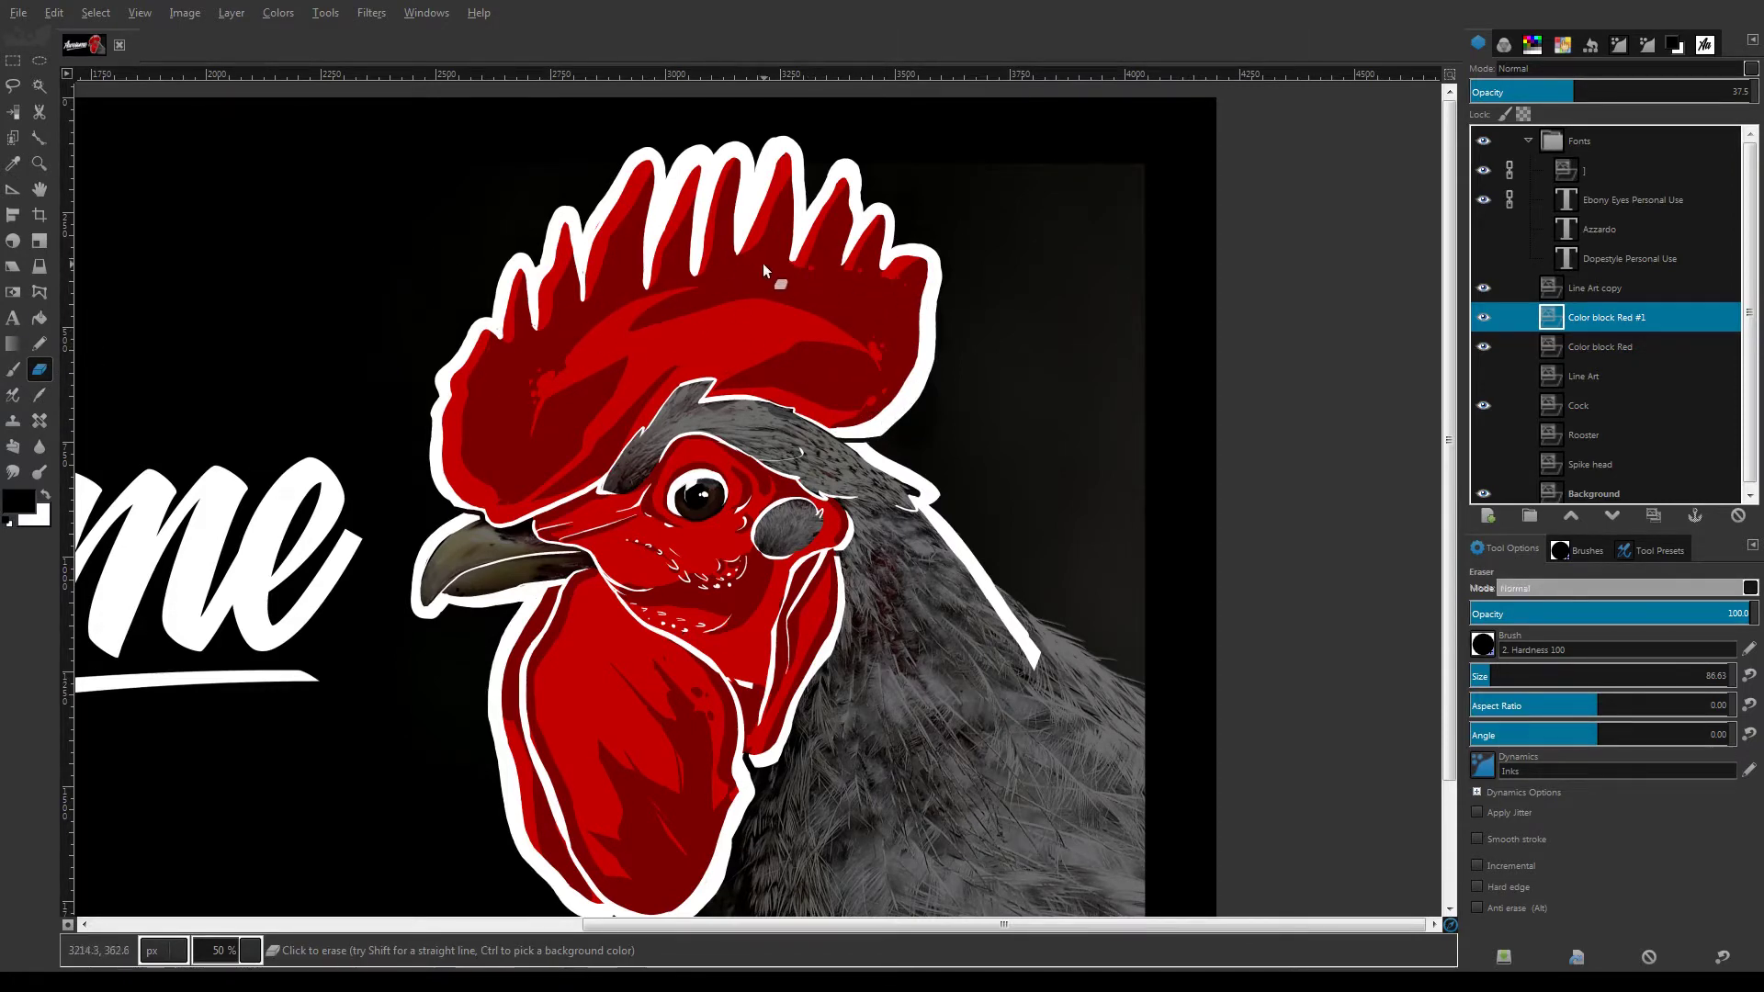
pyautogui.hotkey('ctrl', 'z')
pyautogui.hotkey('ctrl', 'z')
pyautogui.hotkey('ctrl', 'z')
pyautogui.hotkey('ctrl', 'z')
pyautogui.hotkey('ctrl', 'z')
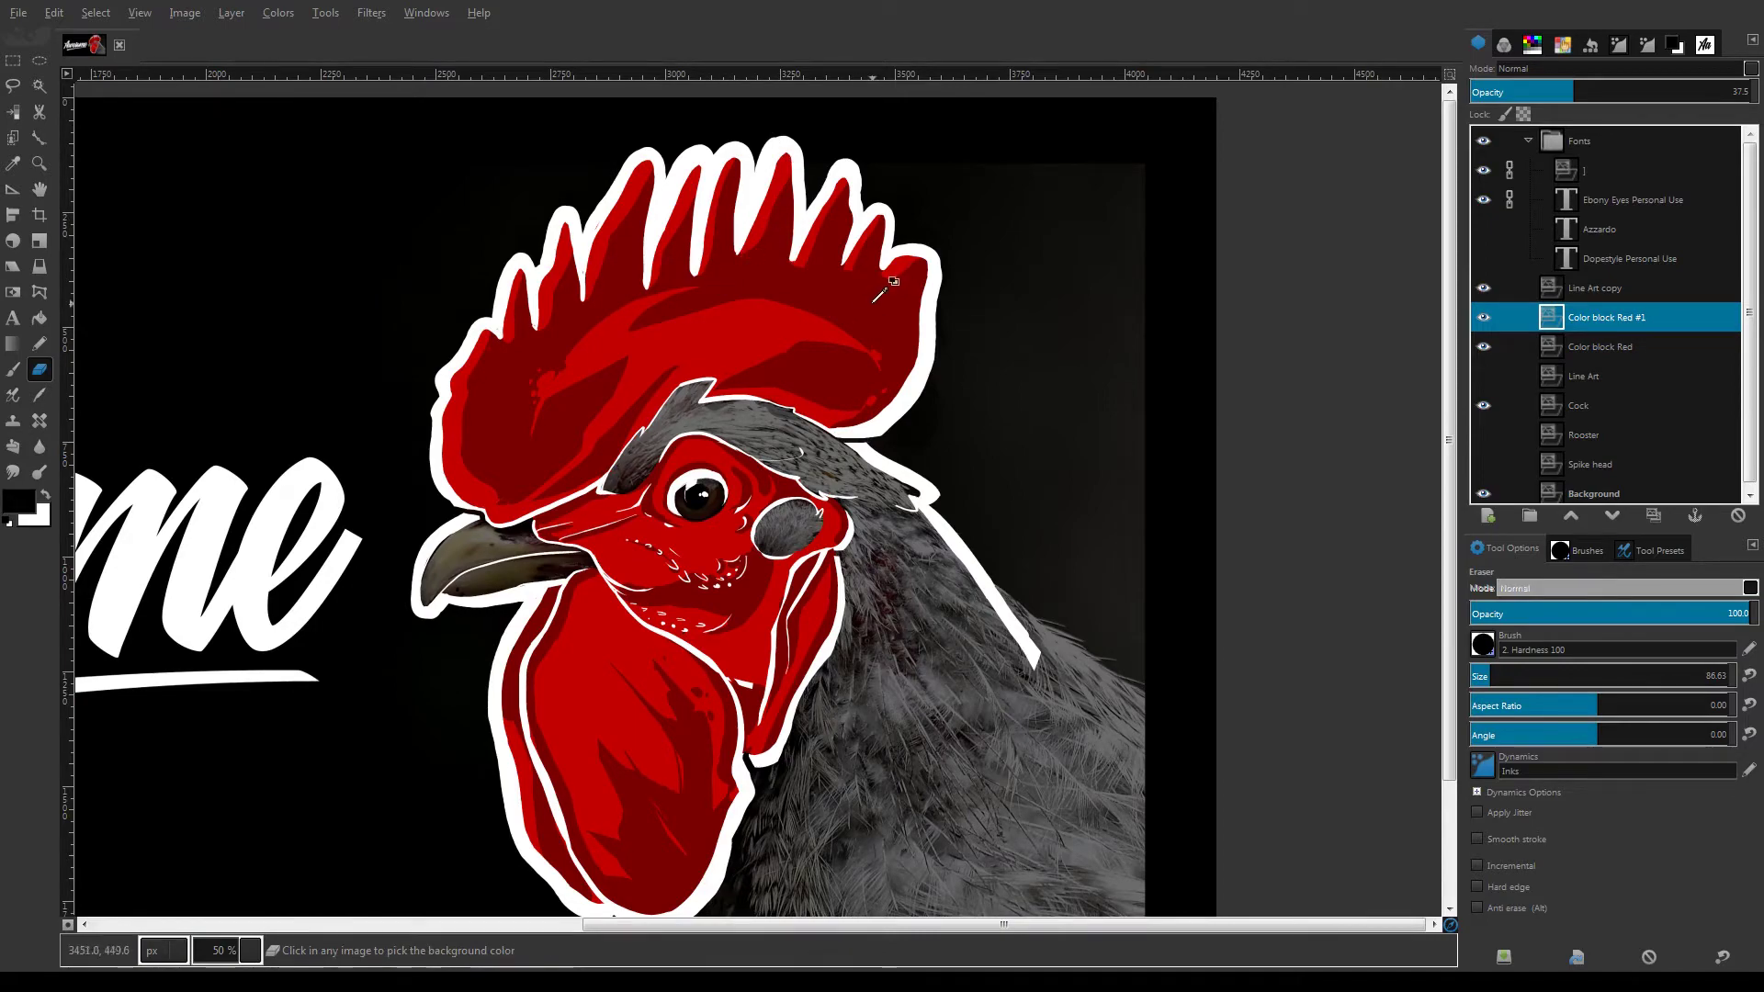
# Try hand-lettering a signature in white beside the wattles on the Line Art layer
pyautogui.scroll(-2, 577, 260)
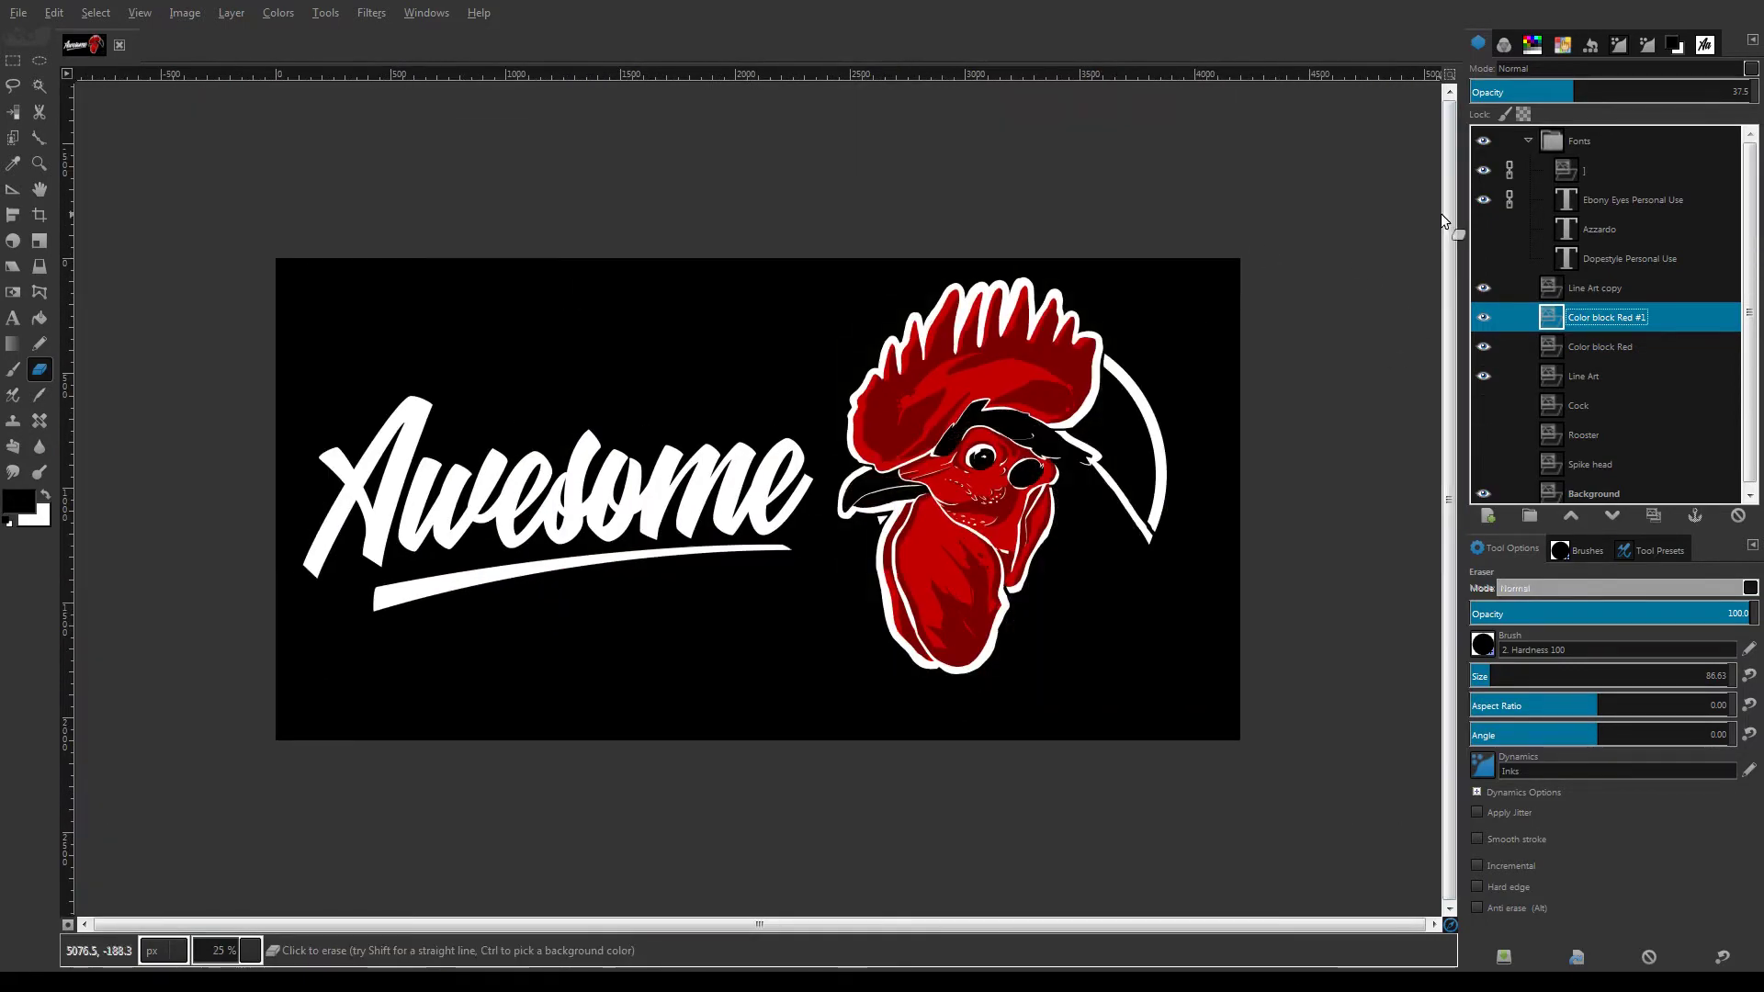
pyautogui.click(1561, 376)
pyautogui.scroll(3, 1102, 418)
pyautogui.moveTo(1187, 417); pyautogui.dragTo(961, 181)
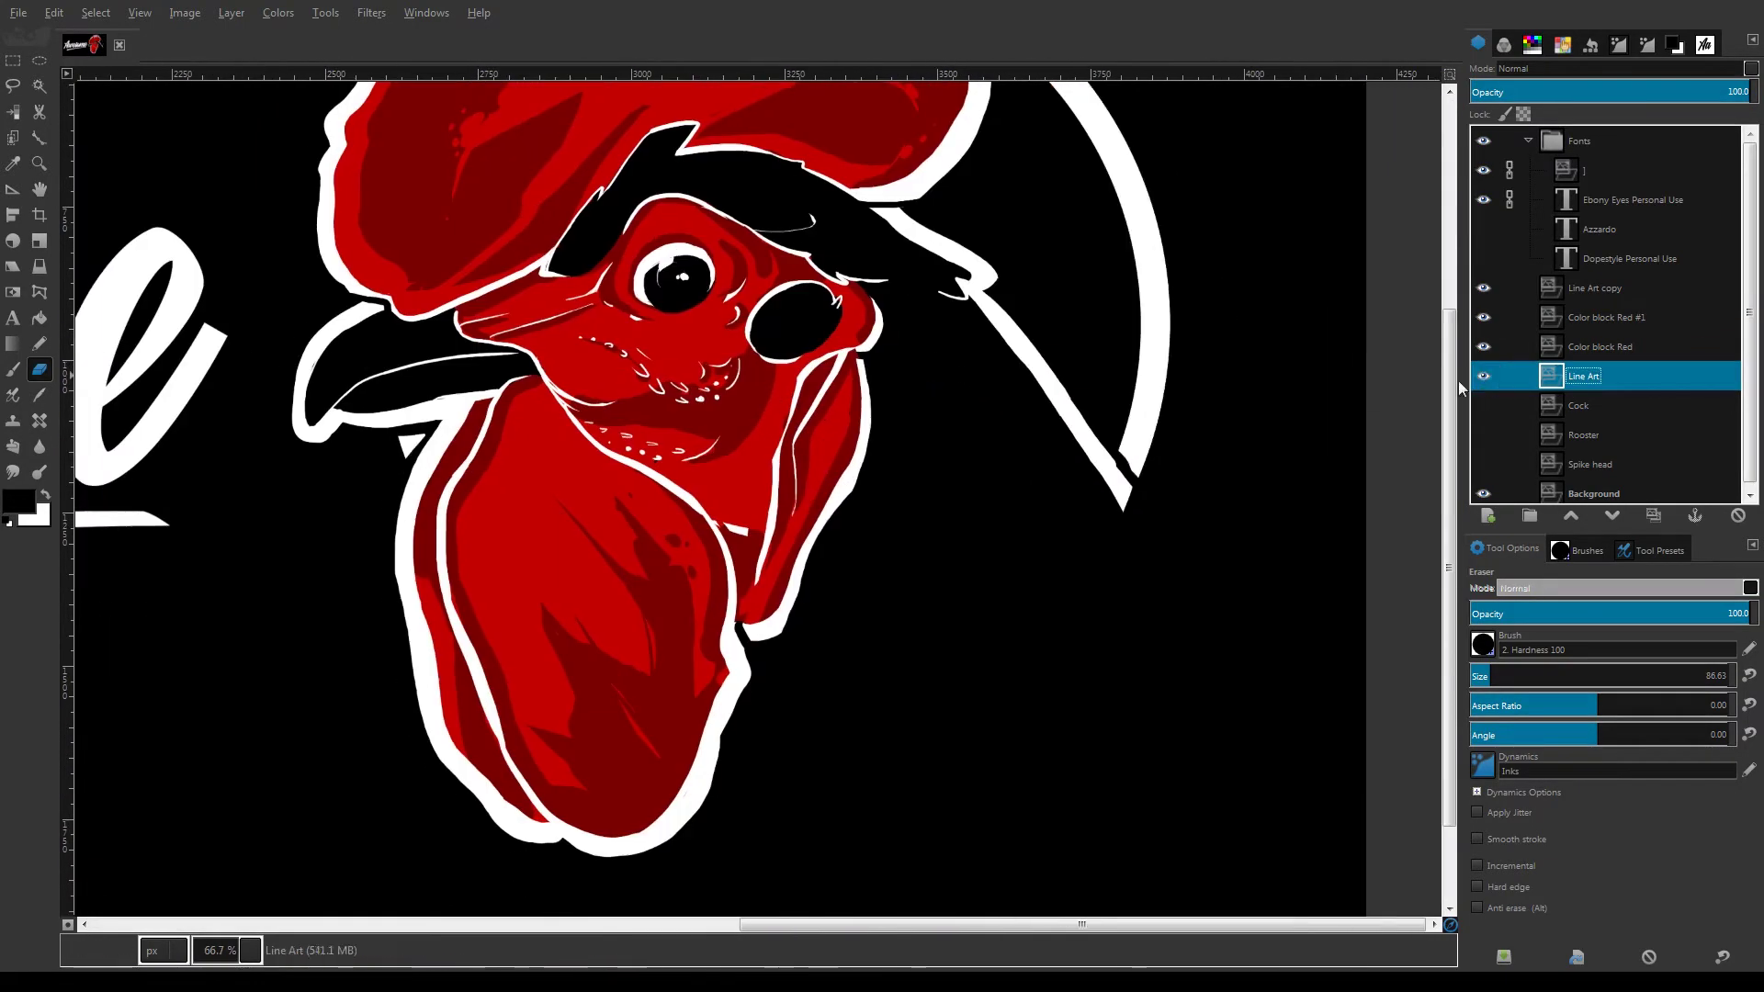
pyautogui.press('p')
pyautogui.press('x')
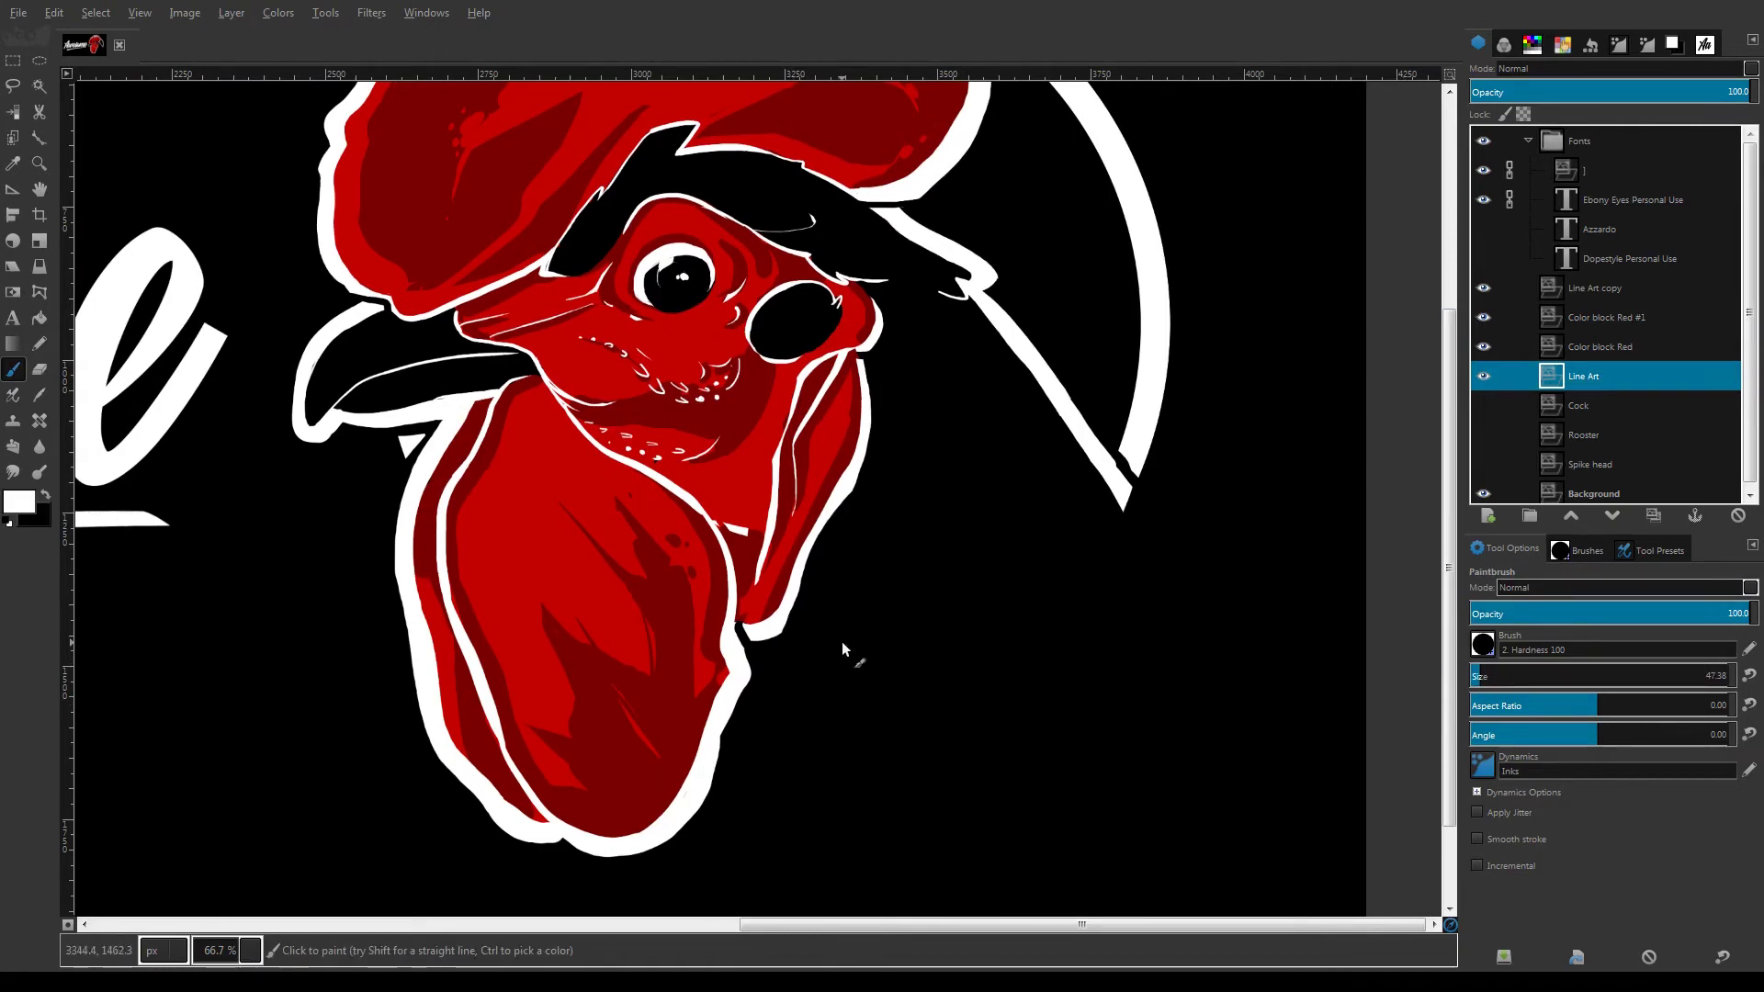
pyautogui.moveTo(831, 615); pyautogui.dragTo(818, 662)
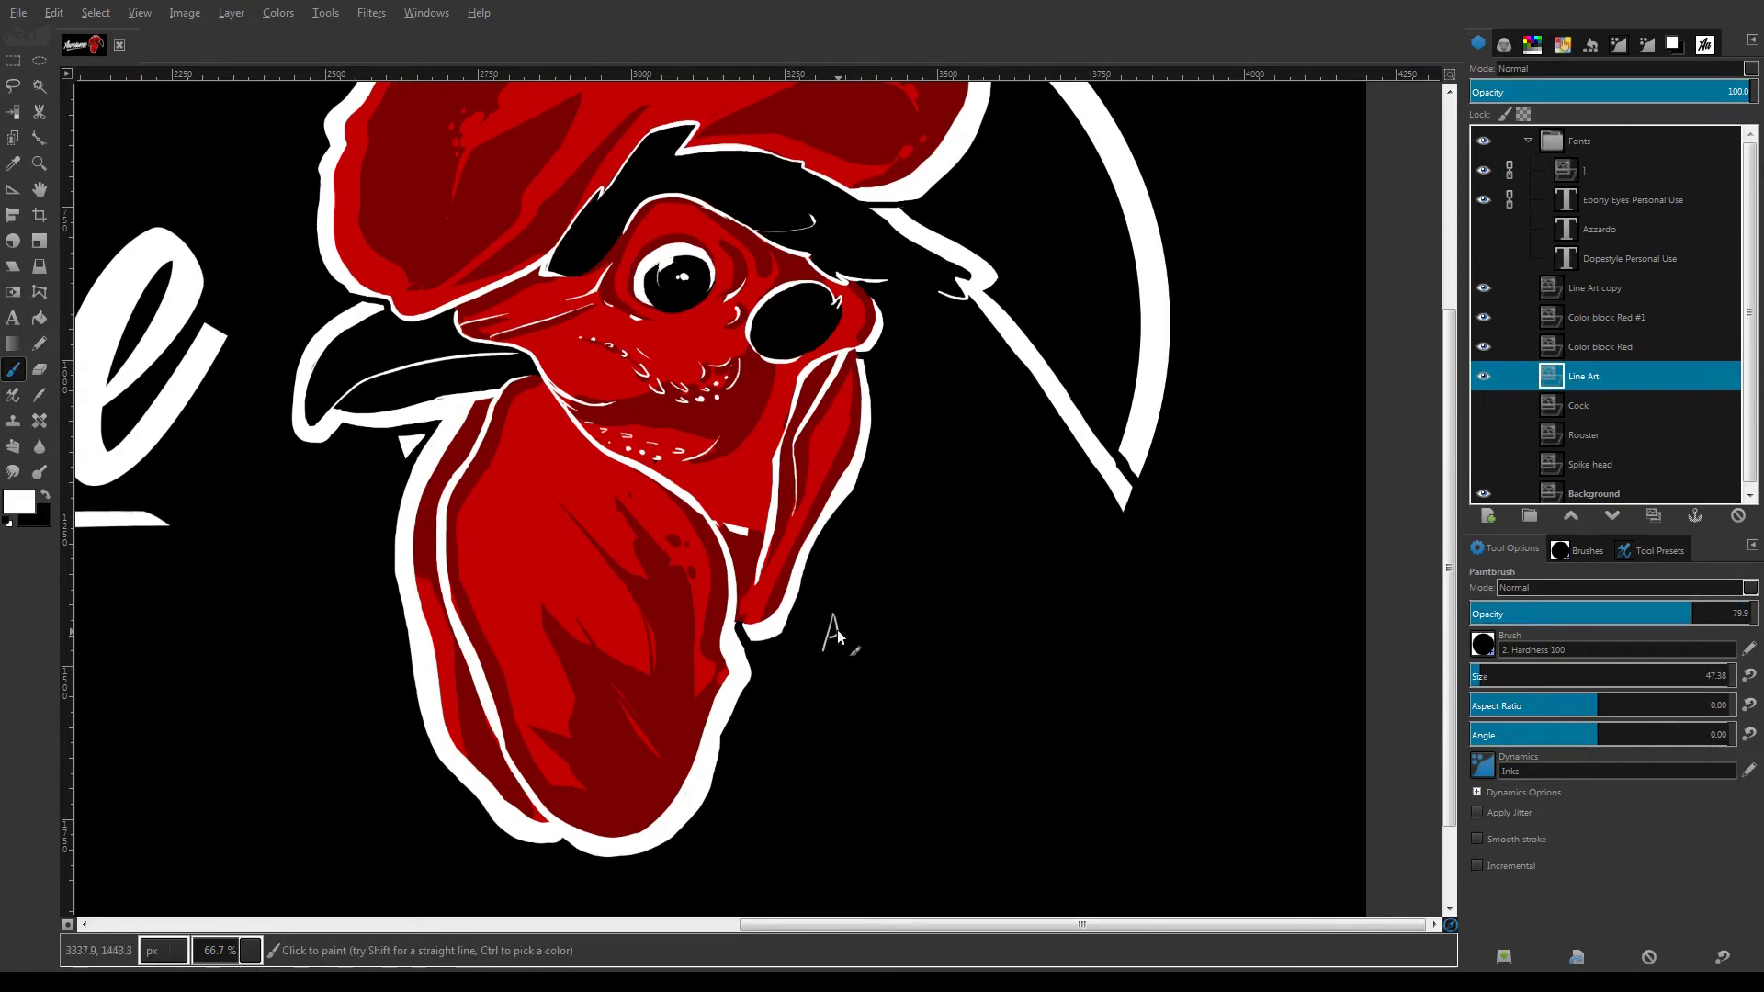
pyautogui.moveTo(834, 669); pyautogui.dragTo(855, 667)
# Add a new layer above Line Art, and retry the signature beside the wattles on the Line Art layer
pyautogui.hotkey('ctrl', 'shift', 'n')
pyautogui.press('Return')
pyautogui.press('+')
pyautogui.click(1584, 415)
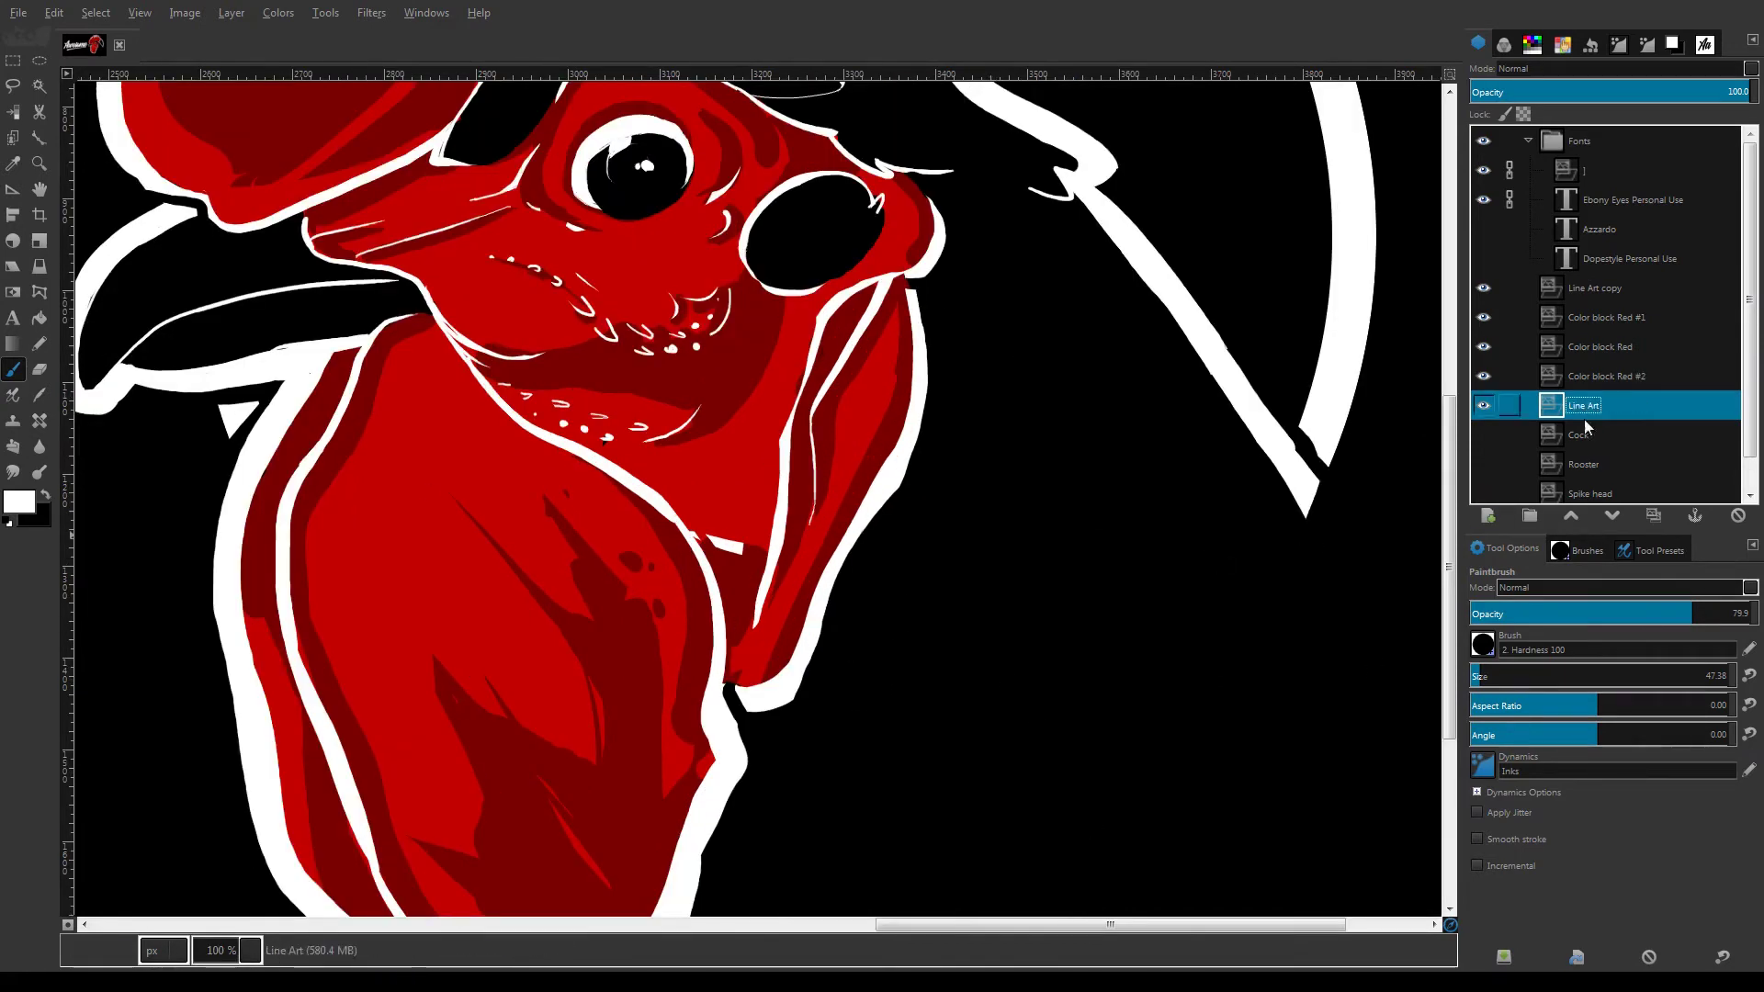
pyautogui.hscroll(2, 893, 620)
pyautogui.moveTo(968, 566); pyautogui.dragTo(1114, 551)
# Add another layer above Line Art and fill a 1:1 elliptical selection matching the white outer arc with white
pyautogui.scroll(-3, 887, 622)
pyautogui.press('e')
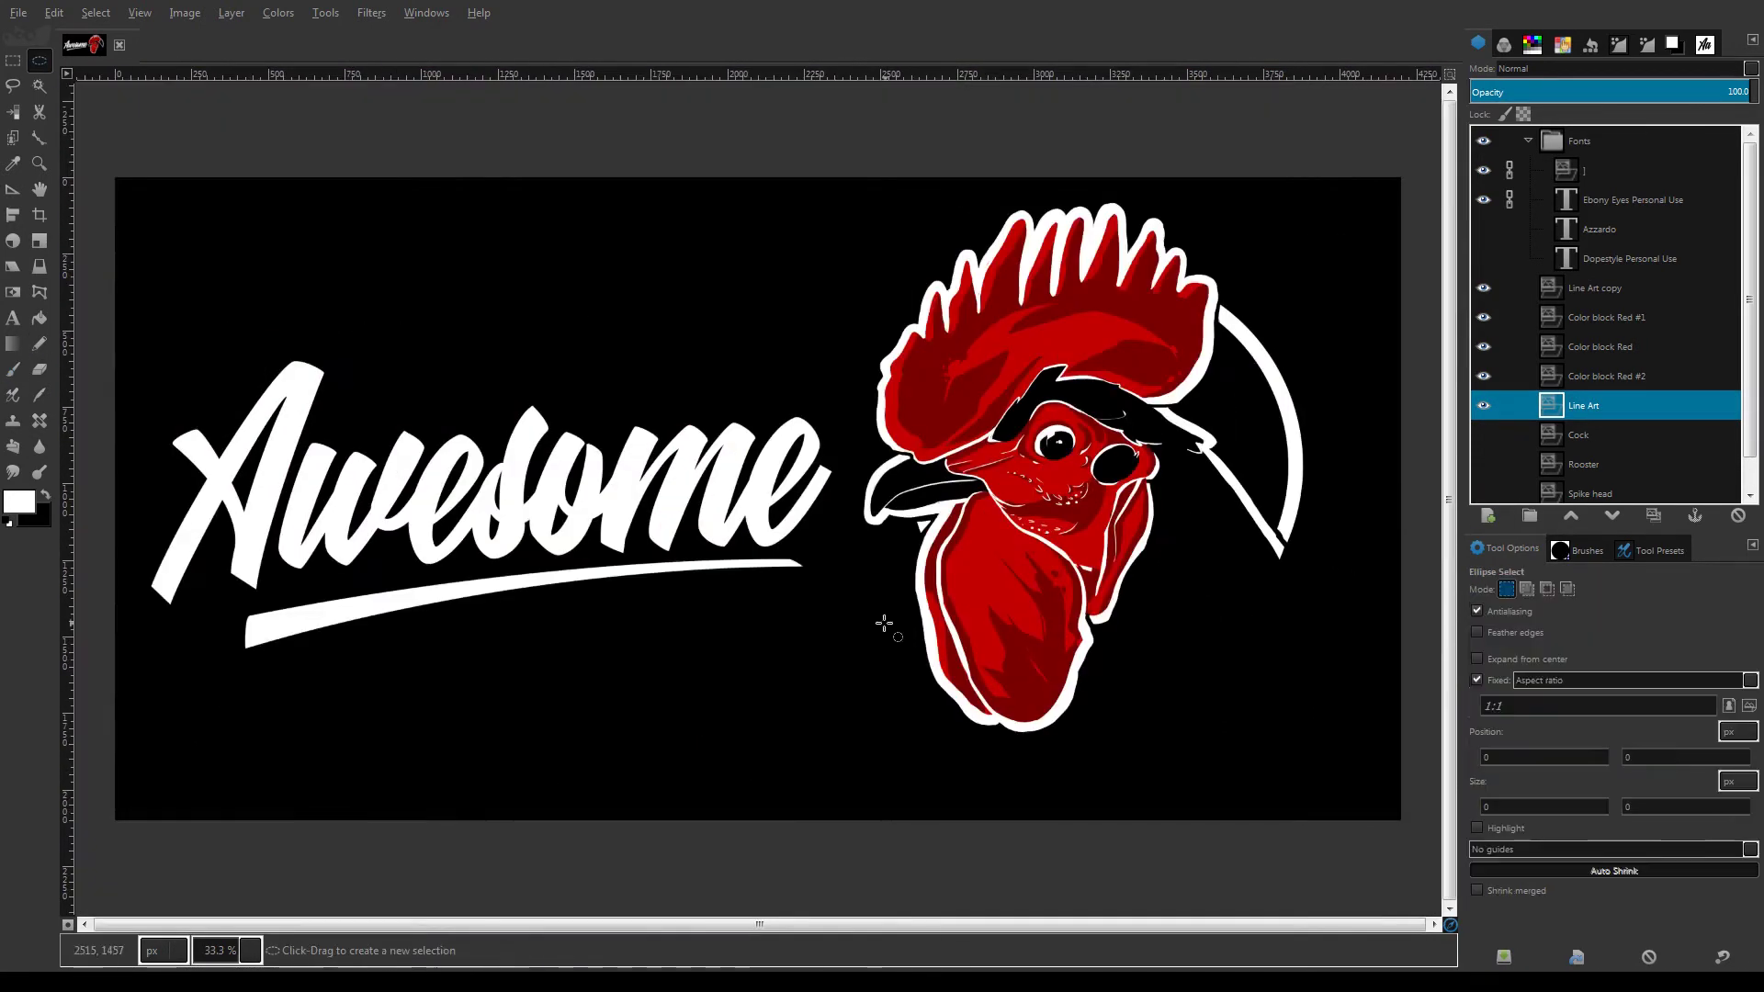
pyautogui.keyDown('shift'); pyautogui.click(1488, 516); pyautogui.keyUp('shift')
pyautogui.moveTo(868, 265); pyautogui.dragTo(1290, 573)
pyautogui.moveTo(891, 659); pyautogui.dragTo(944, 608)
pyautogui.moveTo(1268, 290); pyautogui.dragTo(1248, 312)
pyautogui.moveTo(1236, 613); pyautogui.dragTo(1252, 630)
pyautogui.moveTo(943, 636); pyautogui.dragTo(947, 632)
pyautogui.hotkey('shift', 'b')
pyautogui.click(1194, 525)
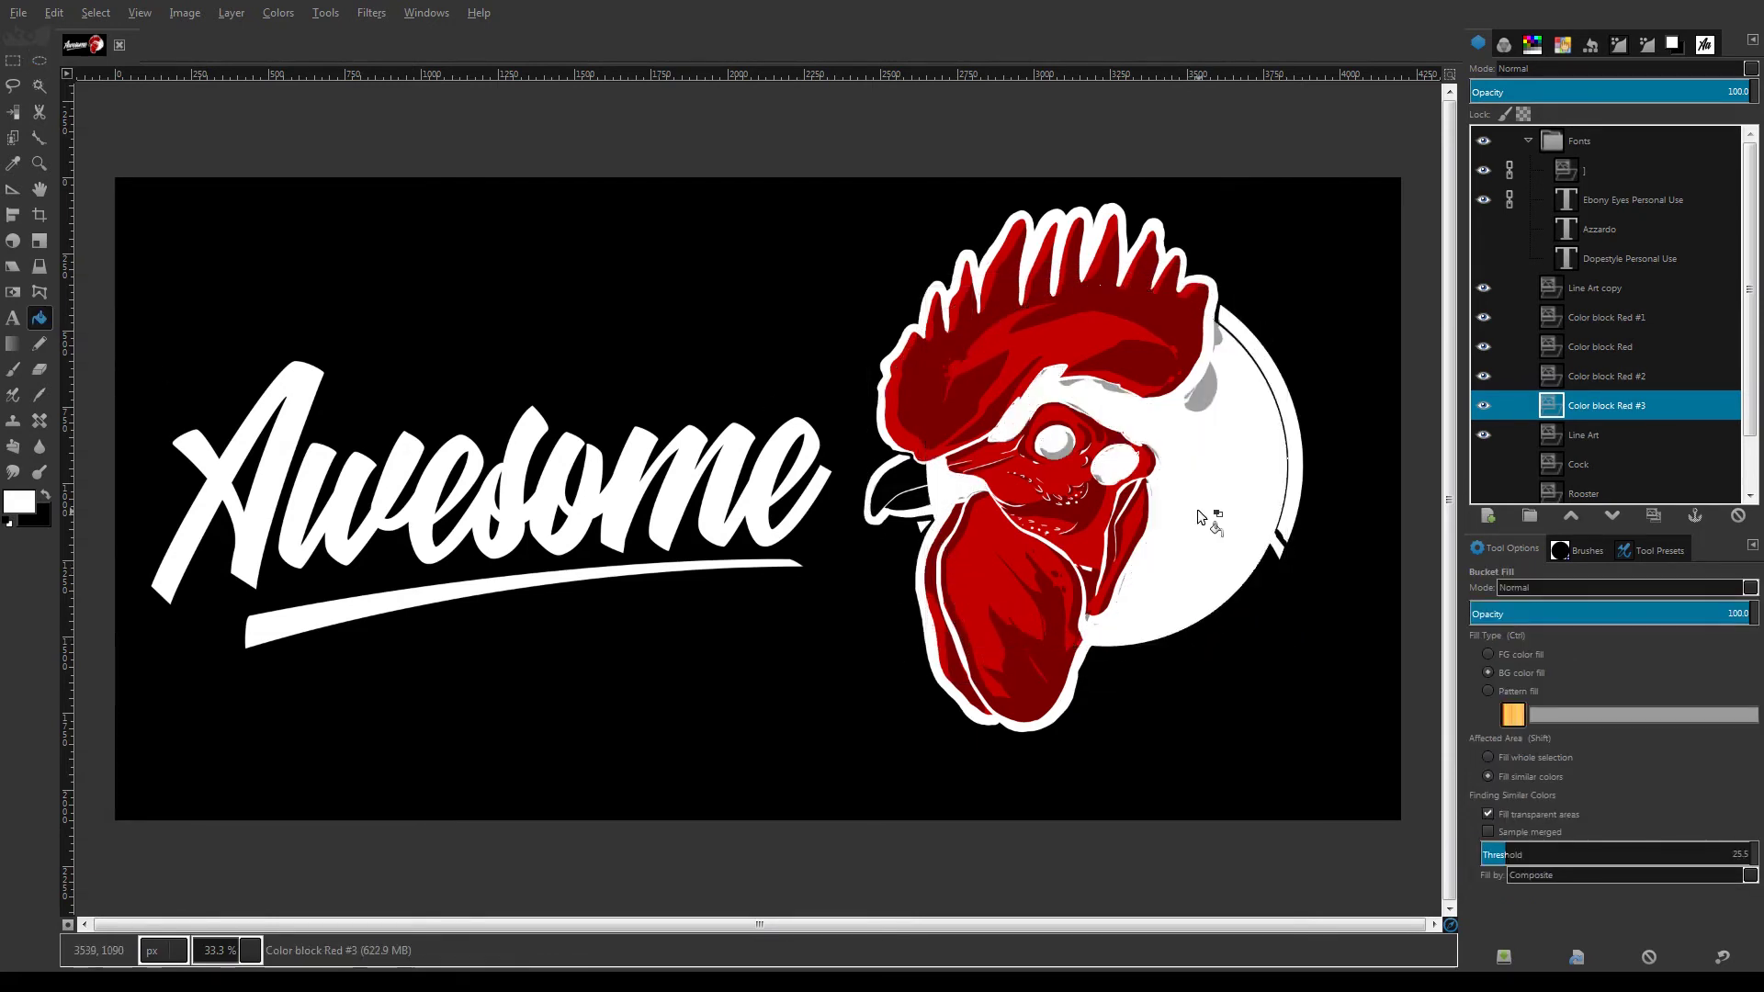
# Lower the circle layer's opacity so it serves as a grey lettering guide, toggling its visibility to compare
pyautogui.click(1483, 406)
pyautogui.click(1483, 406)
pyautogui.moveTo(1732, 89); pyautogui.dragTo(1559, 90)
pyautogui.click(1484, 406)
pyautogui.click(1483, 406)
# Hand-letter "ART BY" and the artist's name in white along the circle's lower edge on Line Art, using the Block 01 brush
pyautogui.click(1578, 434)
pyautogui.press('p')
pyautogui.scroll(3, 663, 526)
pyautogui.moveTo(1141, 578); pyautogui.dragTo(721, 380)
pyautogui.moveTo(950, 456)
pyautogui.mouseDown()
pyautogui.moveTo(945, 512)
pyautogui.moveTo(970, 509)
pyautogui.mouseUp()
pyautogui.hotkey('ctrl', 'z')
pyautogui.click(1481, 644)
pyautogui.moveTo(946, 499); pyautogui.dragTo(961, 488)
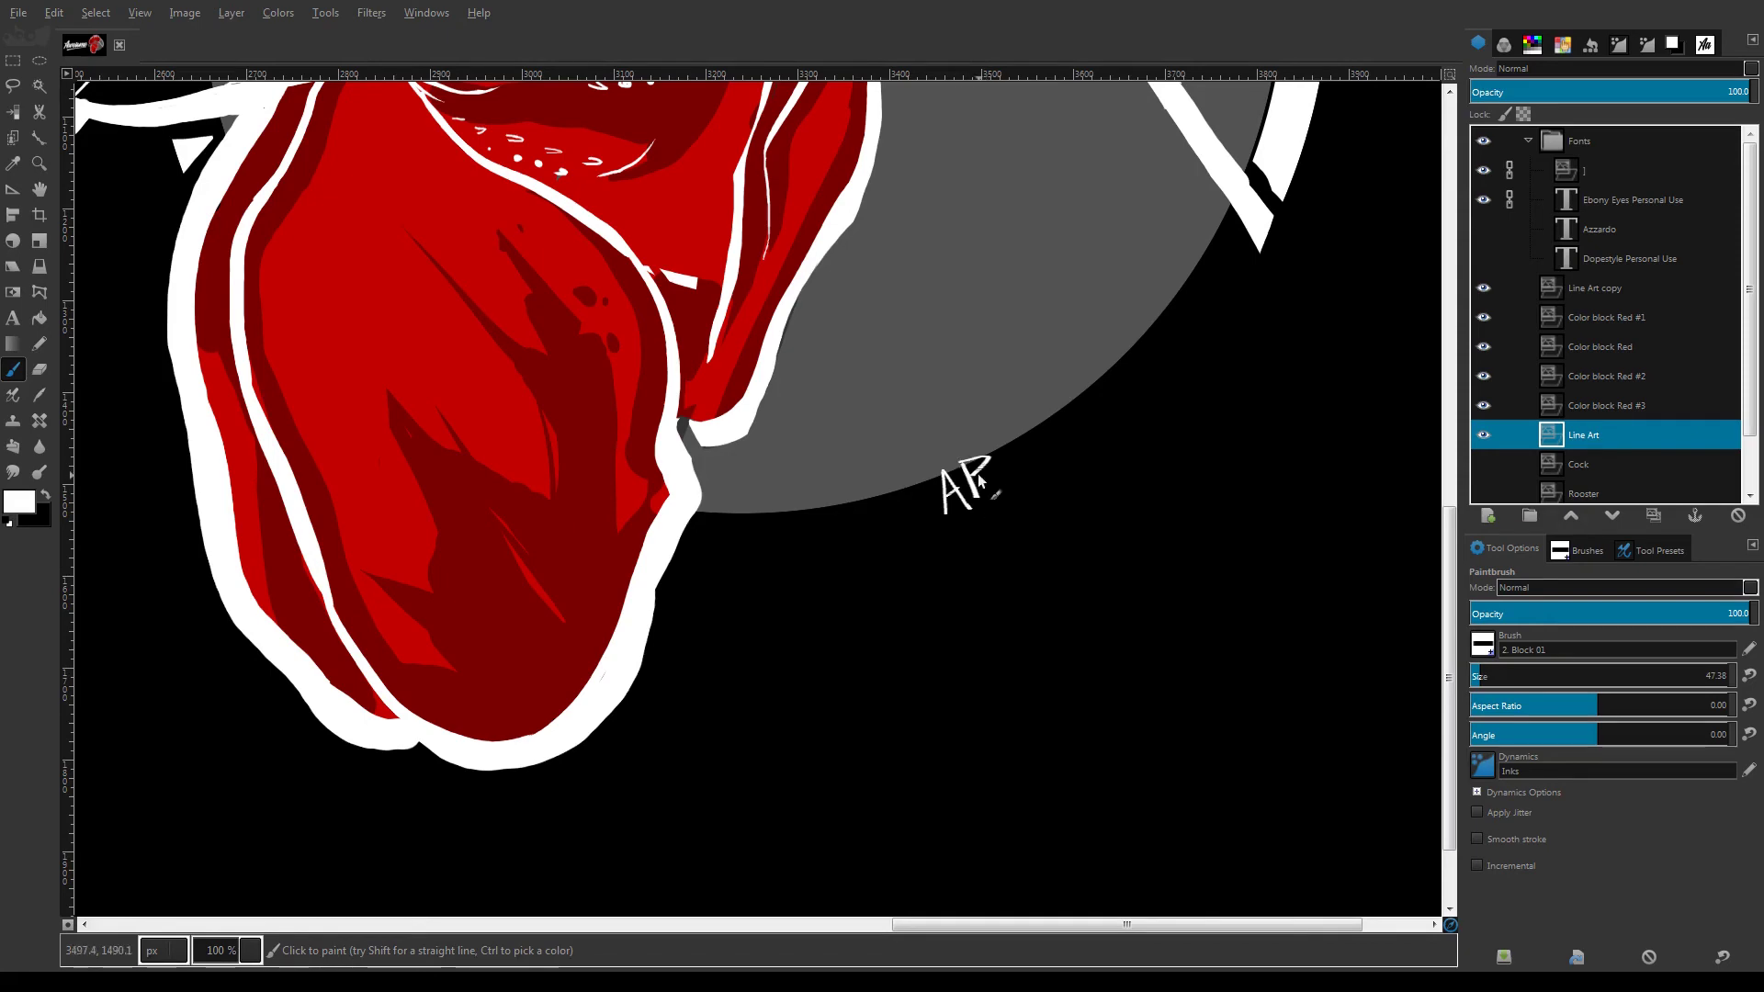
pyautogui.moveTo(1111, 375); pyautogui.dragTo(1141, 386)
pyautogui.moveTo(1154, 323); pyautogui.dragTo(1213, 309)
pyautogui.moveTo(1227, 257)
pyautogui.mouseDown()
pyautogui.moveTo(1233, 275)
pyautogui.moveTo(1231, 255)
pyautogui.mouseUp()
pyautogui.hotkey('ctrl', 'z')
# Hide the guide circle and examine the signature against the whole design
pyautogui.press('-')
pyautogui.press('-')
pyautogui.click(1482, 405)
pyautogui.press('-')
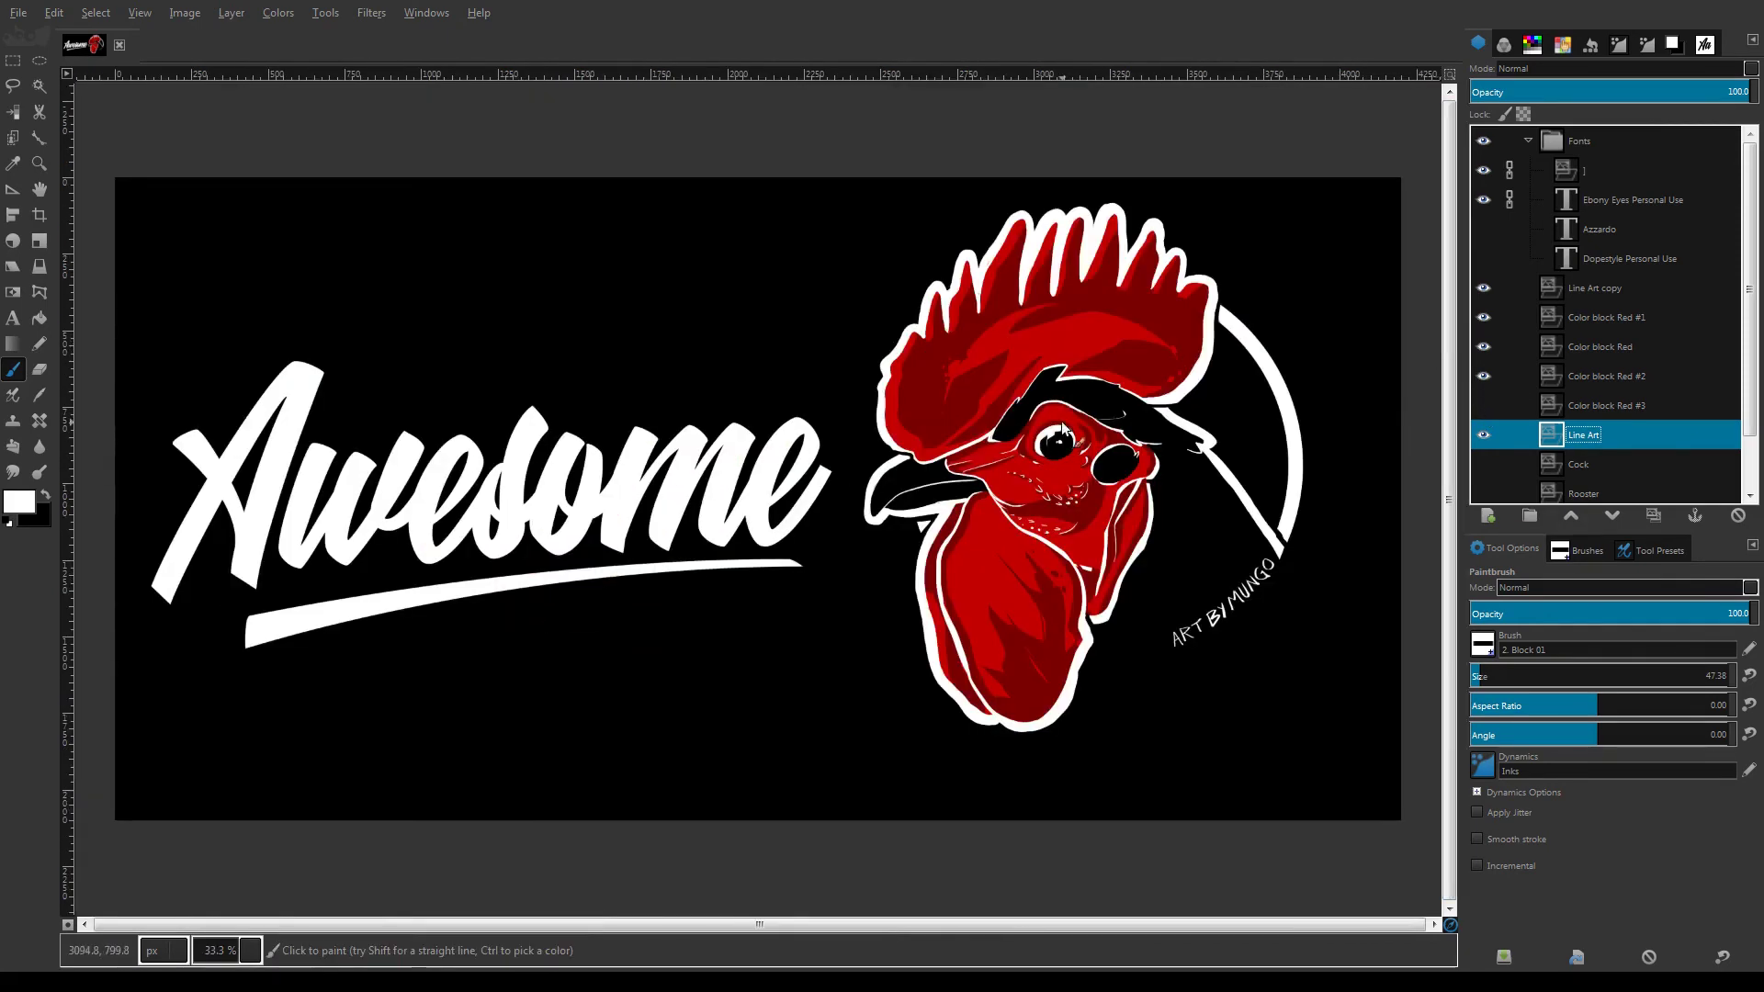
# Show the guide circle again and hand-letter "© 2018" along its edge in front of the signature
pyautogui.press('+')
pyautogui.click(1482, 405)
pyautogui.scroll(-1, 1124, 746)
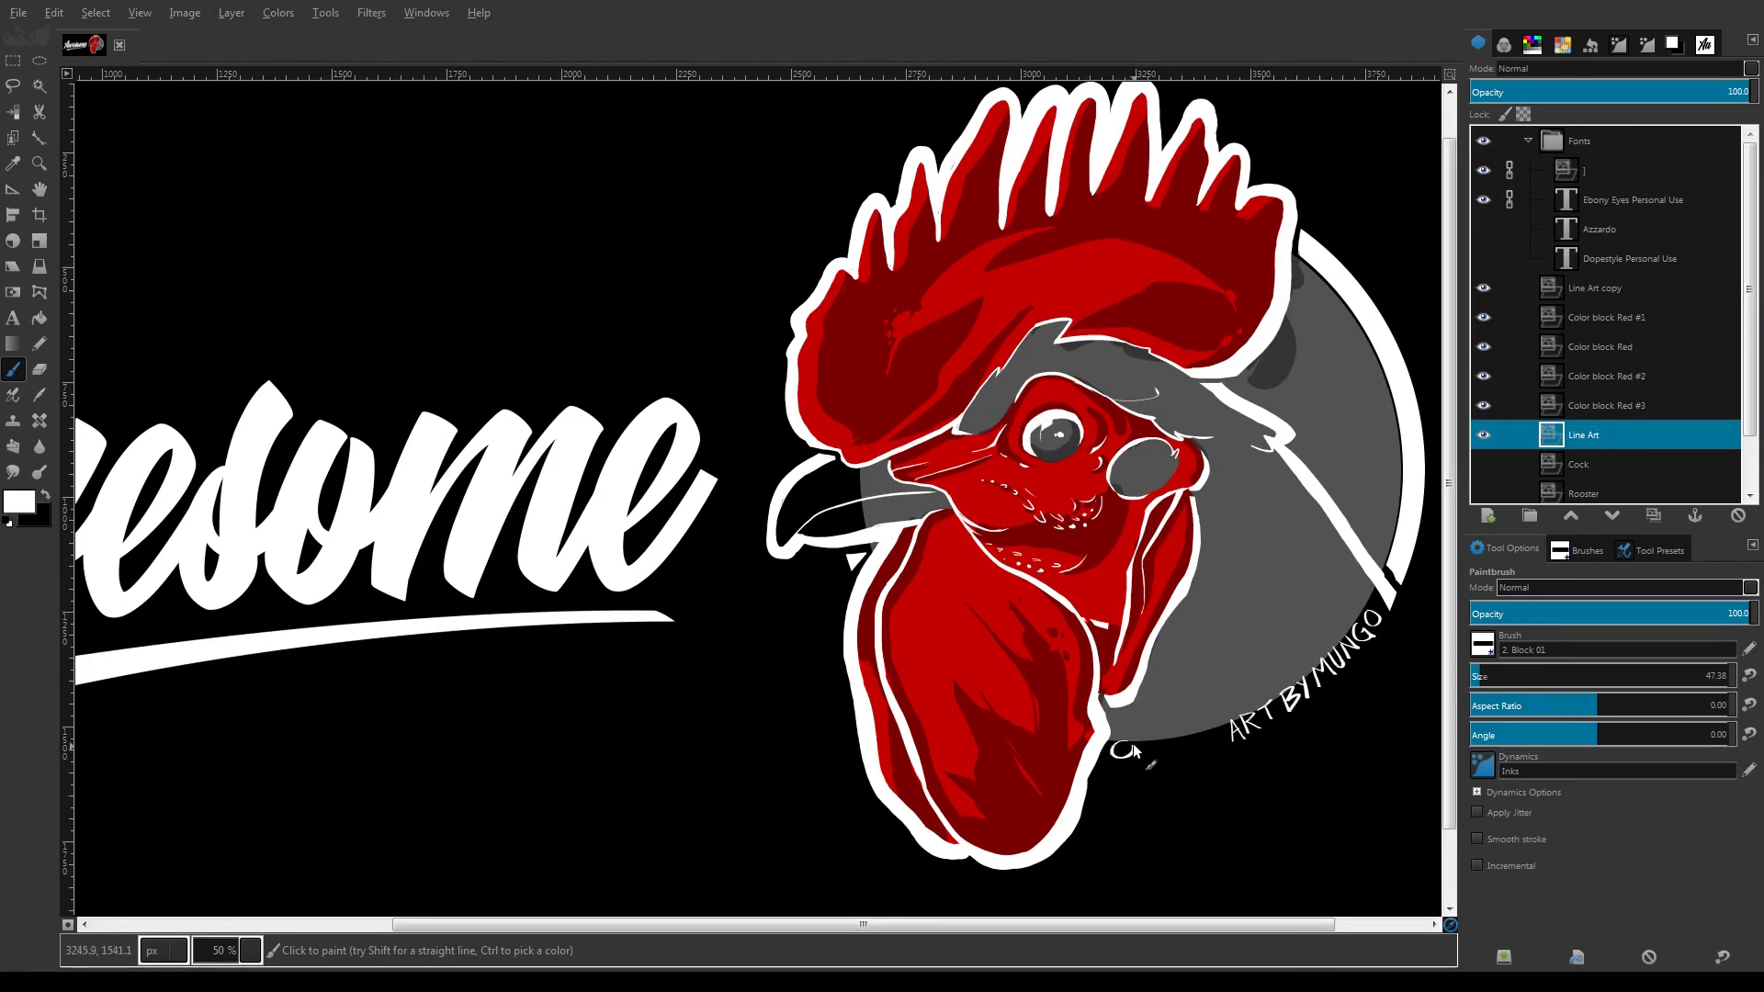
pyautogui.keyDown('ctrl'); pyautogui.scroll(2, 1126, 748); pyautogui.keyUp('ctrl')
pyautogui.moveTo(995, 617)
pyautogui.mouseDown()
pyautogui.moveTo(1002, 652)
pyautogui.moveTo(1122, 654)
pyautogui.mouseUp()
pyautogui.moveTo(1159, 608); pyautogui.dragTo(1151, 619)
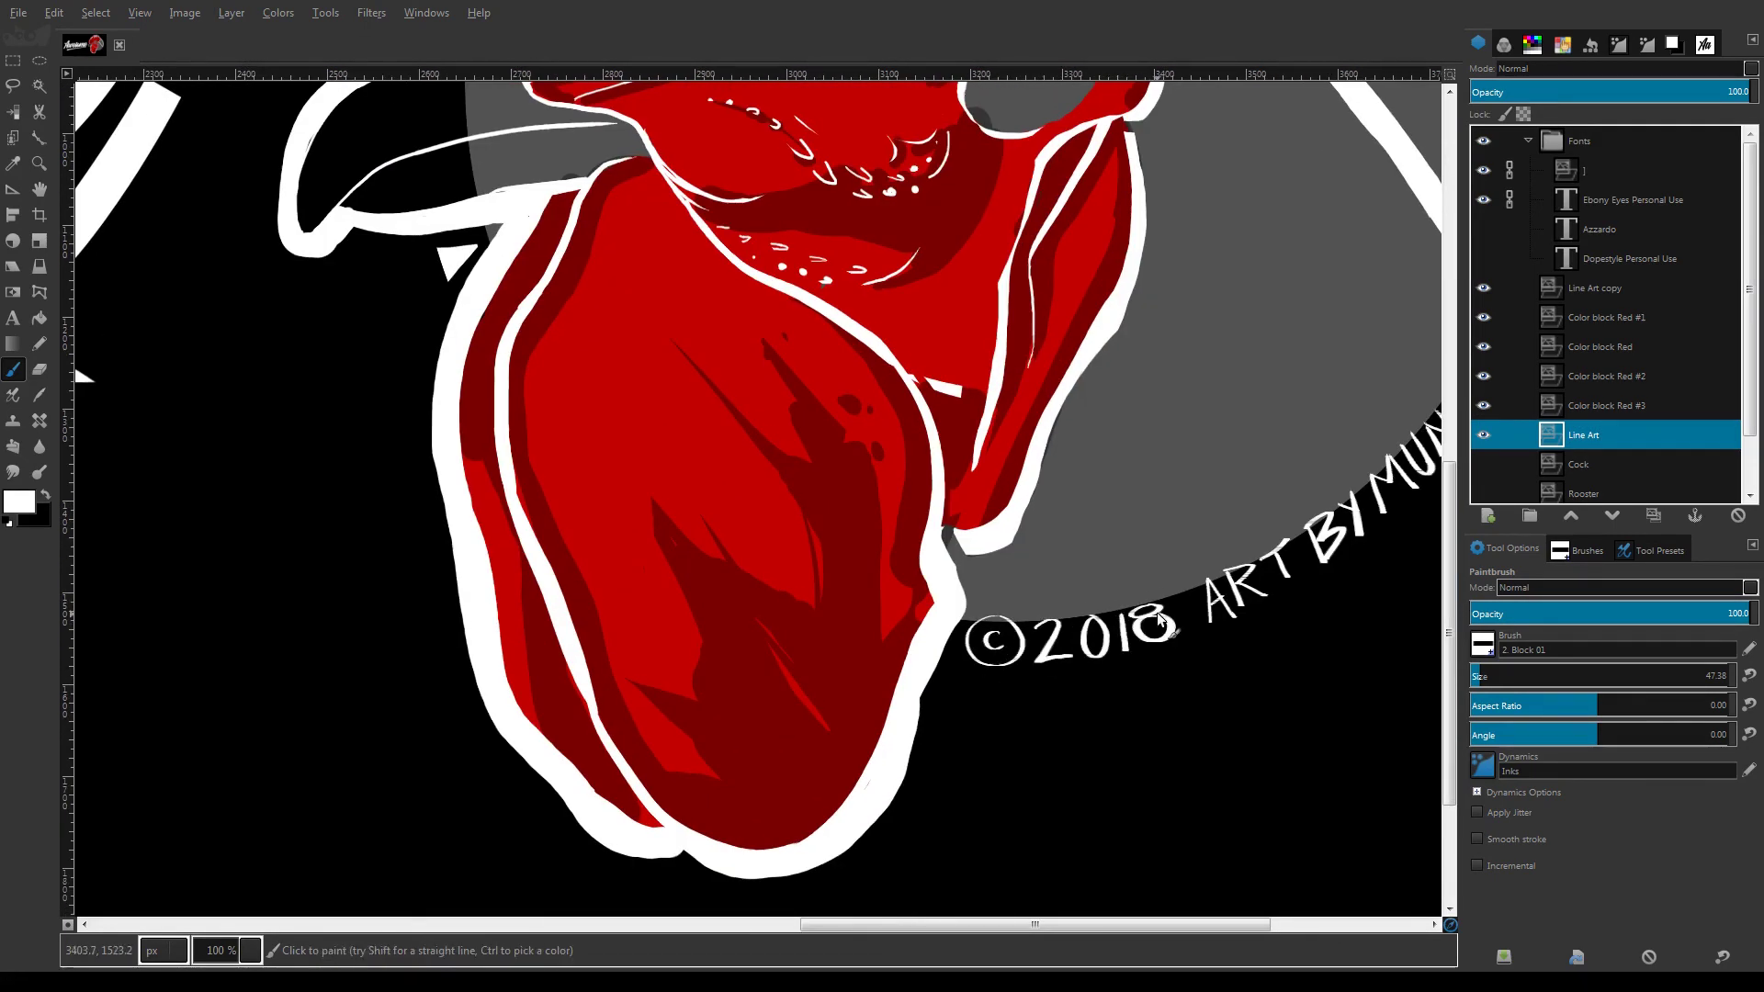
# Hide the guide circle layer and bring the whole finished design into view
pyautogui.click(1482, 405)
pyautogui.keyDown('ctrl'); pyautogui.scroll(-2, 1093, 450); pyautogui.keyUp('ctrl')
pyautogui.hotkey('shift', 'e')
pyautogui.keyDown('ctrl'); pyautogui.scroll(-1, 1262, 264); pyautogui.keyUp('ctrl')
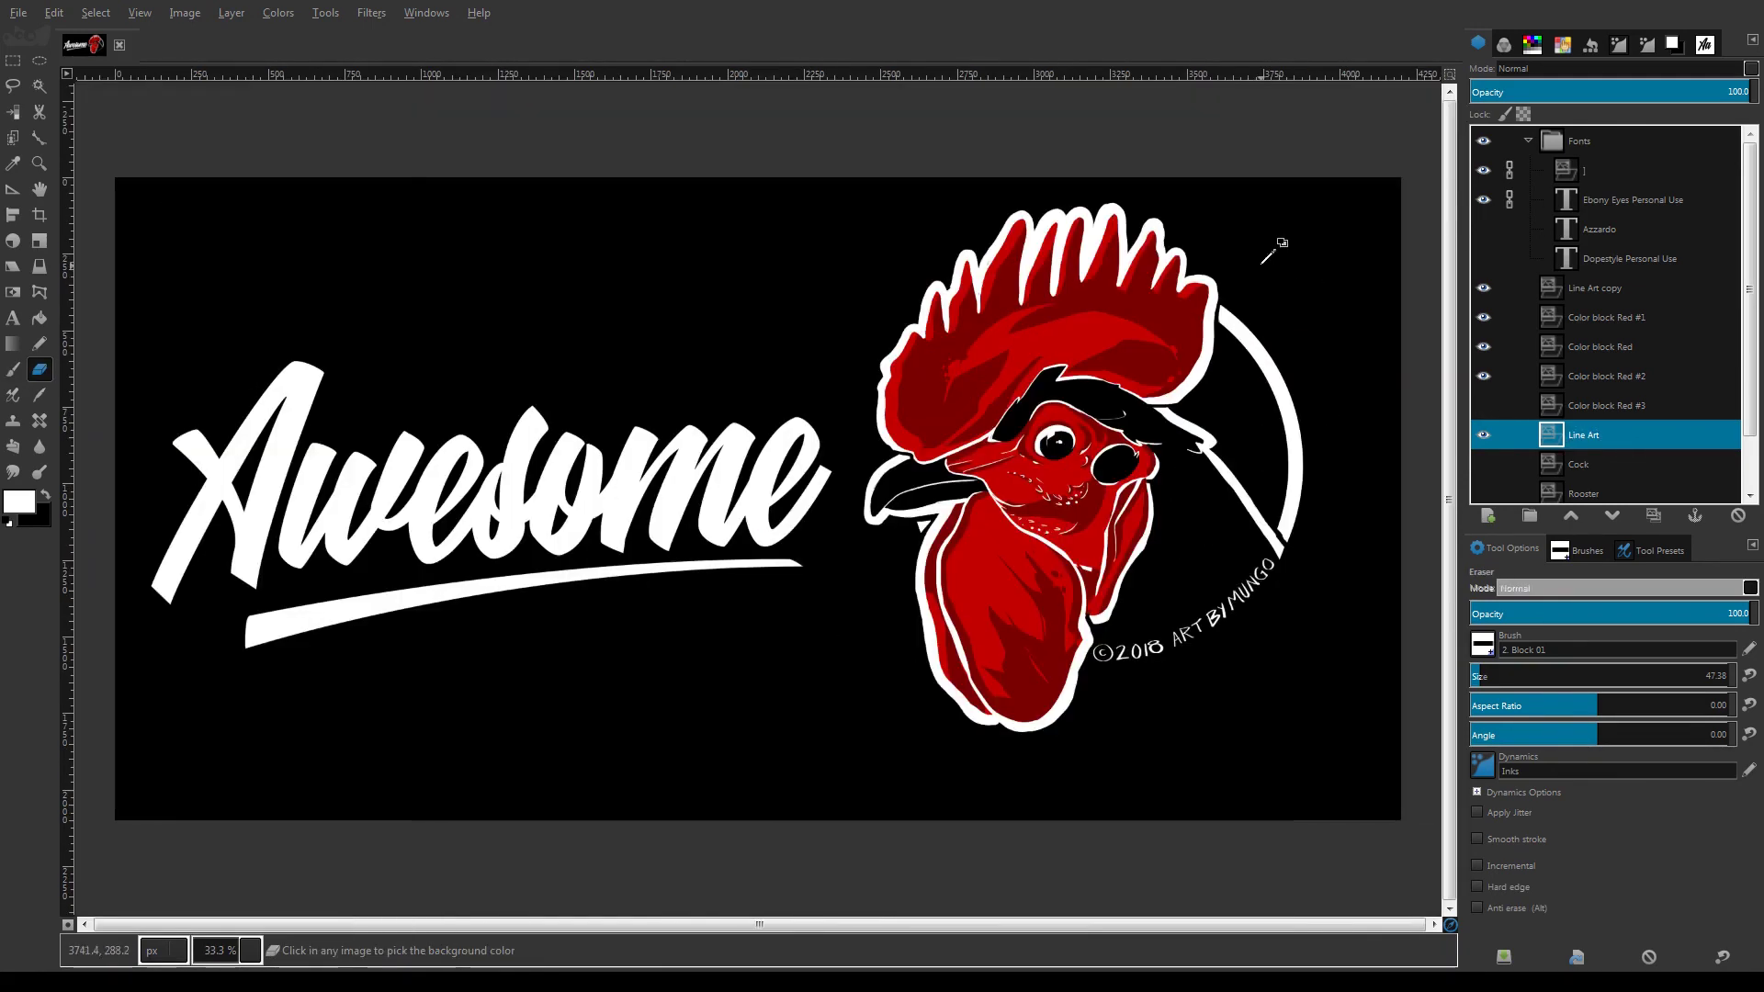